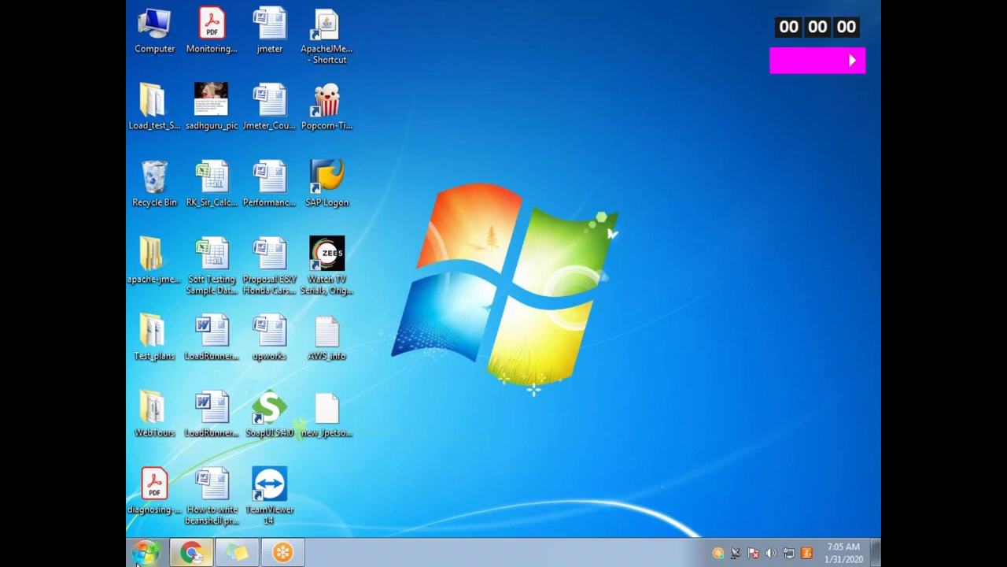
Step: Open Notepad++ and place the cursor at the end of the "1 hr - 60*60 - 3600 secs" line in Running_Notes2.txt
click(145, 552)
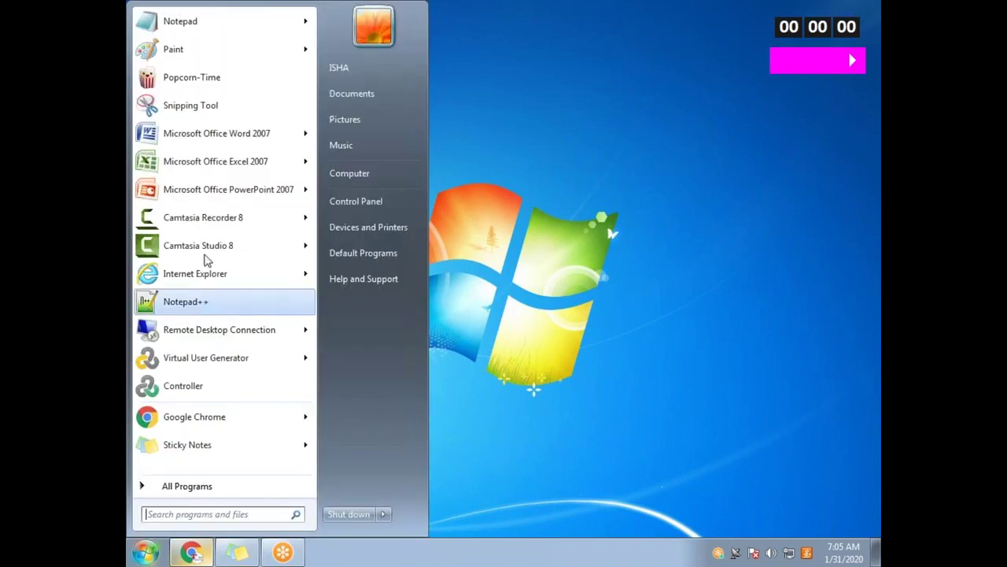
click(241, 300)
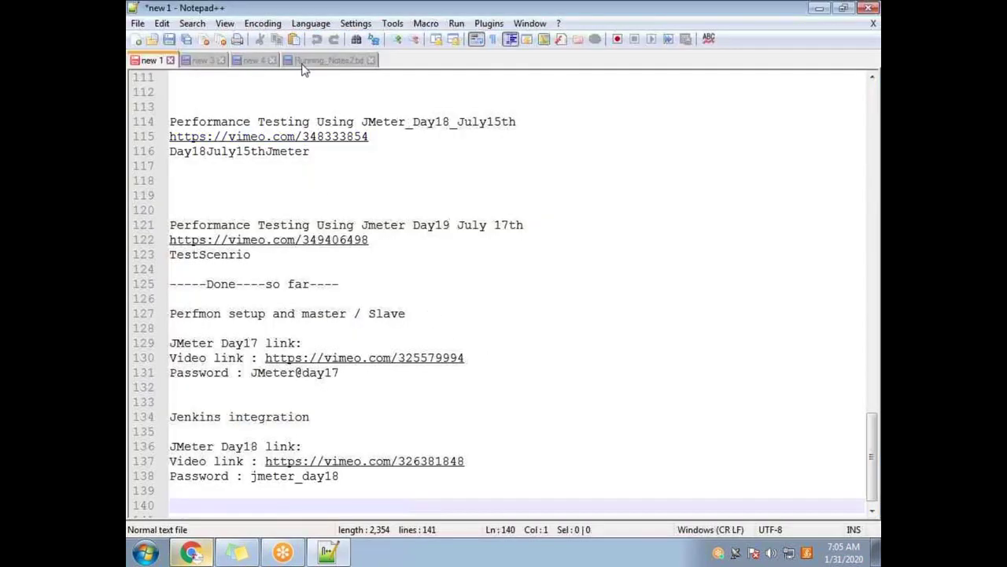
click(305, 61)
scroll(440, 398, down, 2)
click(398, 359)
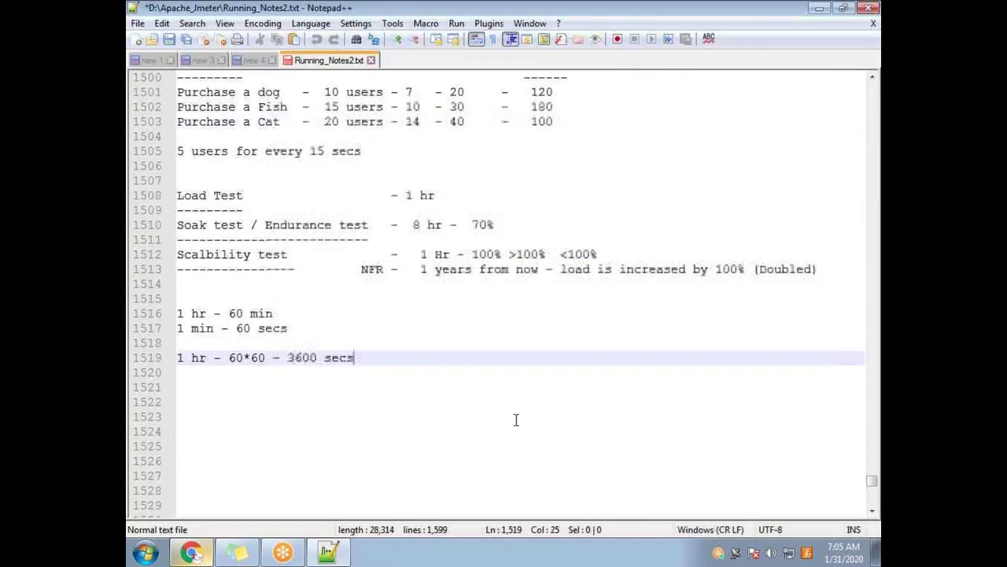
Step: Add the heading "Created Test scenrio in JMETER" four lines below the 3600 secs calculation
key(Return)
key(Return)
key(Return)
key(Return)
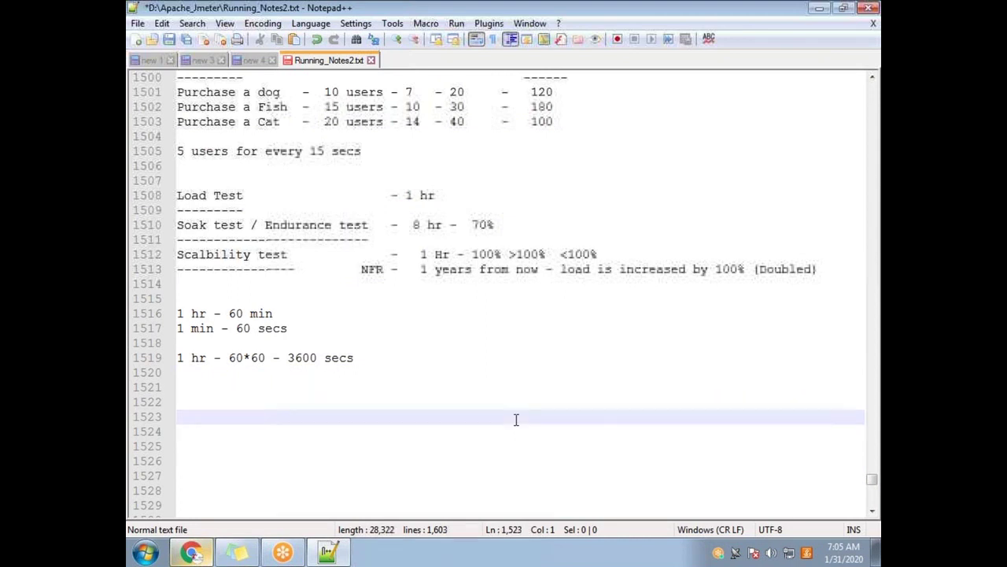
text(C)
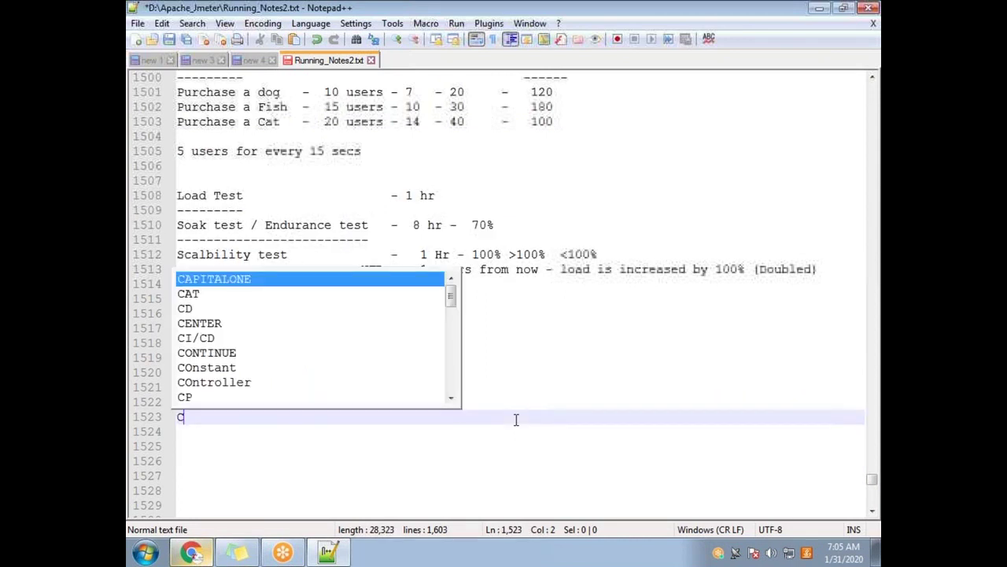
text(reated Test scenrio)
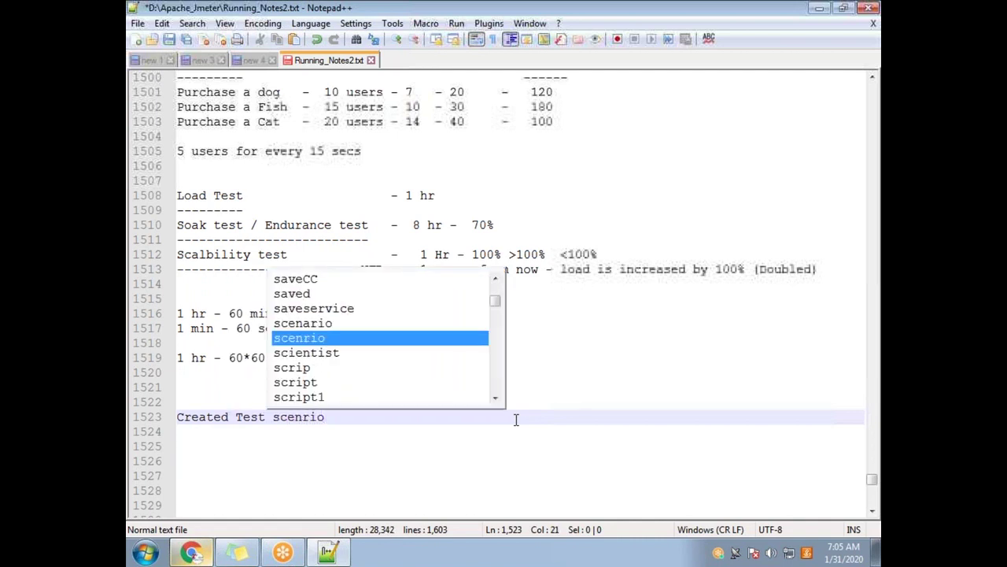
text( in JMETER)
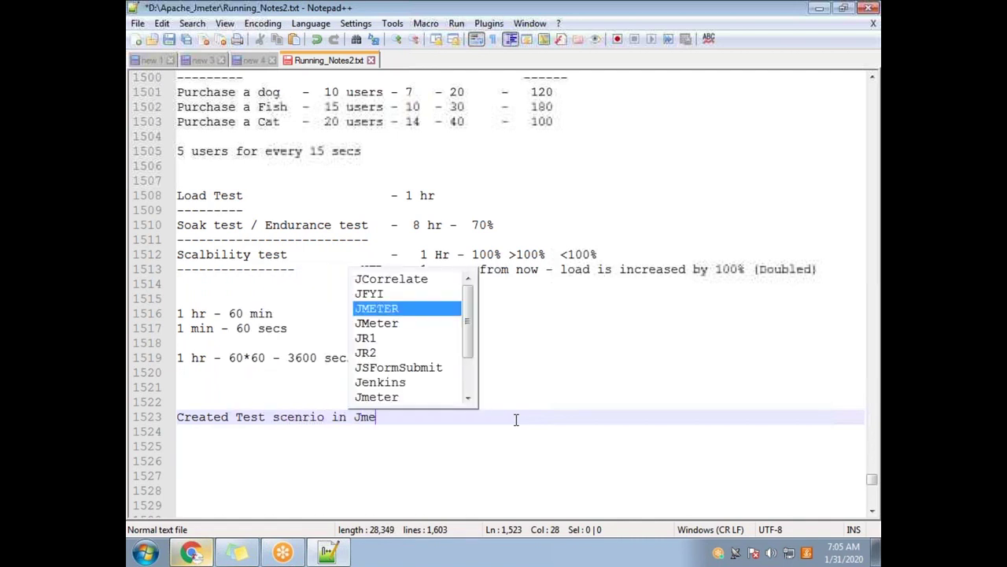
key(Return)
Step: List "Soak Test", "Load Test" and "Scalbility Test" on separate lines under the test scenario heading
text(Soak Test)
key(Return)
key(Return)
text(B)
key(BackSpace)
text(Load Test)
key(Return)
text(S)
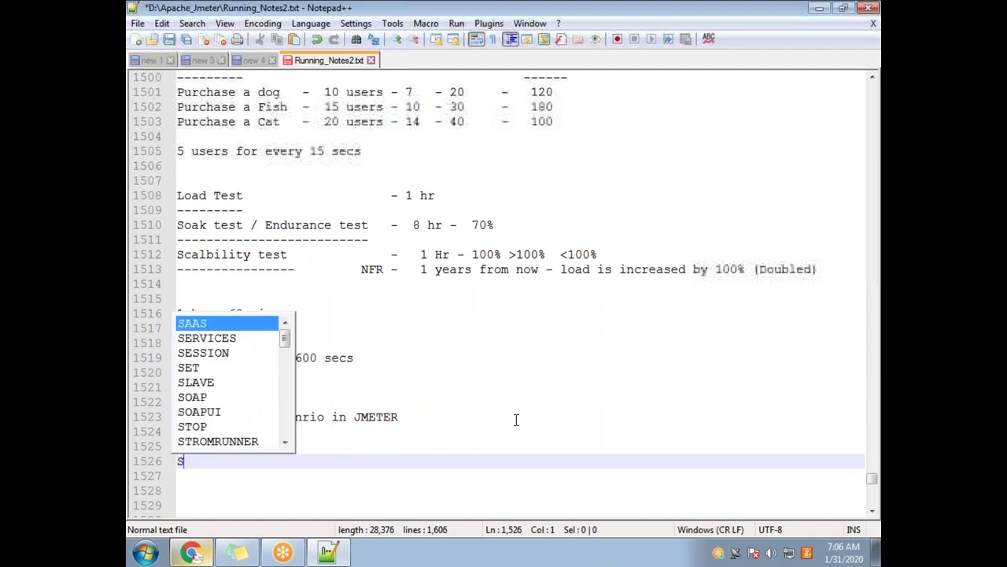
text(calbility )
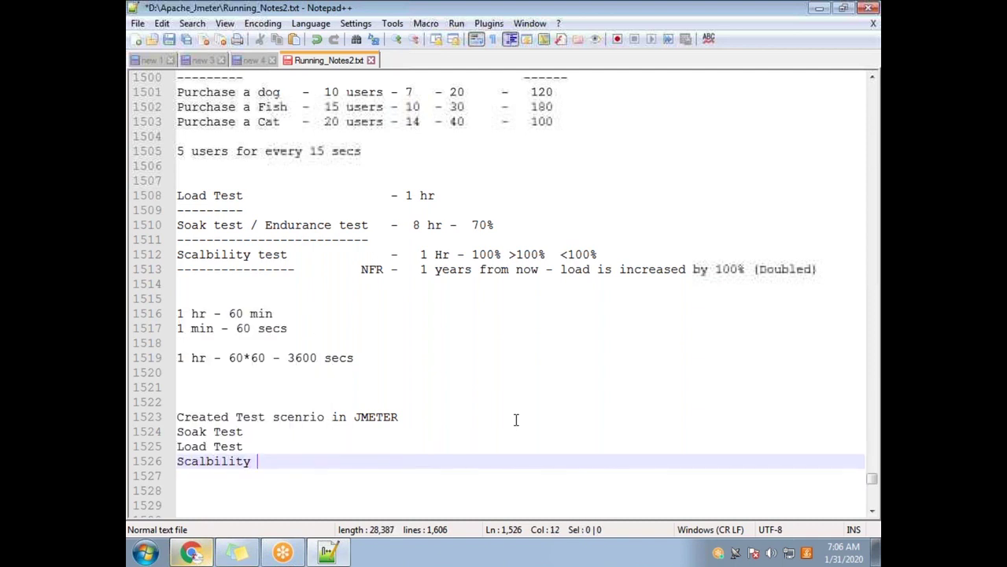
text(Test)
key(Escape)
key(Return)
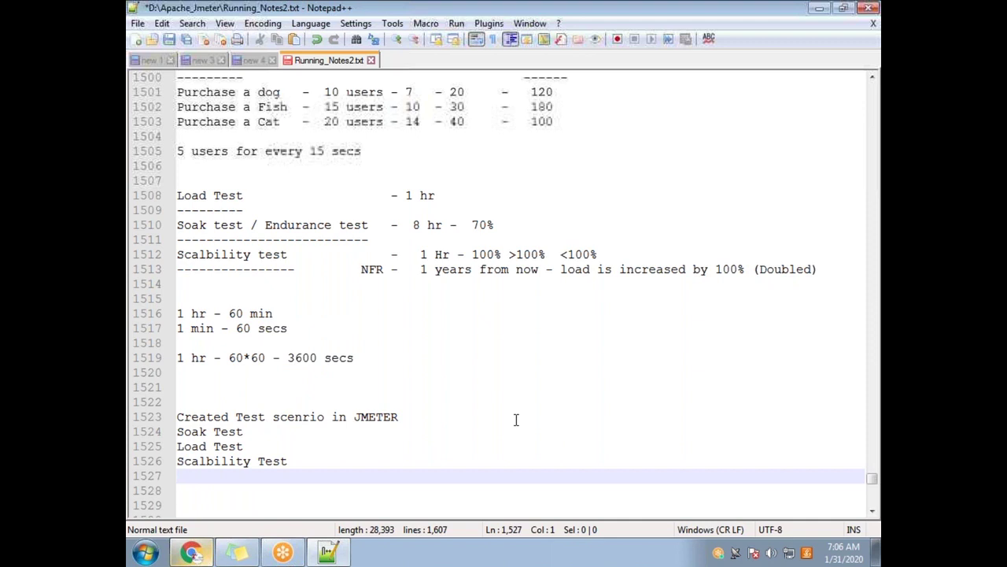
Step: Leave two blank lines below the test list and add the note "Thread group element ---> We havent used"
key(Return)
key(Return)
text(T)
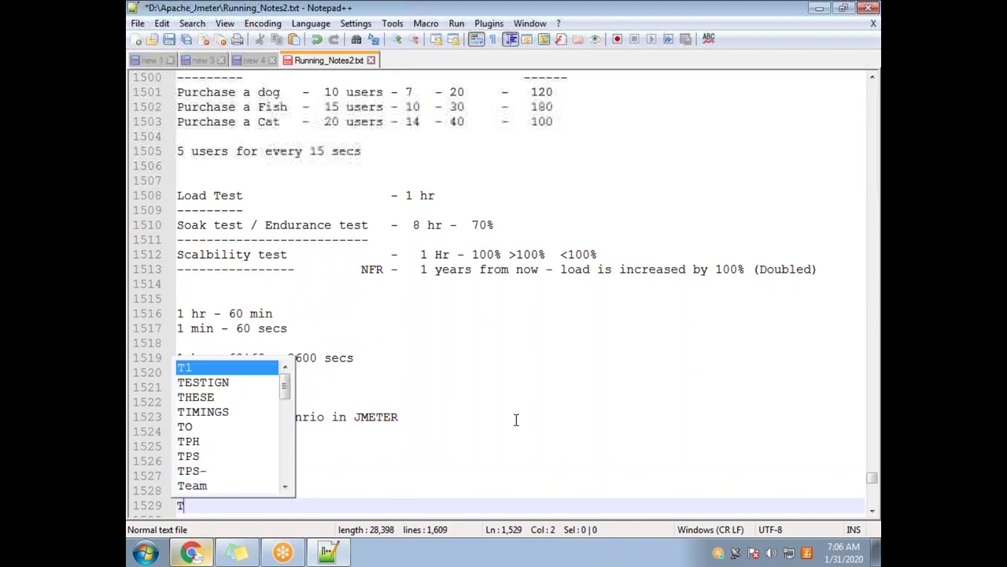
text(hread gro)
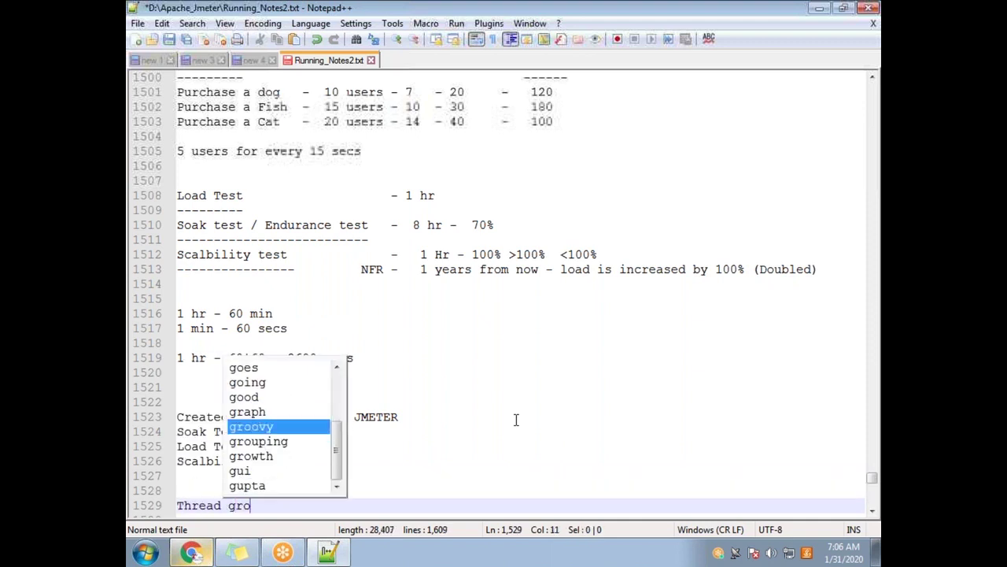
text(up element )
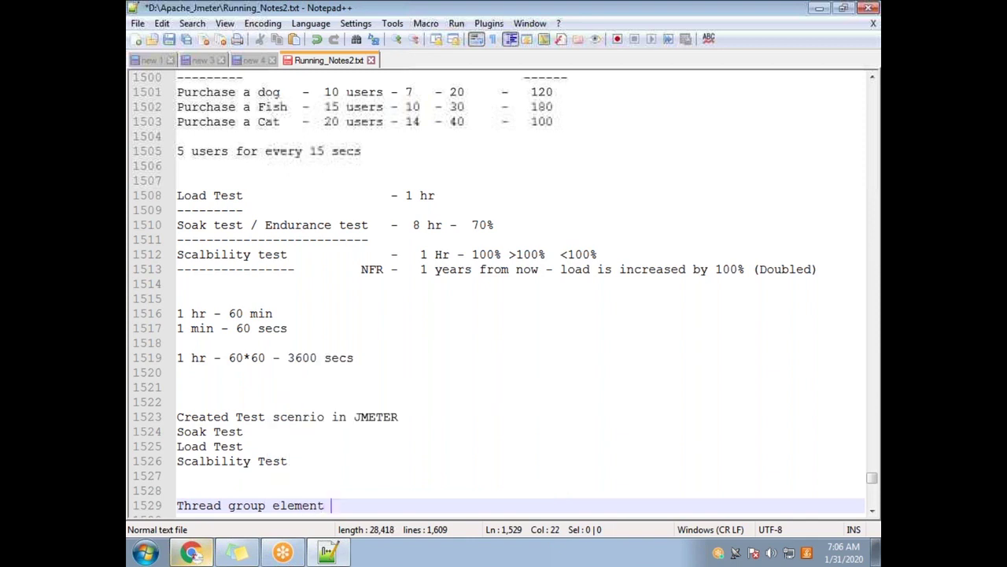
text(---> )
text(Wew)
key(BackSpace)
text(havent used)
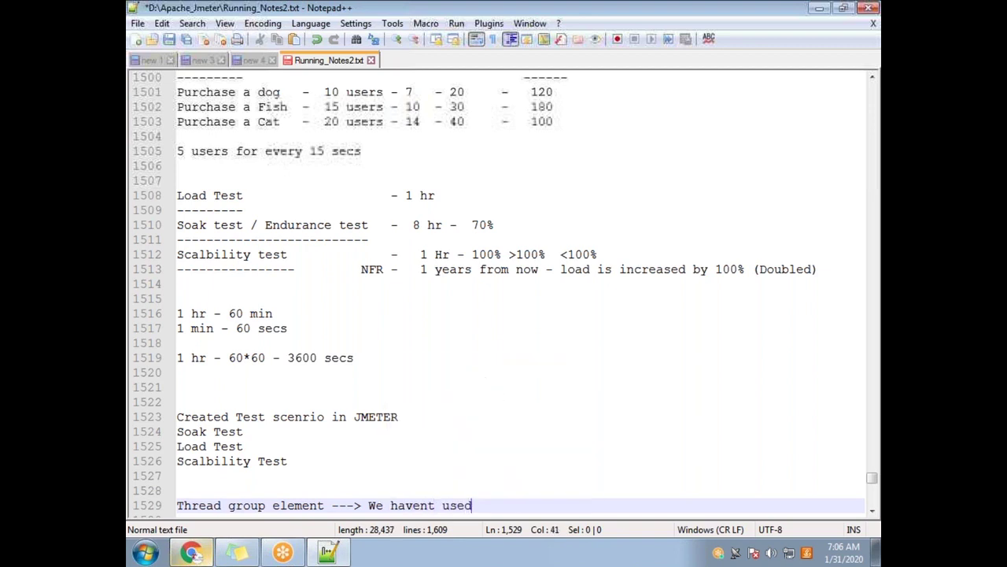
Step: Add the line "Ramp up , Steady state ," below the thread group note, separated by a blank line
key(Return)
key(Return)
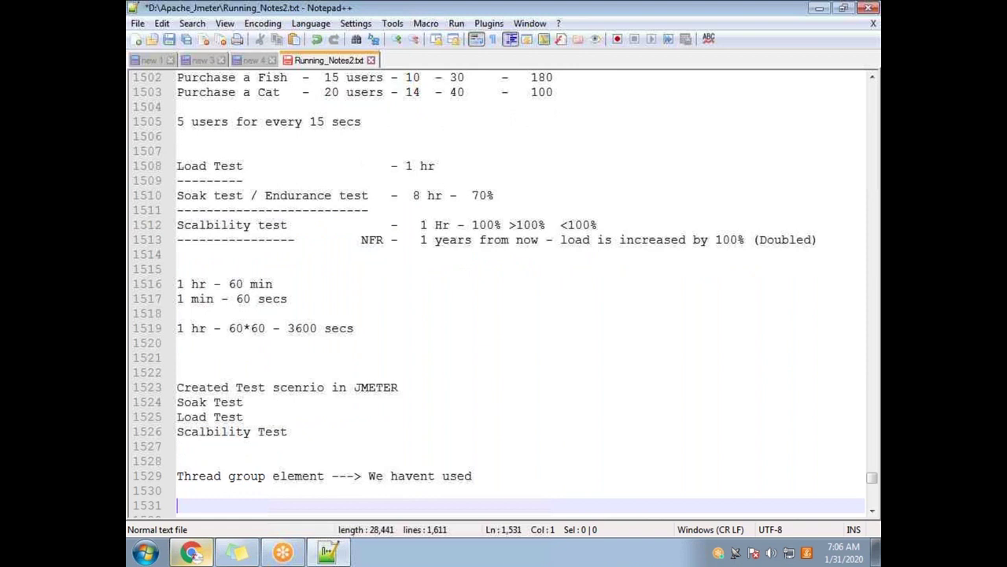
text(Ramp up)
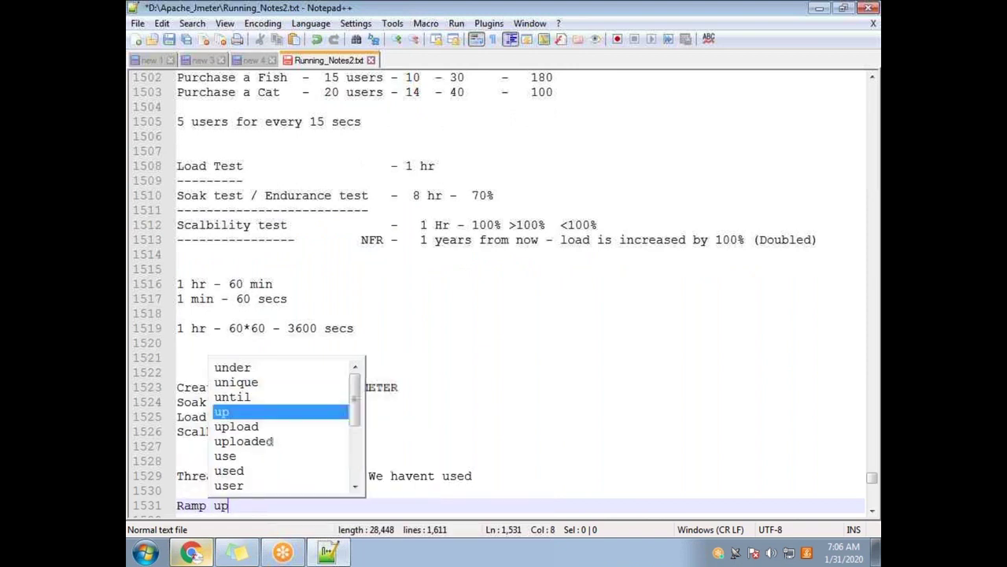
text( , St)
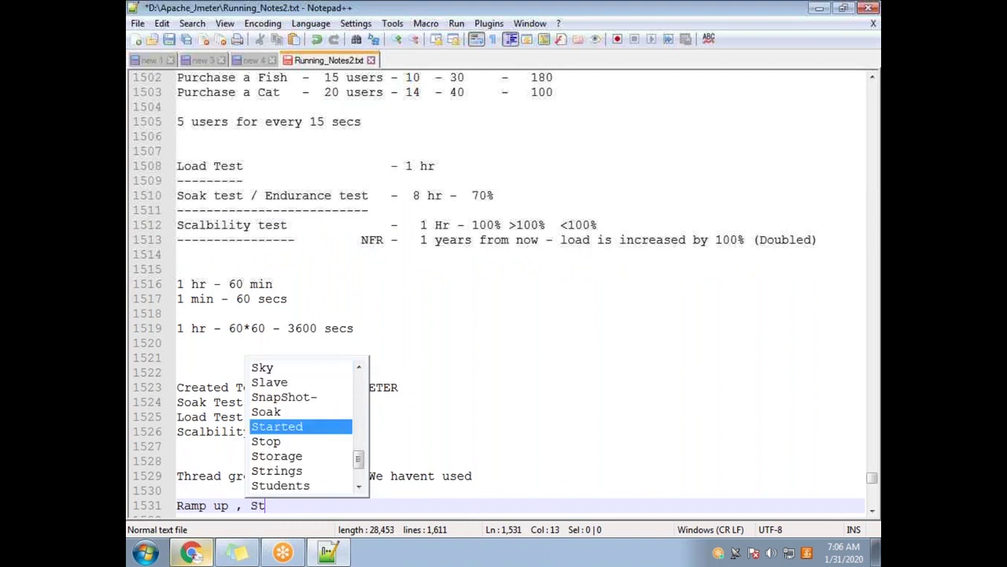
text(eady state)
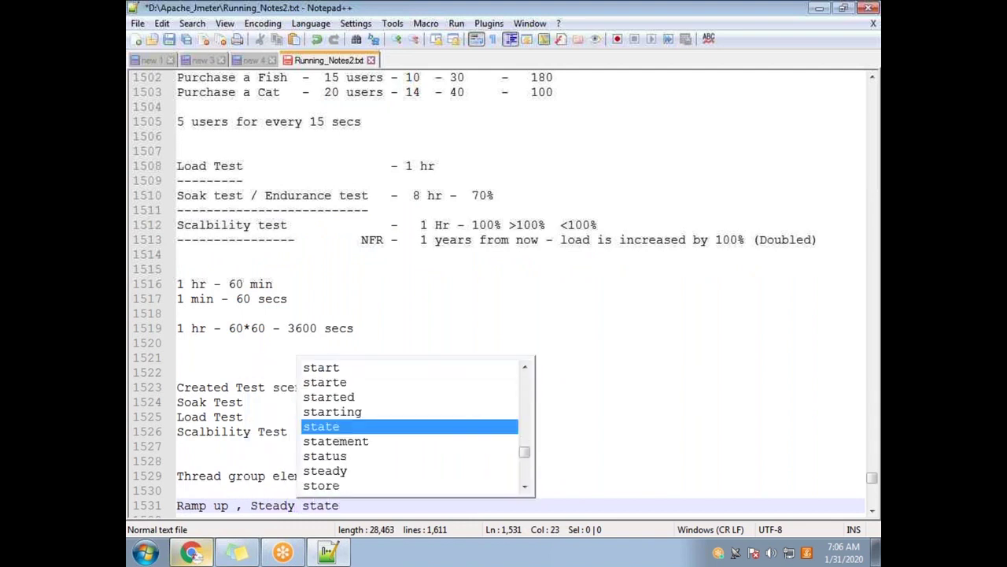
text( ,)
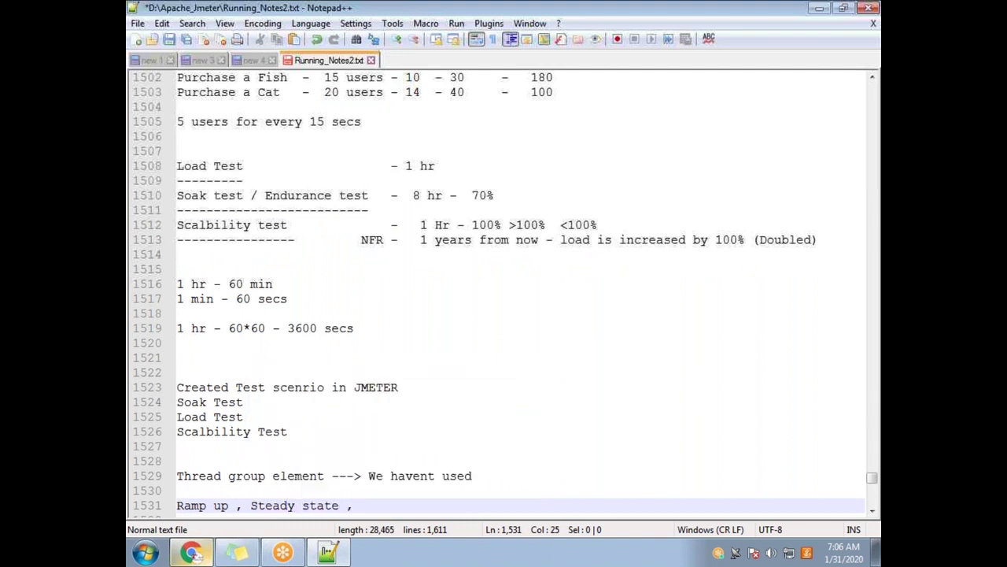
Step: Add the note "Plugin Manager --- we have installed custom thread group" below the ramp-up line, after a blank line
key(Return)
key(Return)
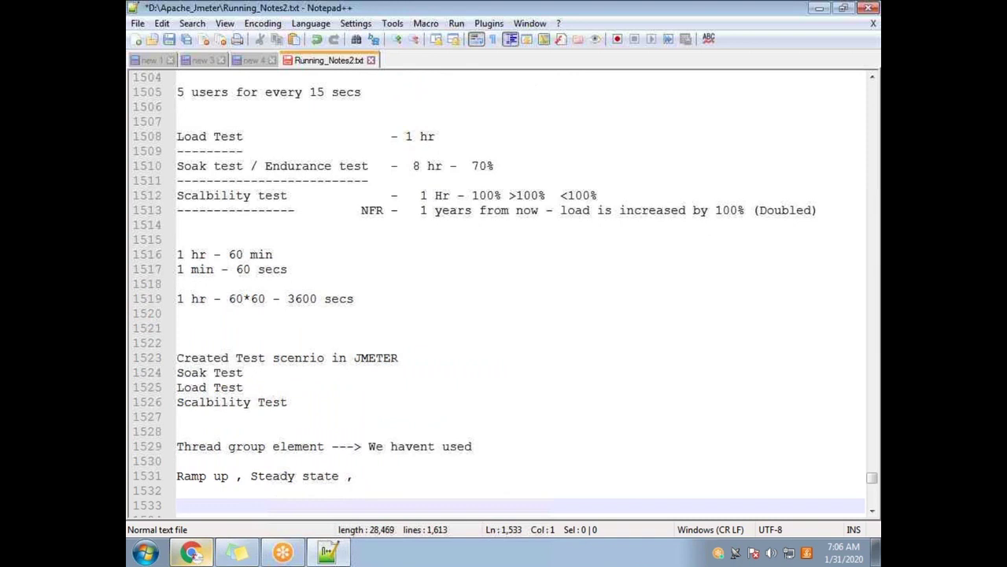
text(Plugin Manager --- we have installed)
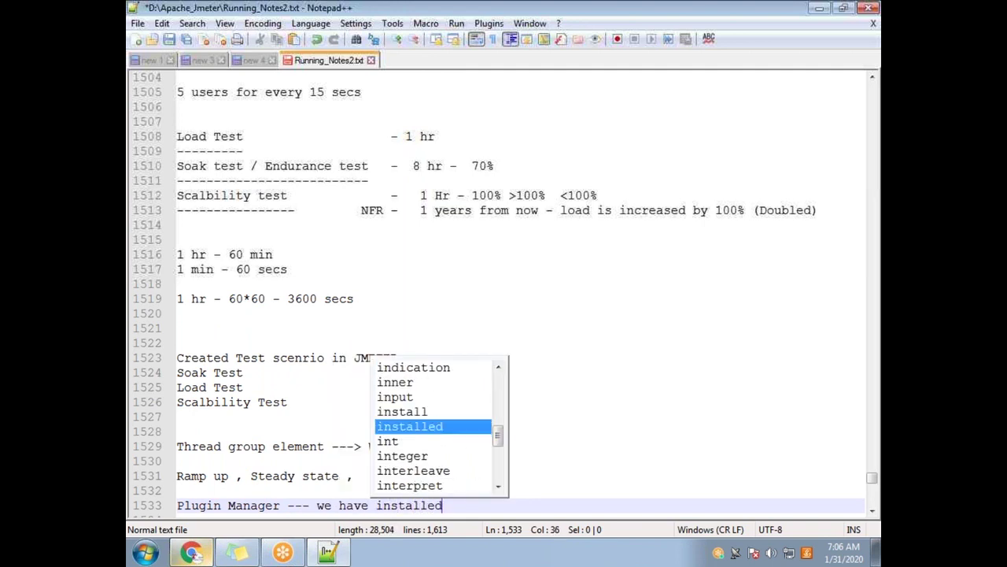
text( custom thread group)
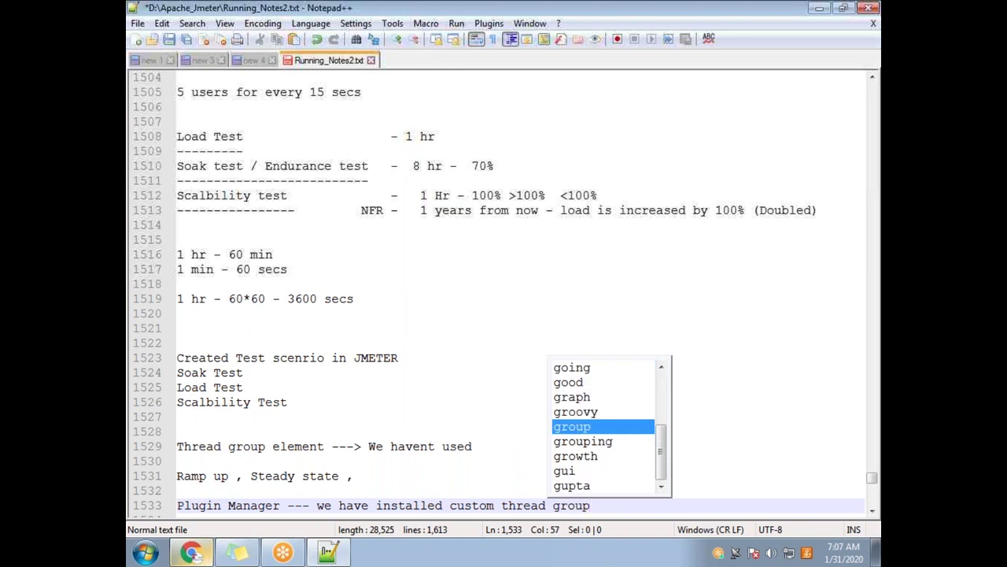
key(Escape)
Step: Add the note "Ultimate thread group ---> ramp up, steady state ramp down" below the Plugin Manager line
key(Return)
key(Return)
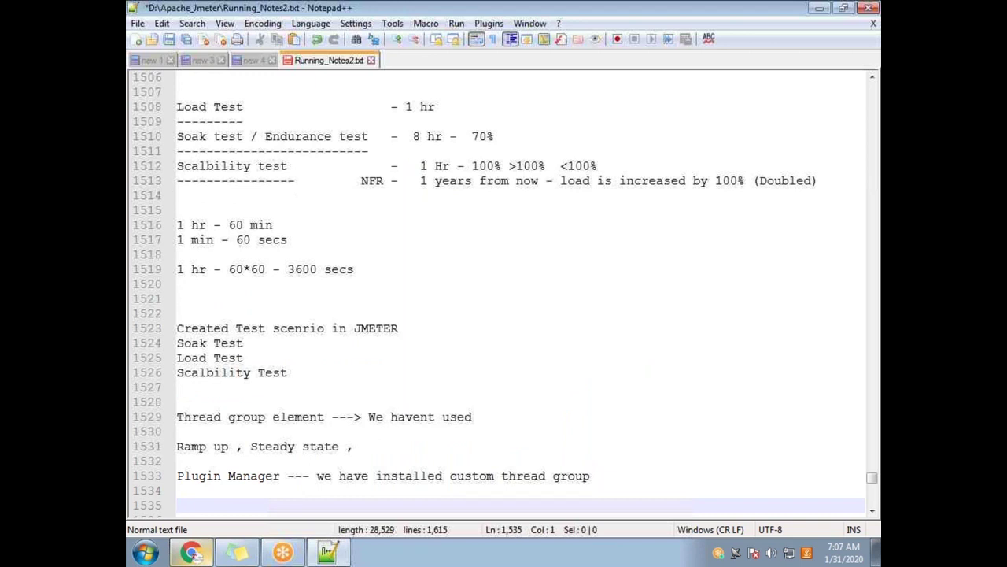
text(Ultimate thread grou)
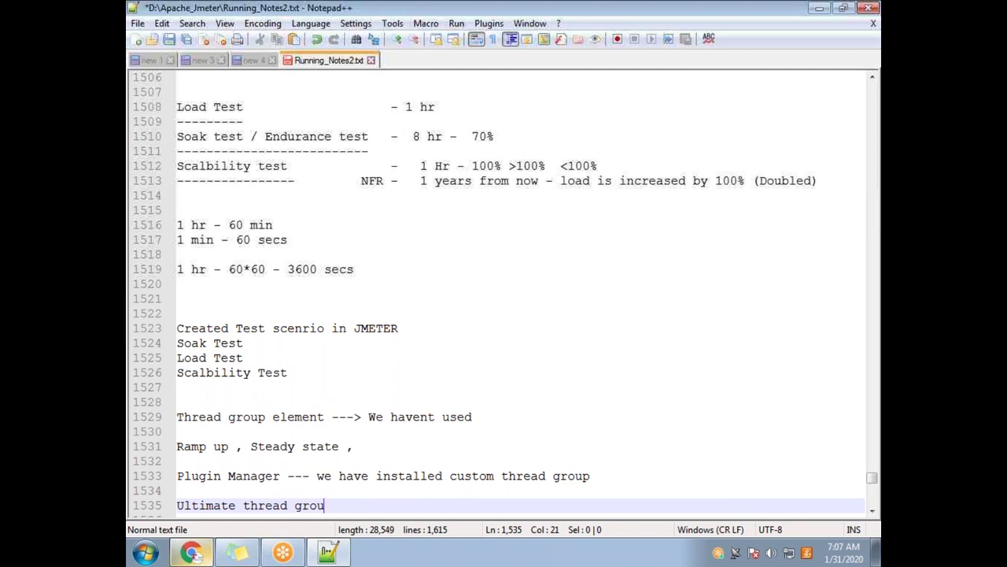
text( p)
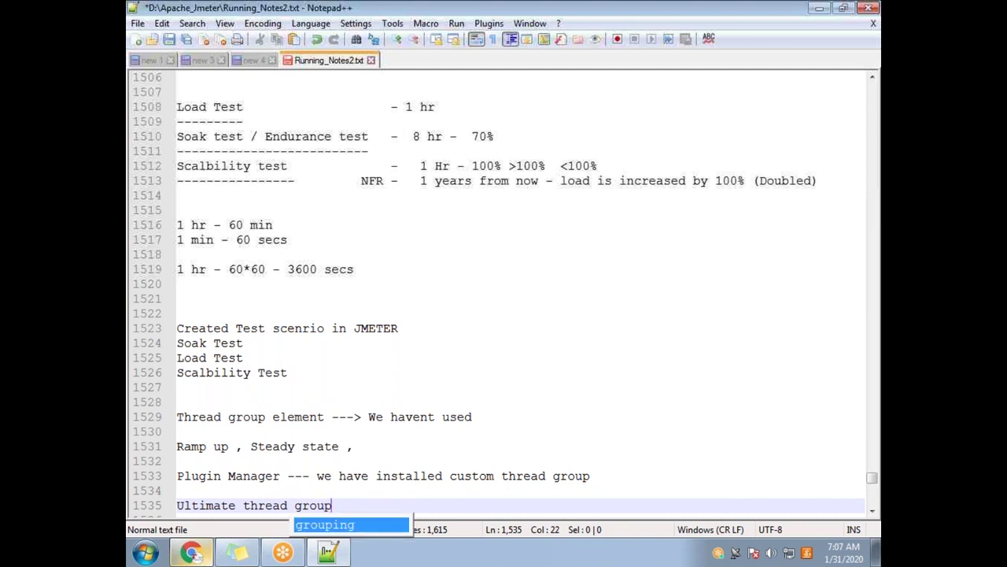
key(Return)
key(BackSpace)
key(BackSpace)
key(BackSpace)
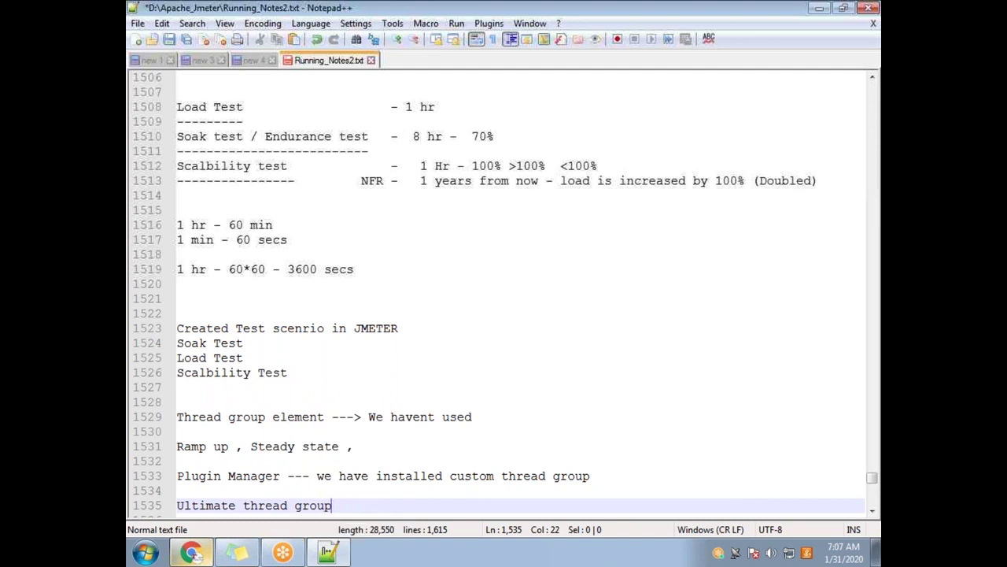
text(---> ramp up, steady state ramp down)
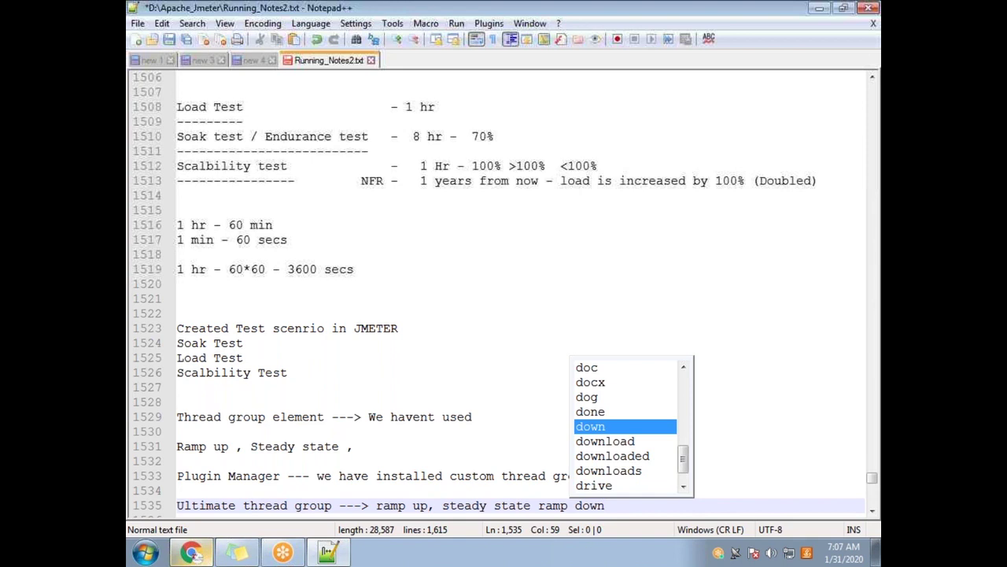
key(Return)
key(Return)
key(Return)
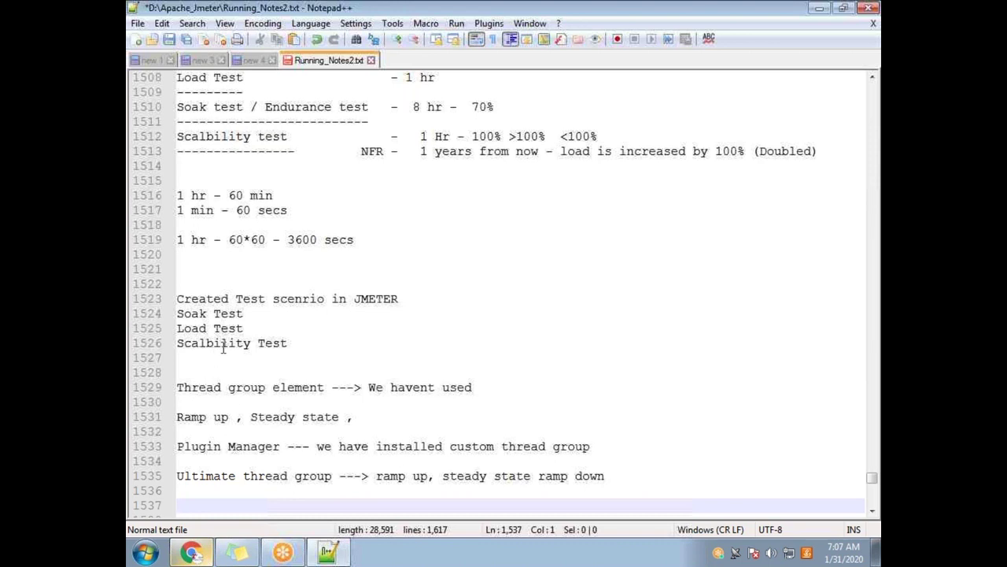
Step: Add the heading "Listener --->" two lines below the Ultimate thread group note
drag(319, 346, 170, 321)
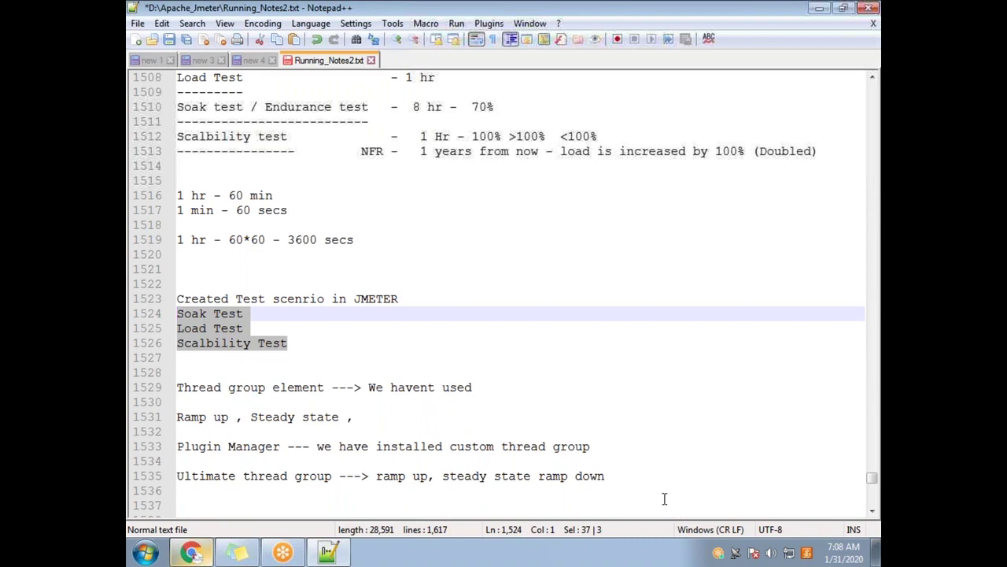
click(625, 475)
key(Return)
key(Return)
text(Listener)
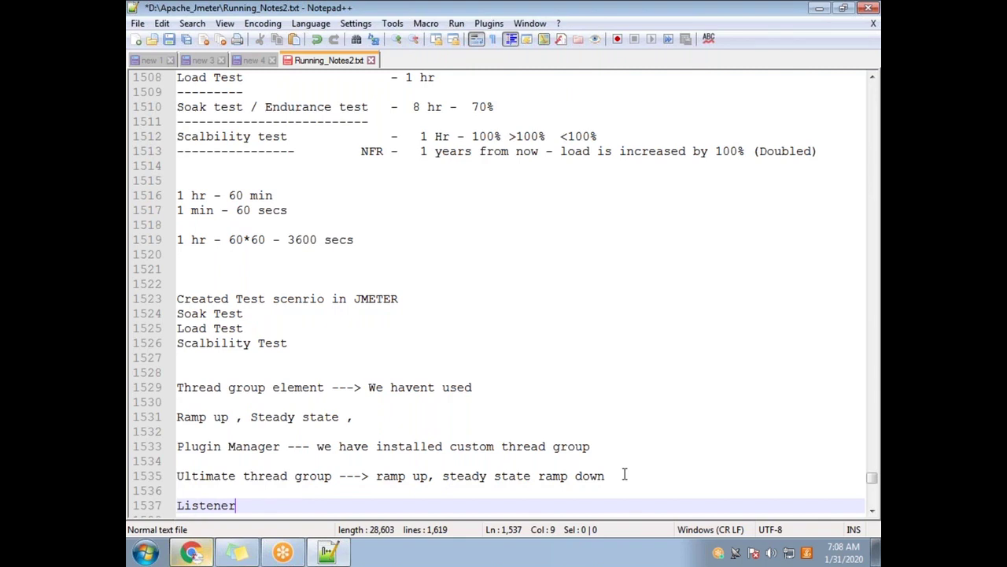
text( --->)
key(Return)
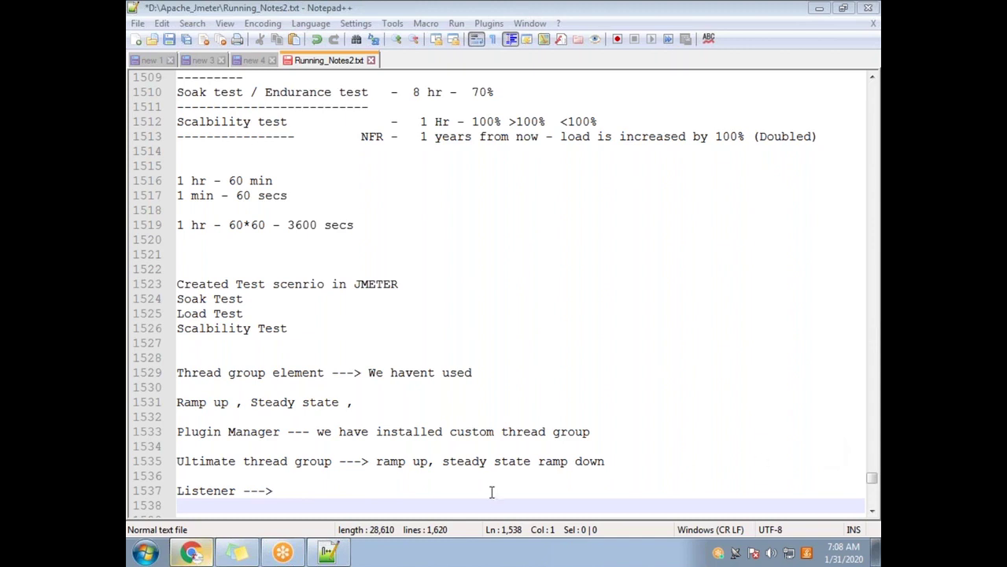
Step: List "View results tree" and "agrregate report" on separate lines under the Listener heading
click(362, 503)
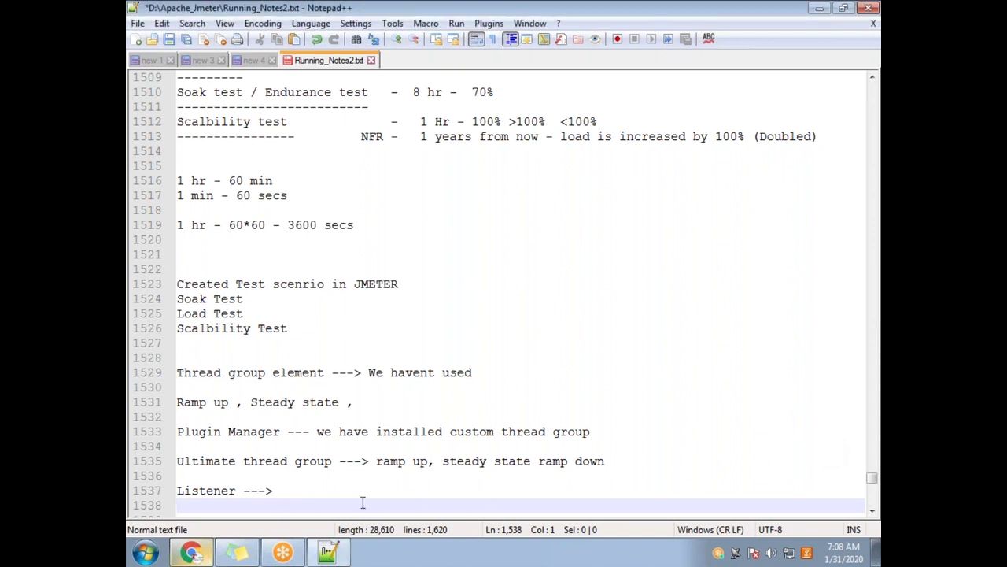
text(View results tree)
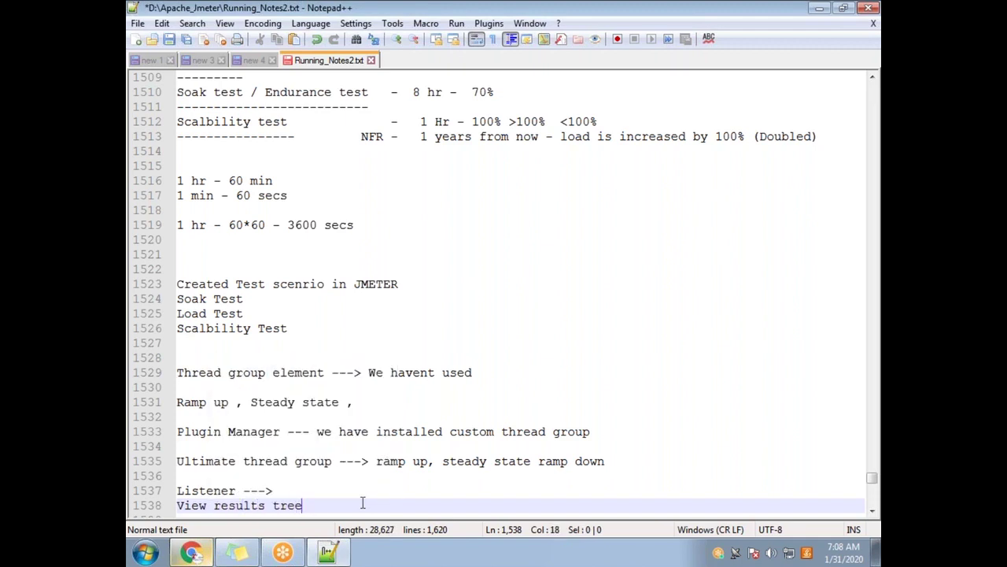
key(Return)
text(ag)
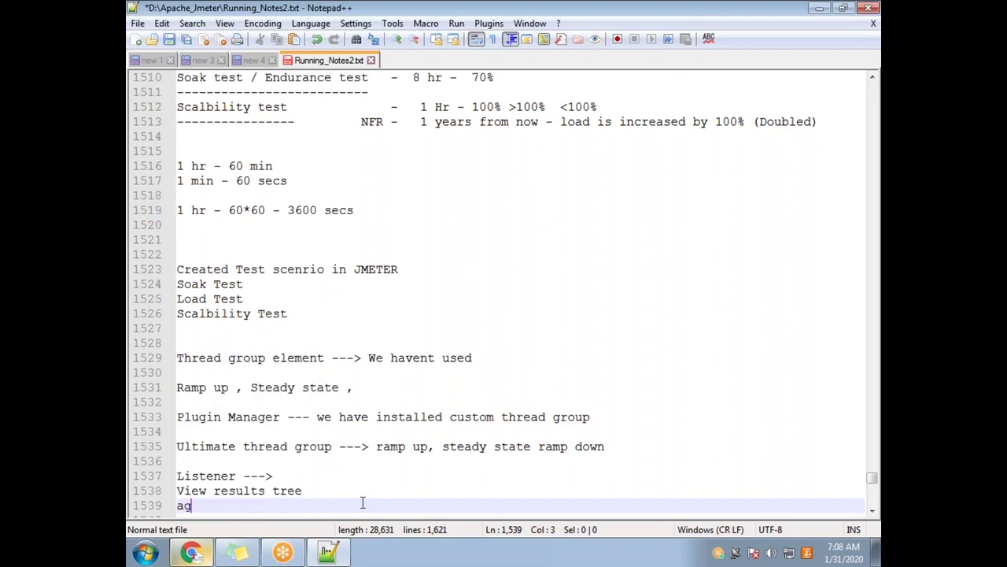
text(rregtae)
key(BackSpace)
key(BackSpace)
key(BackSpace)
key(BackSpace)
text(ate report)
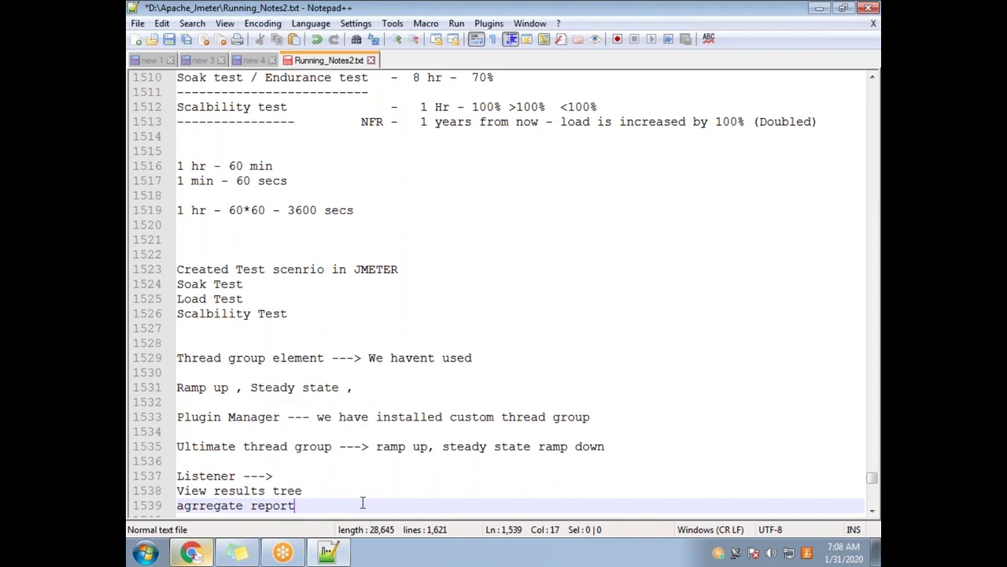
Step: Add "Simple Data writer" and "Summary report" on separate lines below "agrregate report" in the Listener list
key(Return)
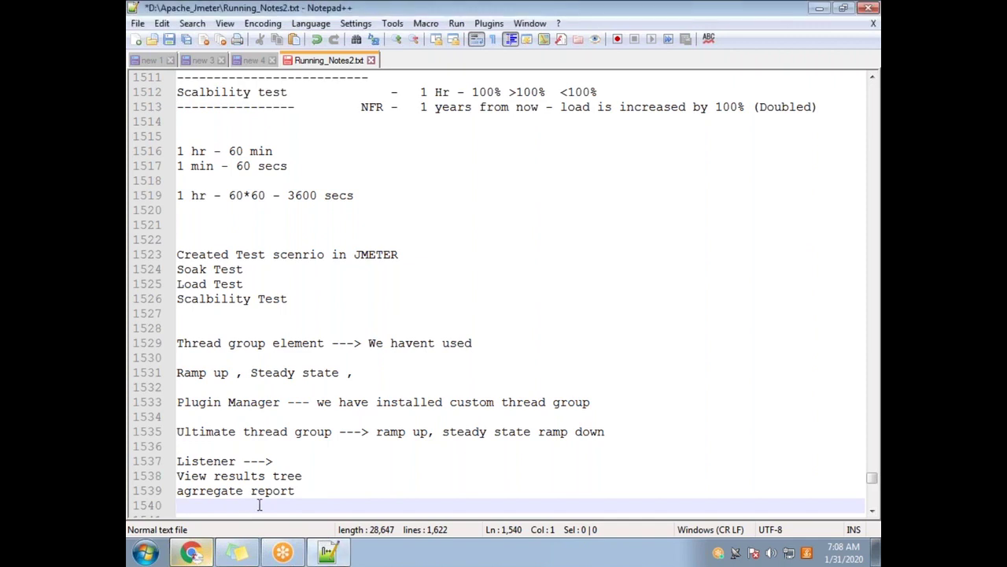
text(Simpl)
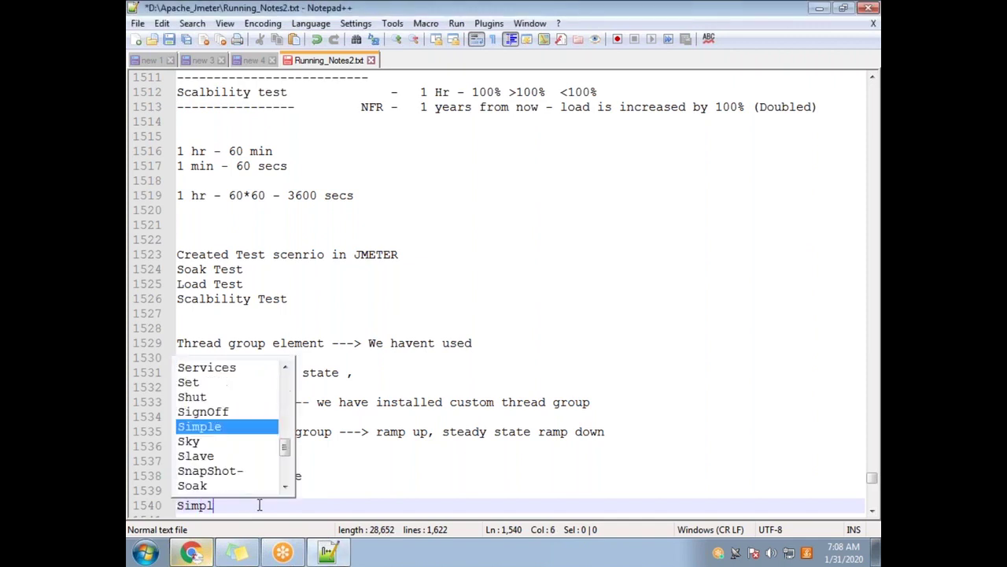
text(e Data )
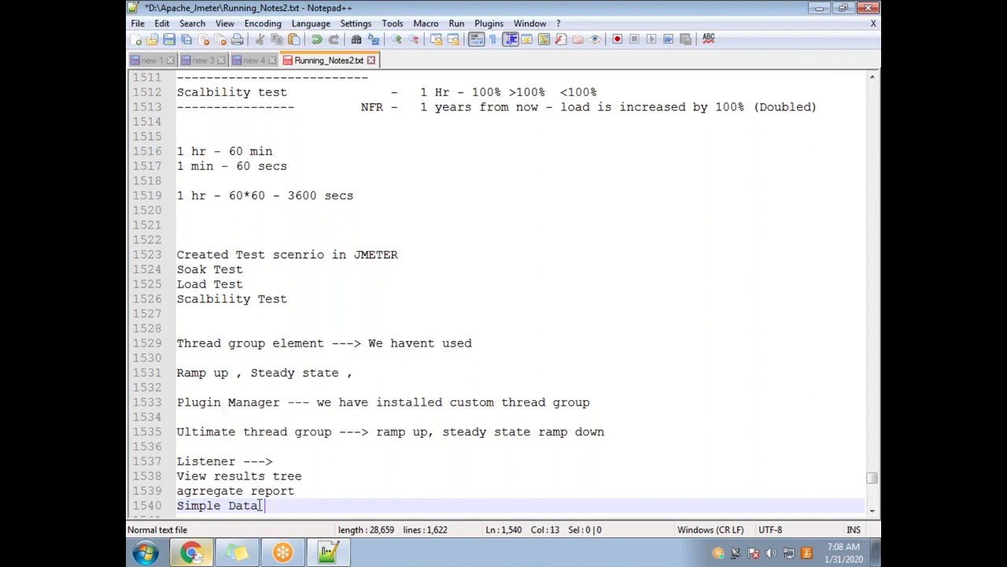
text(writer)
key(Return)
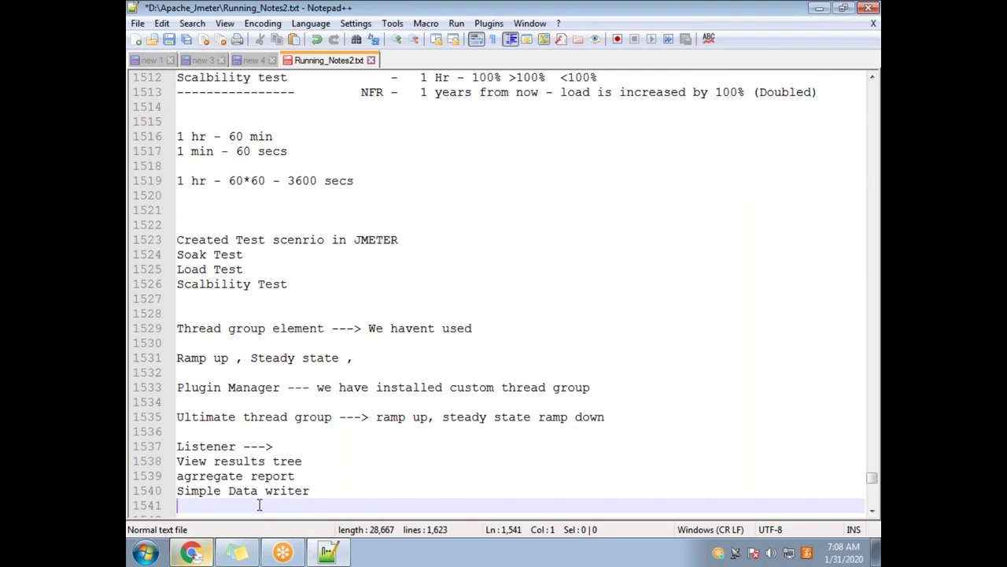
text(Summar)
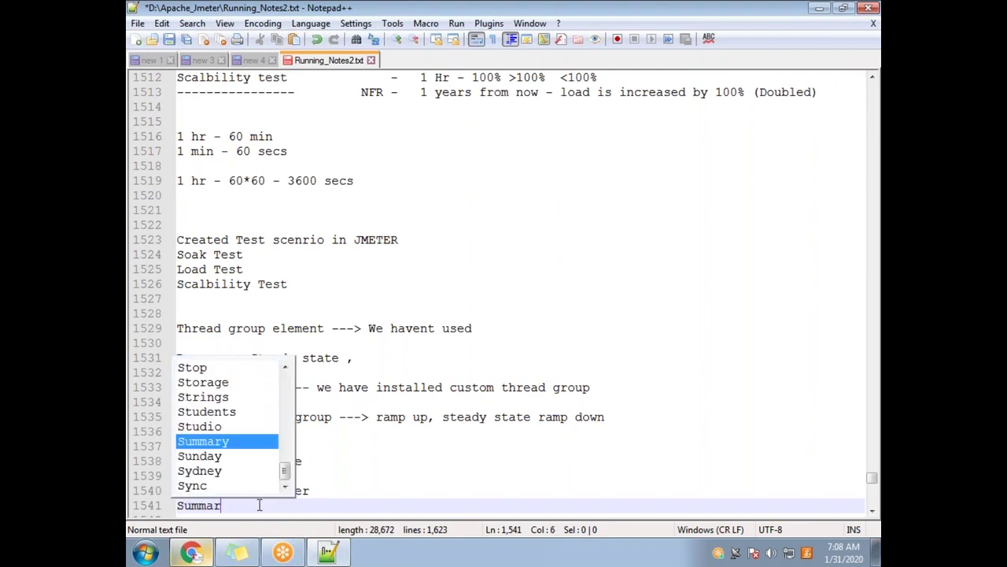
text(y report)
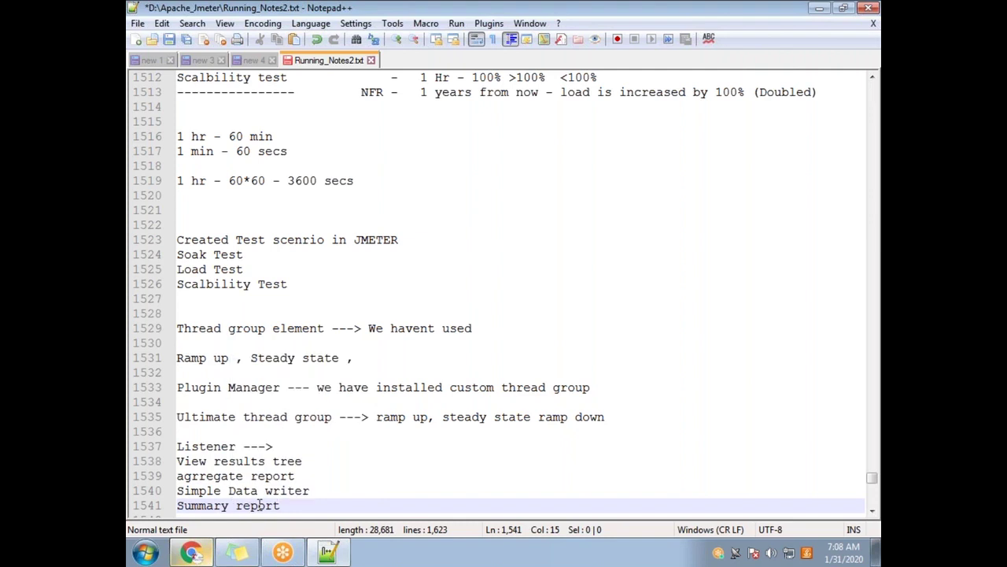
key(Return)
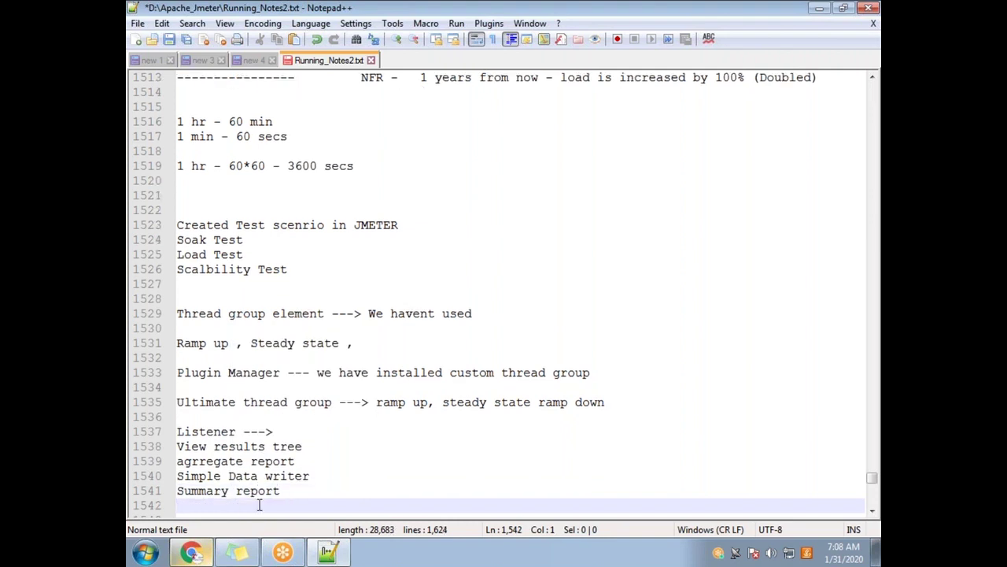
Step: Append "---> write the results of the test to the output file" to the Simple Data writer line and start a new line below it
drag(304, 506, 176, 447)
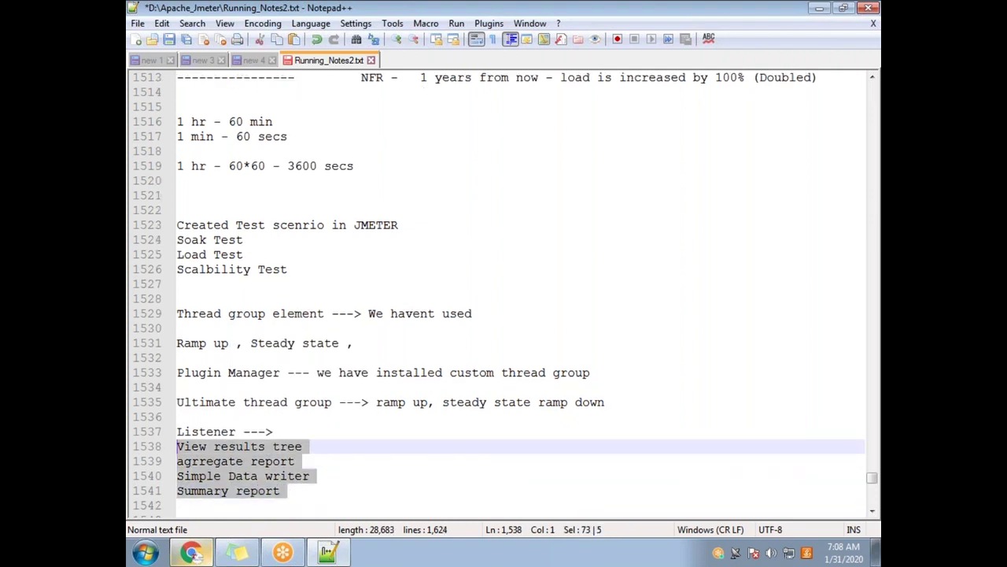
click(281, 491)
drag(311, 477, 174, 476)
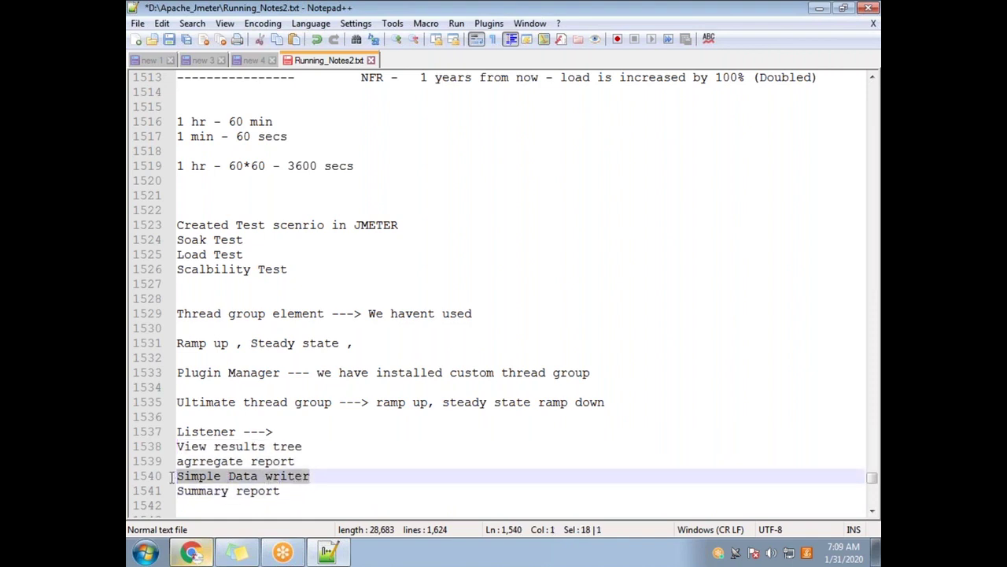
click(332, 481)
text(---)
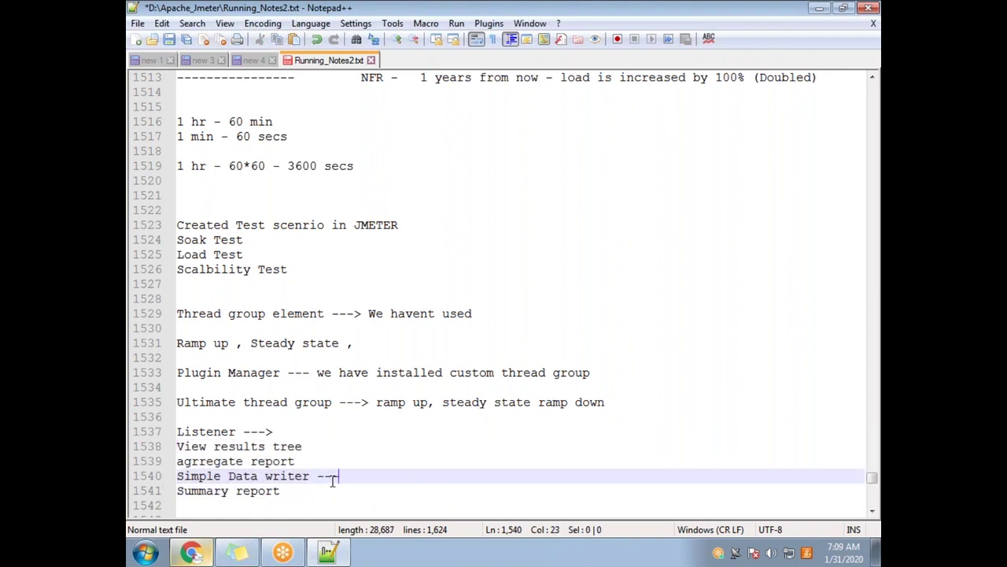
text(> write t)
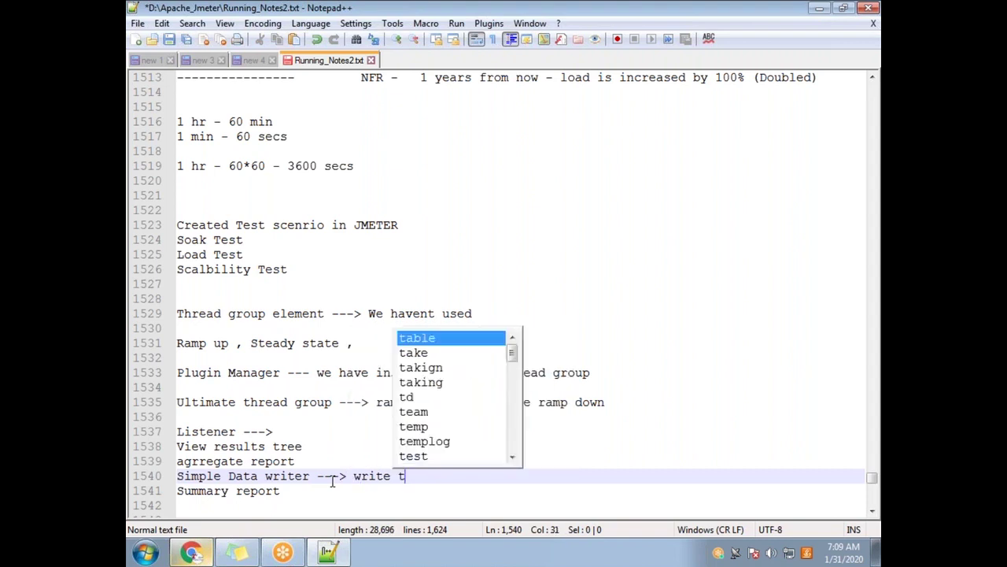
text(he results of t)
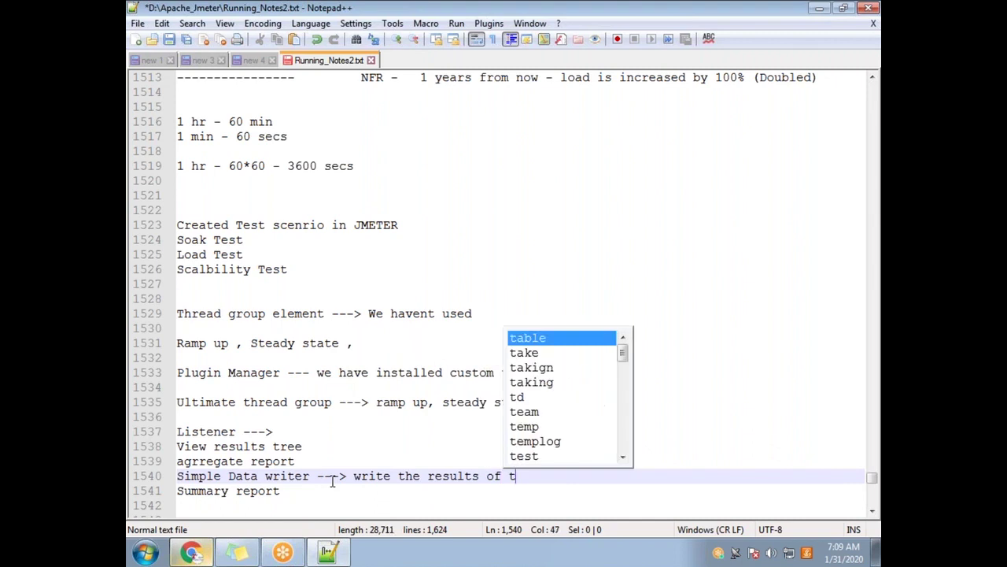
text(he test to the o)
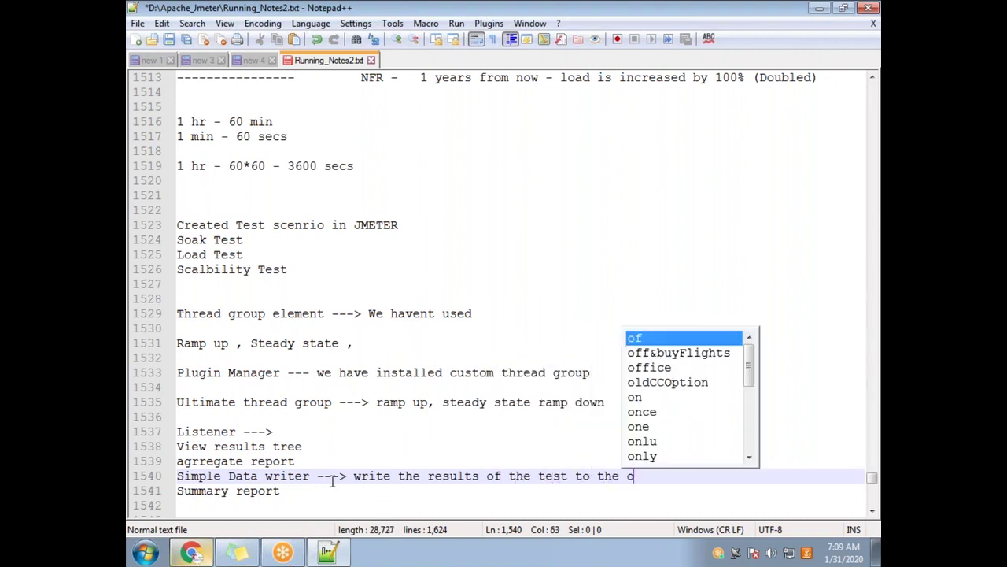
text(utput file)
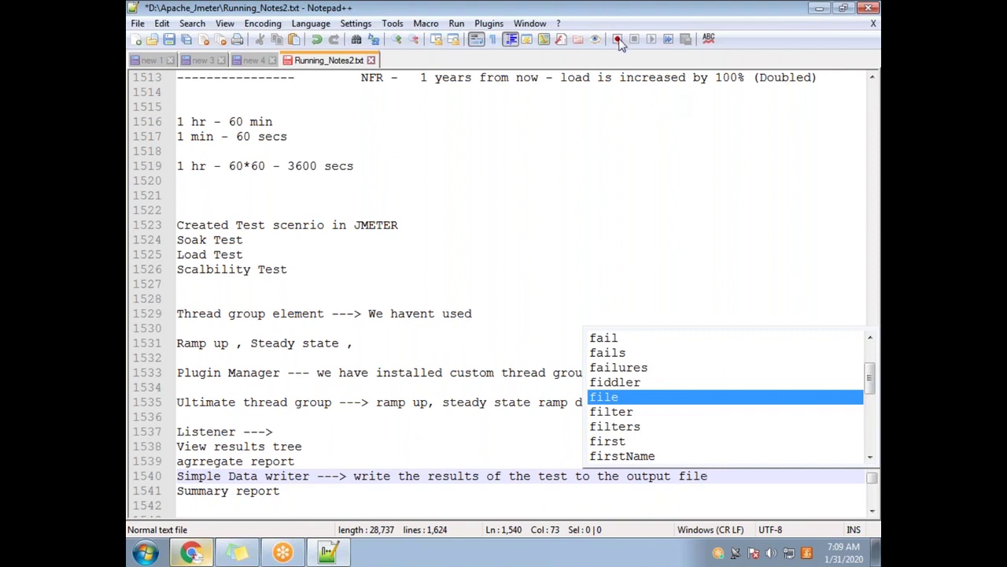
key(Return)
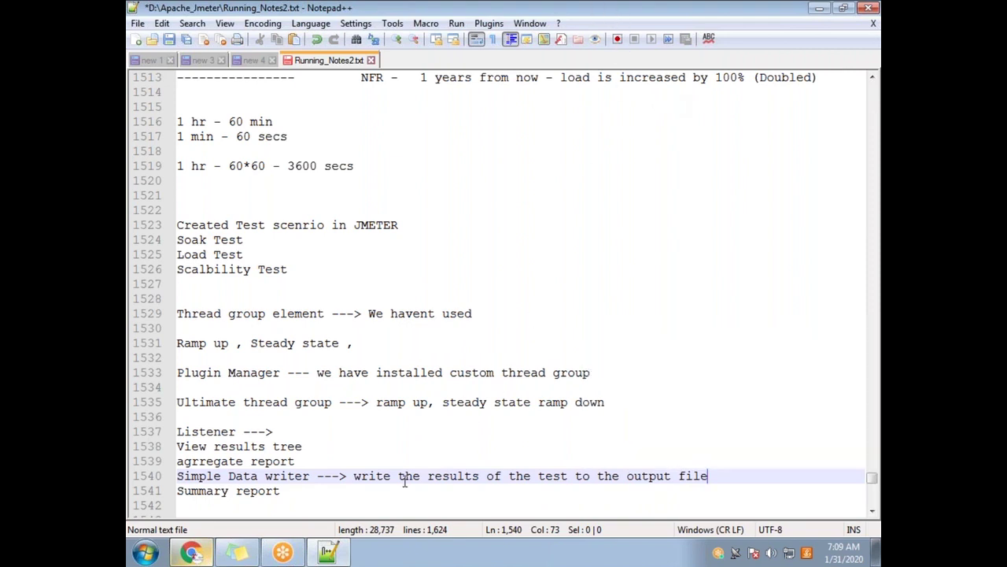
key(Return)
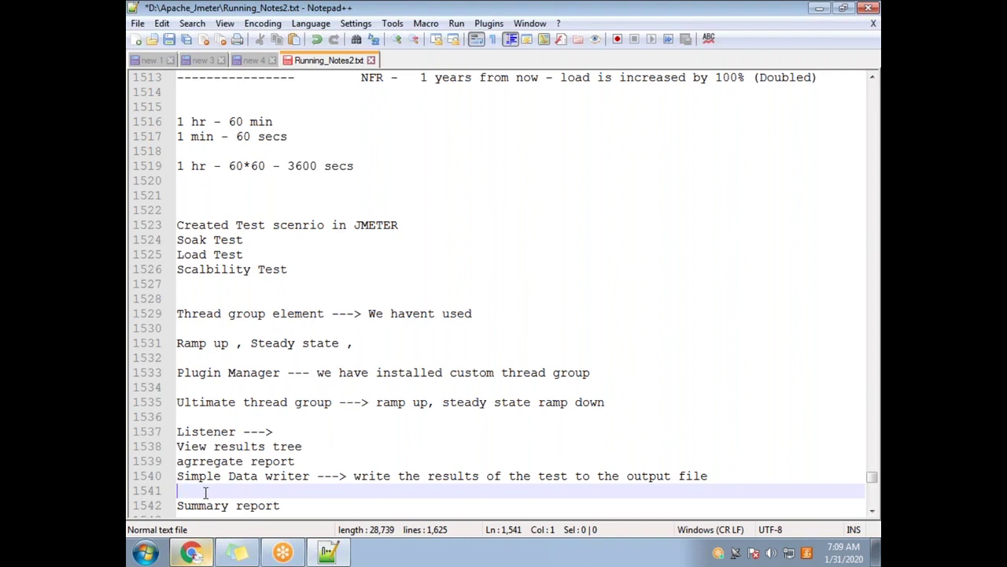
text(.jmx)
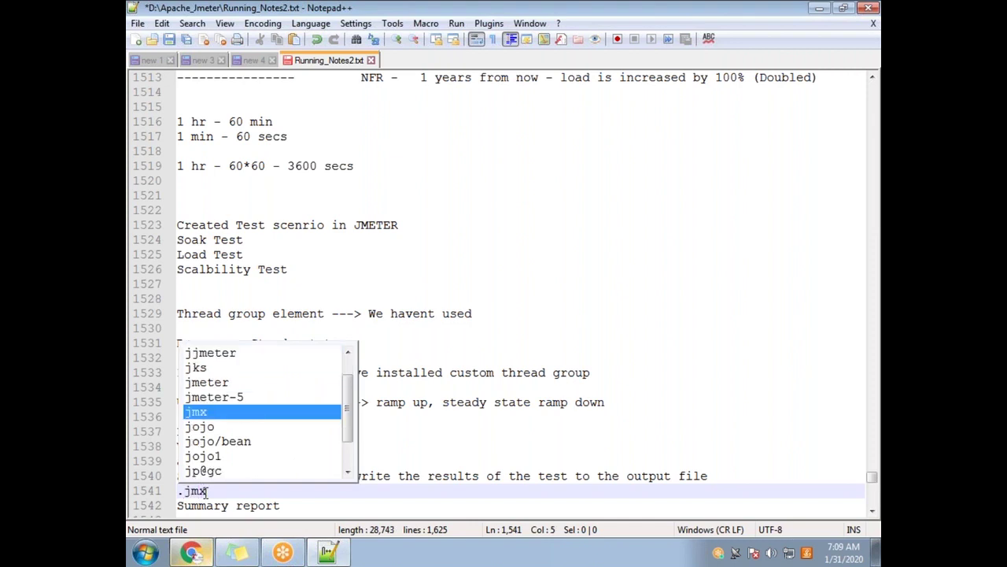
key(Escape)
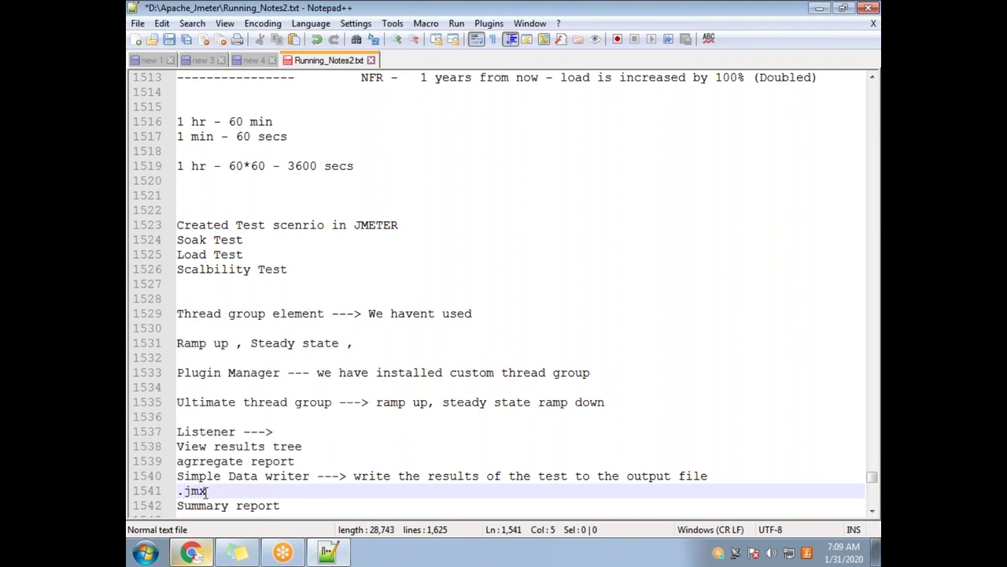
key(Return)
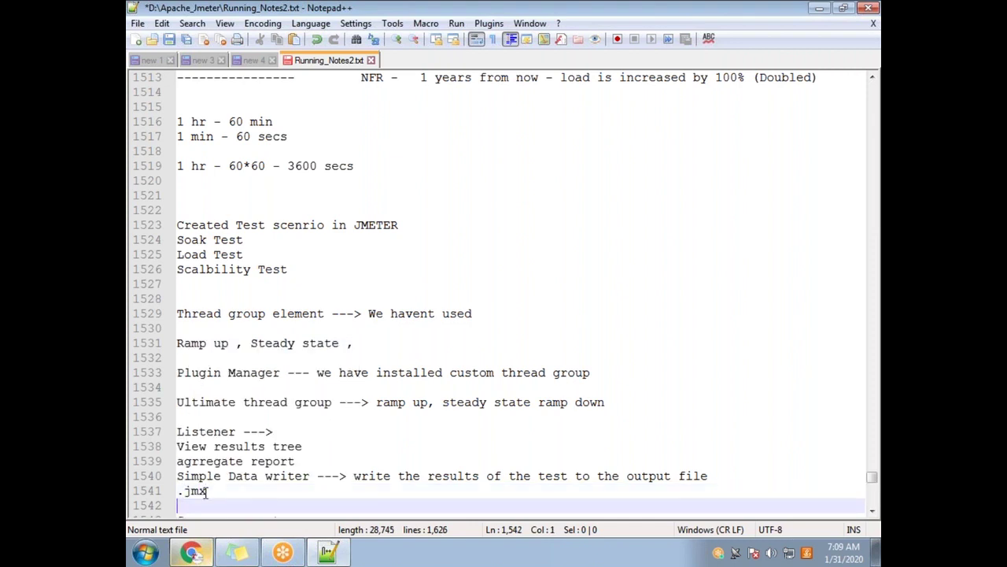
scroll(206, 491, down, 3)
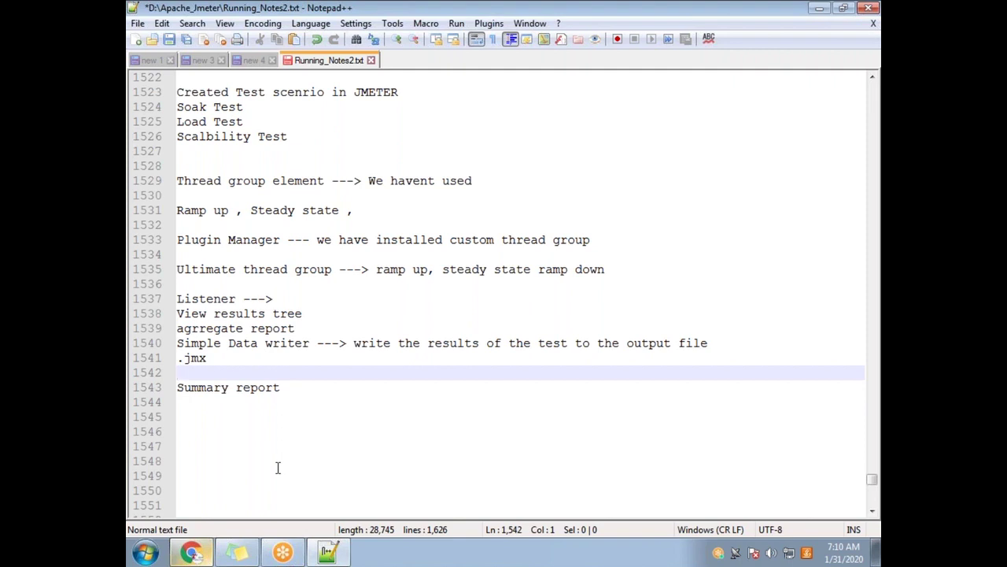
text(.xls)
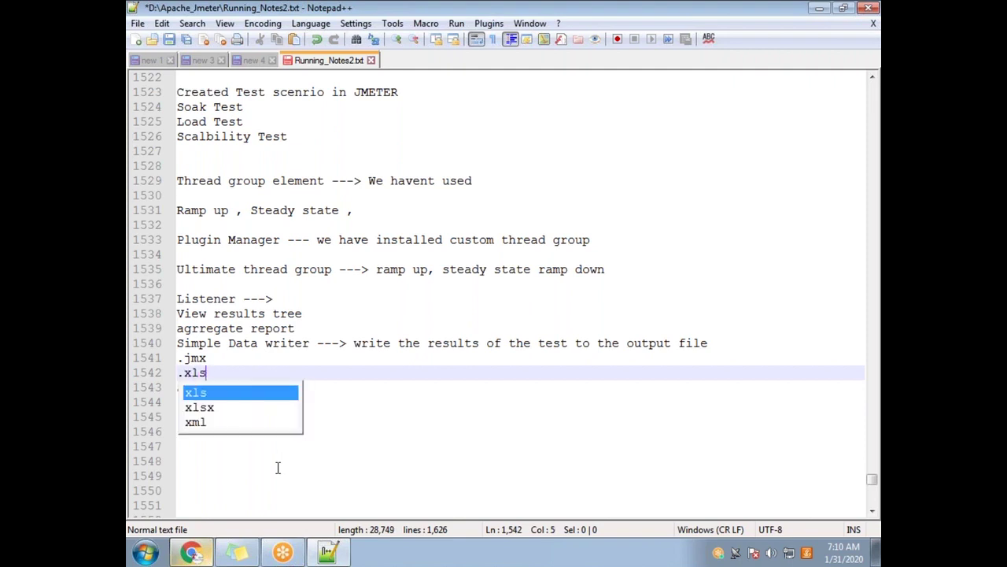
key(Return)
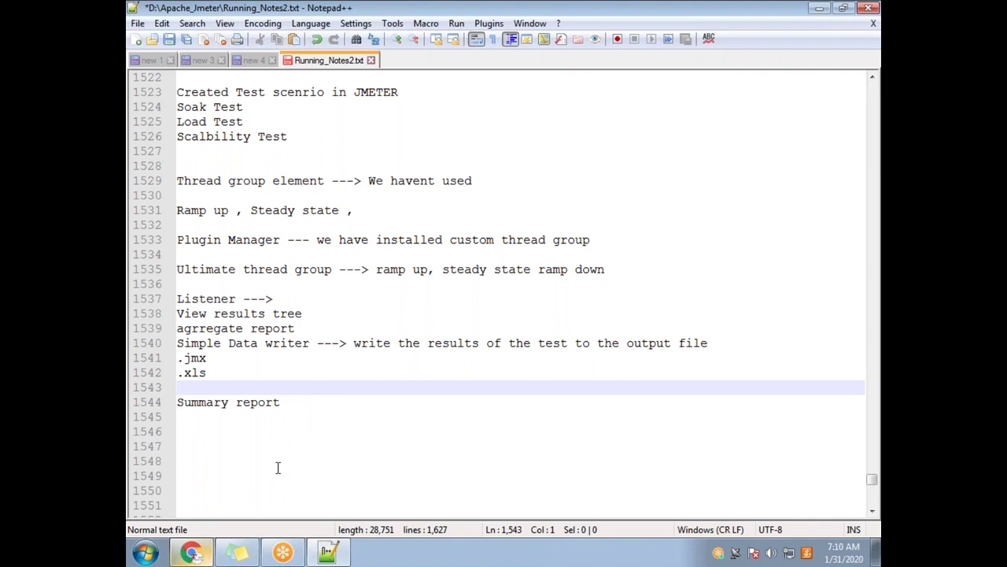
key(shift+Up)
key(shift+Up)
key(BackSpace)
Step: List the output file formats ".jtl" and ".csv" on separate lines below the Simple Data writer note
text(.)
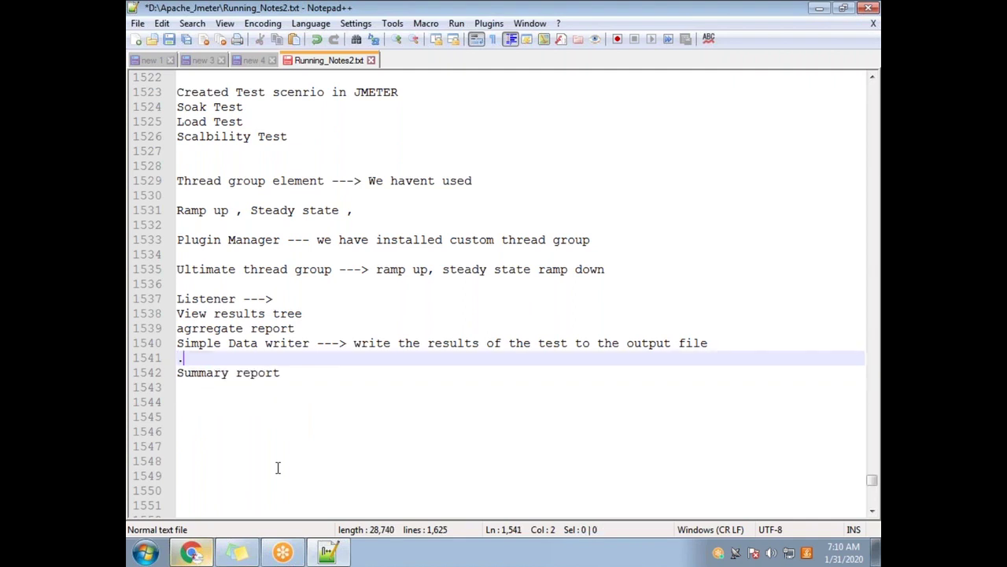
text(jtl)
key(Return)
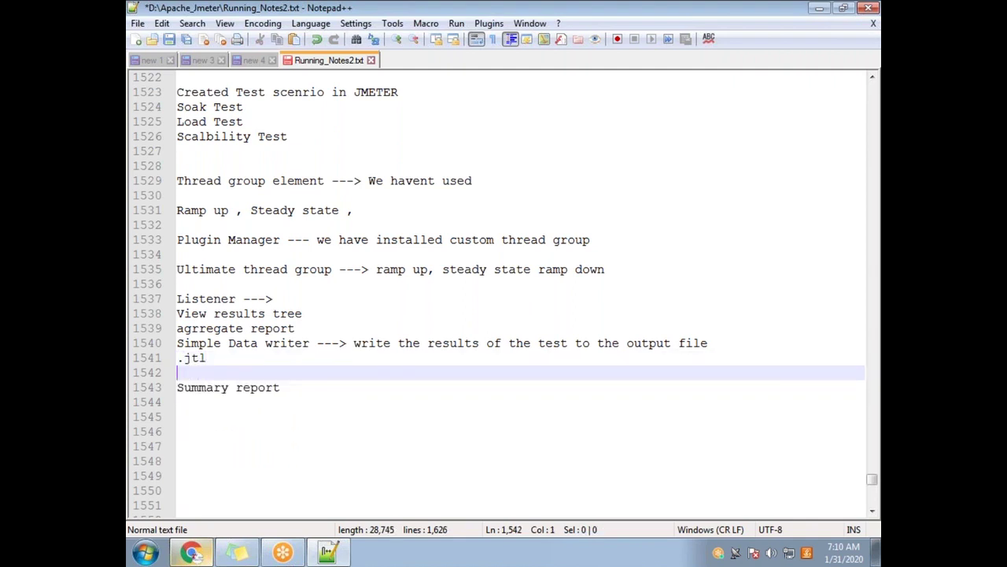
text(.csv)
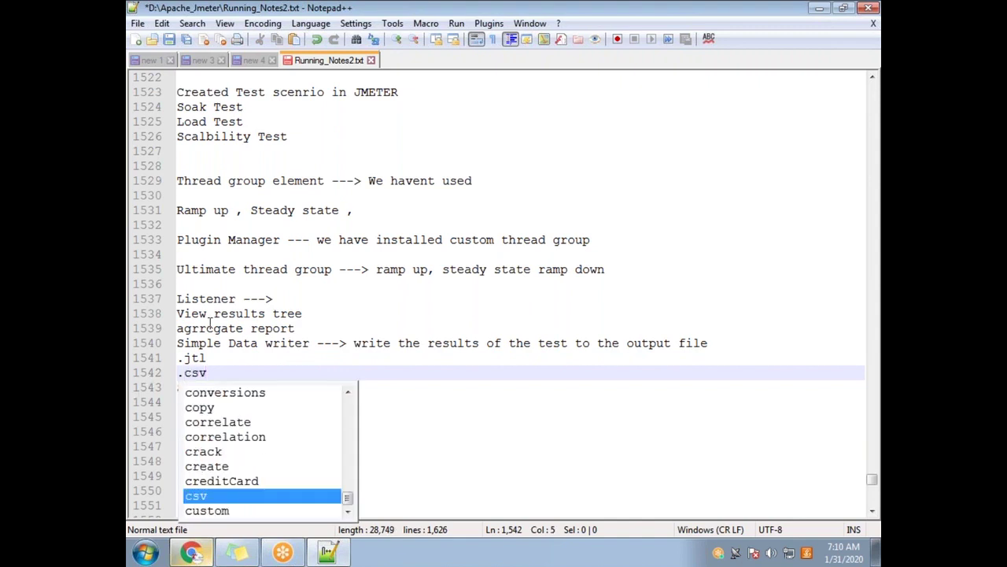
key(Escape)
key(Up)
key(Up)
key(Up)
drag(217, 375, 175, 360)
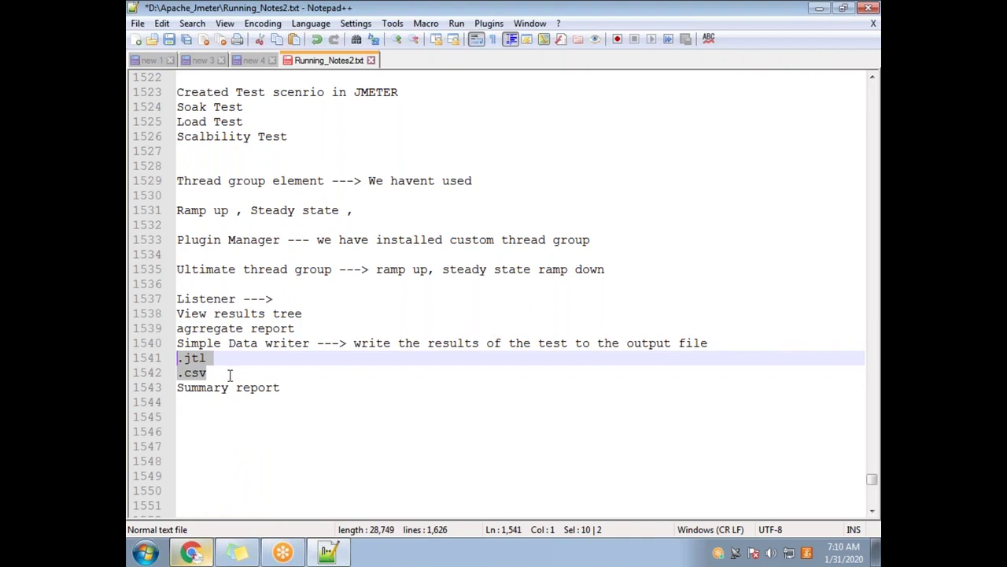
drag(230, 374, 176, 359)
Step: Append the explanation "- jmeter text log" to the ".jtl" line
click(214, 371)
key(Up)
text(-)
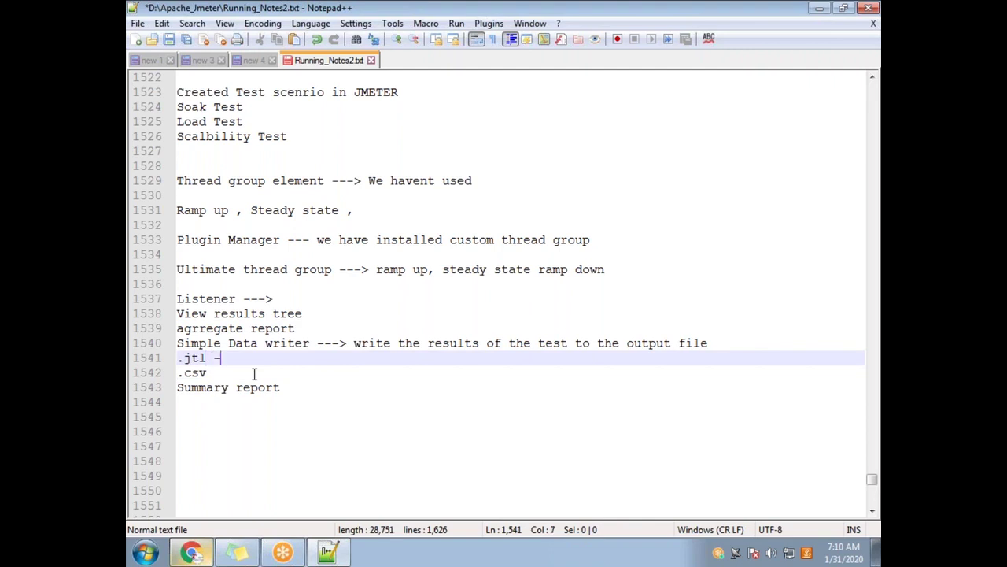
text( jmeter l)
text(og)
key(BackSpace)
key(BackSpace)
key(BackSpace)
key(BackSpace)
text(text log)
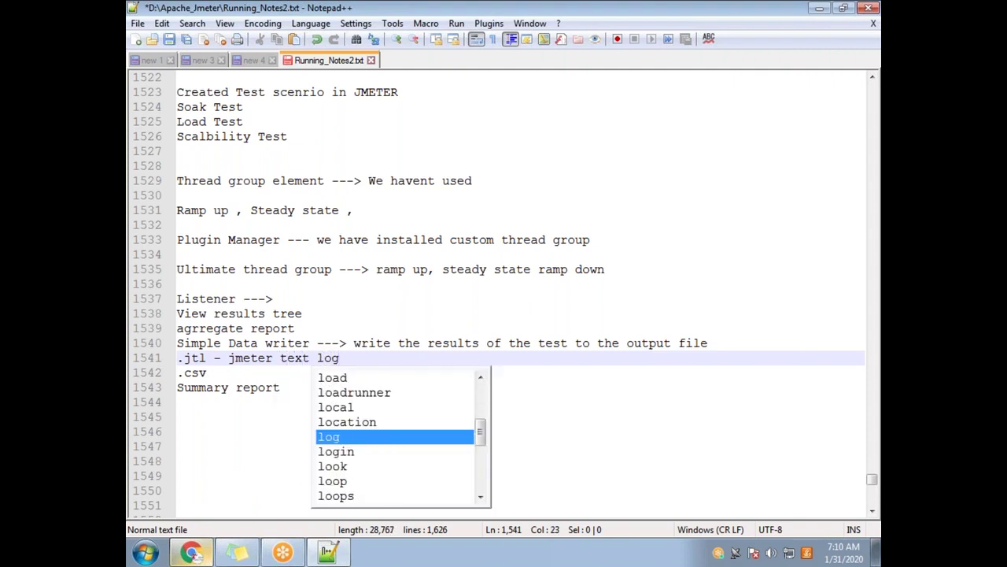
Step: Append the explanation "- comma seperated value" to the ".csv" line
click(230, 373)
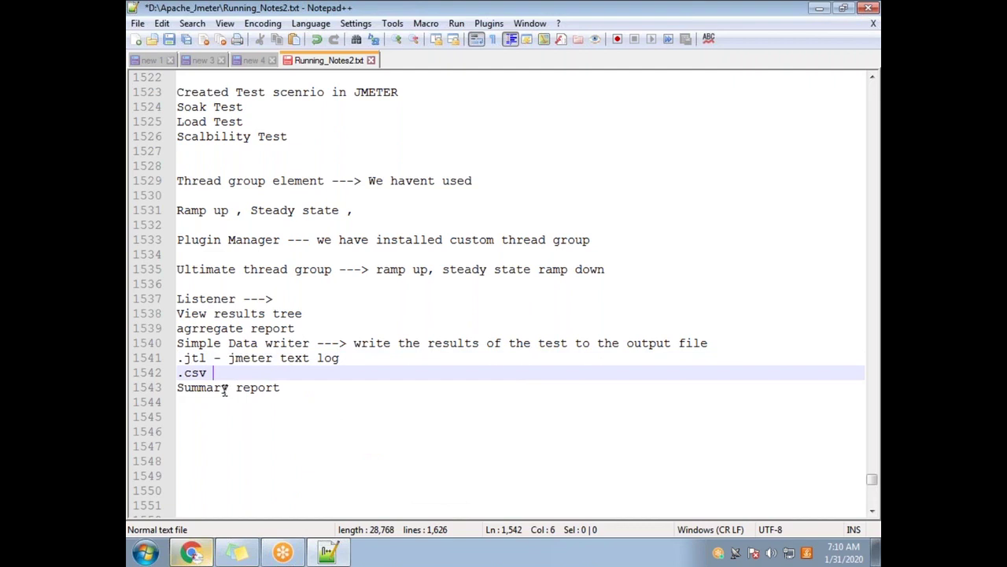
text(- comma sep)
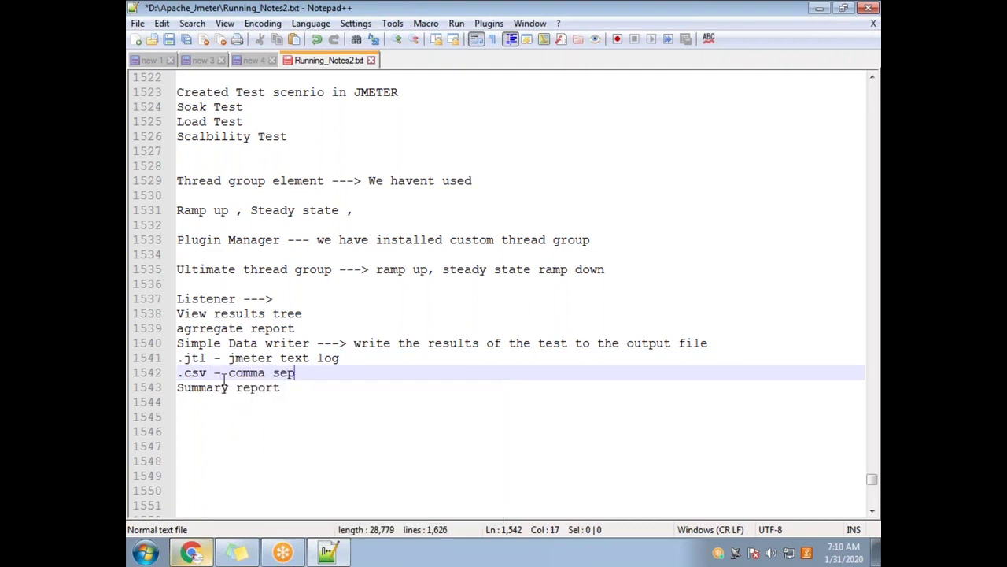
text(erated value)
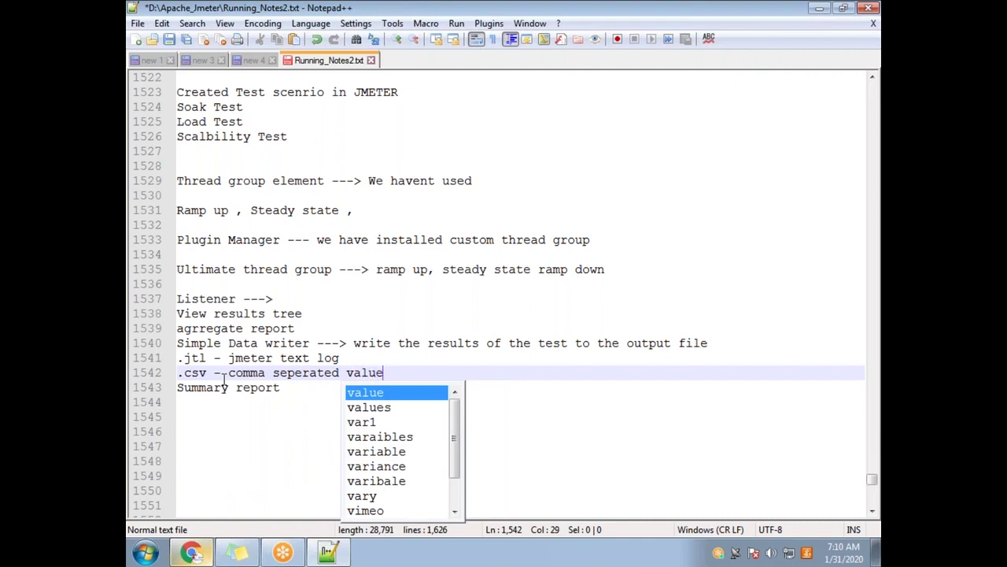
click(292, 385)
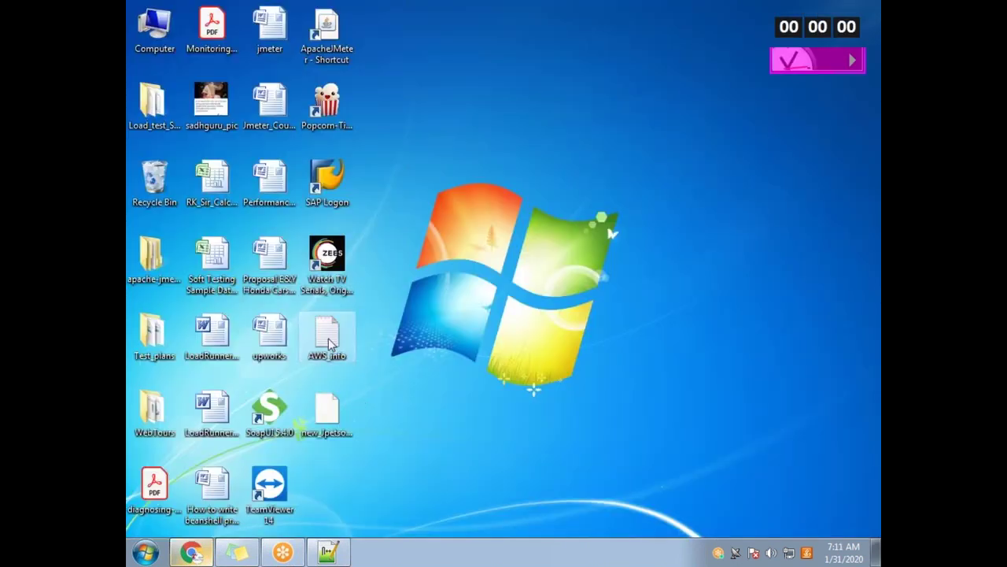
Step: Launch Apache JMeter from the desktop and open the recent test plan LoadTest_01_30.jmx
double_click(326, 32)
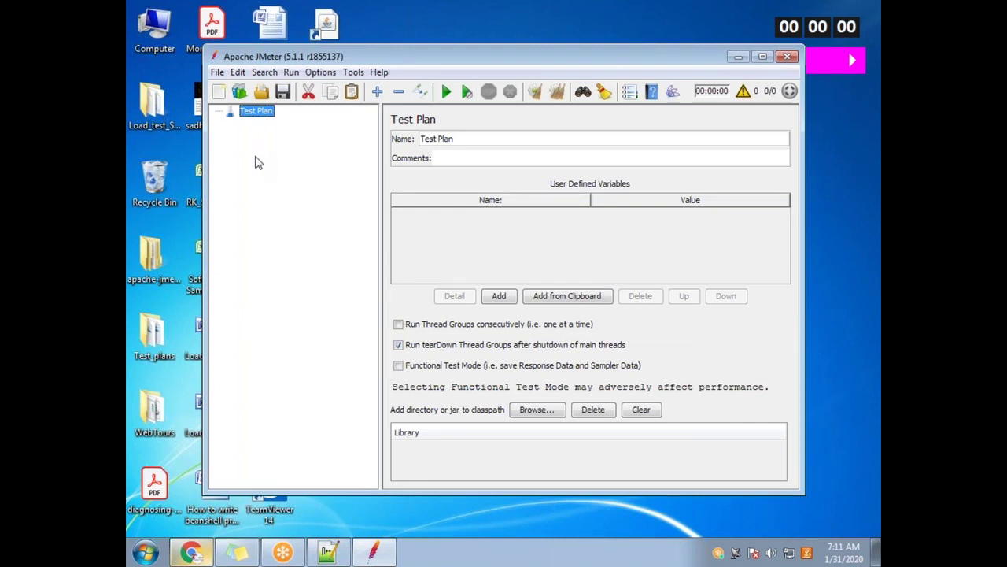
click(216, 71)
mouse_move(316, 144)
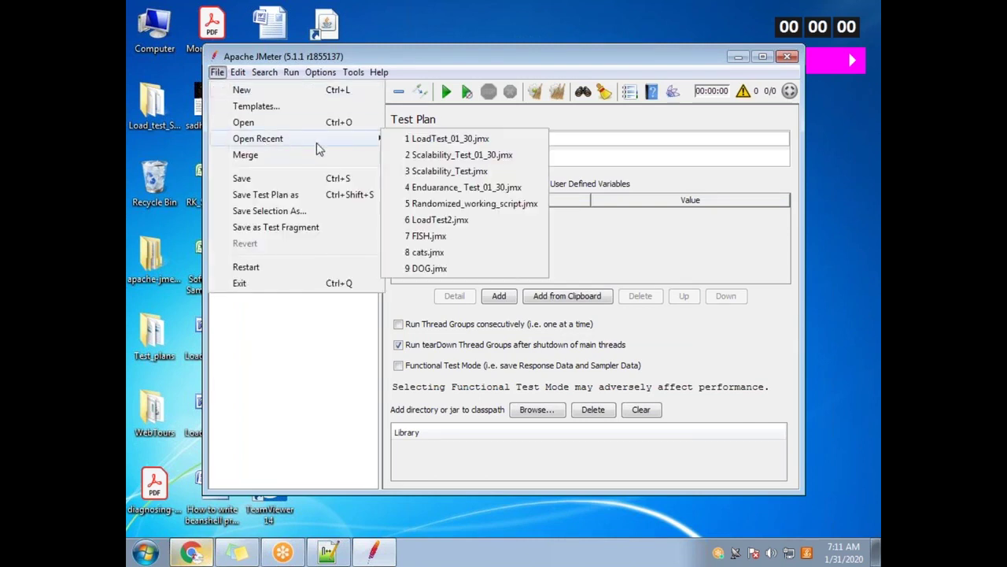
click(449, 138)
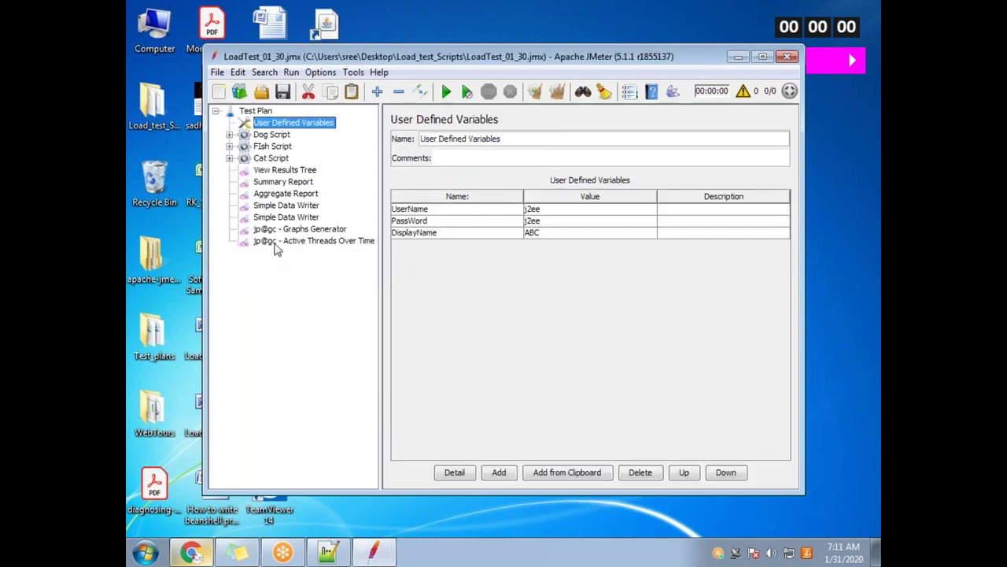
Step: Examine the output filenames and extensions configured in the two Simple Data Writer listeners
click(284, 206)
click(284, 218)
click(285, 206)
click(271, 218)
click(282, 205)
click(276, 217)
drag(483, 192, 489, 191)
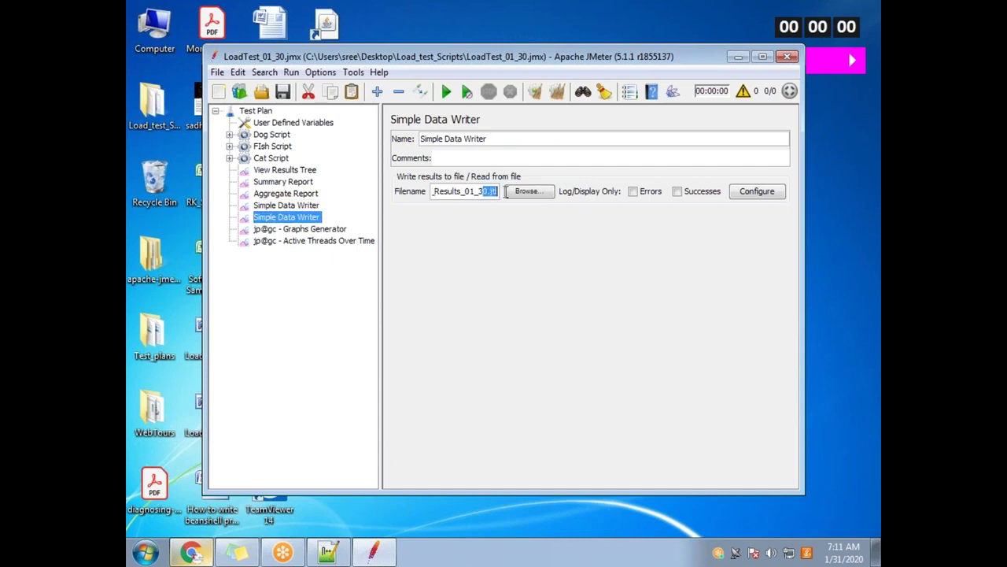
click(287, 206)
drag(477, 191, 498, 192)
key(Home)
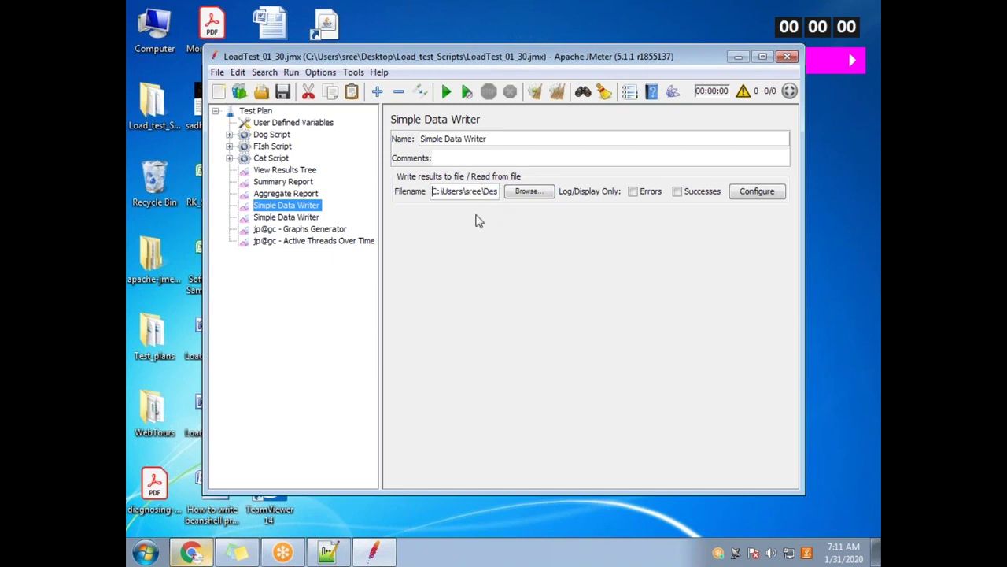
Step: Copy the first Simple Data Writer's full output path, ending in Load_Test_output_Results_01_30.csv, into Running_Notes2.txt below the listener notes
drag(435, 191, 499, 192)
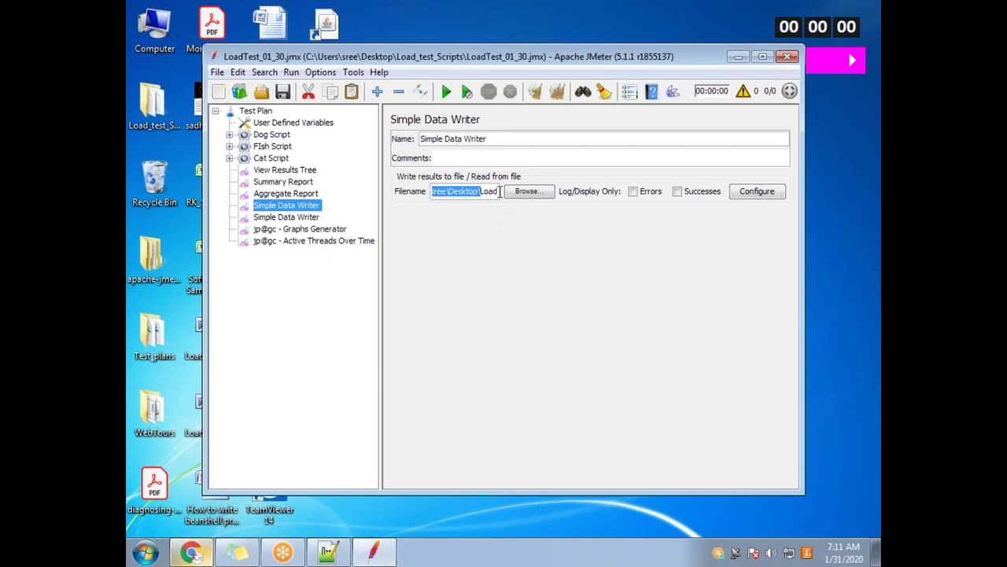
click(490, 191)
triple_click(482, 191)
click(482, 197)
triple_click(483, 197)
click(328, 551)
key(Return)
key(Return)
key(Return)
text(C:\Users\sree\Desktop\Load_test_Scripts\Load_Test_output_Results_01_30.csv)
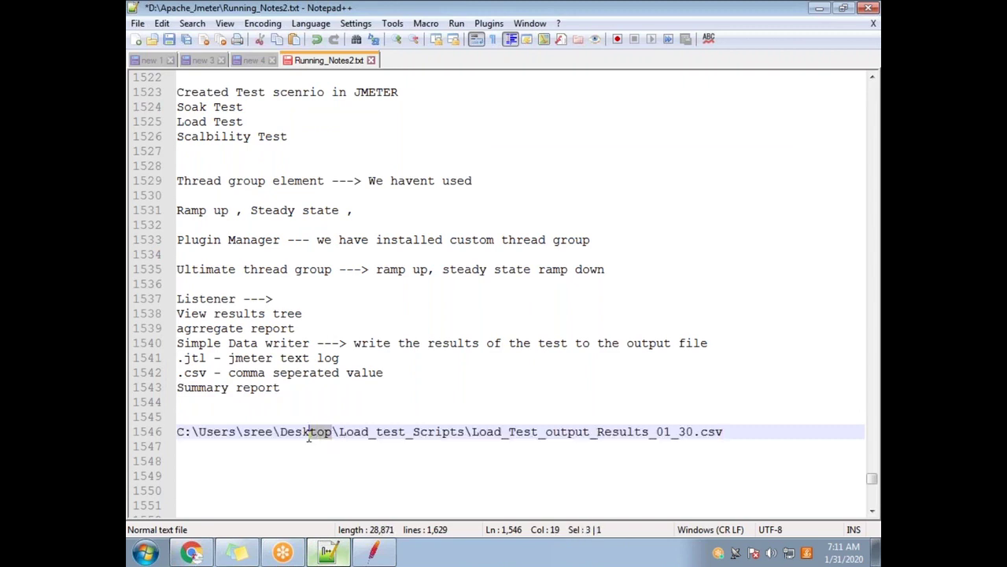
Step: Highlight the folder part and the file name of the pasted .csv path in the notes
click(471, 432)
key(shift+Up)
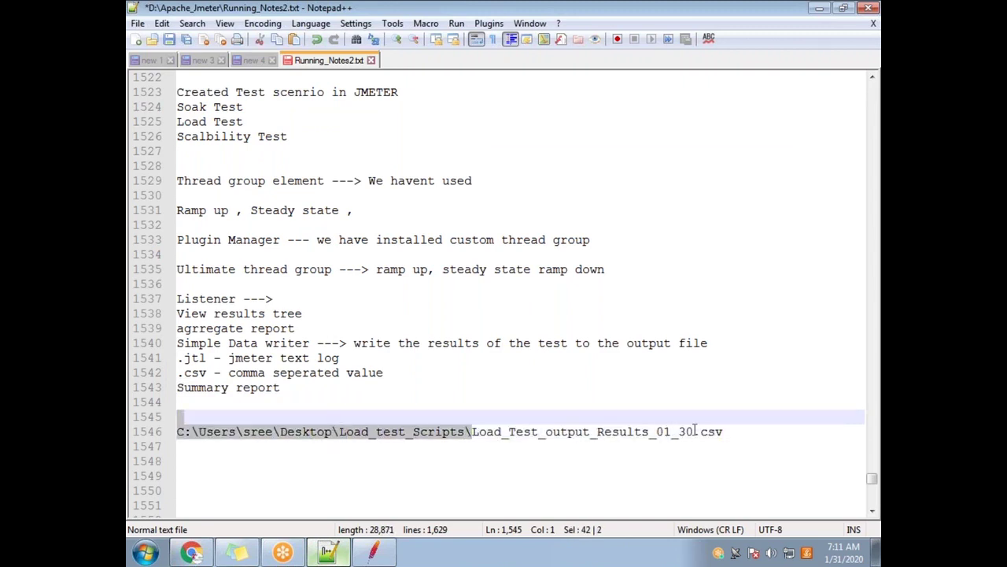
drag(739, 429, 475, 435)
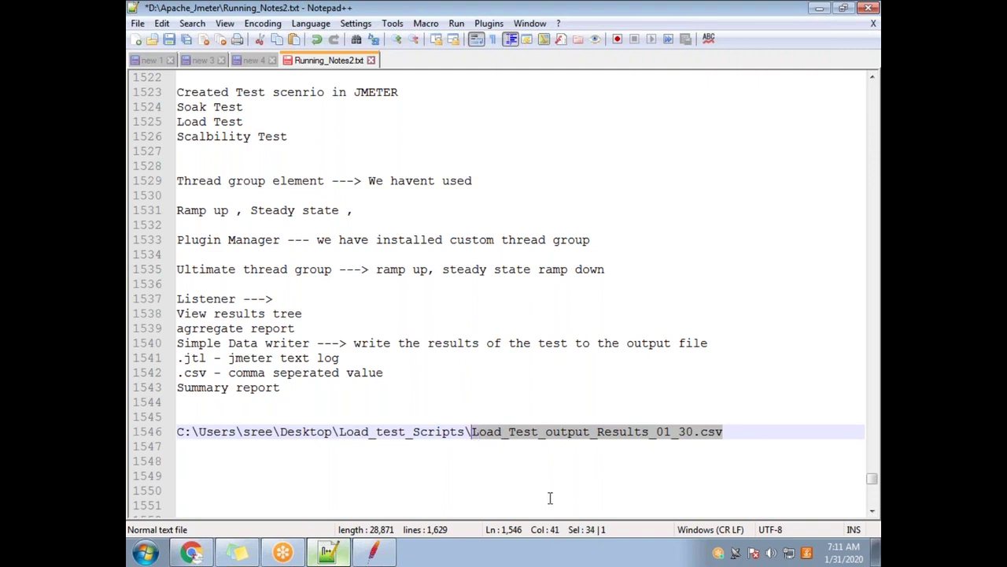
Step: Copy the second Simple Data Writer's output path, ending in Load_Test_output_Results_01_30.jtl, below the .csv path in the notes and highlight its file name
click(283, 552)
click(286, 218)
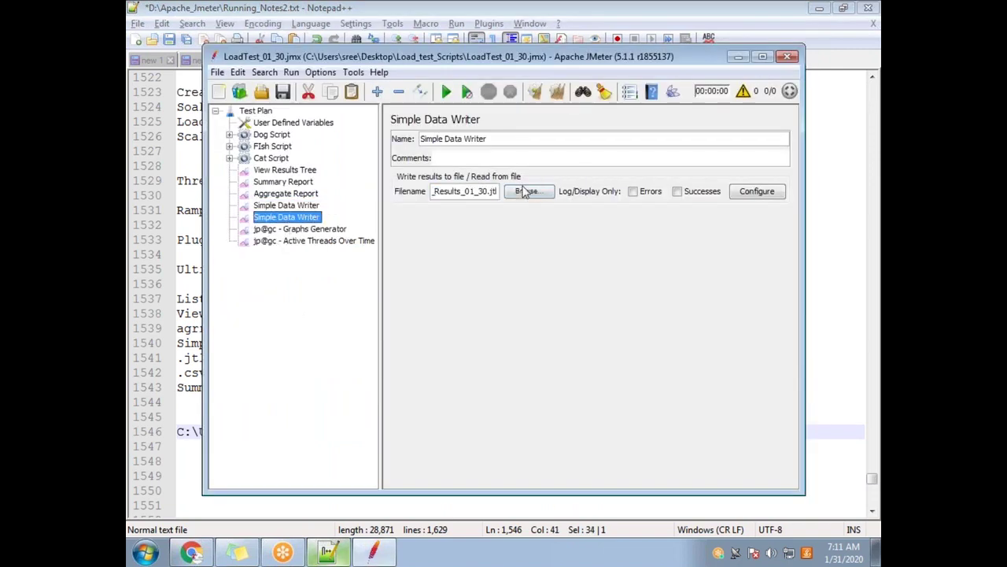
key(ctrl+a)
key(End)
key(ctrl+a)
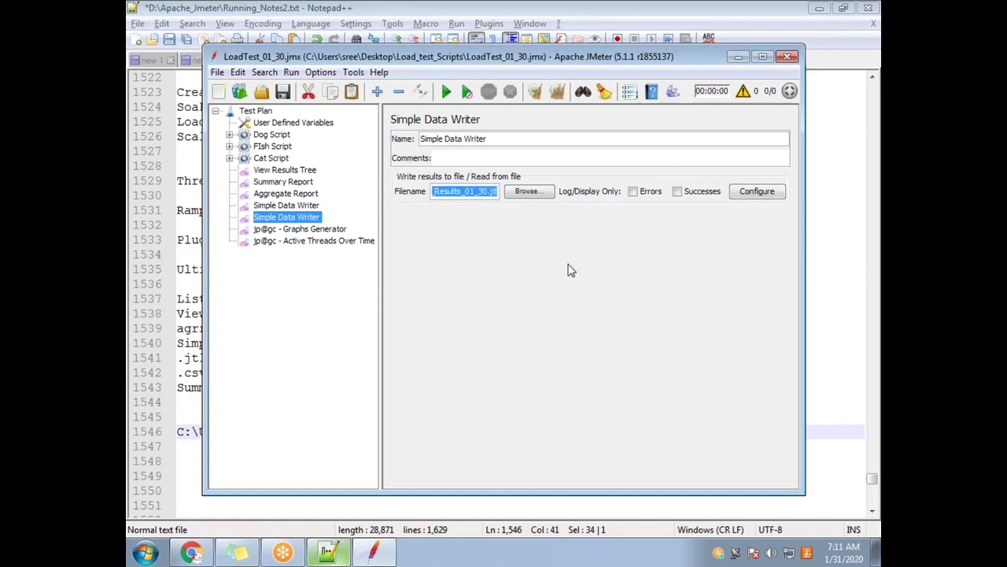
key(alt+Tab)
key(End)
key(Return)
text(C:\Users\sree\Desktop\Load_test_Scripts\Load_Test_output_Results_01_30.jtl)
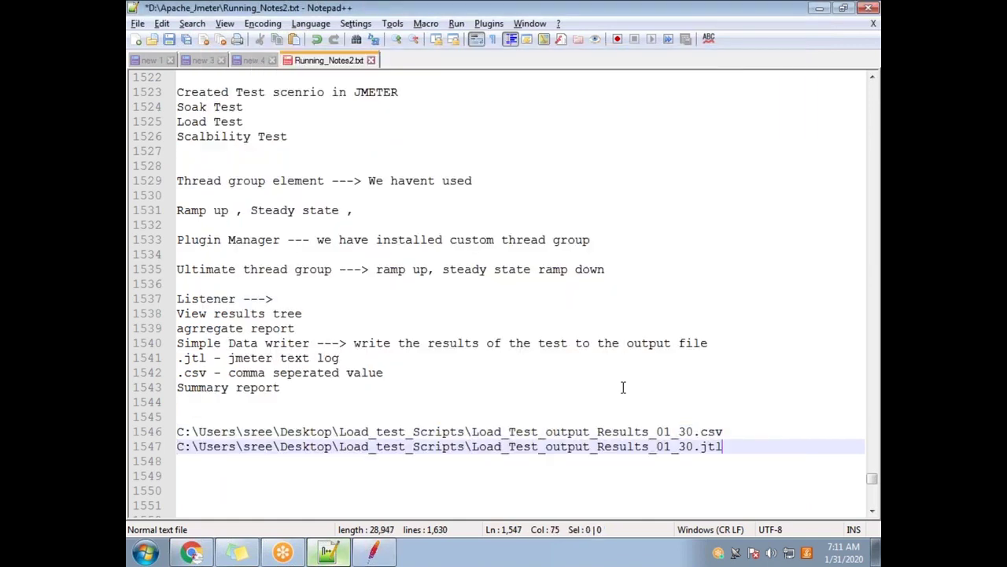
drag(769, 452, 470, 445)
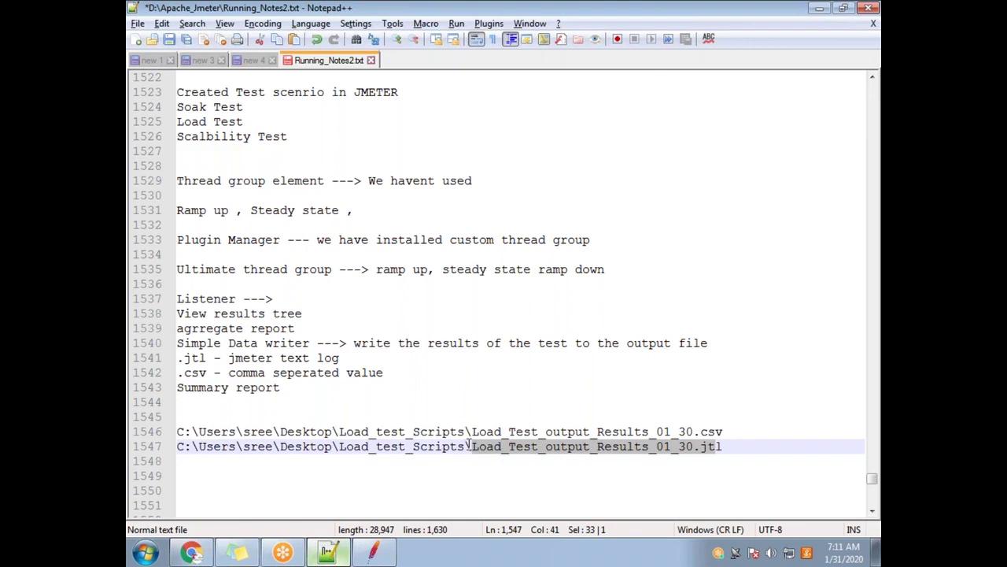
Step: Open the Load_test_Scripts folder from the desktop, locate the .jtl and .csv result files, and sort the folder by date modified
click(876, 549)
double_click(168, 114)
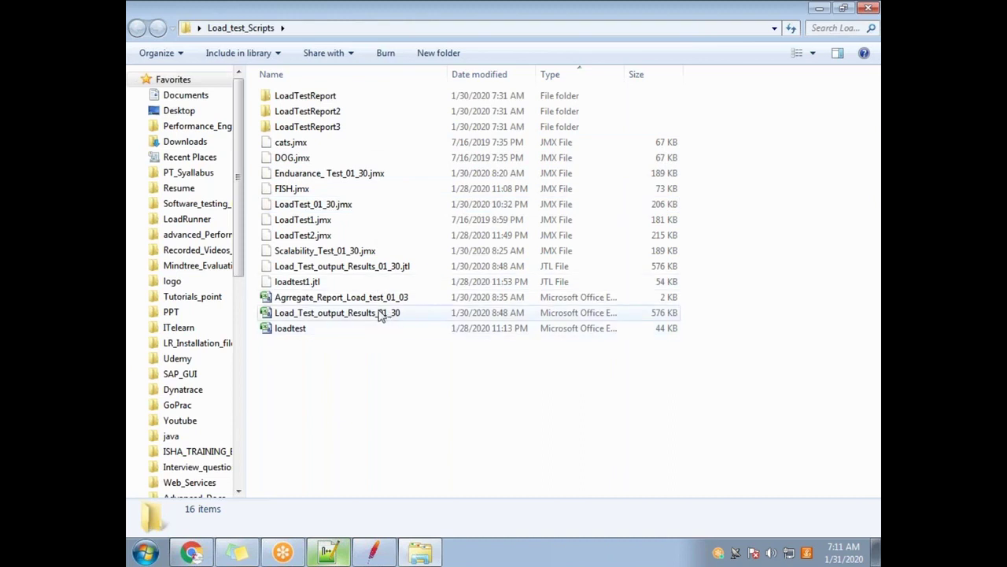
click(378, 269)
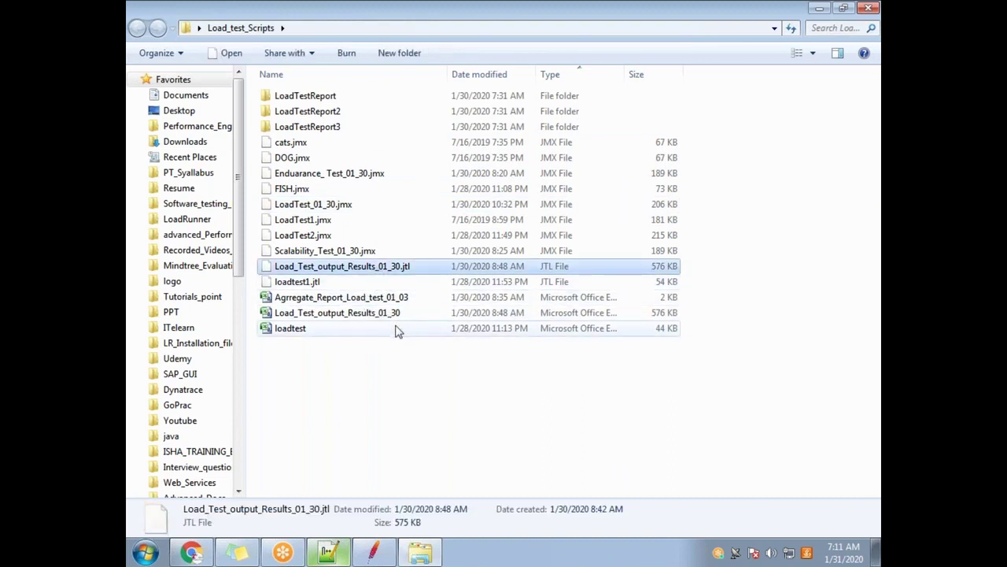
click(320, 315)
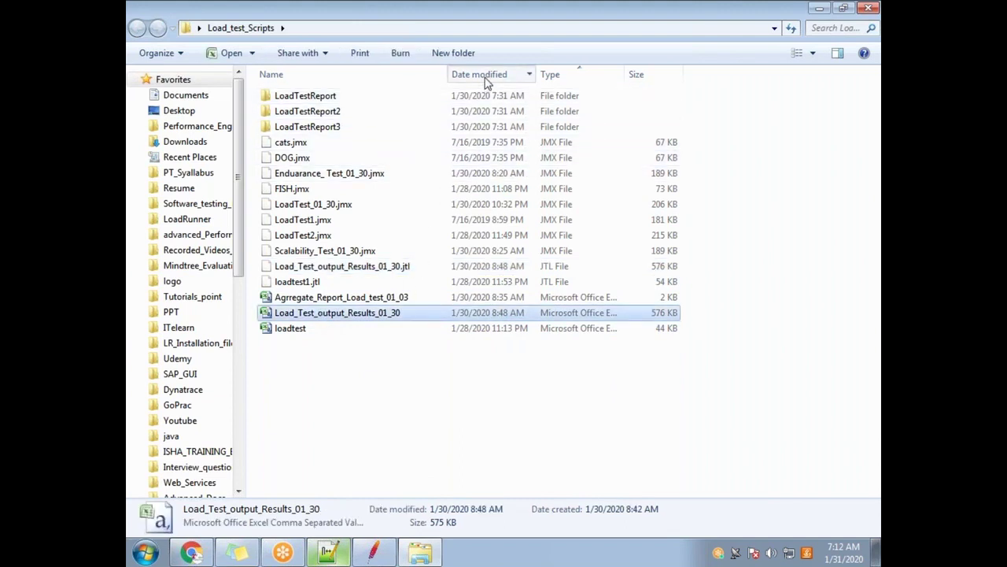
click(486, 75)
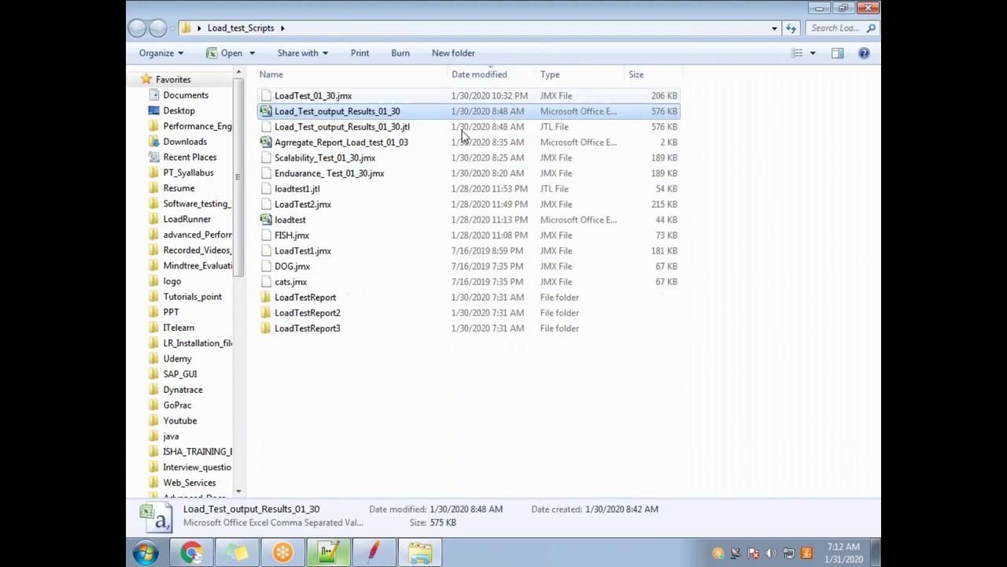
Step: Compare the details of the Load_Test_output_Results_01_30 .csv and .jtl files in the folder
click(370, 128)
click(370, 116)
click(372, 123)
click(372, 116)
click(372, 123)
click(372, 116)
click(372, 123)
click(372, 116)
click(372, 123)
click(372, 116)
click(372, 123)
click(372, 115)
click(372, 127)
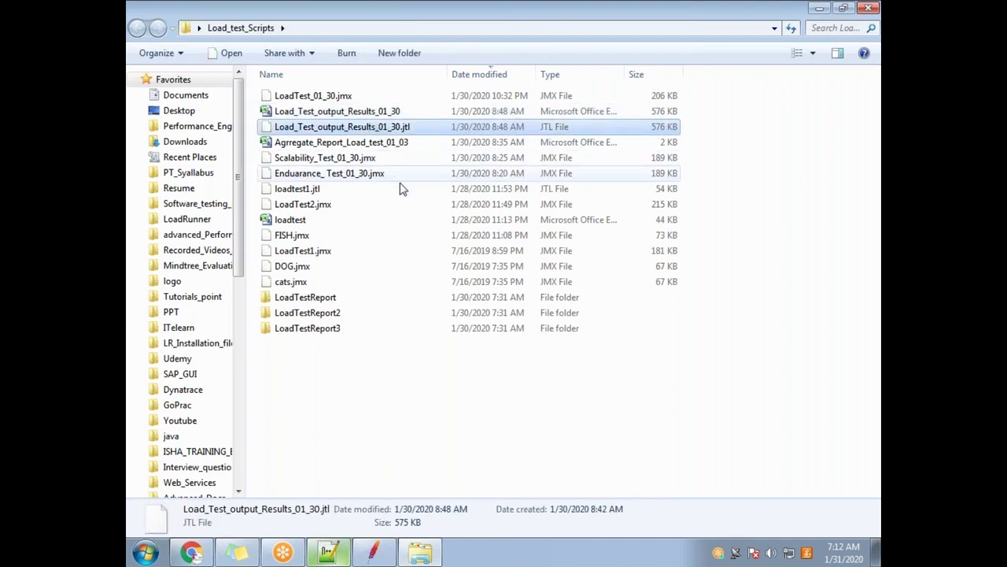
Step: Check the Simple Data Writer in JMeter against the .csv and .jtl result files in the Load_test_Scripts folder
key(alt+Tab)
key(alt+Tab)
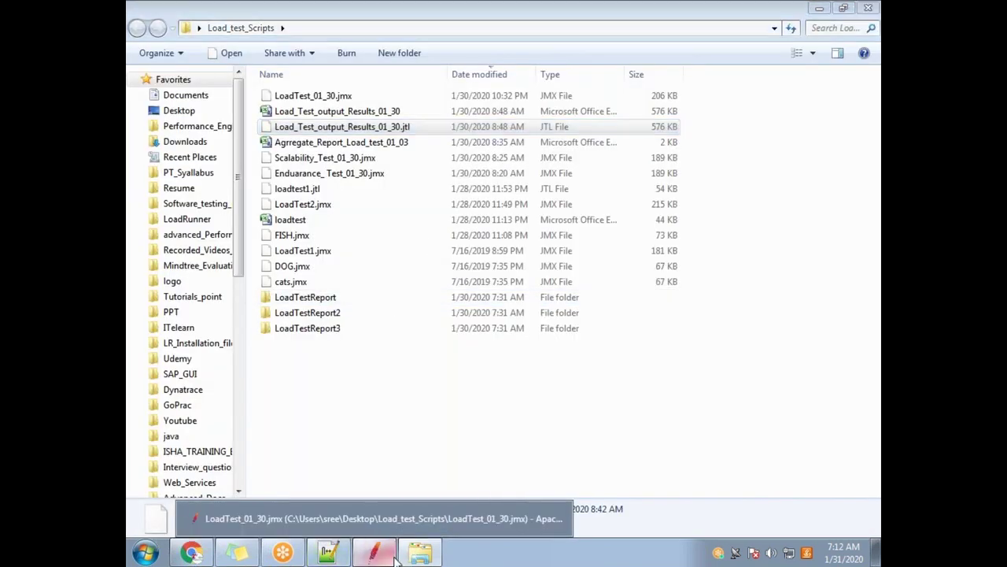
click(374, 553)
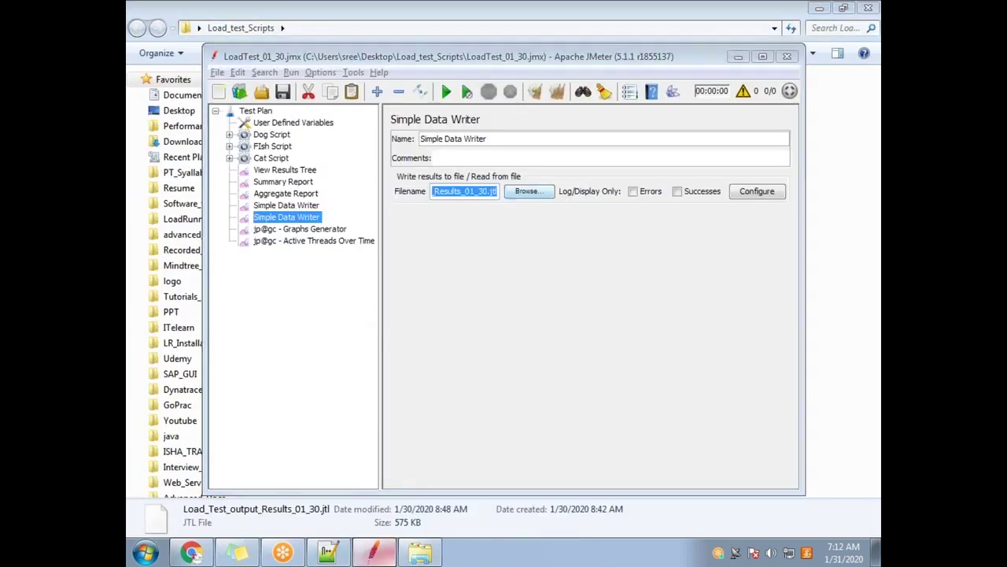
key(alt+Tab)
click(393, 111)
click(396, 126)
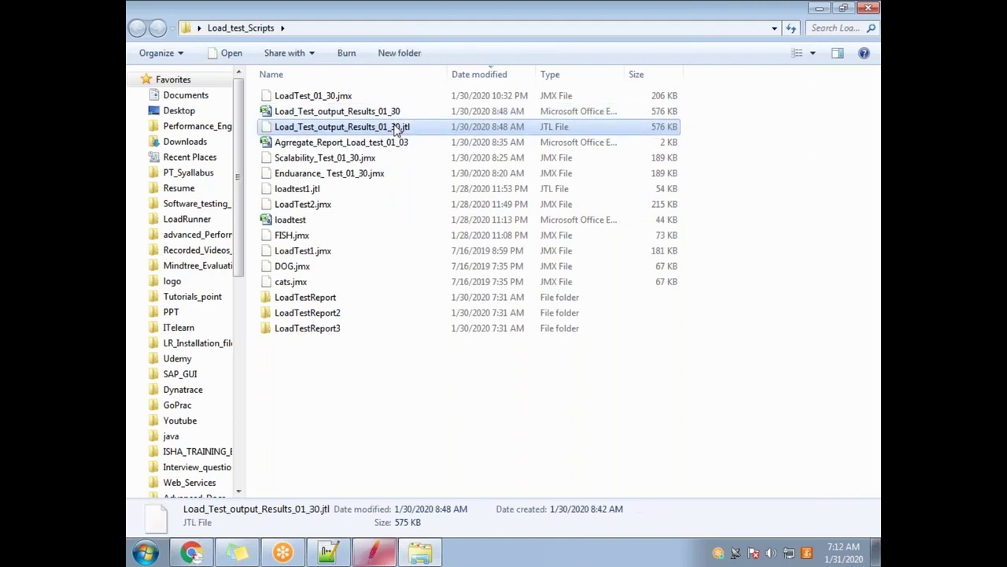
click(396, 114)
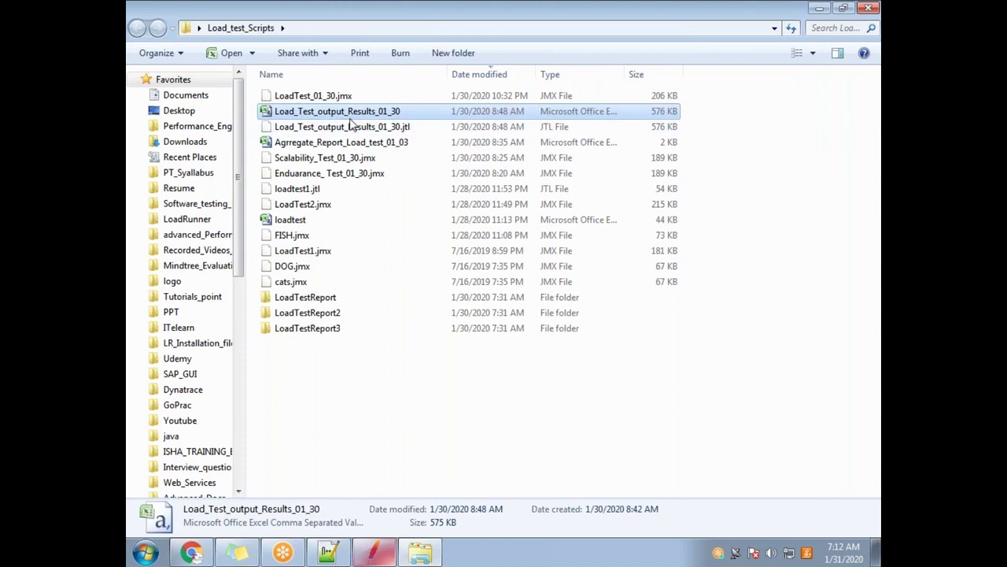
Step: Open the Load_Test_output_Results_01_30 CSV file in Excel and auto-fit all column widths for reading
double_click(369, 113)
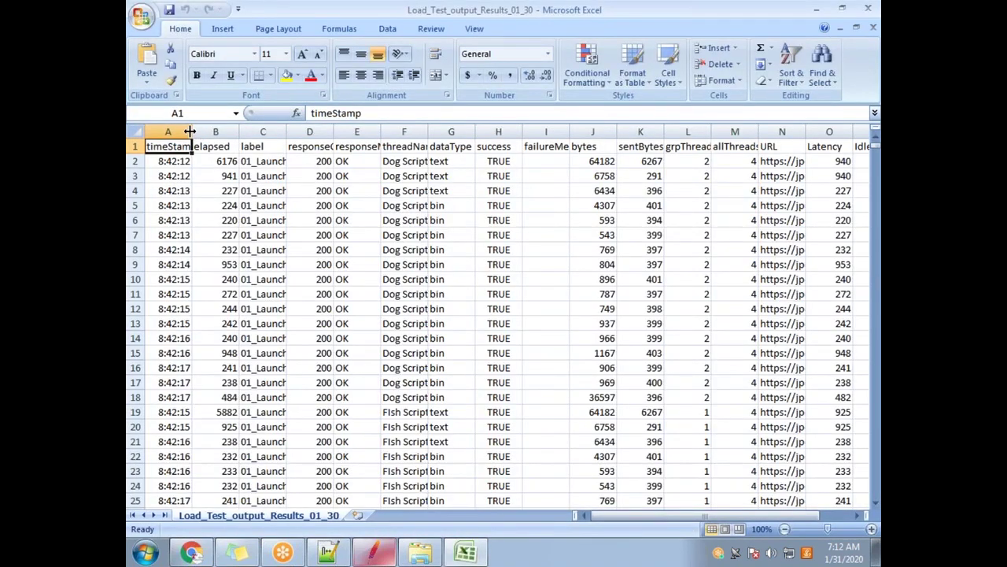
click(133, 132)
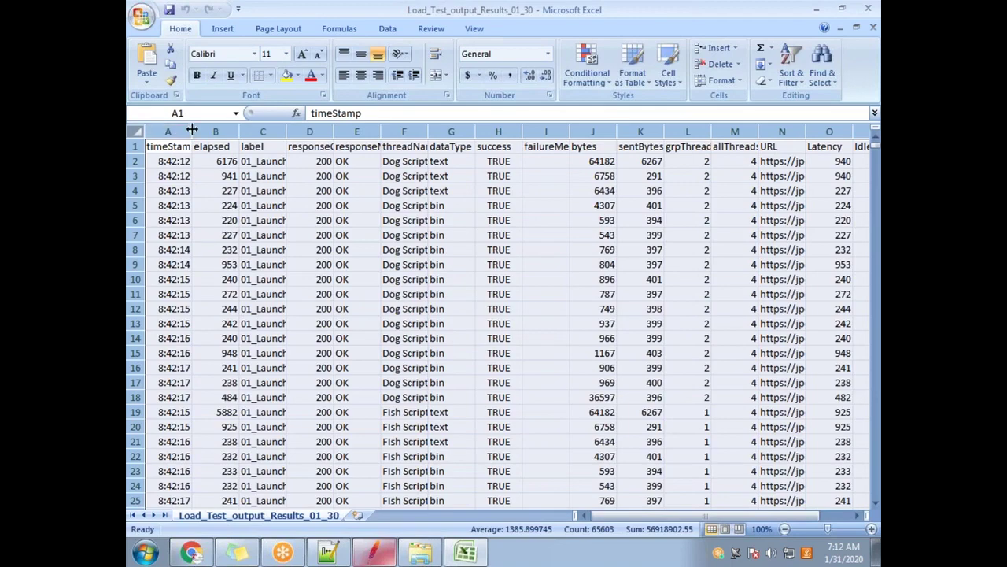
double_click(192, 132)
click(323, 208)
Step: Look through the result columns of the CSV sheet along row 5, from the labels to beyond the last column and back
key(Right)
key(Right)
key(Right)
key(Right)
key(Right)
key(Right)
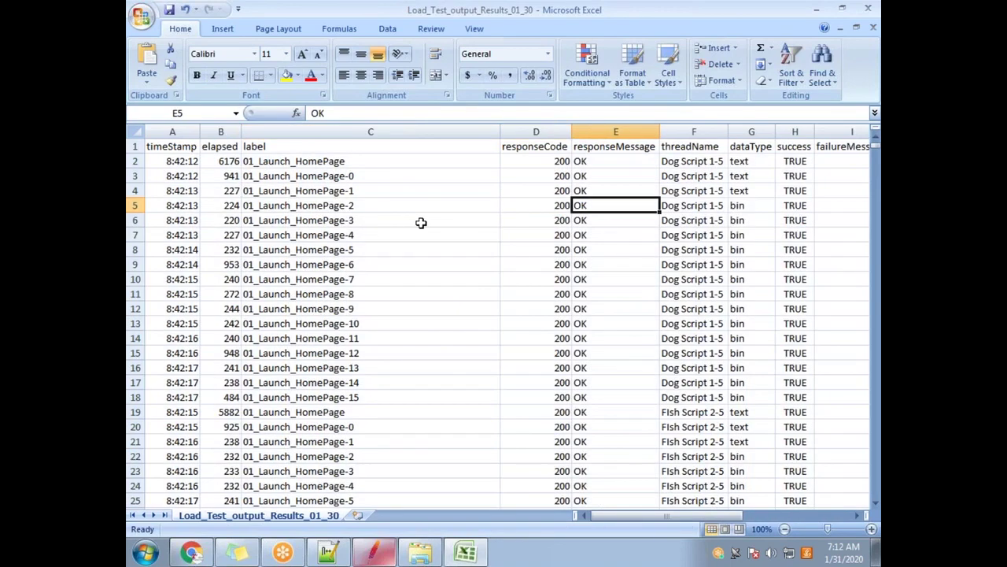
key(Right)
key(Right)
key(Right)
key(Right)
key(Right)
key(Right)
key(Right)
key(Right)
key(Right)
key(Right)
key(Right)
key(Right)
key(Right)
key(Right)
key(Right)
key(Right)
key(Right)
key(Right)
key(Right)
key(Right)
key(Left)
key(Left)
key(Left)
key(Left)
key(Left)
key(Left)
key(Left)
key(Left)
key(Left)
key(Left)
key(Left)
key(Left)
key(Left)
key(Left)
key(Left)
key(Left)
key(Left)
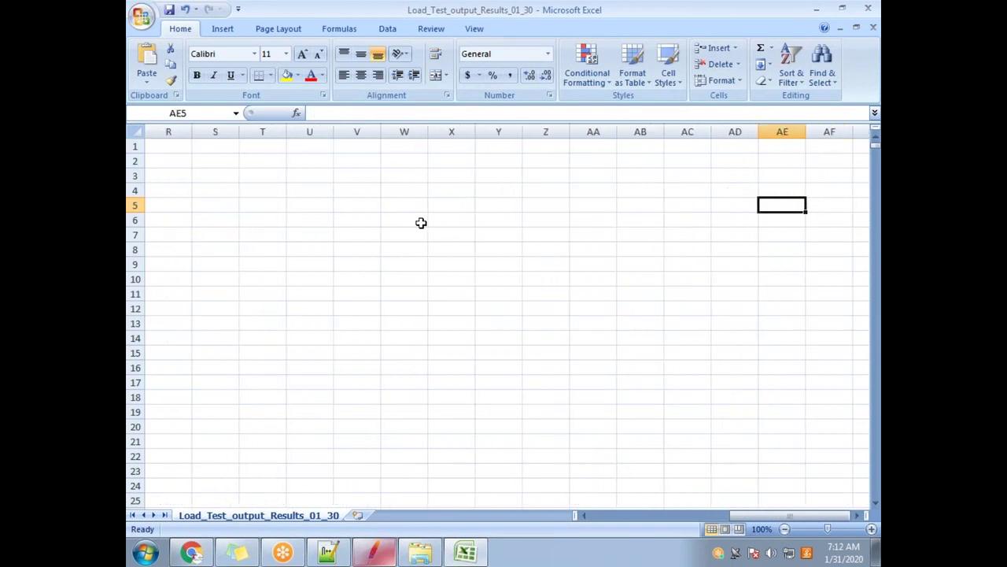
key(Left)
key(Left)
key(Left)
key(Left)
key(Left)
key(Left)
key(Left)
key(Left)
key(Left)
key(Left)
key(Left)
key(Left)
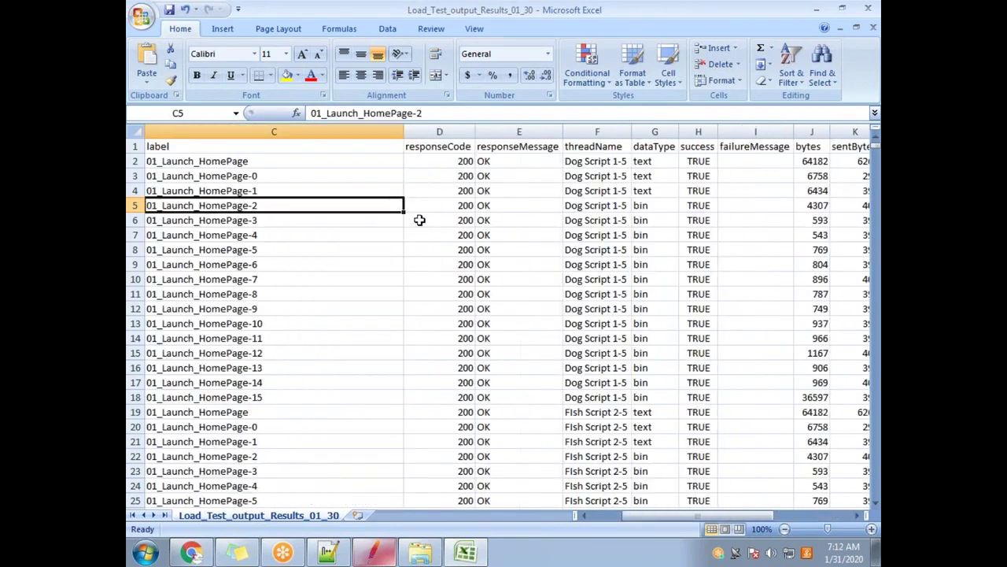
Step: Close the results workbook without saving the changes
click(311, 16)
double_click(311, 16)
click(673, 163)
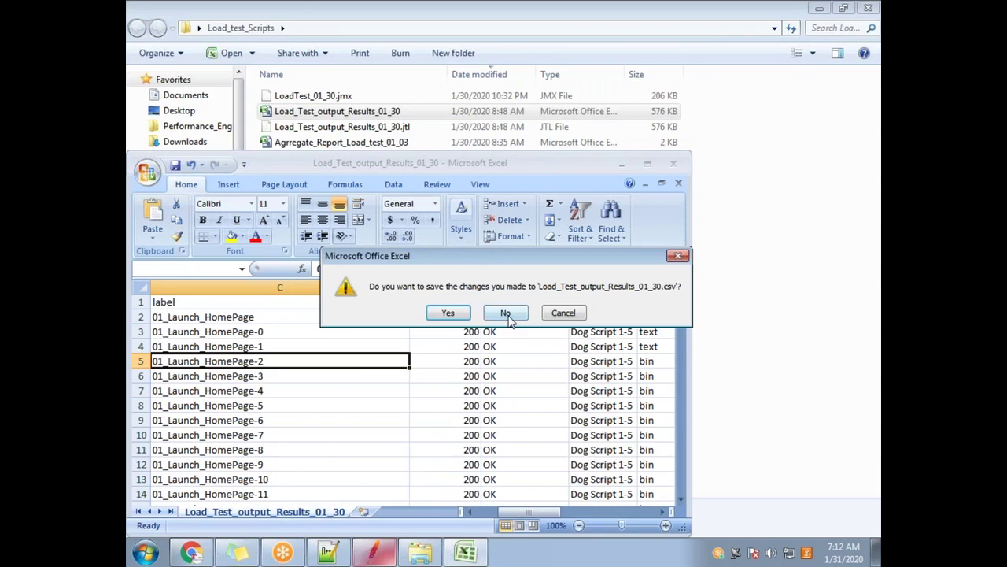
click(505, 314)
Step: Examine the matching .csv and .jtl load test result files again, comparing their types, sizes and modification dates
click(347, 142)
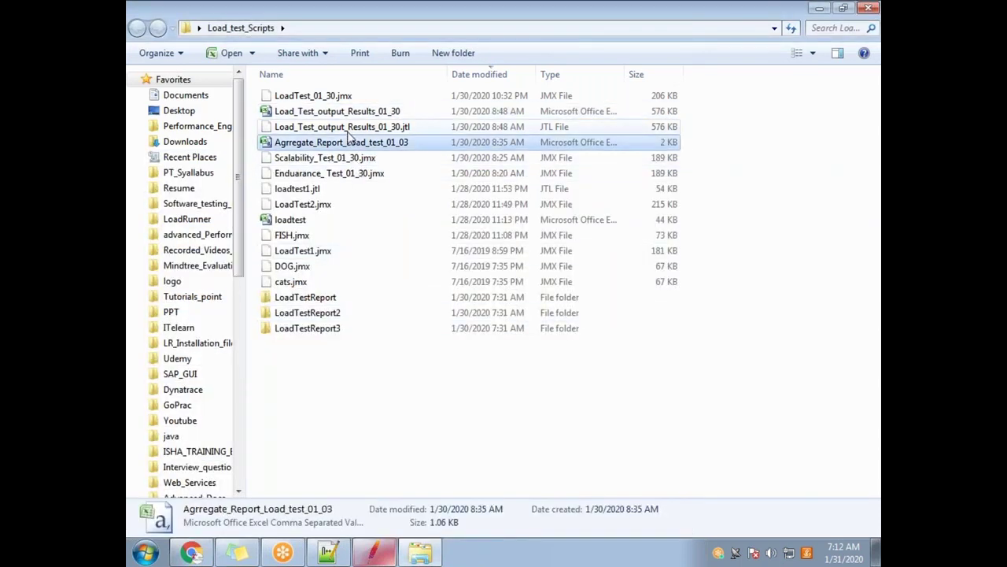
click(349, 129)
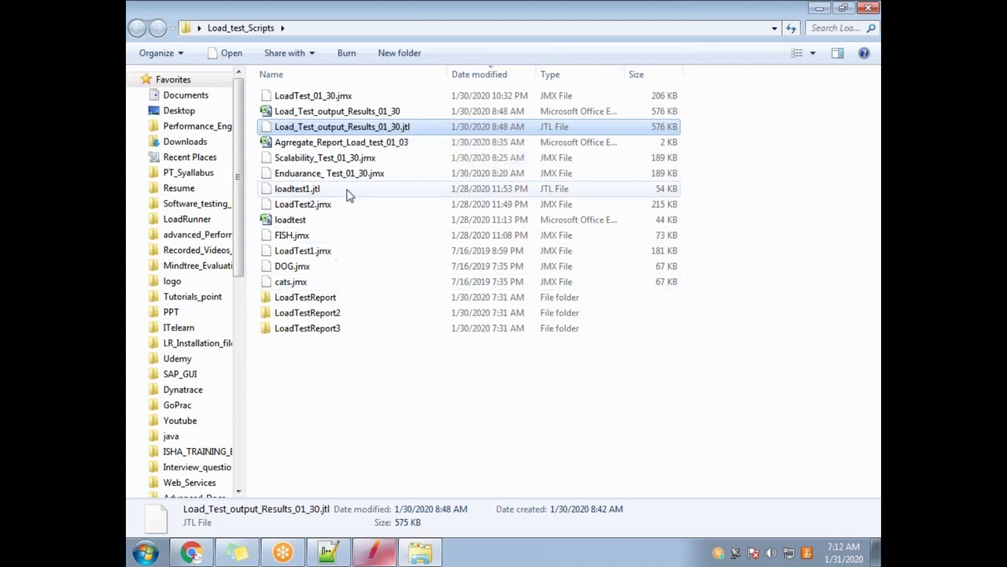
click(356, 112)
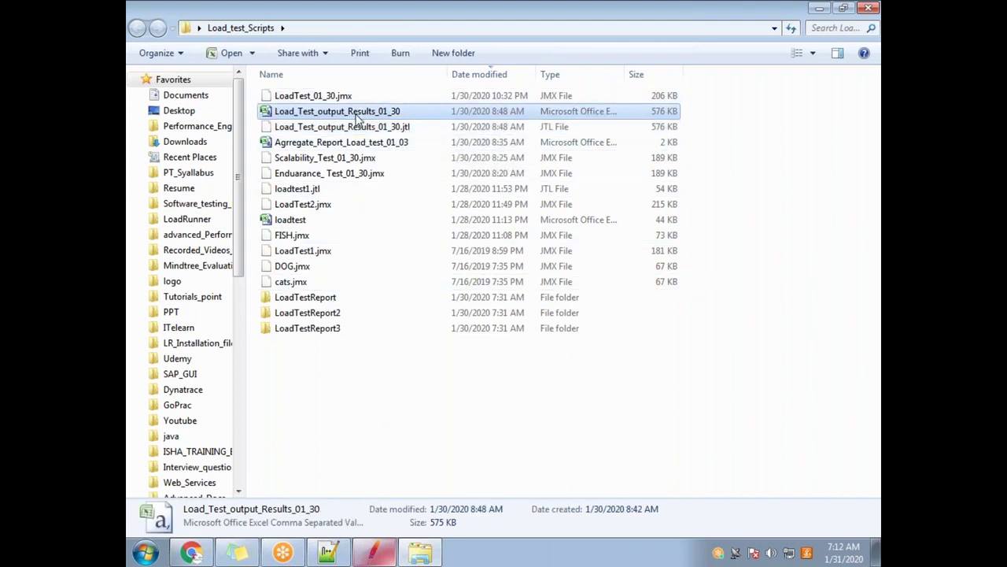
click(403, 128)
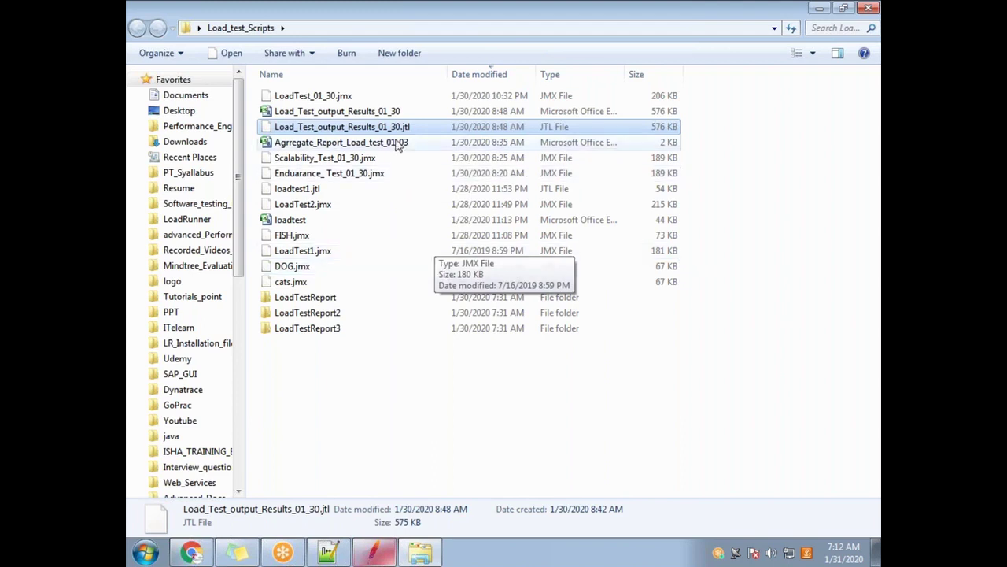
click(441, 111)
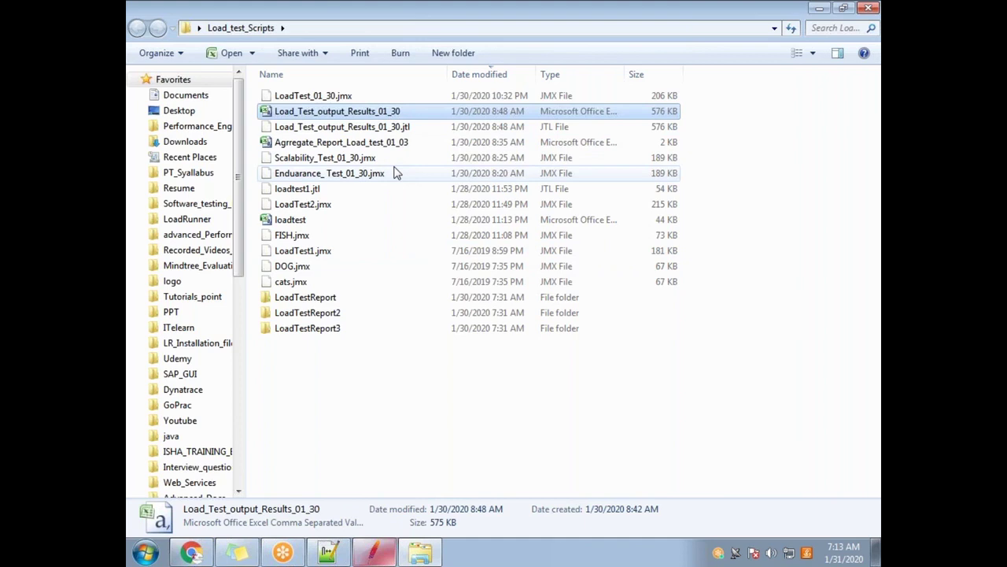
click(408, 127)
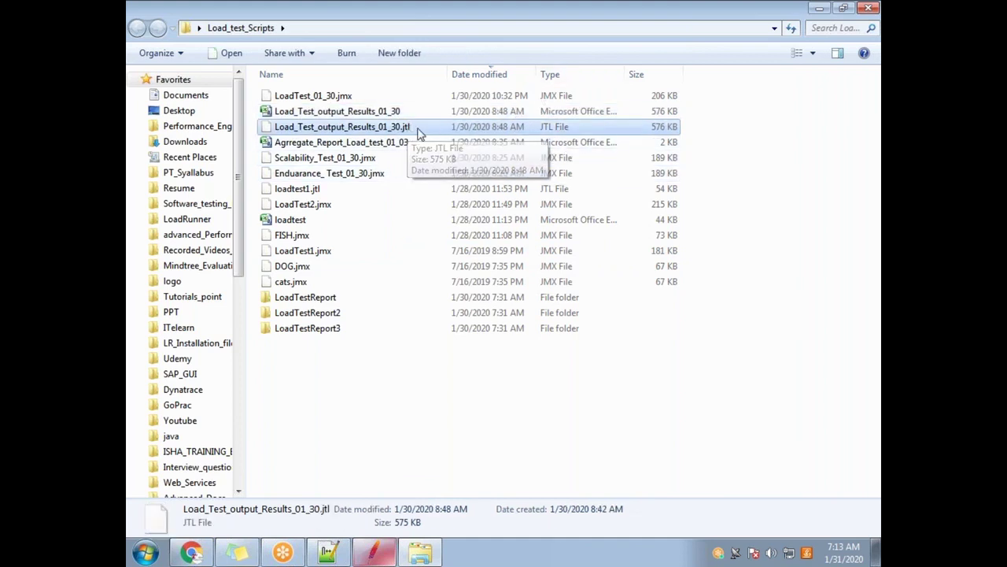
click(393, 112)
click(399, 129)
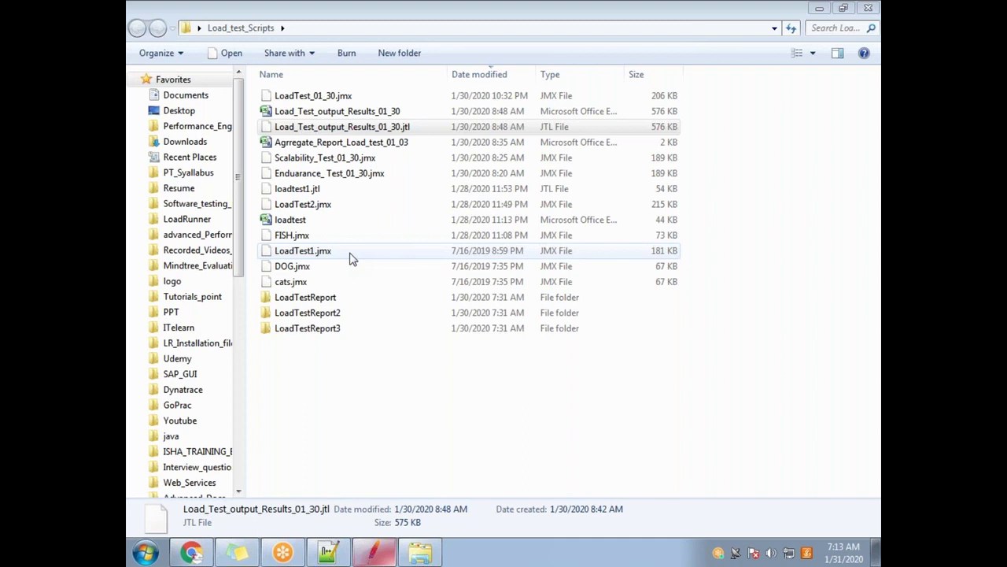
click(378, 112)
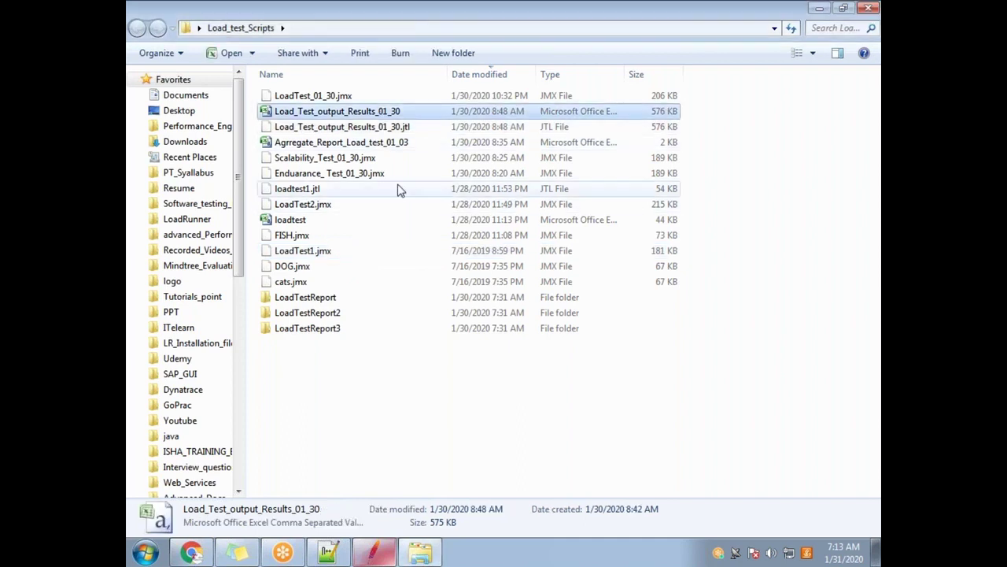
click(399, 126)
click(396, 113)
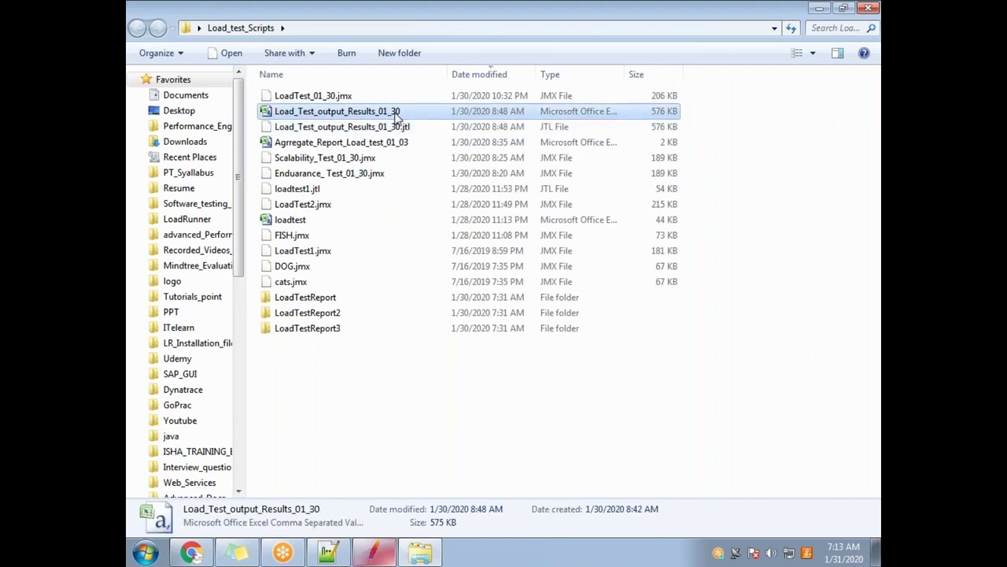
click(399, 126)
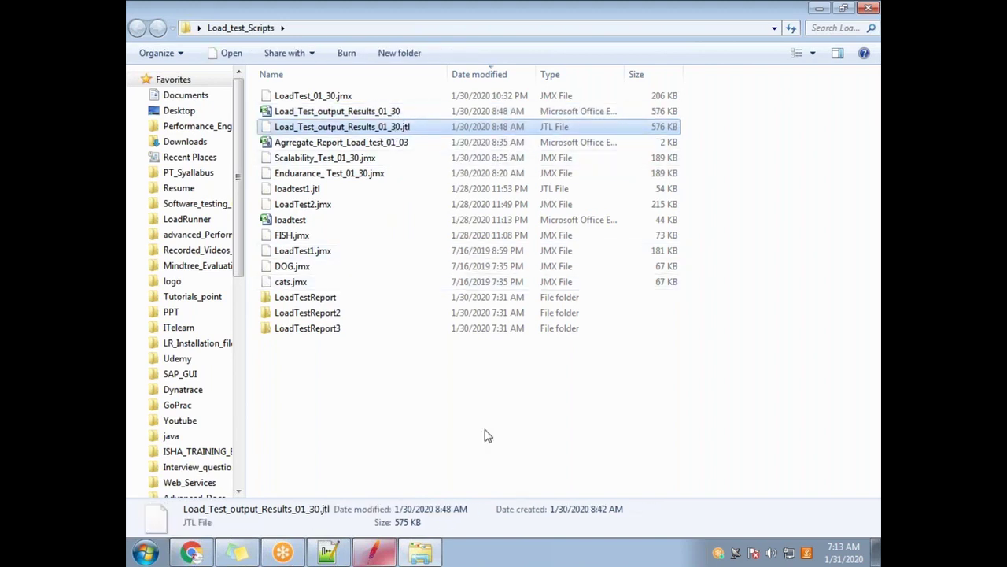
Step: Add the note ".jtl -- jmeter text log" below the two output file paths in Running_Notes2.txt and highlight the new line
click(358, 520)
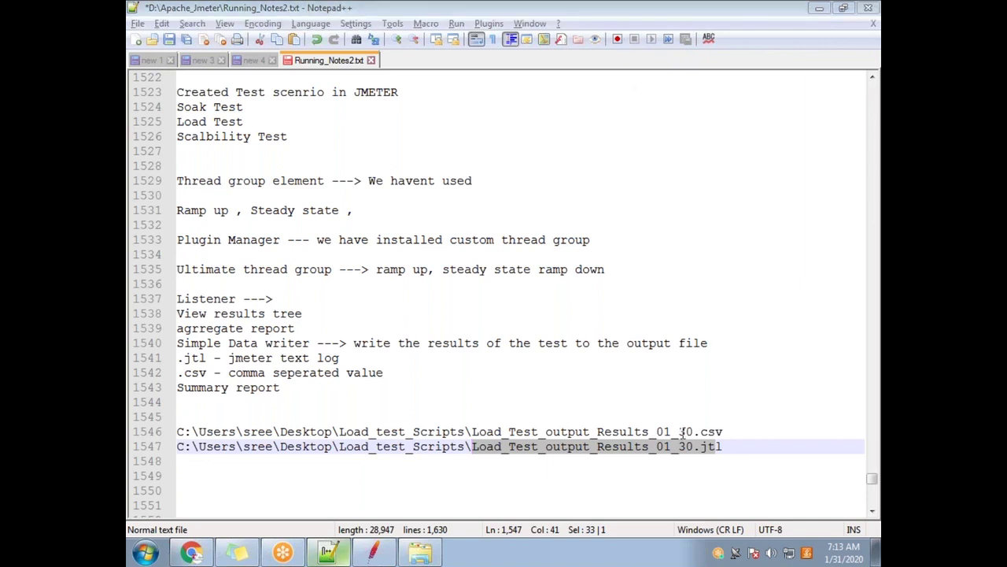
click(730, 455)
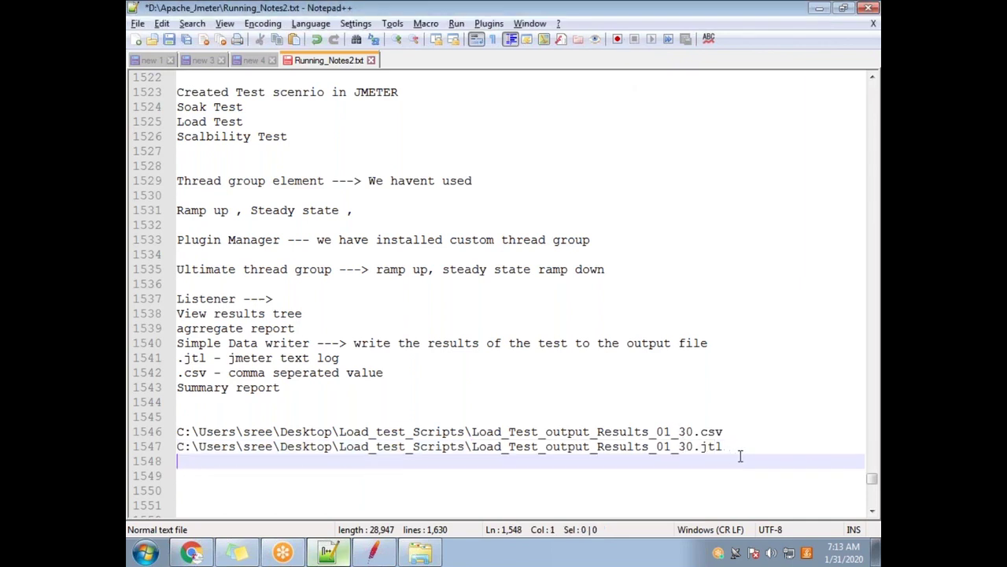
key(Return)
key(Return)
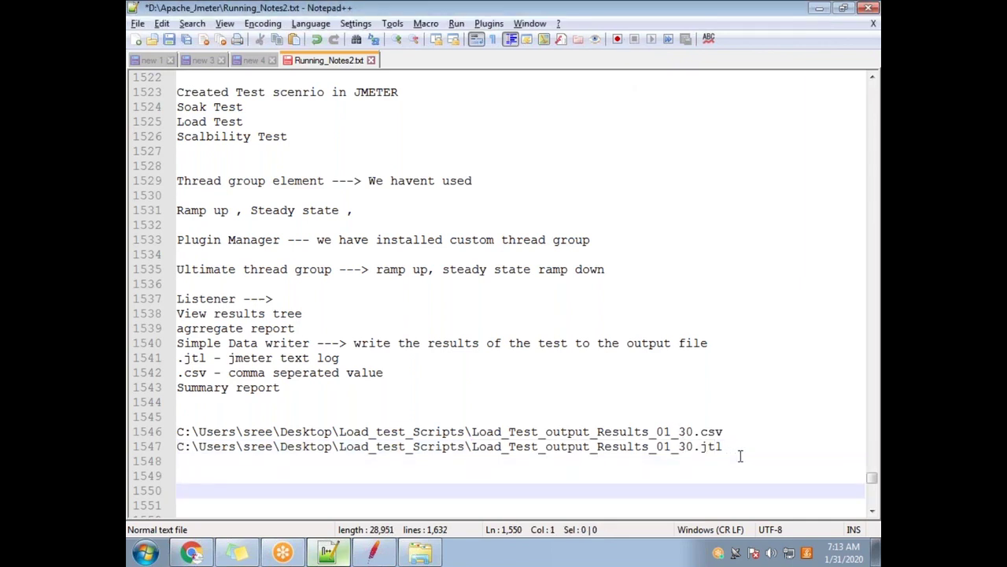
text(.jtl)
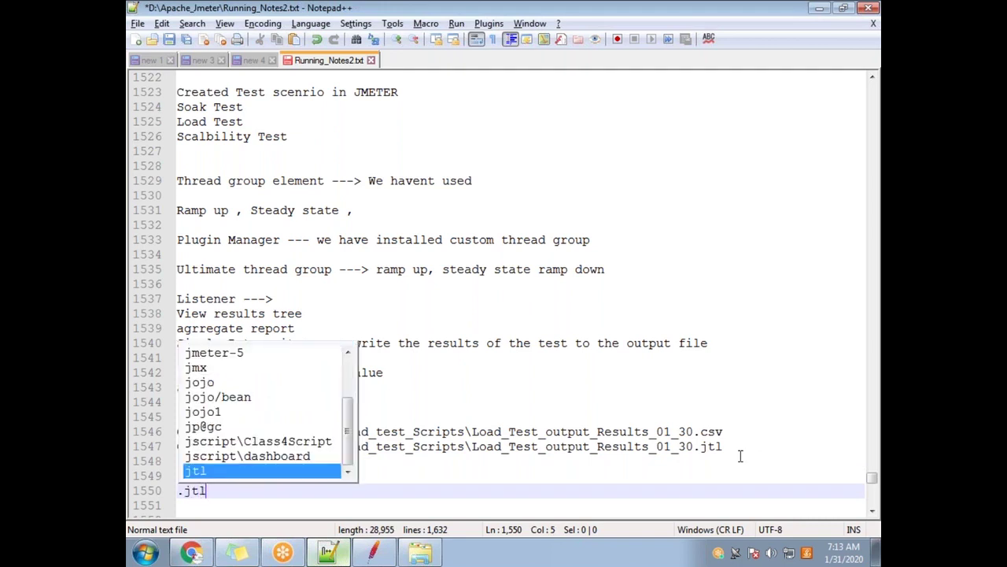
text( -- jmet)
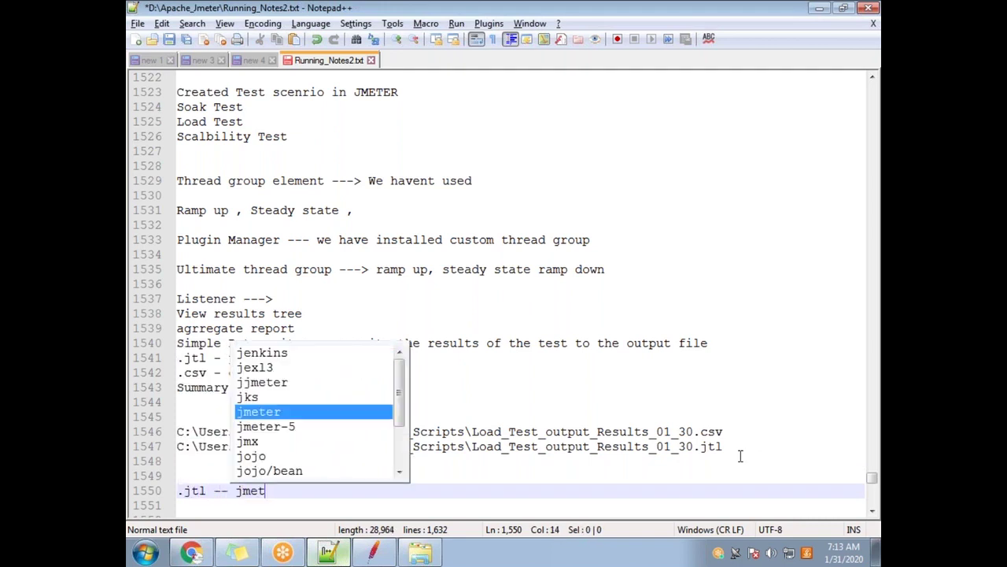
text(er text log)
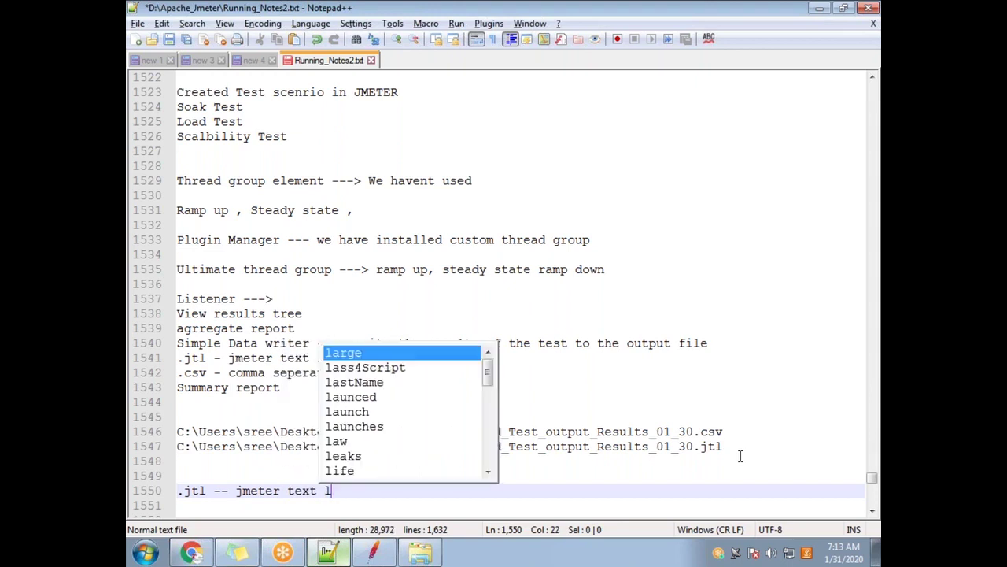
click(351, 493)
drag(351, 493, 173, 493)
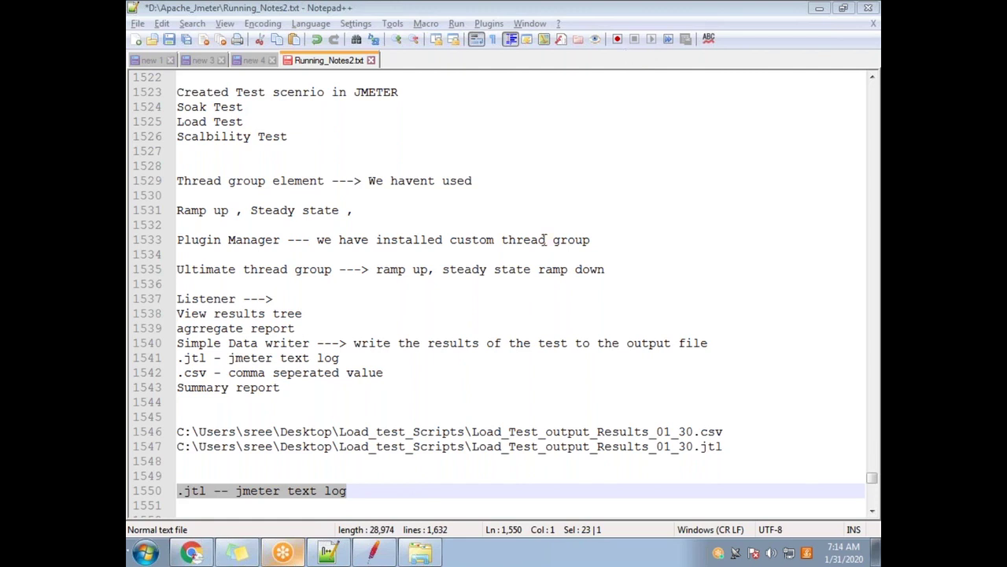
Step: Switch to JMeter and add another View Results Tree listener to the Test Plan
click(373, 551)
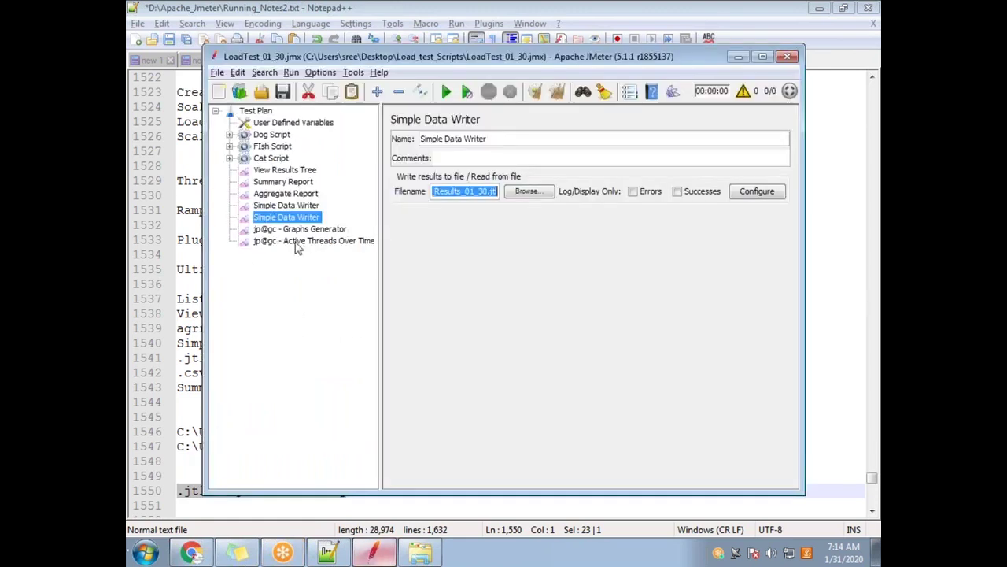
right_click(260, 113)
mouse_move(315, 125)
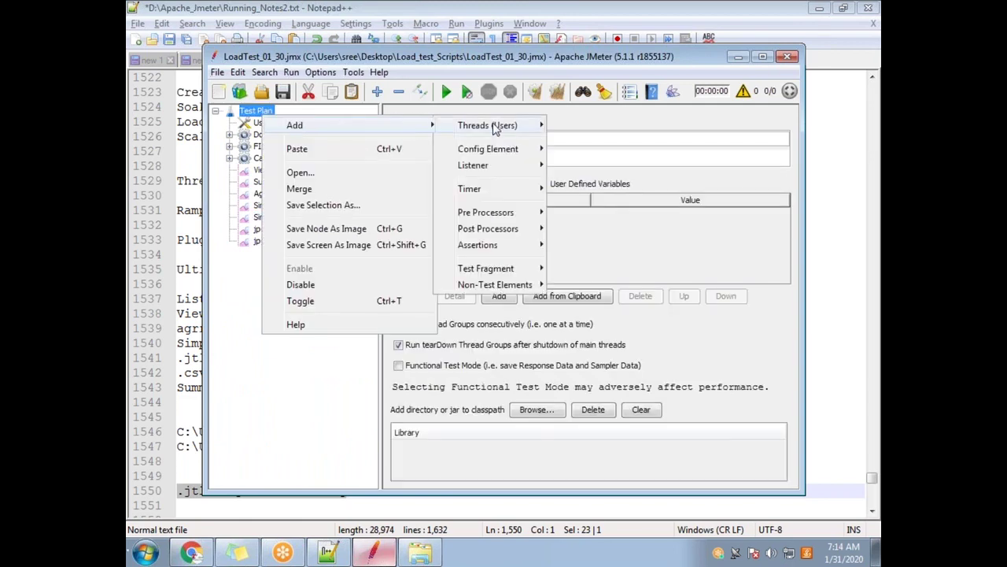
mouse_move(515, 169)
click(598, 128)
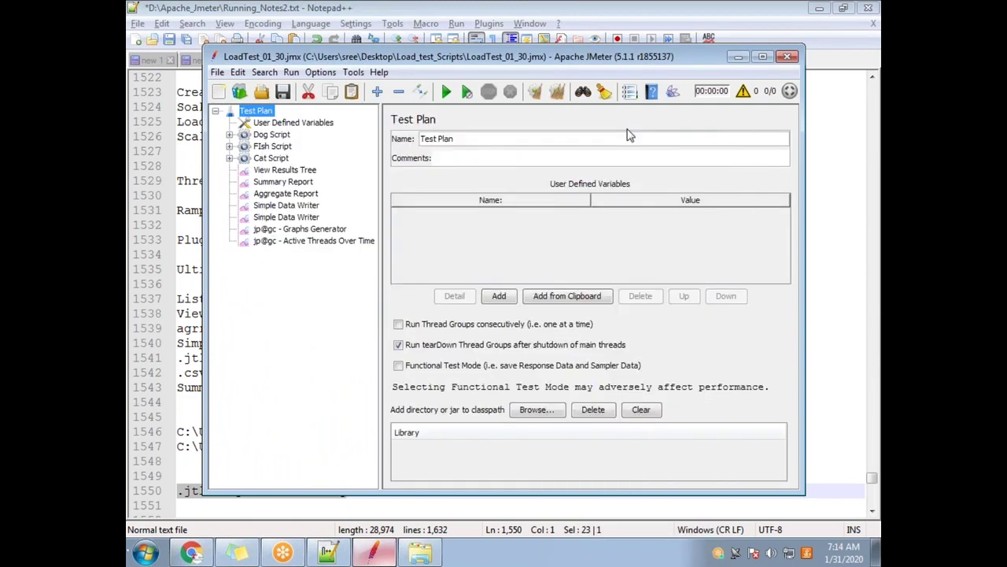
Step: Load the Load_Test_output_Results_01_30.jtl file from the Load_test_Scripts folder into the added View Results Tree listener
click(530, 197)
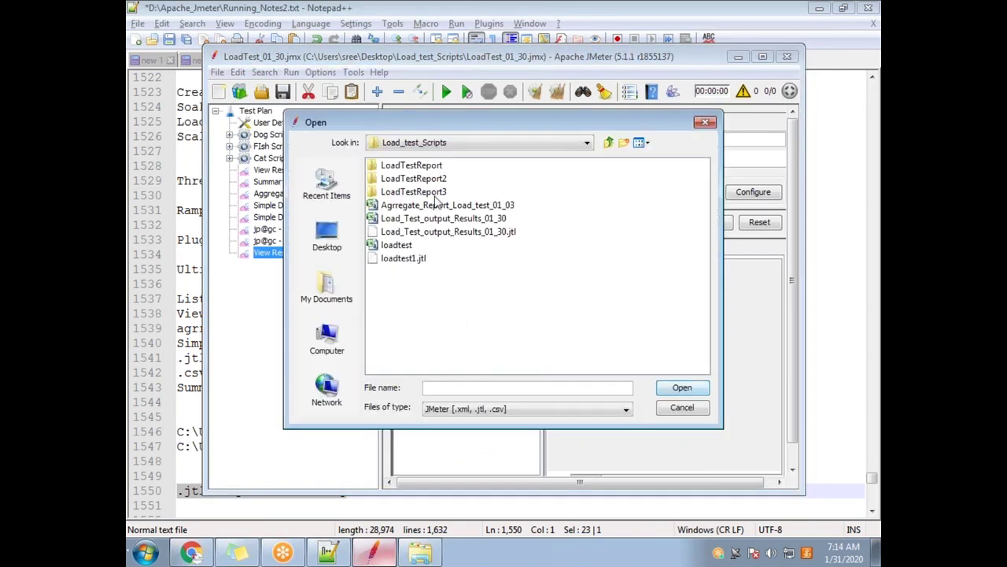
click(468, 144)
scroll(480, 197, up, 3)
click(481, 197)
double_click(472, 231)
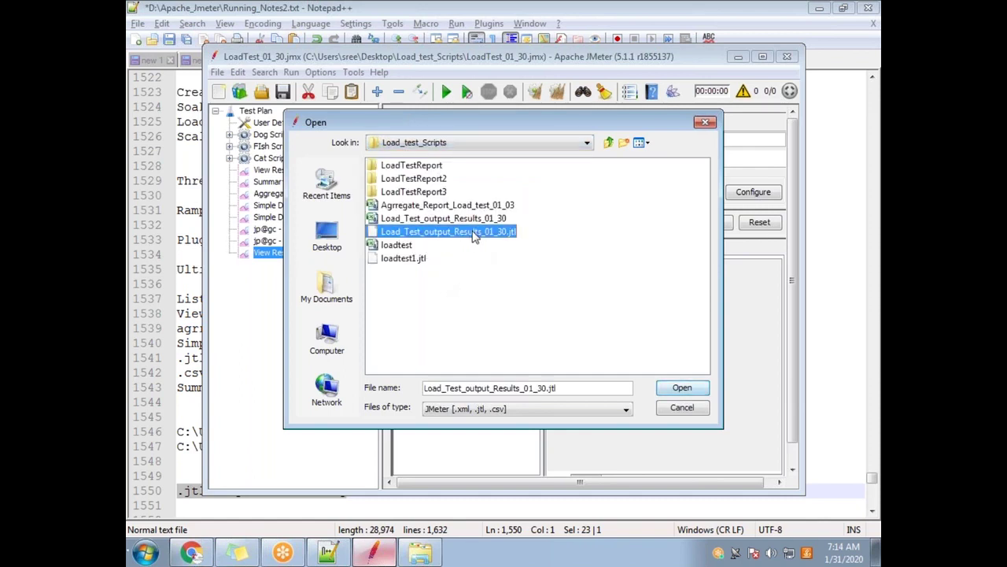
Step: Look through the sampler results of successive 10_Verifying_Newly_Created samples in the loaded results
drag(532, 299, 533, 266)
click(480, 264)
click(478, 272)
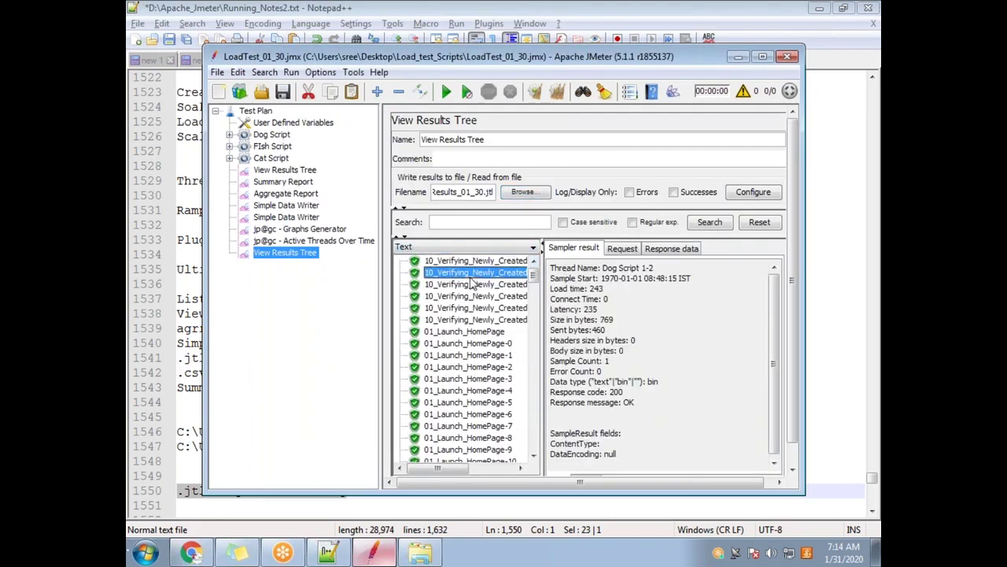
click(473, 284)
click(469, 297)
click(470, 307)
click(470, 320)
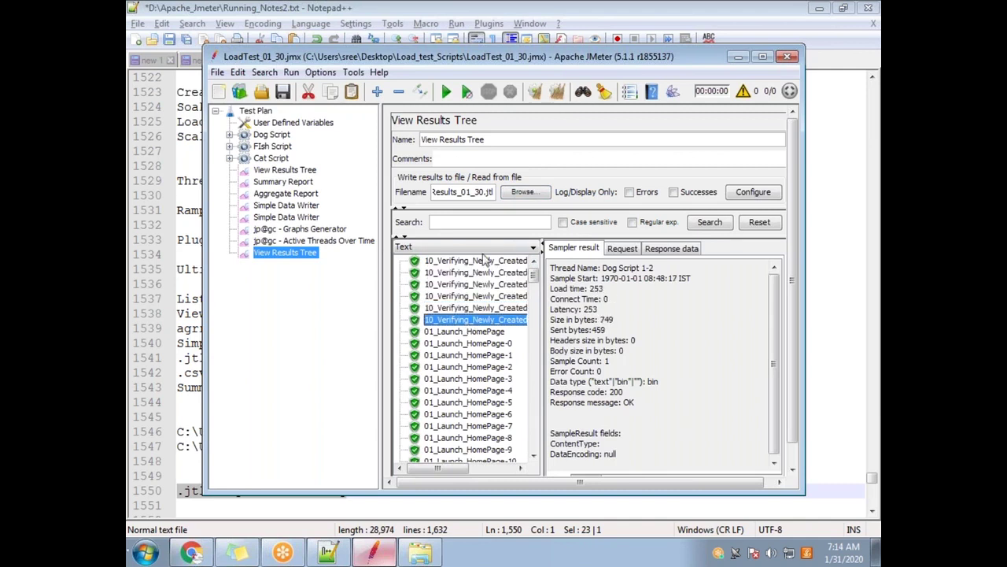
Step: Examine the request, response data and sampler result of the first visible 10_Verifying_Newly_Created sample, plus sampler results of neighbouring samples
click(482, 263)
click(622, 250)
click(683, 250)
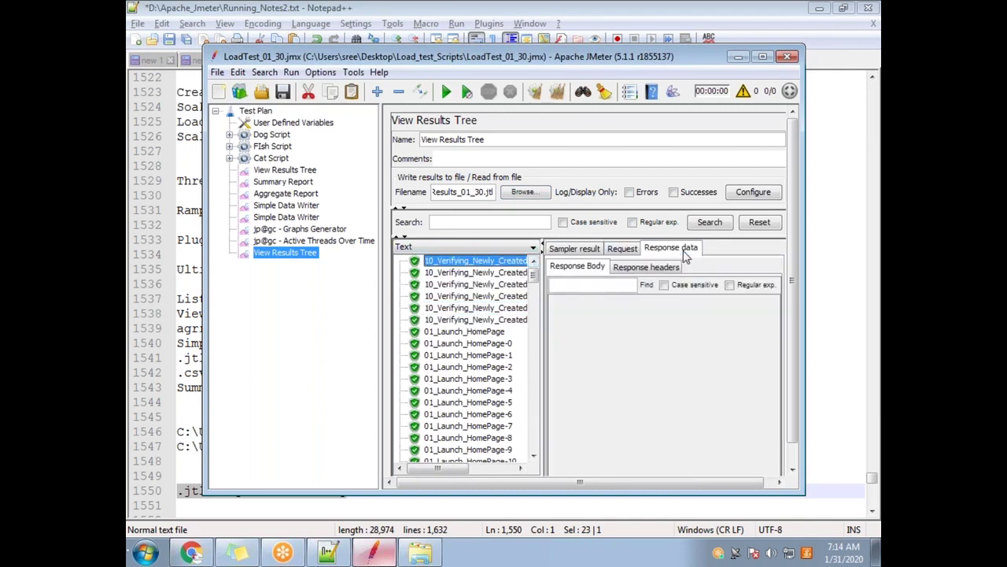
click(581, 249)
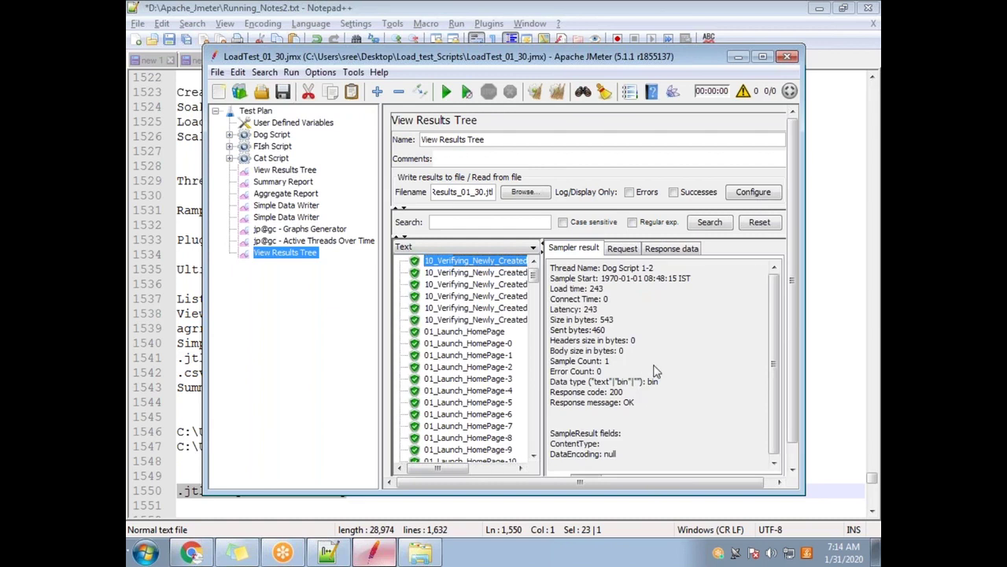
click(434, 320)
click(440, 296)
click(443, 272)
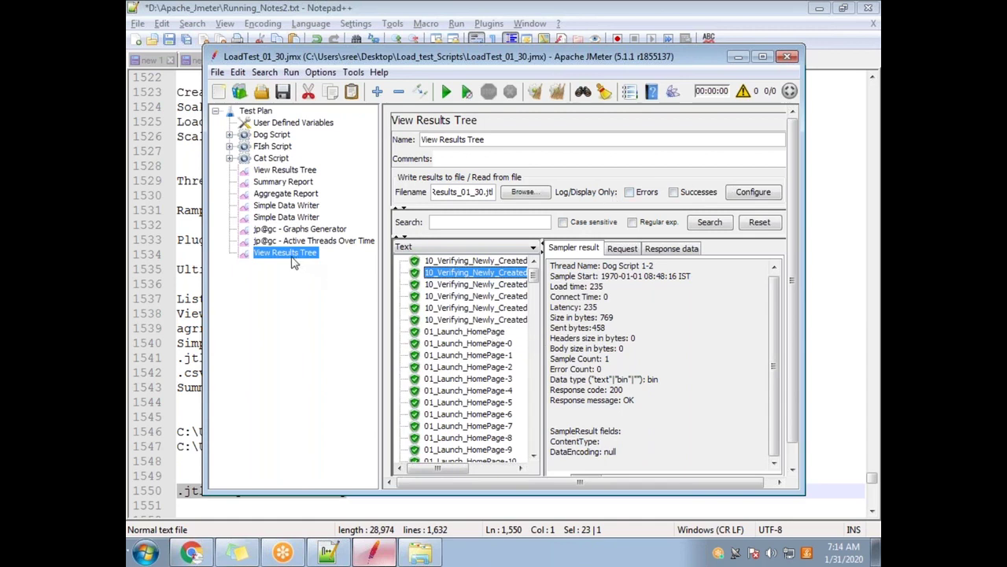
Step: Compare the original View Results Tree listener's settings with the added one, and examine the added listener's .jtl file path
click(305, 172)
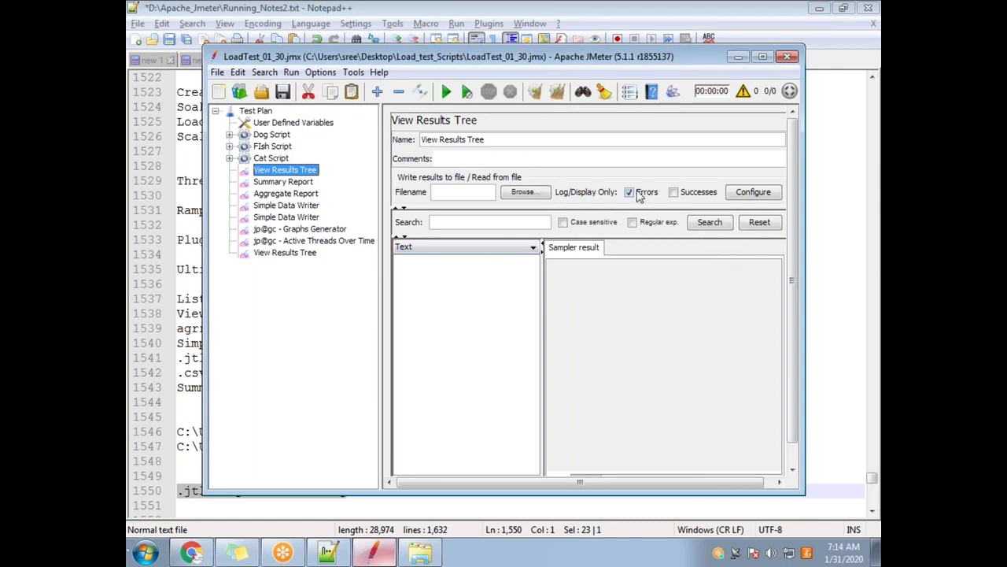
click(291, 254)
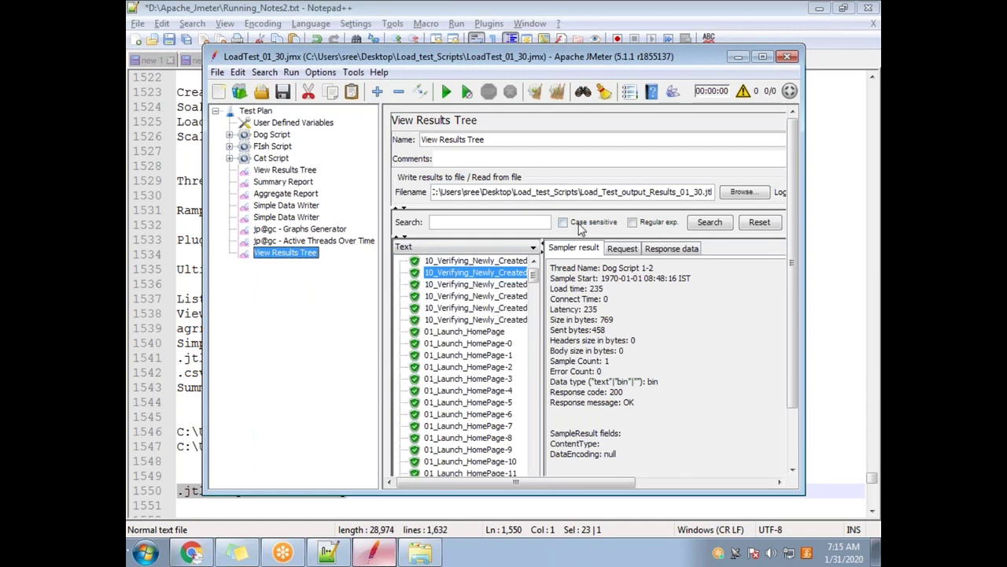
drag(606, 193, 432, 193)
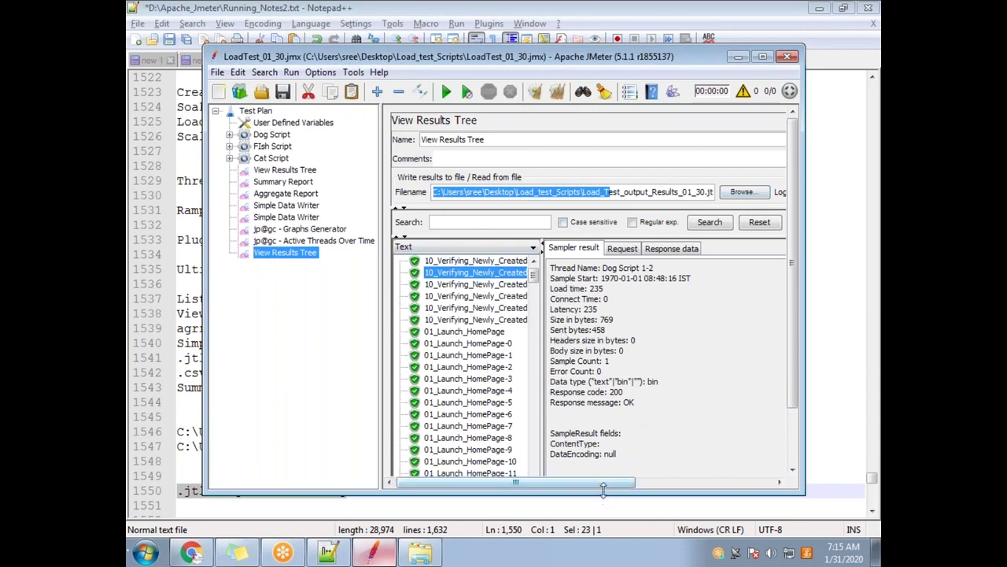
drag(637, 483, 550, 488)
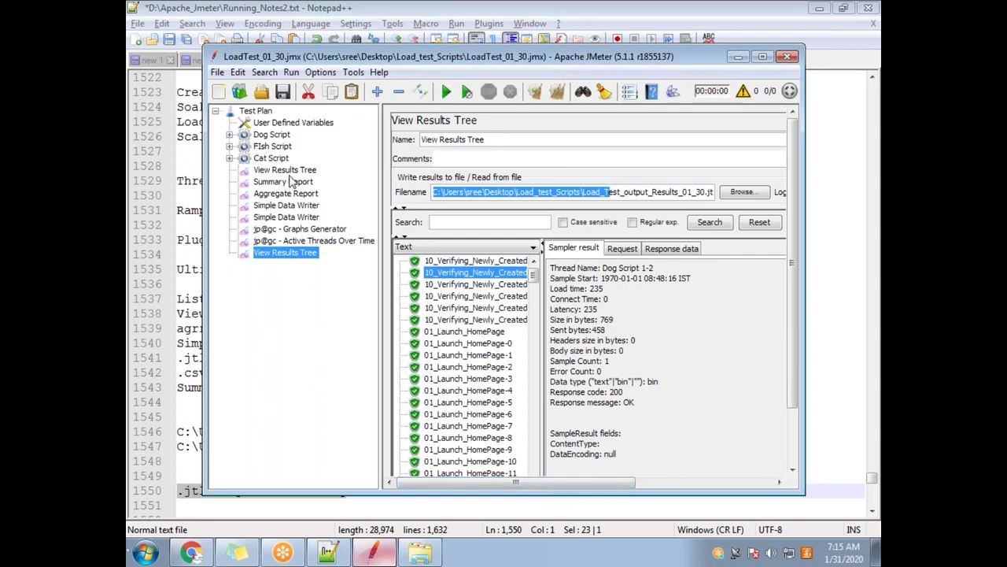
Step: Remove the added View Results Tree listener from the end of the Test Plan and confirm the removal
key(Delete)
click(285, 253)
key(Delete)
click(466, 298)
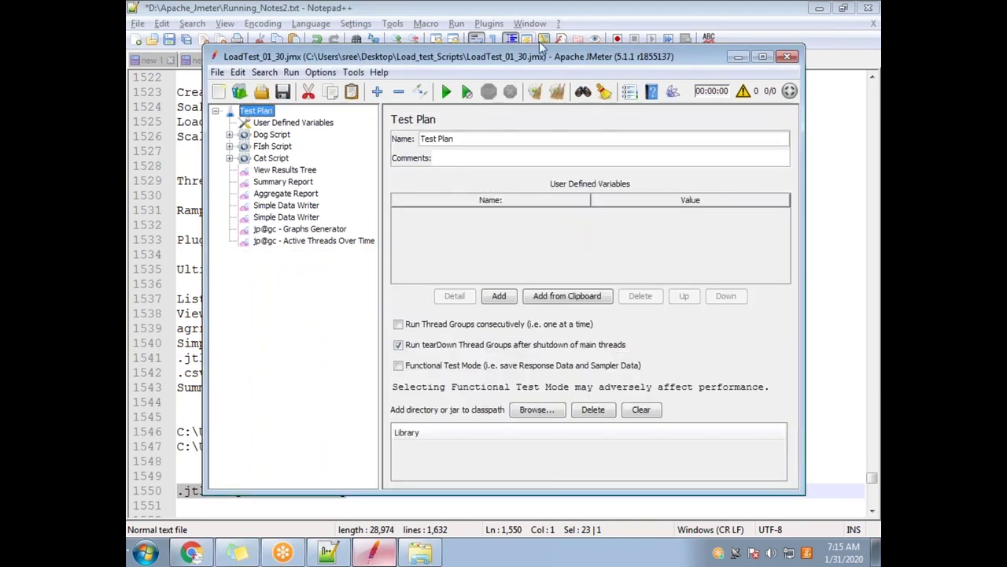
Step: Return to Running_Notes2.txt in Notepad++ and add the line ".jtl / .csv ---> create a dashboard report" below the .jtl note
drag(732, 64, 655, 136)
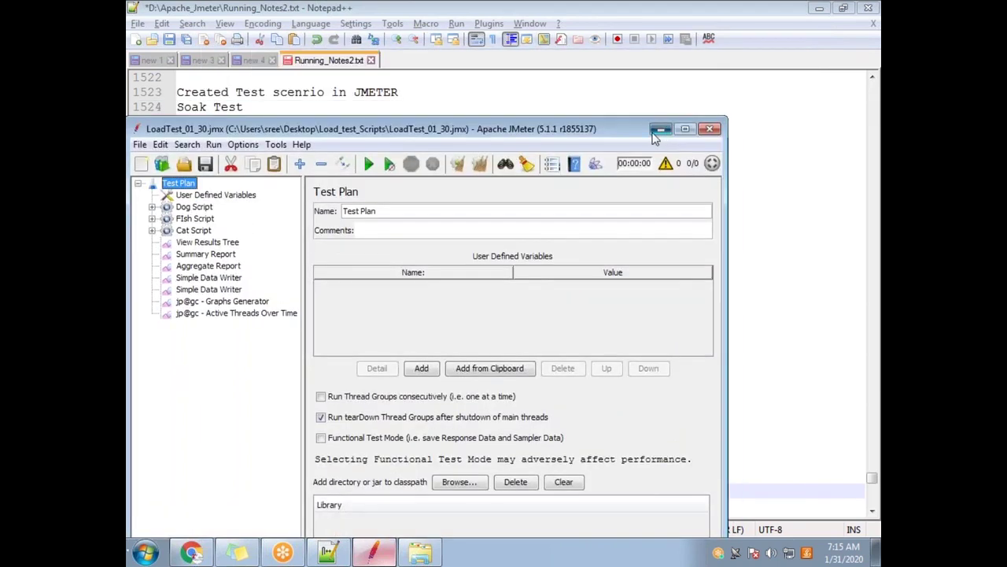
click(658, 130)
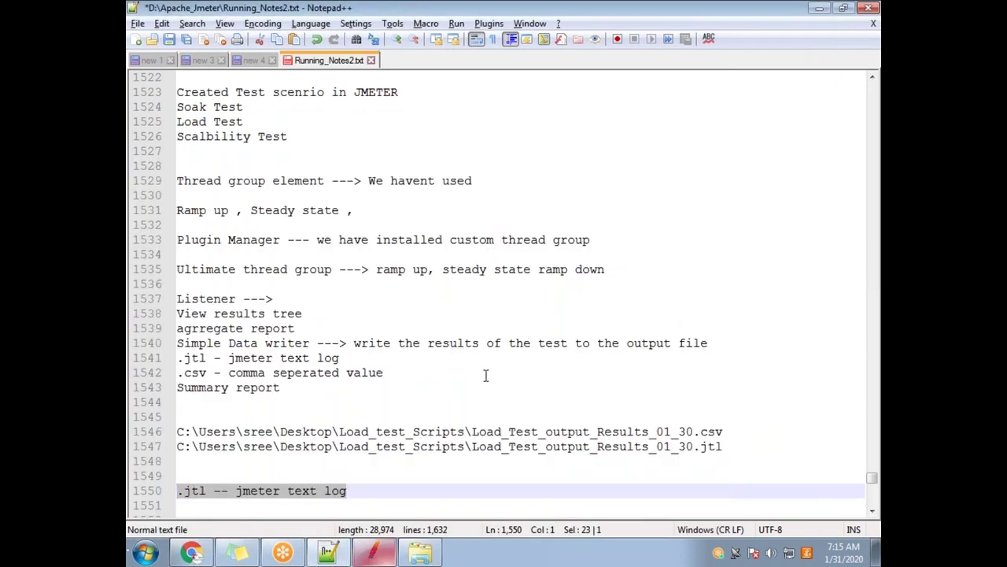
click(356, 503)
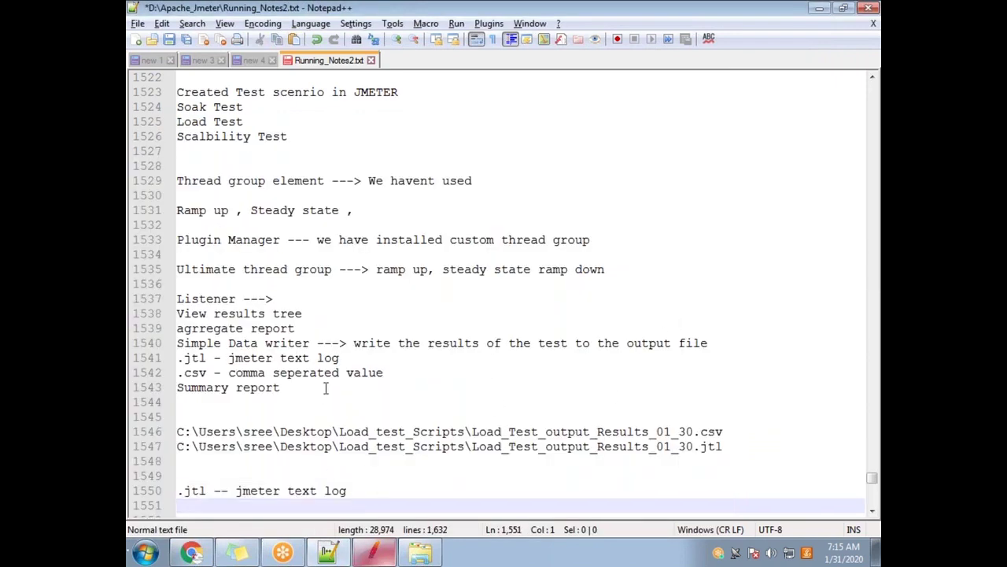
drag(398, 373, 167, 362)
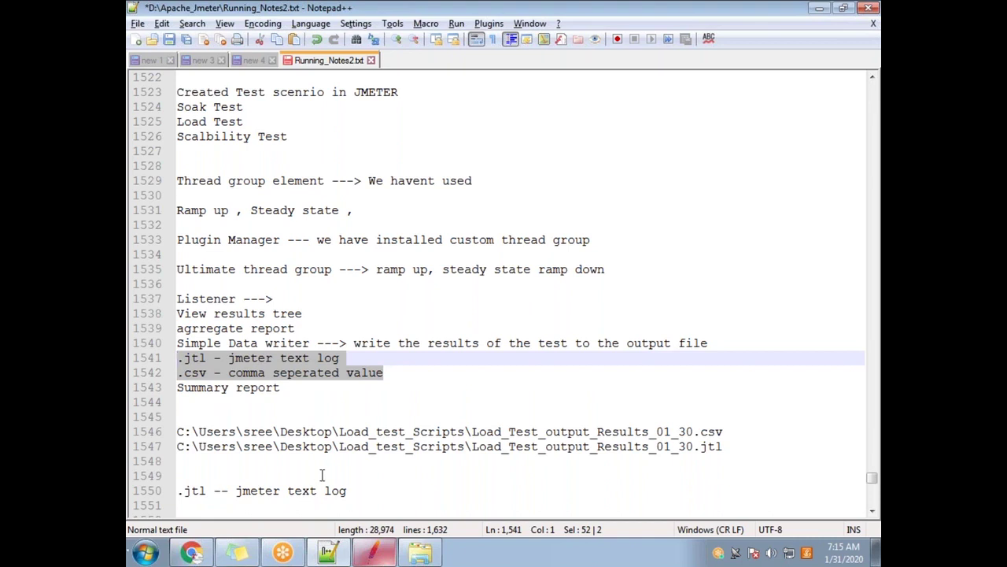
click(362, 491)
key(Return)
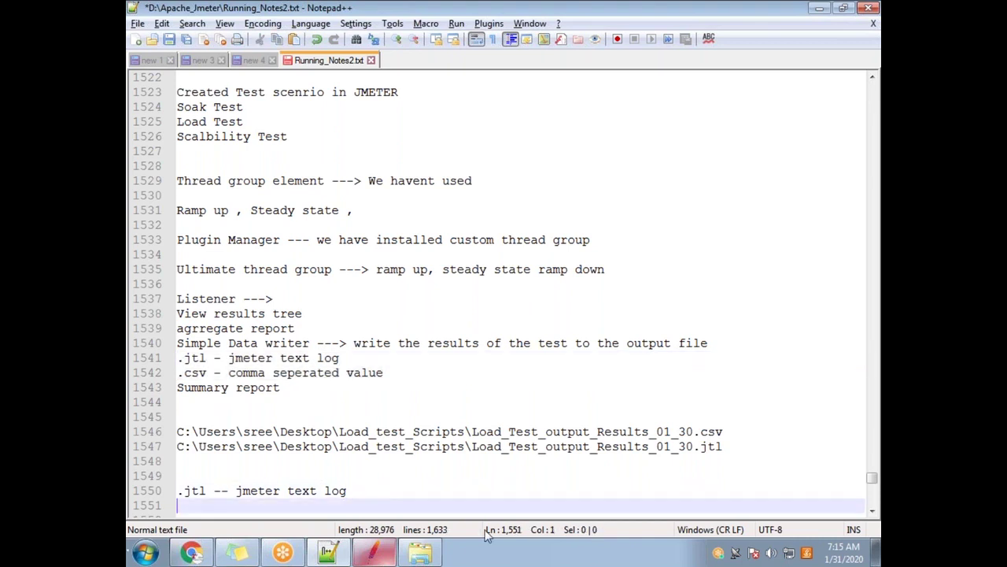
key(Return)
key(Return)
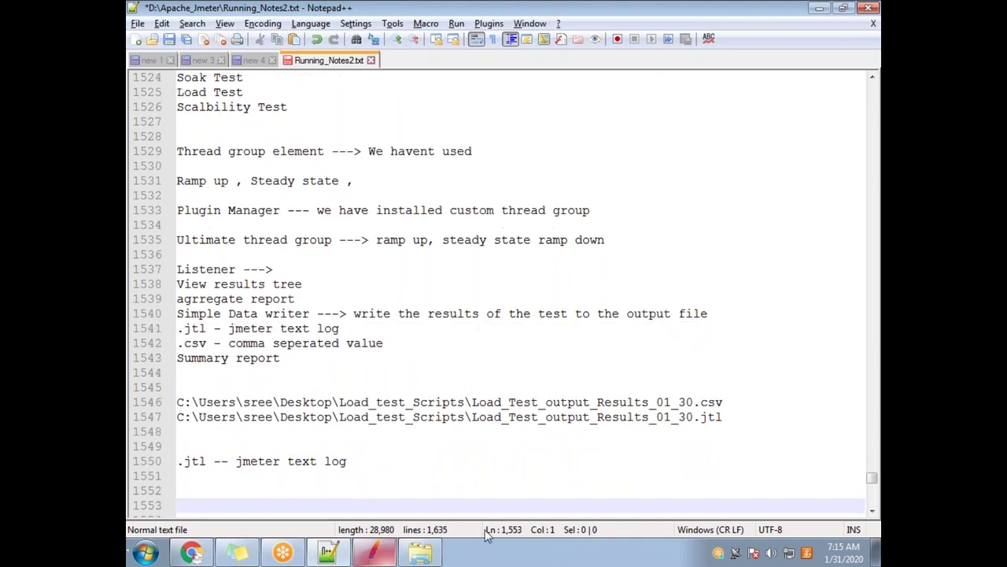
text(.jtl / .cs)
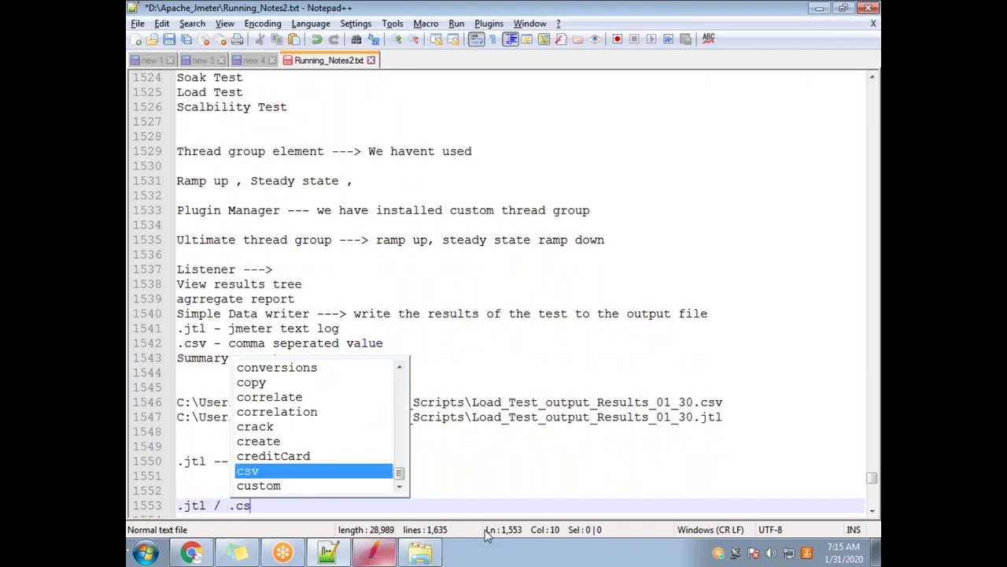
text(v ---> create )
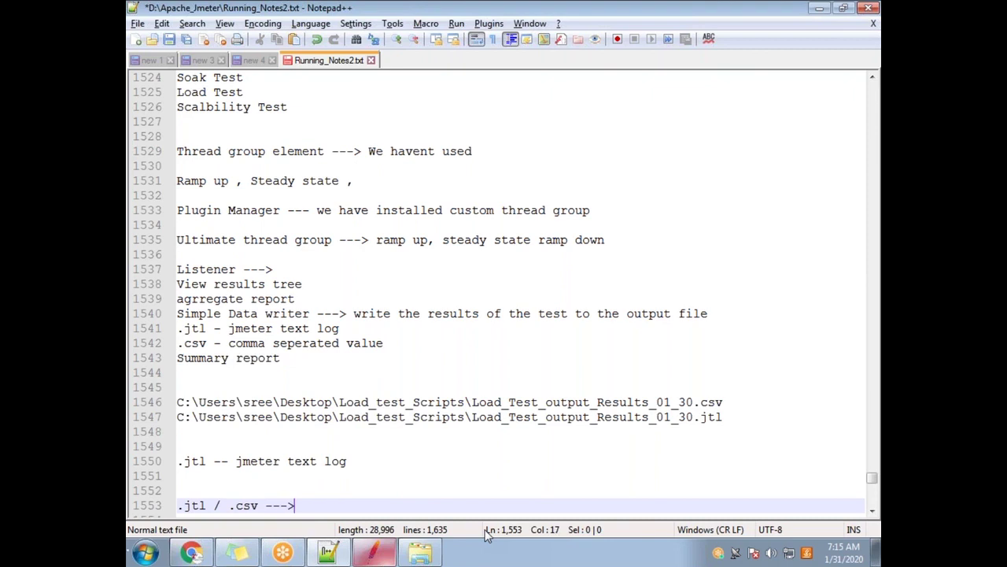
text(a dash)
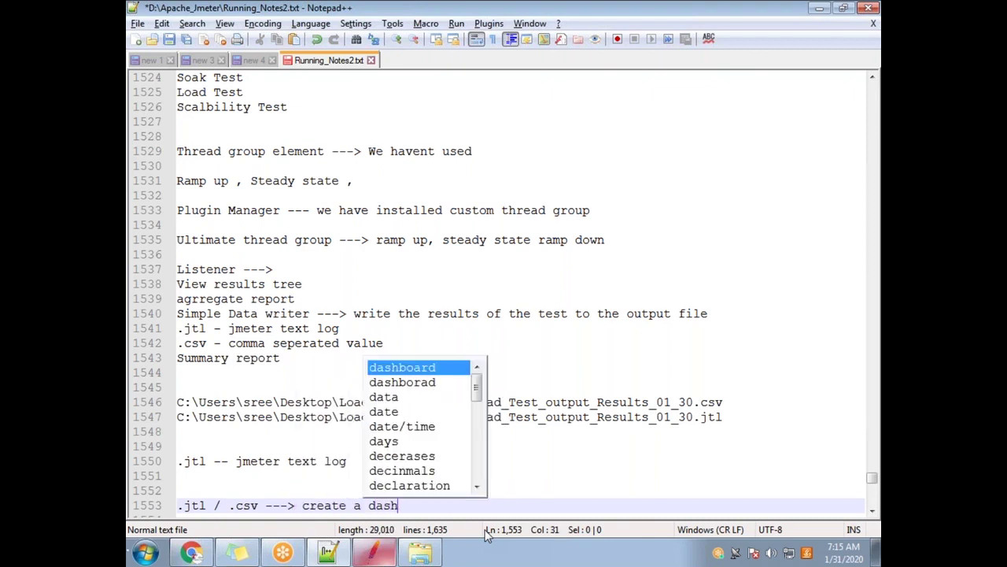
text(board report)
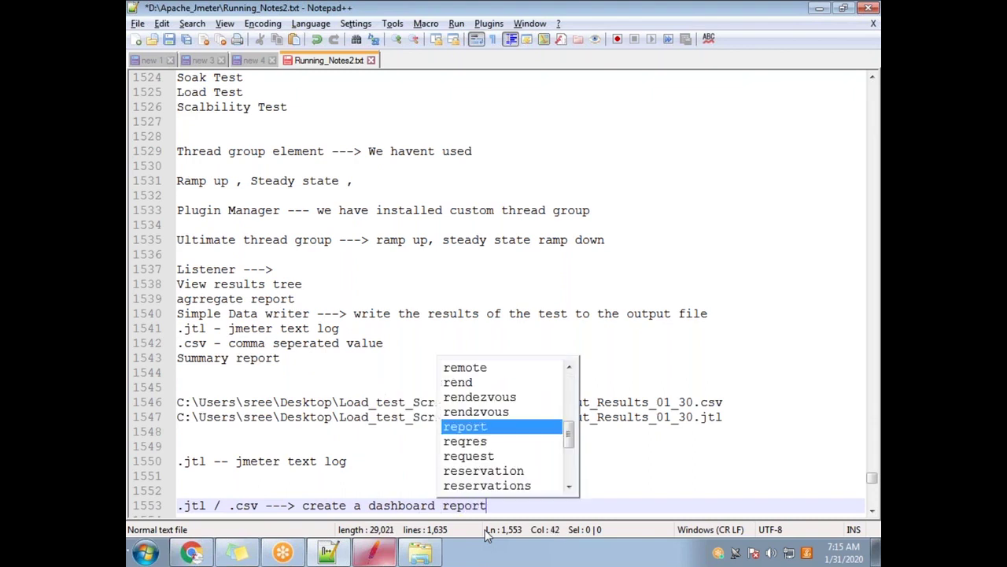
key(Return)
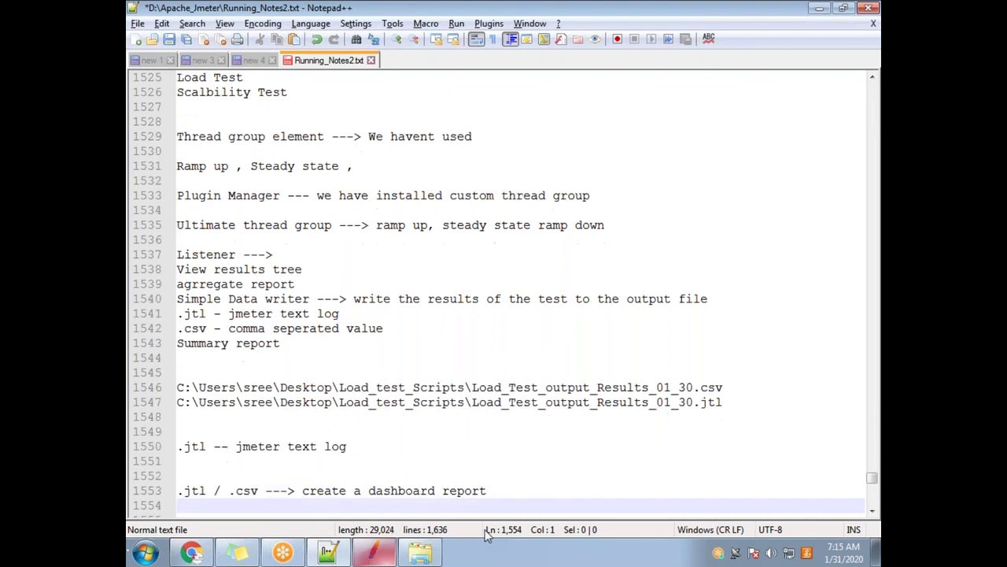
Step: Switch back to JMeter, maximize its window and open the Summary Report listener for review
click(374, 553)
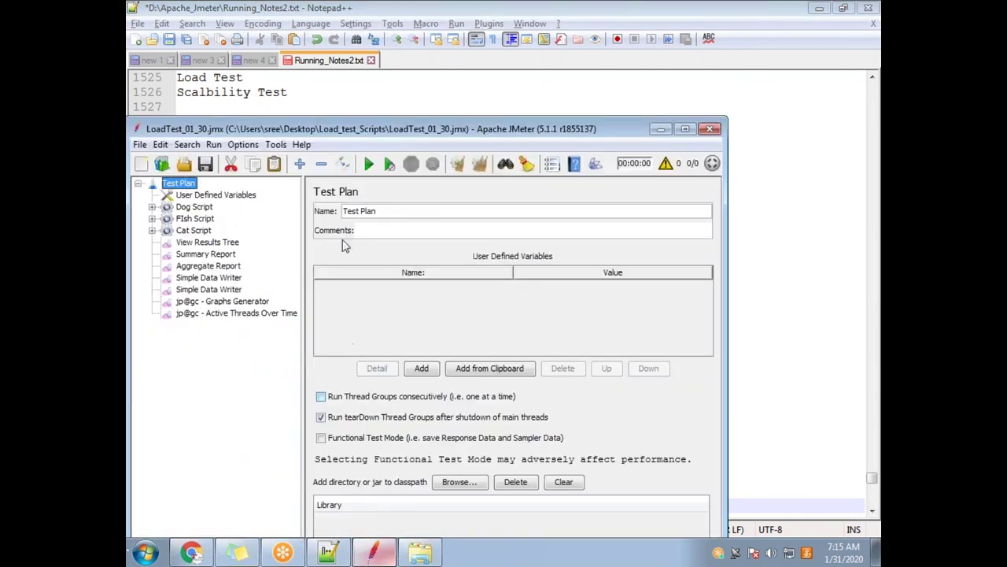
double_click(408, 130)
click(202, 133)
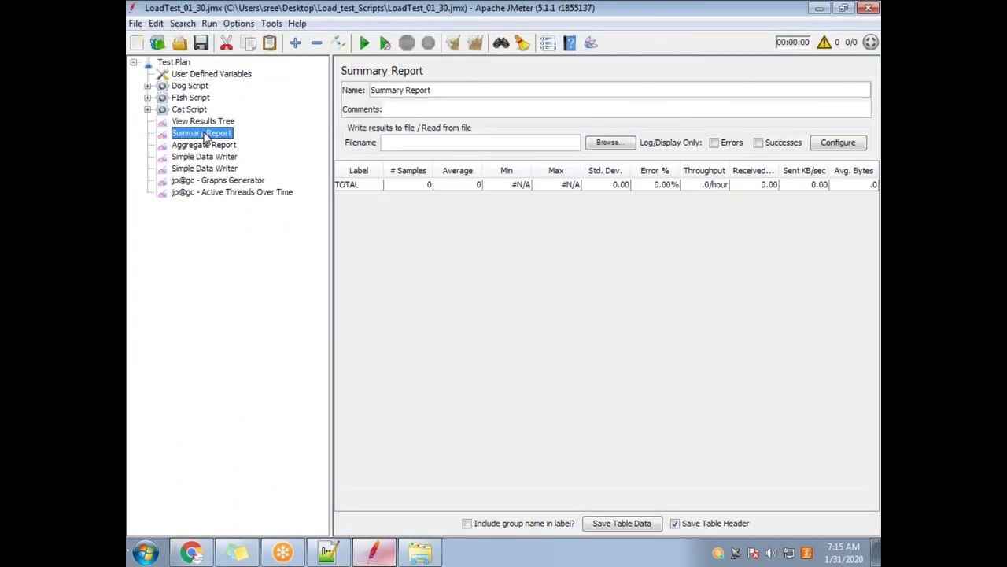
Step: Review the View Results Tree, Summary Report and Aggregate Report listeners in the Test Plan, ending on Aggregate Report
click(211, 146)
click(211, 123)
click(211, 134)
click(212, 146)
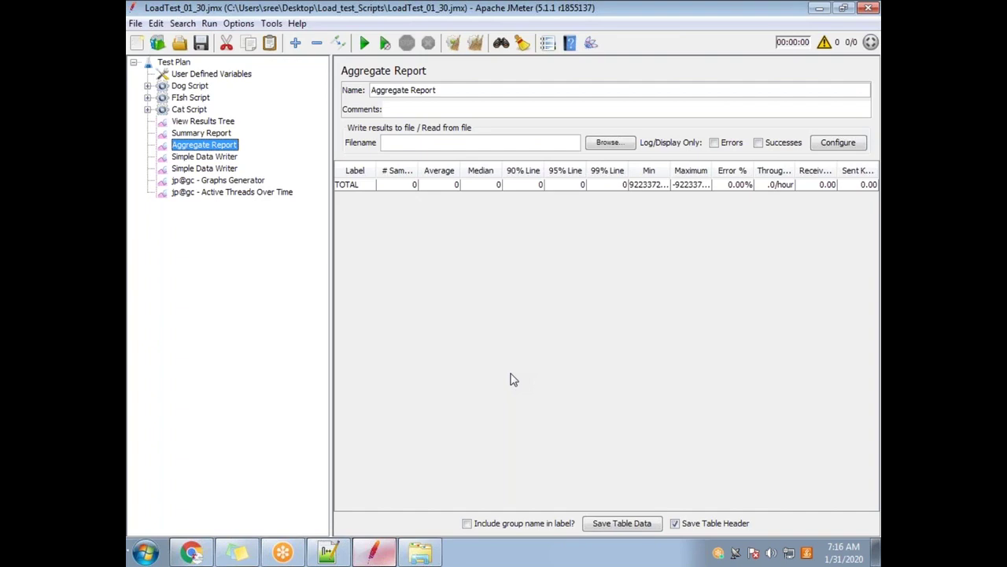
Step: Switch to Running_Notes2.txt in Notepad++ and highlight the .jtl/.csv definitions and the dashboard report line for review
click(328, 552)
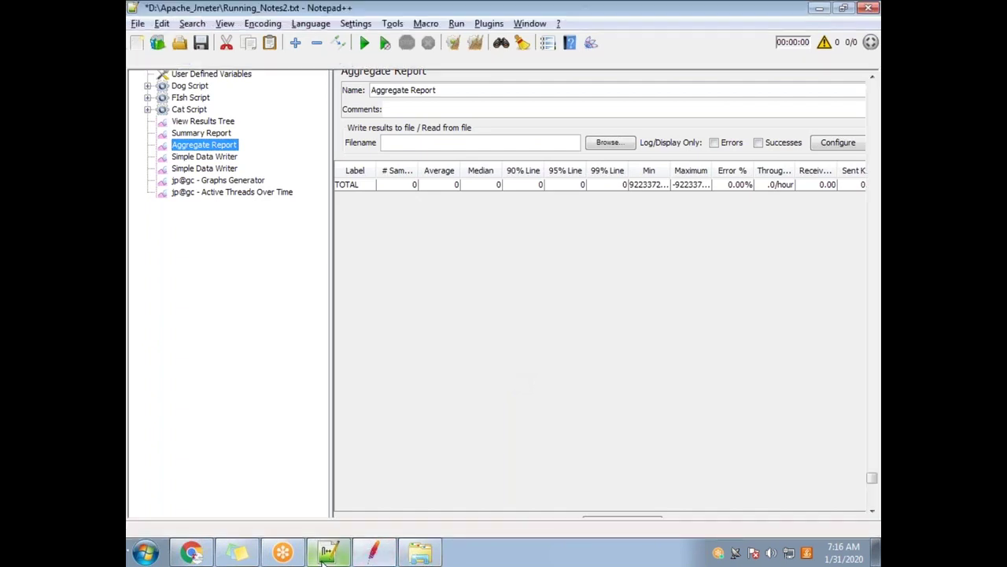
click(485, 490)
drag(486, 490, 361, 490)
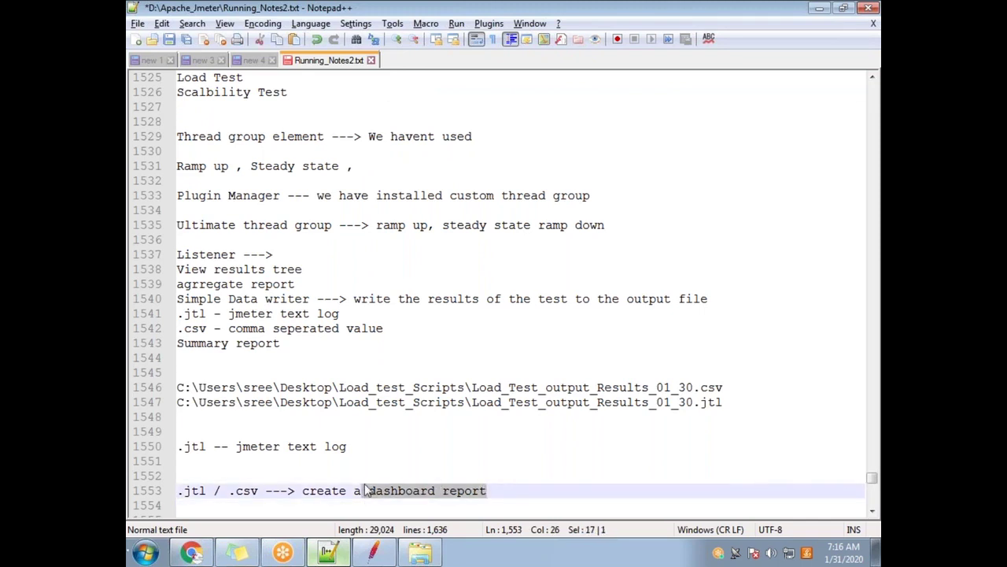
drag(385, 329, 168, 314)
drag(264, 489, 177, 490)
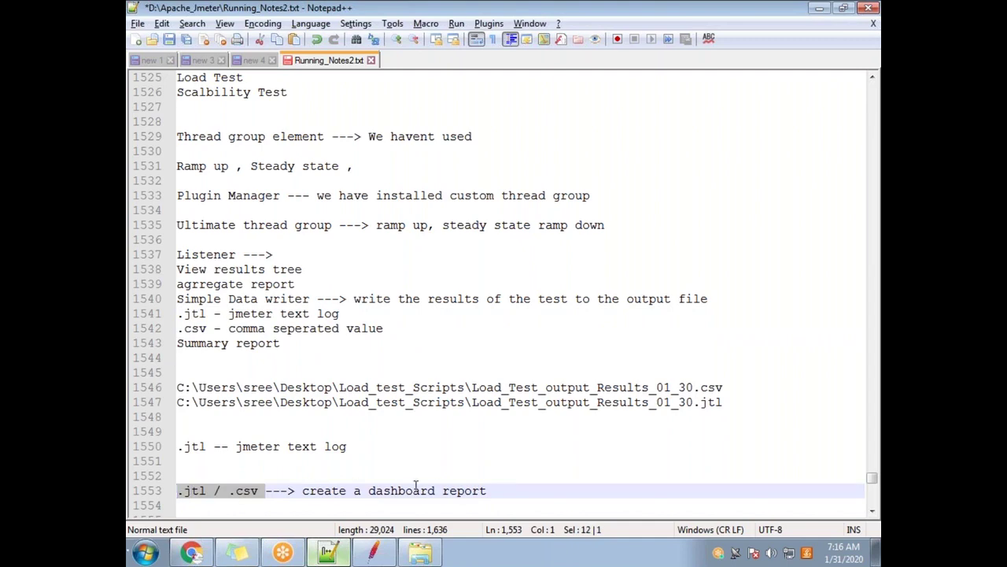
click(485, 491)
drag(485, 490, 302, 491)
Step: Switch back to JMeter and compare the Summary Report listener with the Aggregate Report listener
key(alt+Tab)
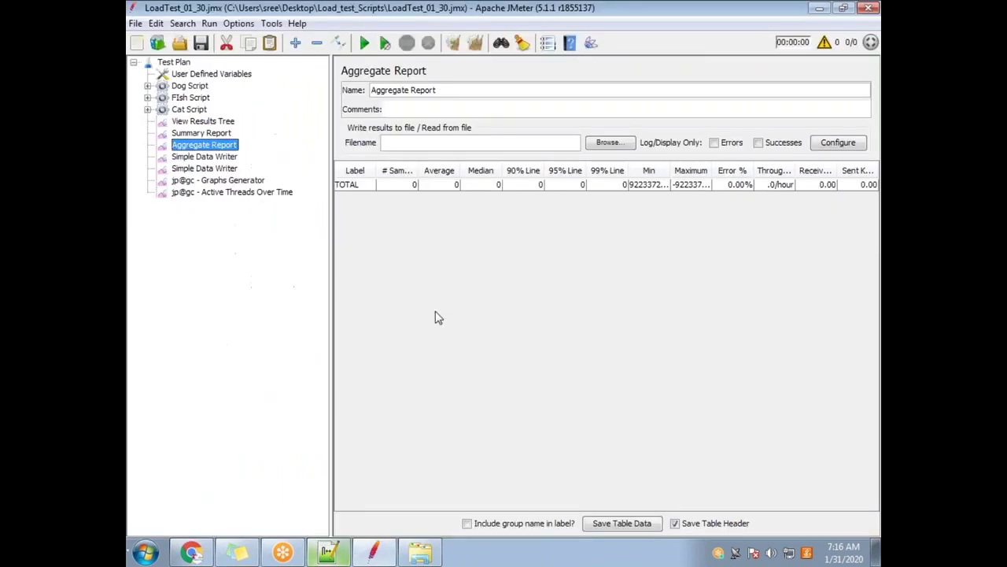
key(alt+Tab)
key(alt+Tab)
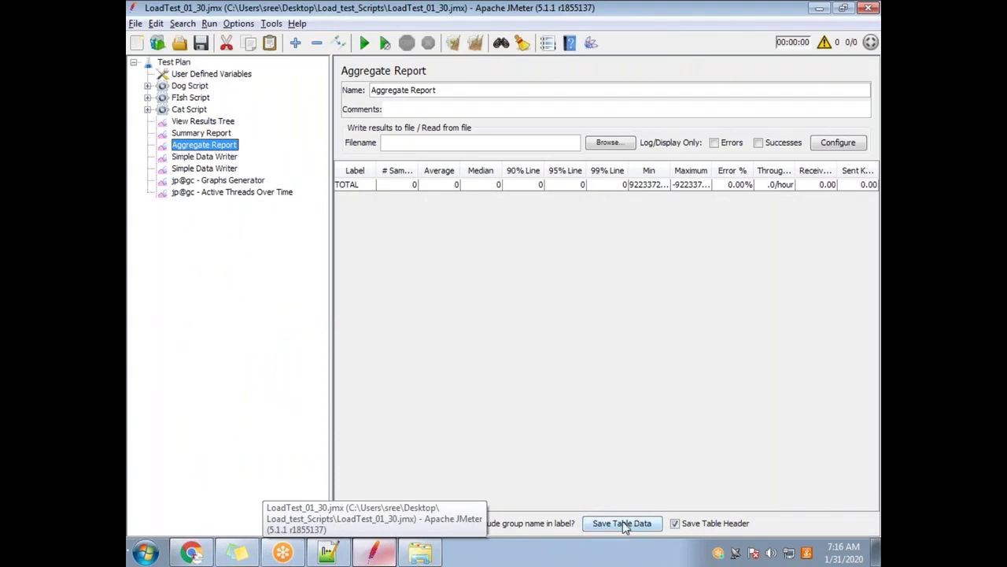
click(203, 134)
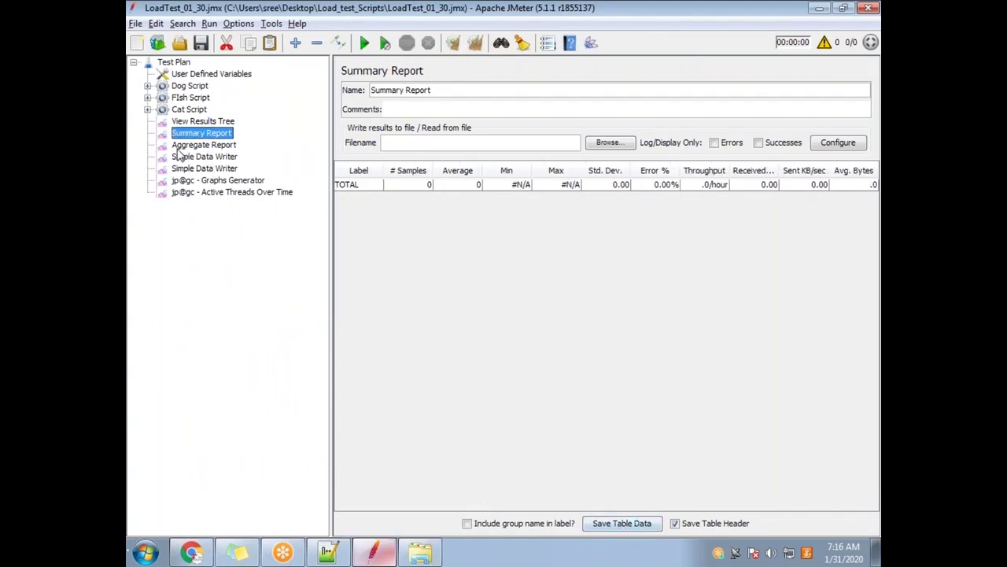
click(193, 146)
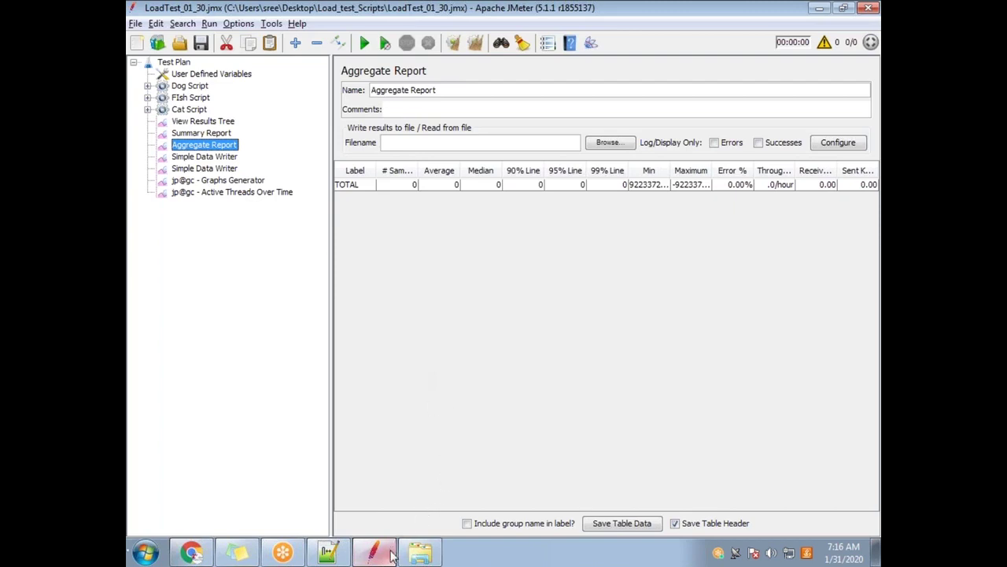
Step: Return to Running_Notes2.txt in Notepad++ and add the line "cmd line" below the dashboard report note
click(331, 551)
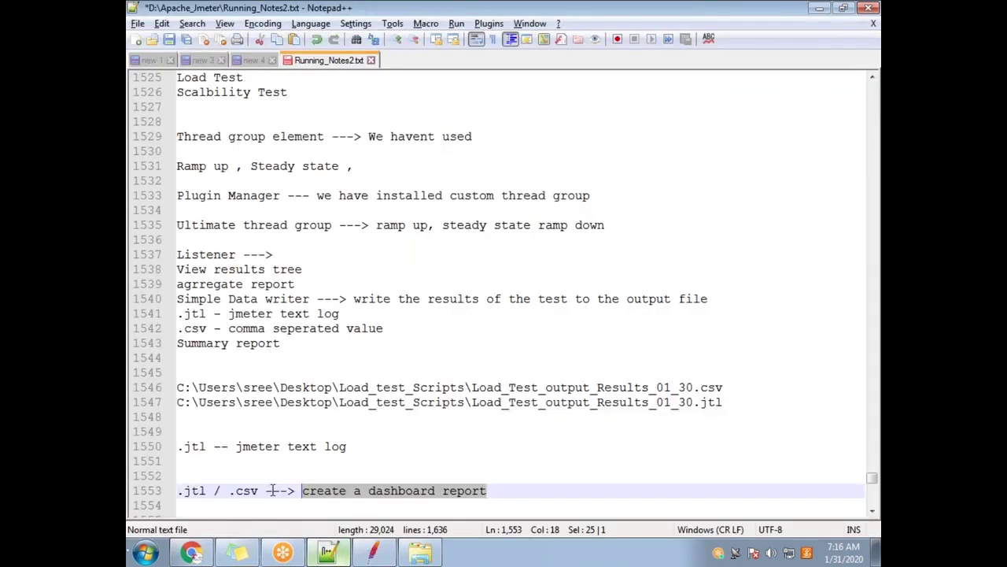
drag(266, 491, 181, 495)
drag(499, 490, 305, 490)
click(506, 489)
key(Return)
key(Return)
key(Return)
text(cmd line)
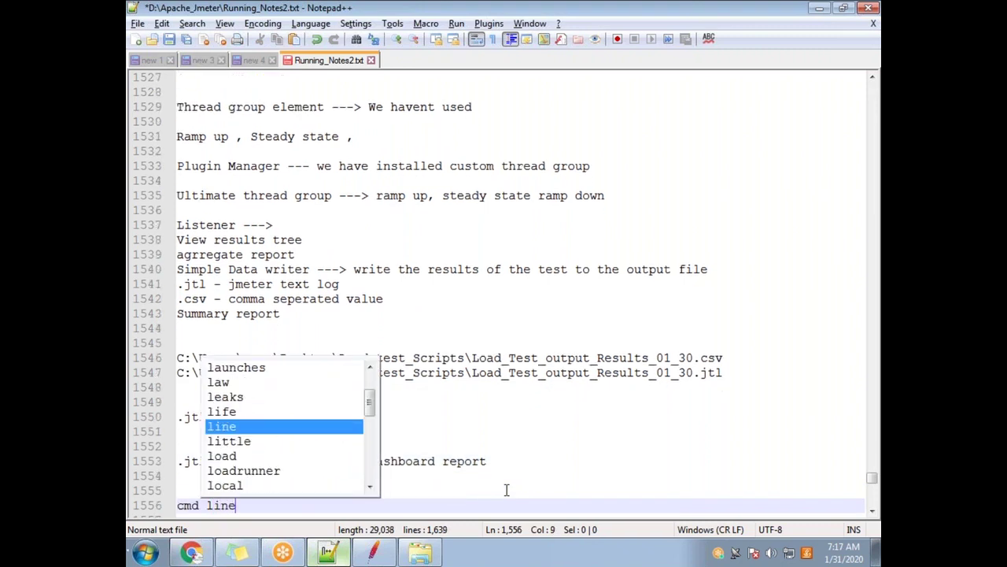
key(Escape)
key(Return)
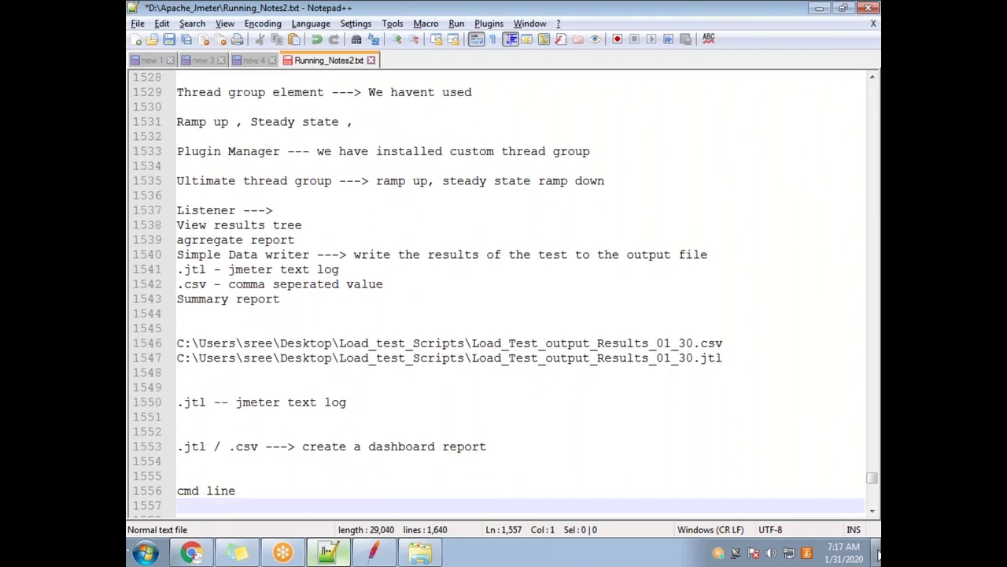
Step: Open Windows Explorer and browse to the bin folder of apache-jmeter-5.1.1.1 inside Apache_Jmeter
click(328, 552)
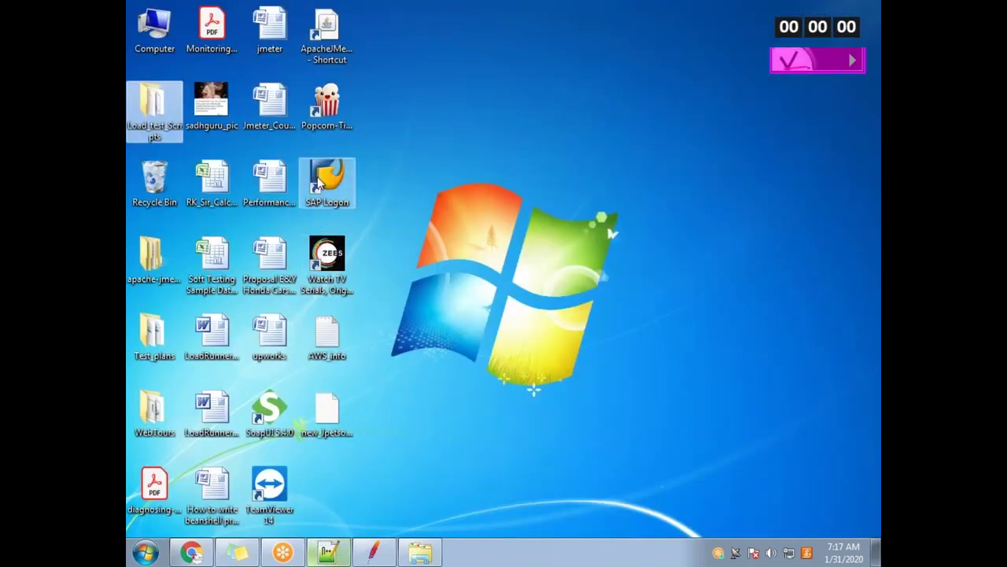
click(145, 552)
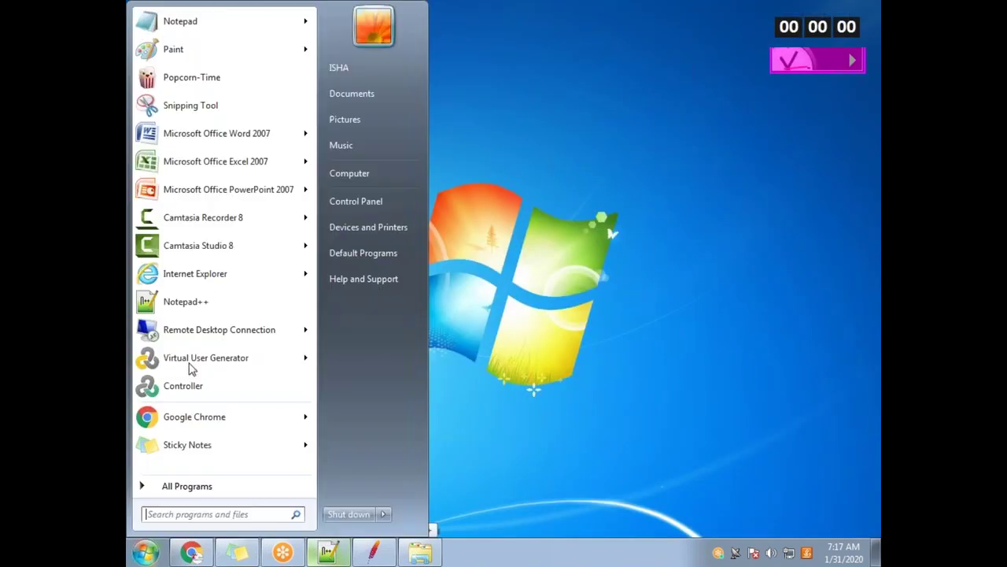
click(344, 171)
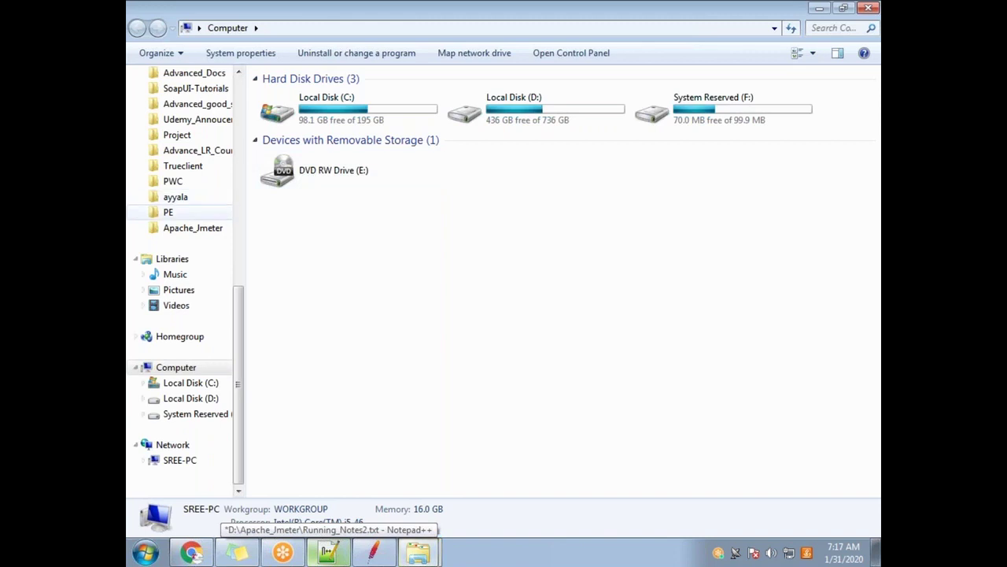
click(215, 225)
double_click(308, 96)
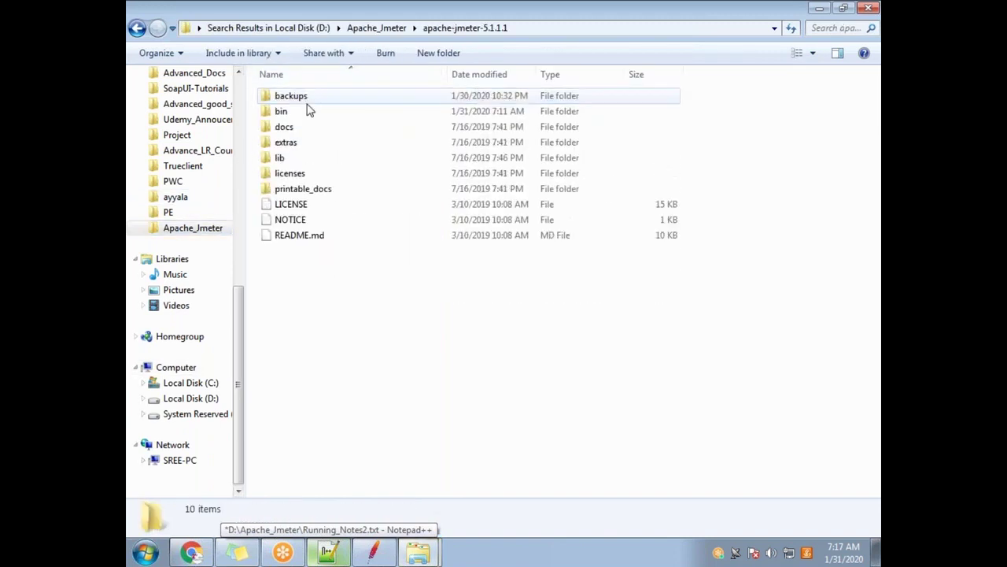
double_click(308, 110)
click(571, 30)
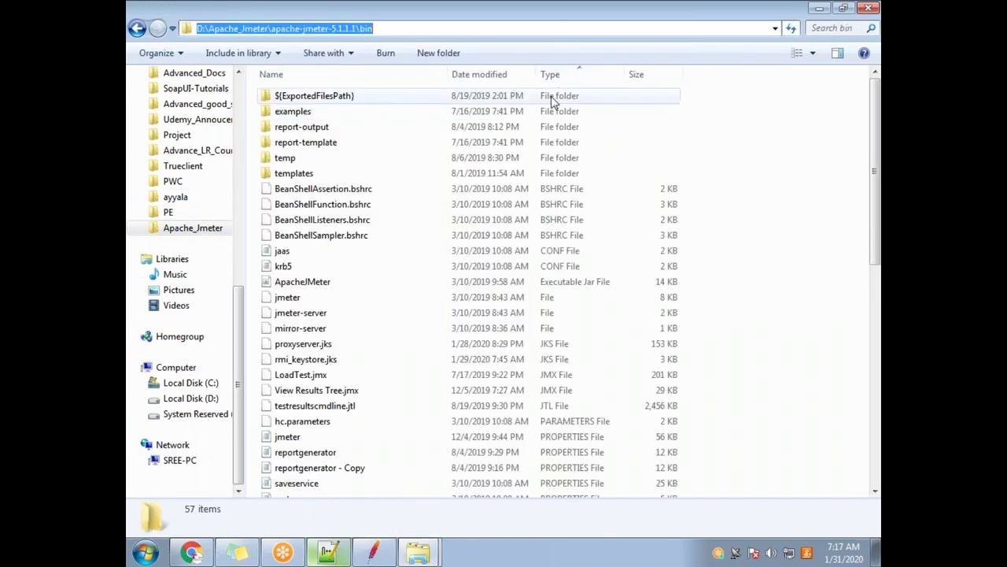
text(cmd)
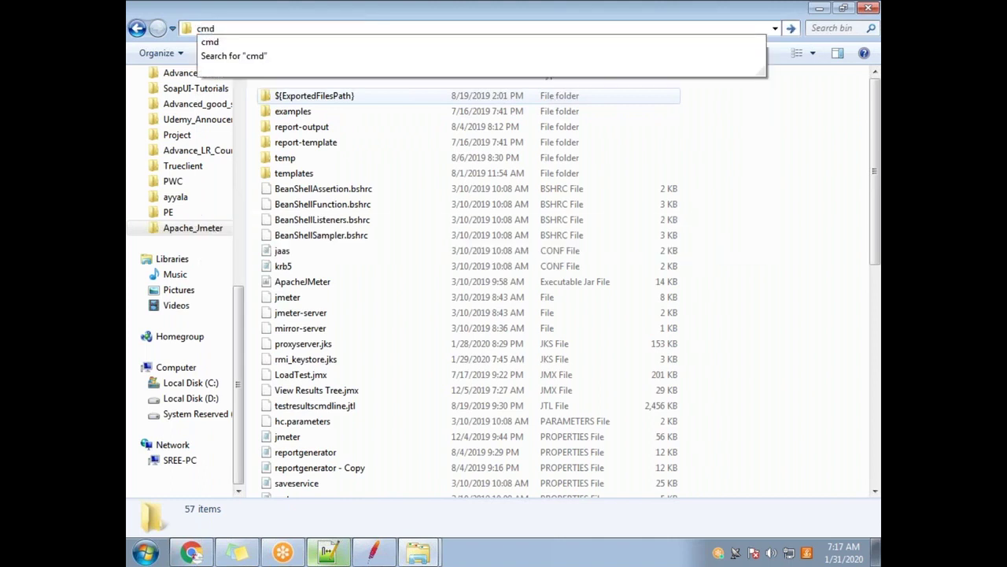
key(Escape)
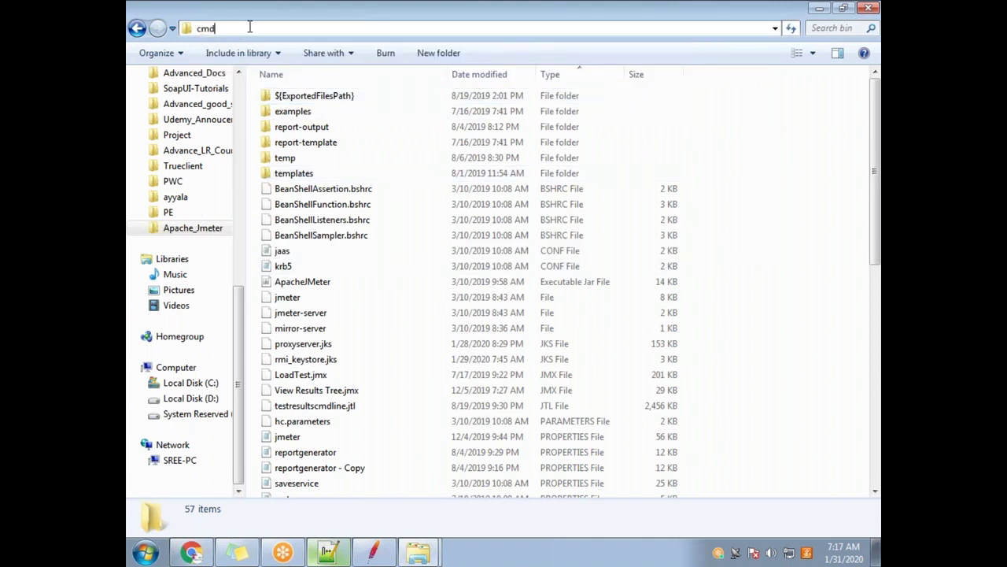
click(201, 239)
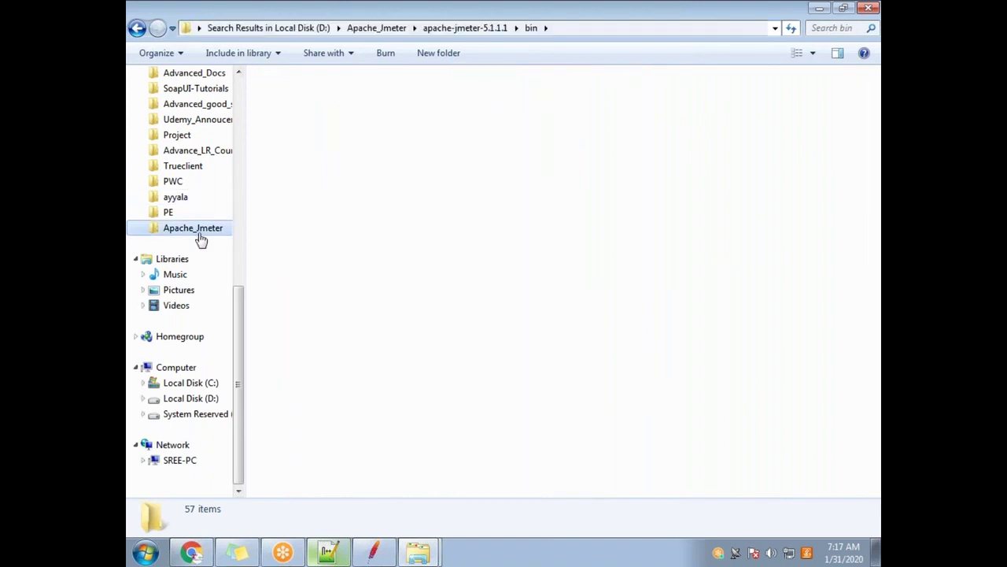
double_click(321, 98)
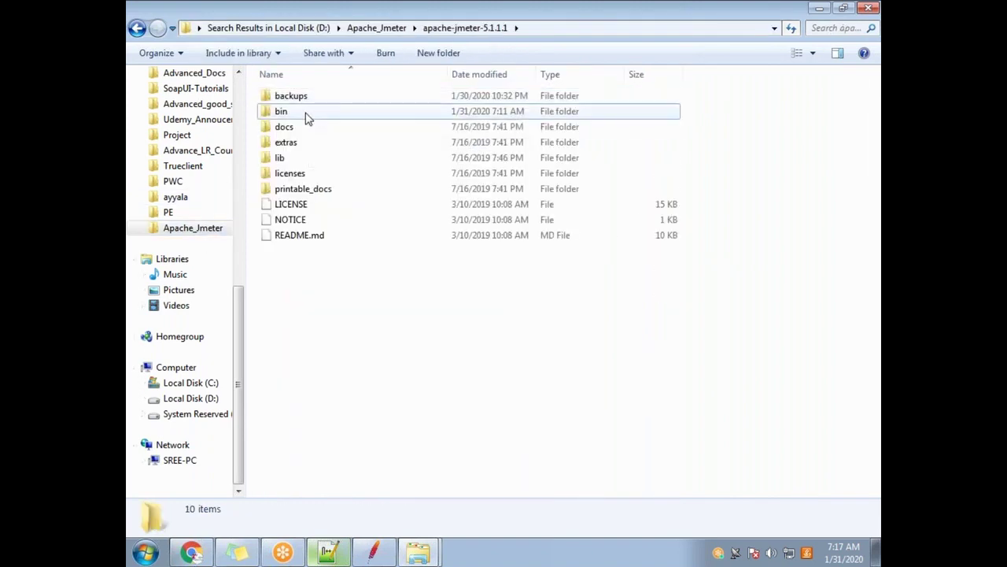
double_click(307, 117)
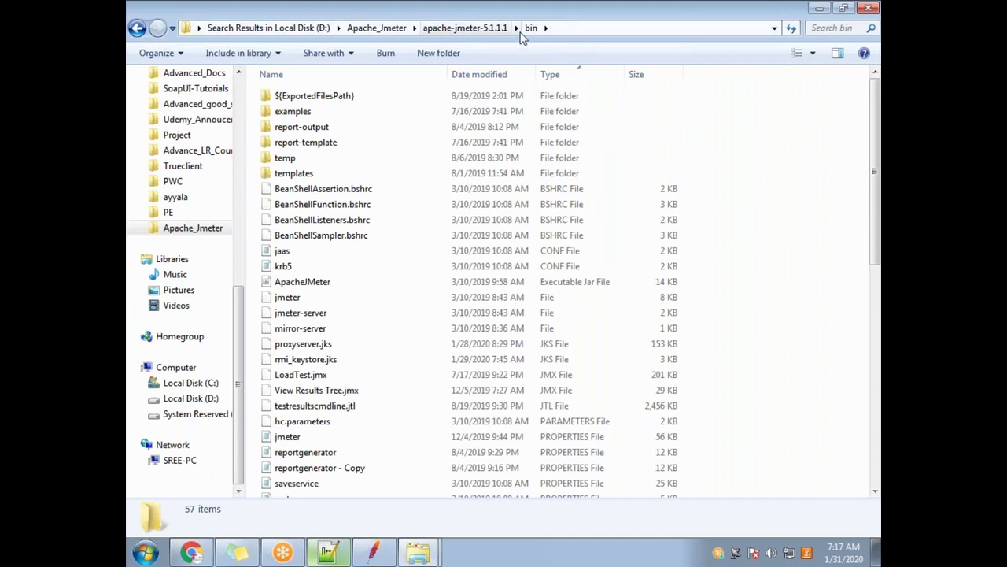
Step: Launch a command prompt in the JMeter bin folder by replacing its path with cmd, and reposition the prompt's window
click(566, 30)
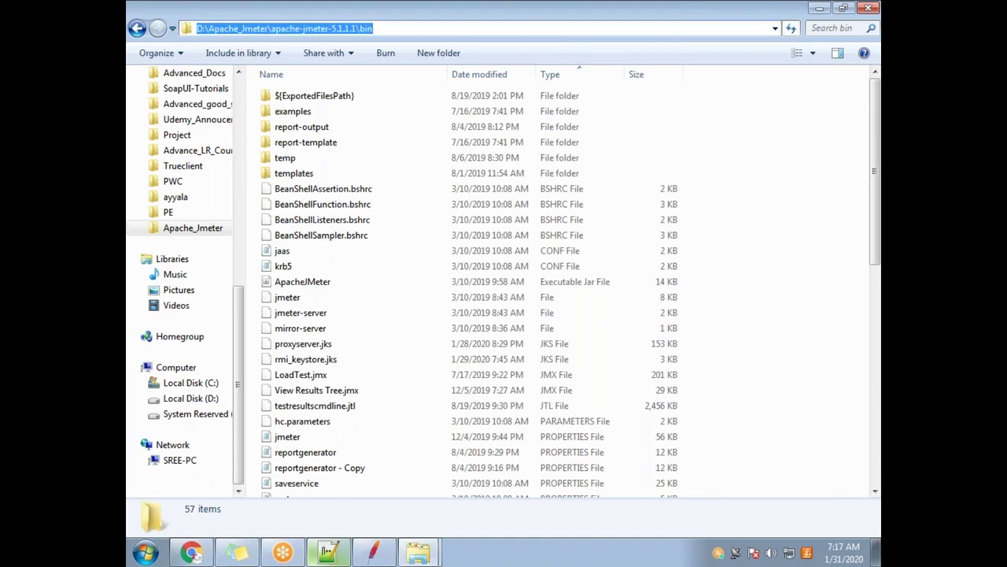
click(199, 27)
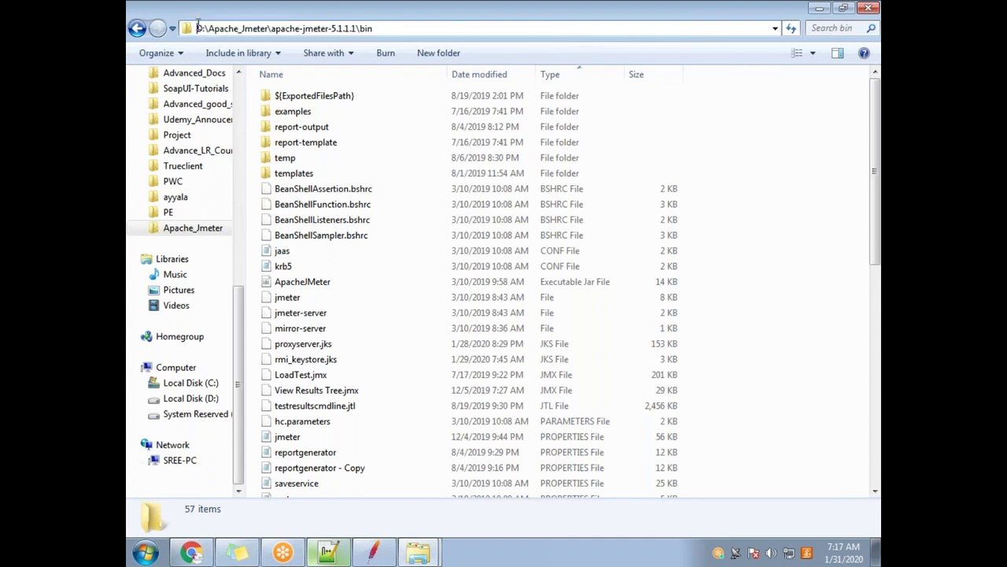
click(380, 29)
drag(380, 29, 172, 29)
text(cmd)
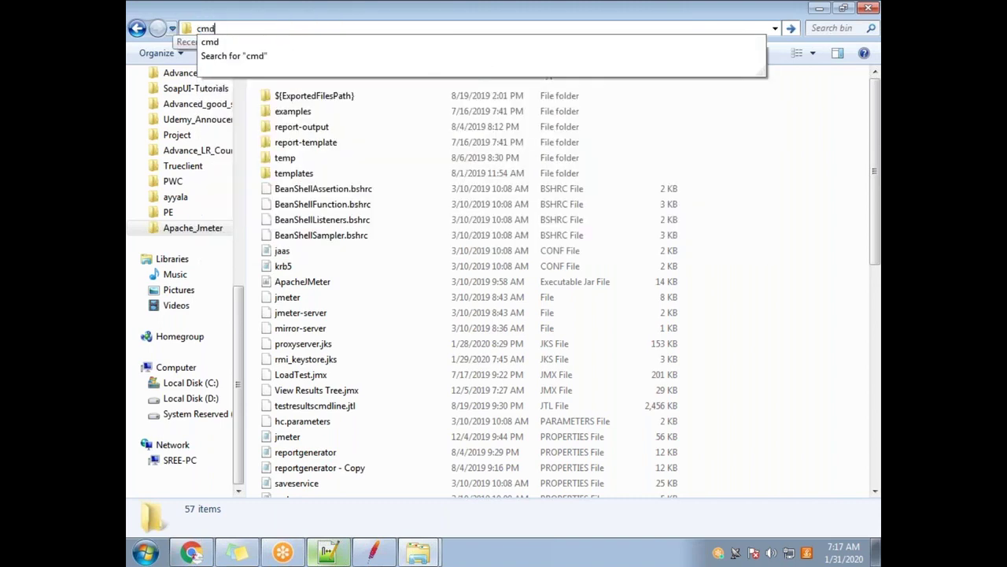
key(Return)
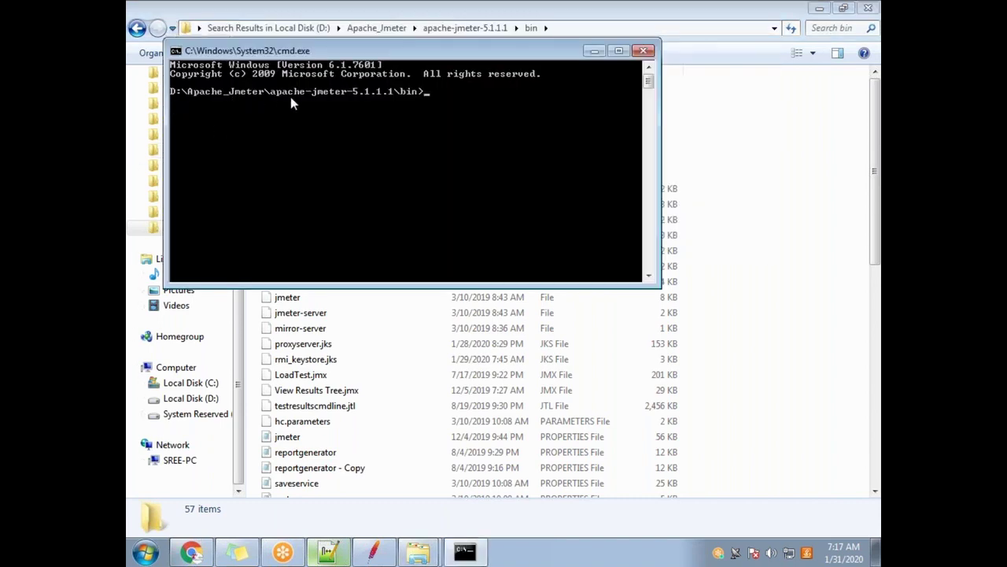
drag(391, 52, 424, 146)
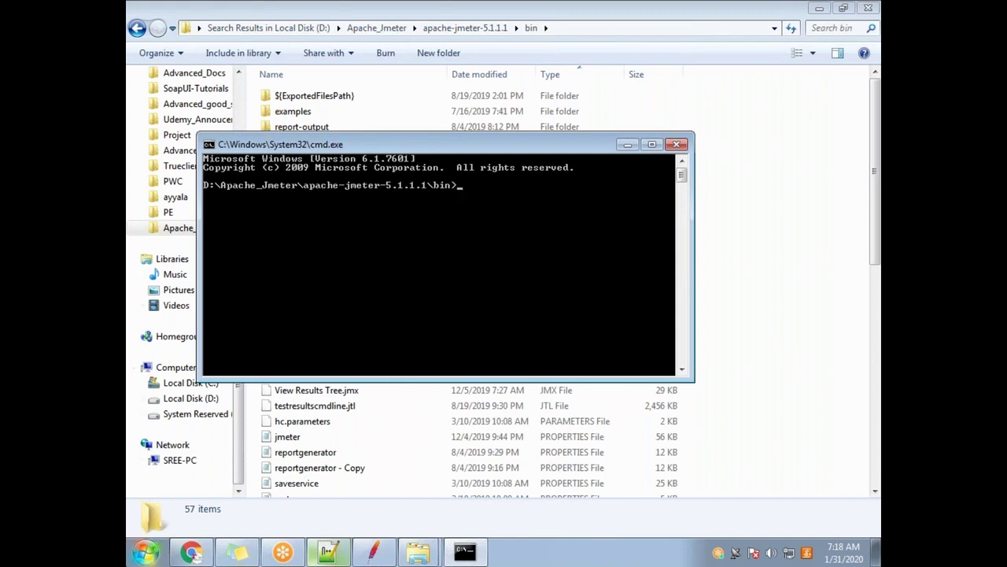
Step: Open a second command prompt through the Windows program search and go up to the root of the C: drive
click(146, 553)
text(cmd)
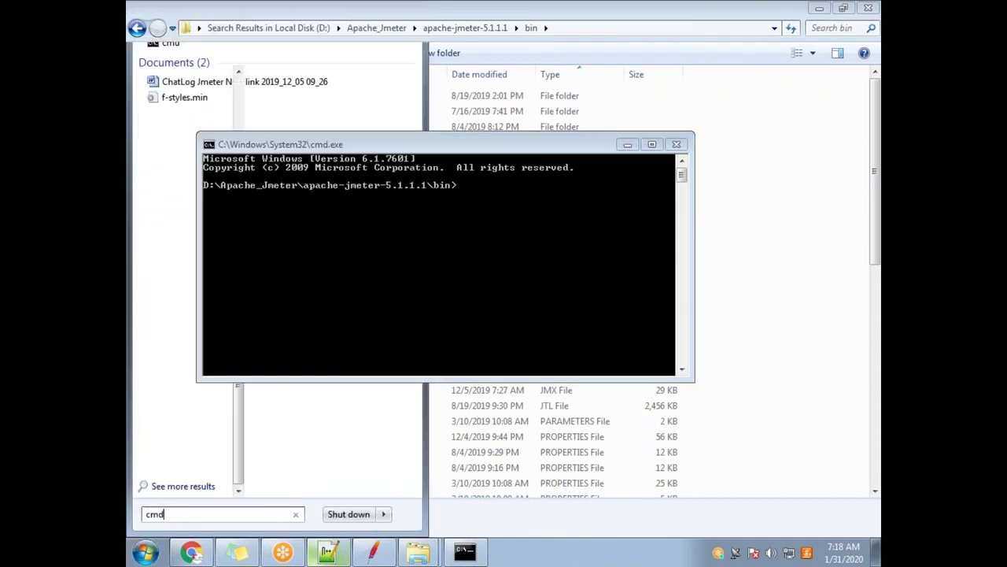
key(Return)
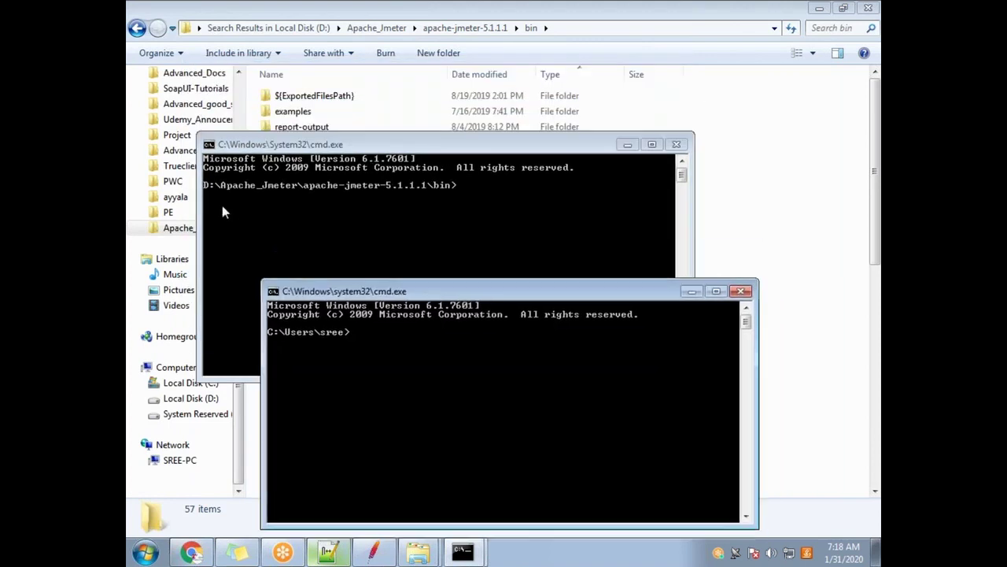
text(cd..)
key(Return)
Step: Try to change to the D: drive in the second command prompt with "cd d", "cd D" and "cd D:"
text(cd)
text(d d)
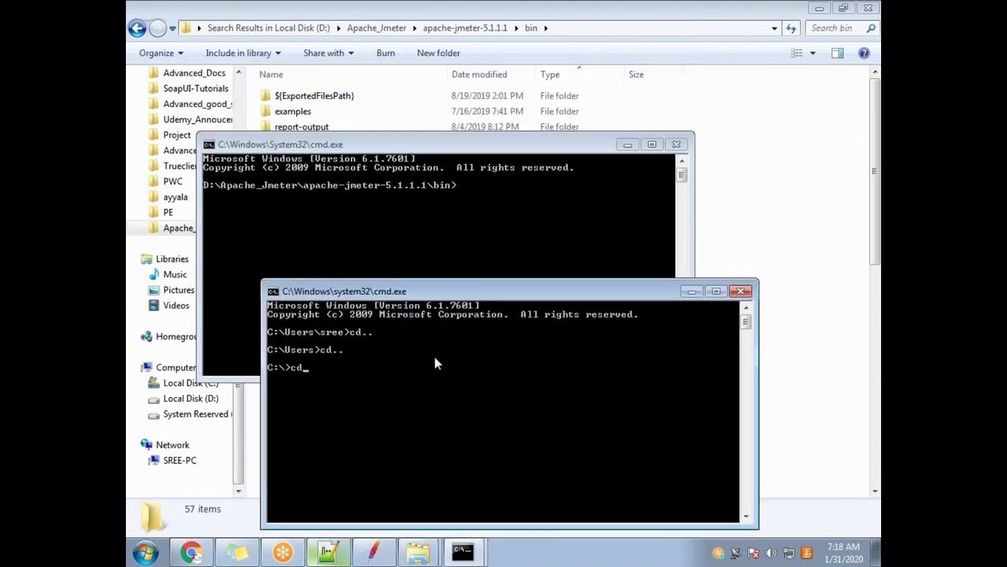
key(Return)
text(cd D)
key(Return)
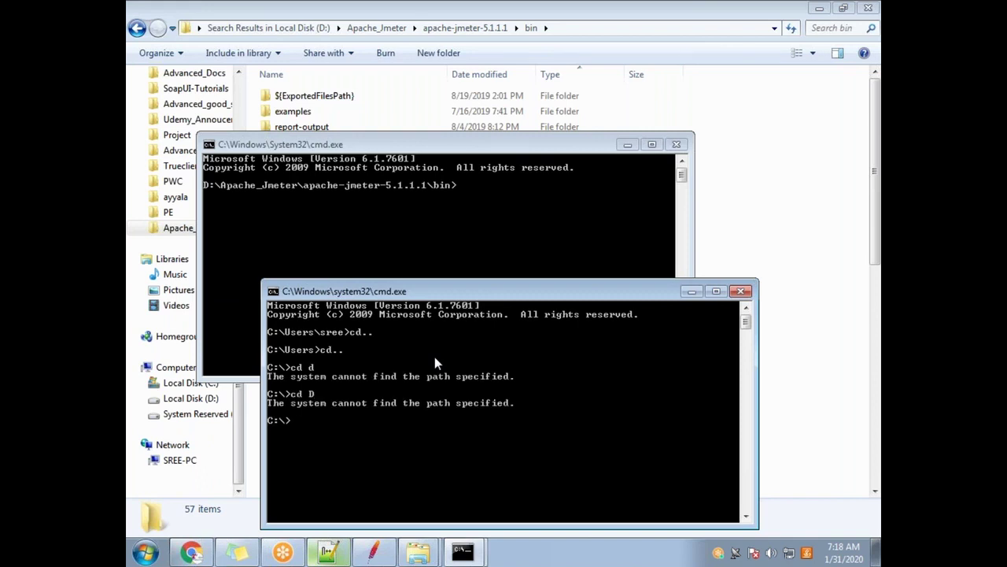
text(cd D:)
key(Return)
Step: Try to enter the Apache_Jmeter folder from C:\ with cd, correcting the misspelled folder name
text(cd Apache)
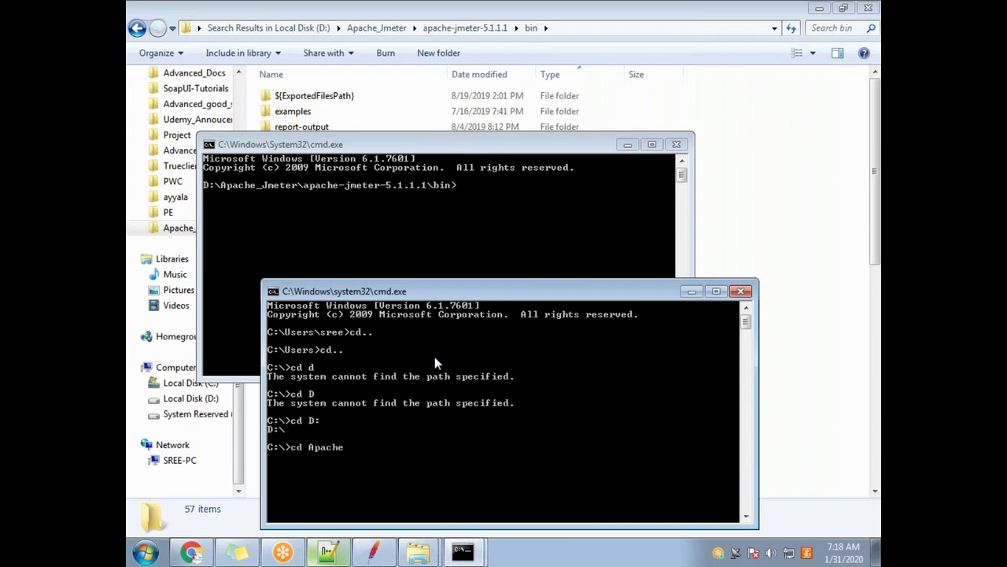
text(_Jmetewr)
key(Return)
key(Up)
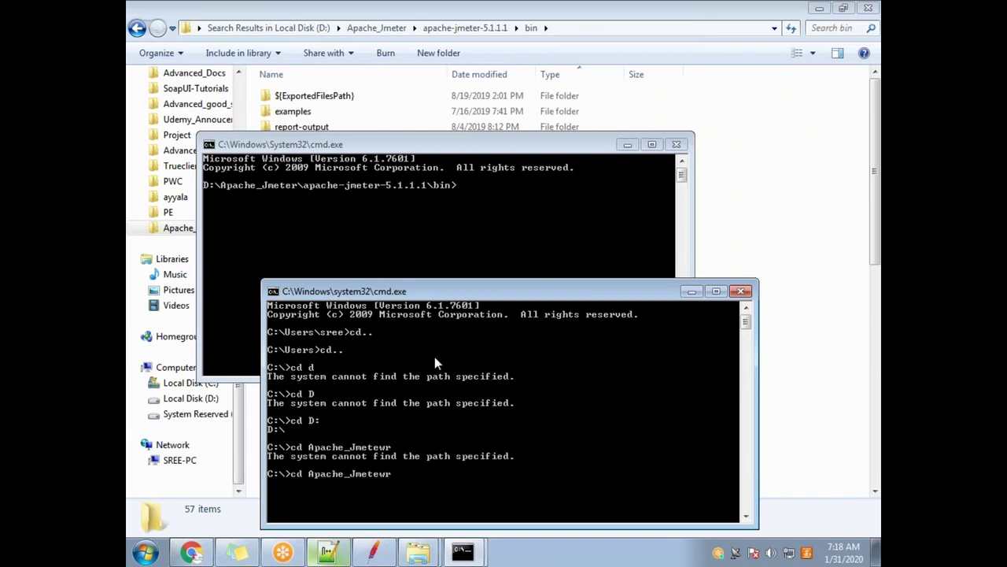
text(r)
key(Return)
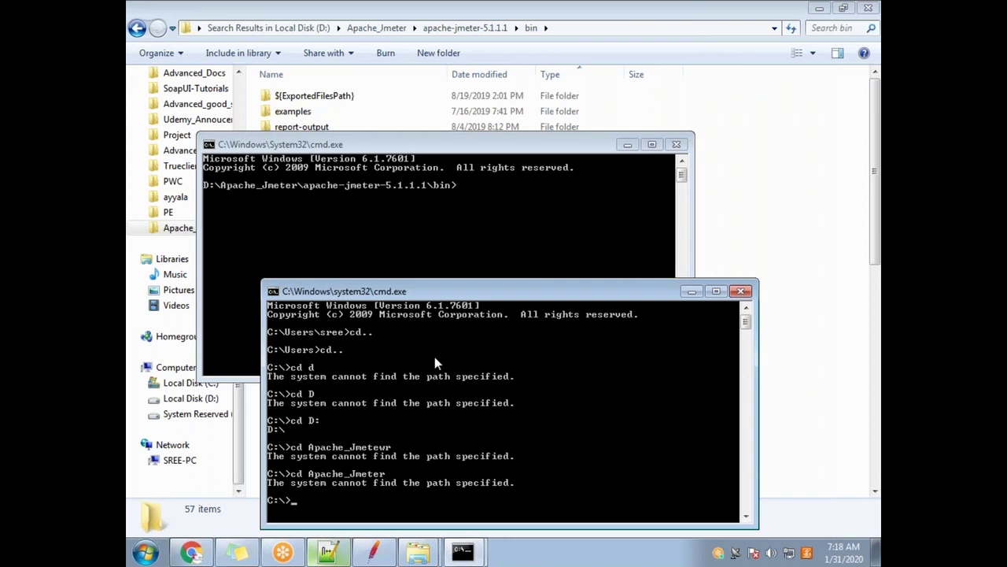
Step: Retry "cd Apache_Jmeter" at the C:\ prompt, and try reaching the D: drive with "cd D:/"
text(cd Apzche)
key(BackSpace)
key(BackSpace)
key(BackSpace)
text(che_Jmeter)
key(Return)
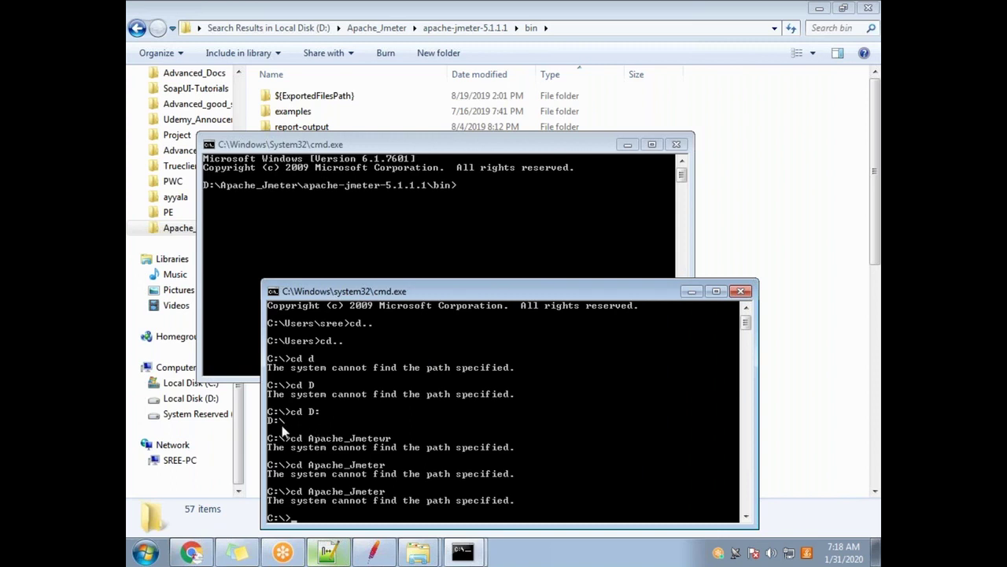
text(cd D:/)
key(Return)
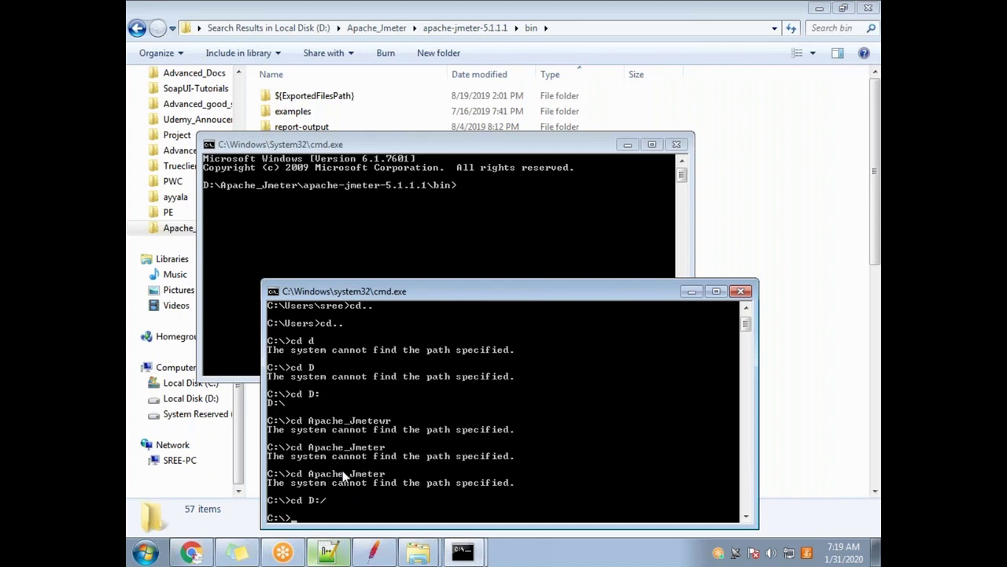
Step: Try to change to the D: drive with "cd D:\" in the second command prompt
text(cd D)
text(:/)
text(\)
key(Return)
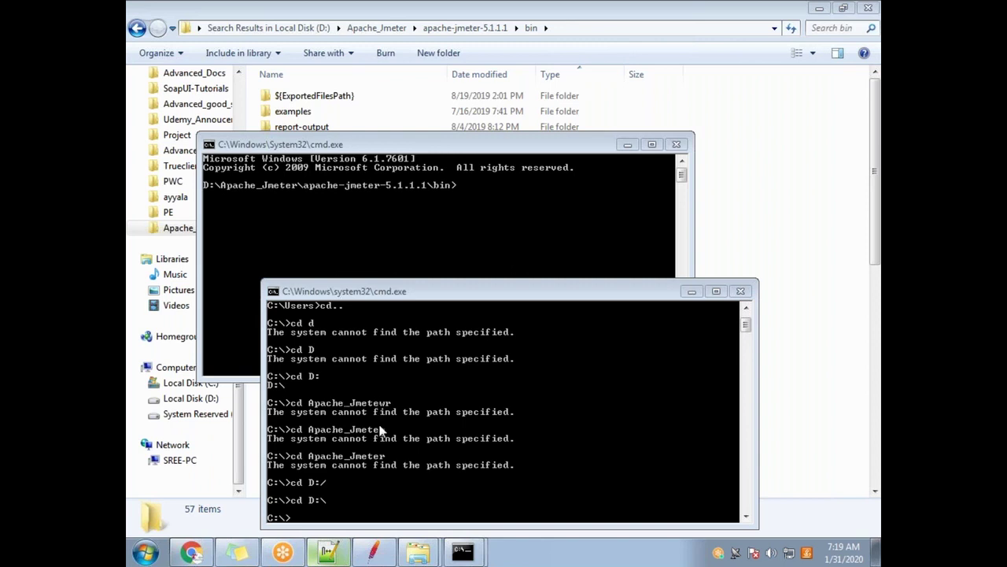
Step: Reopen the bin folder inside Apache_Jmeter\apache-jmeter-5.1.1.1 in the file explorer and copy its full path
click(559, 31)
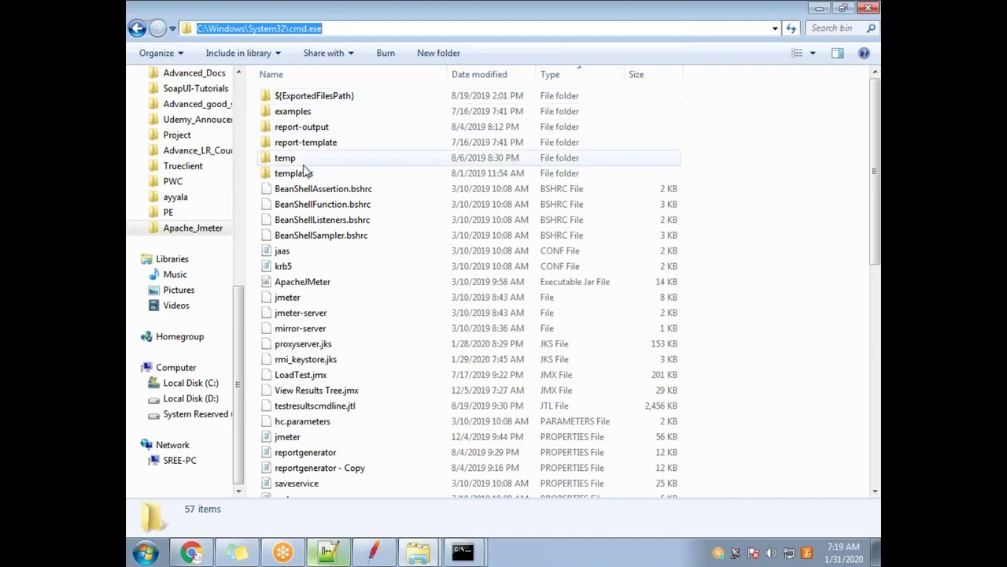
click(193, 227)
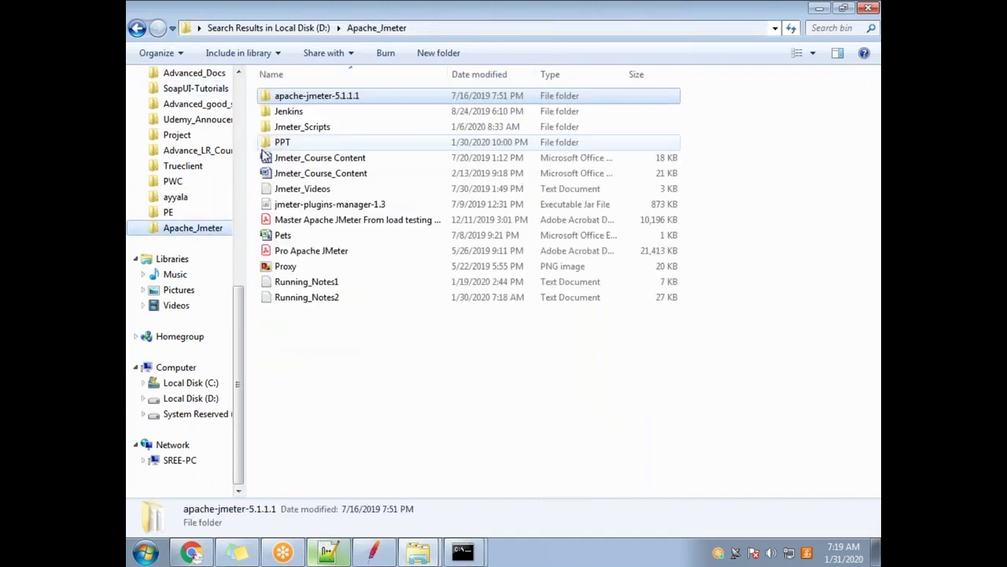
double_click(340, 99)
double_click(310, 116)
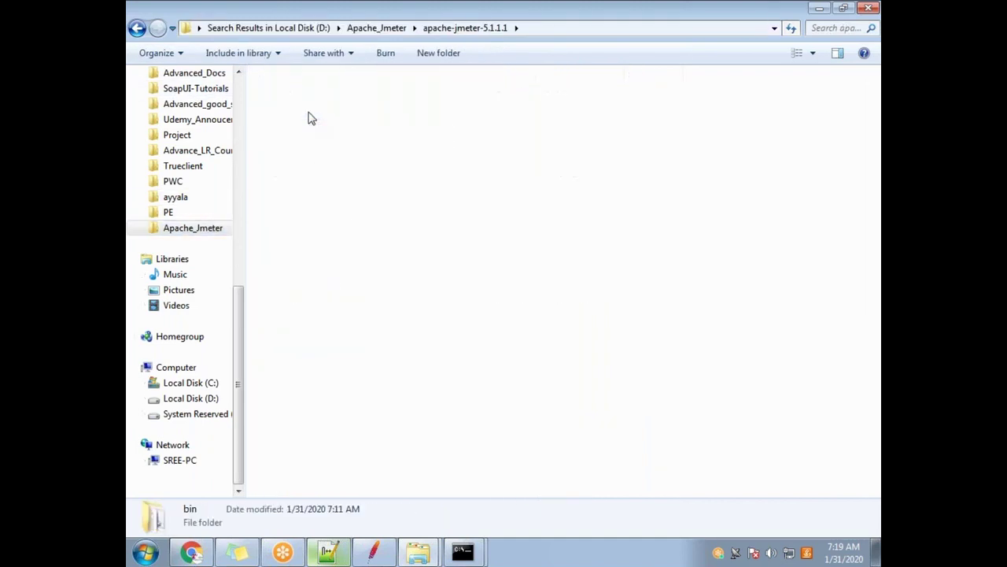
click(564, 28)
key(super+c)
Step: Try to cd to the pasted path D:\Apache_Jmeter\apache-jmeter-5.1.1.1\bin in the second command prompt, and close that window
click(462, 551)
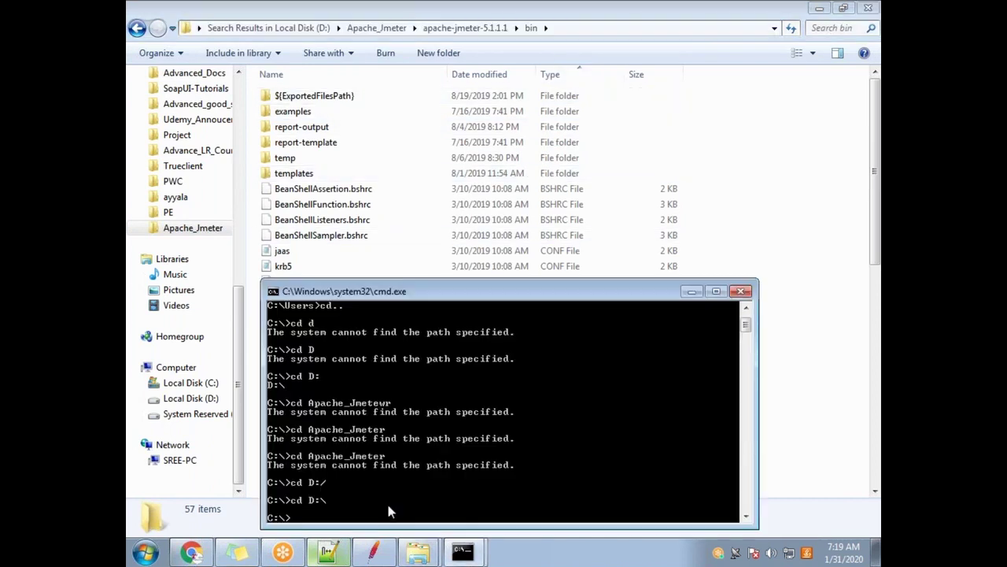
text(cd)
right_click(322, 515)
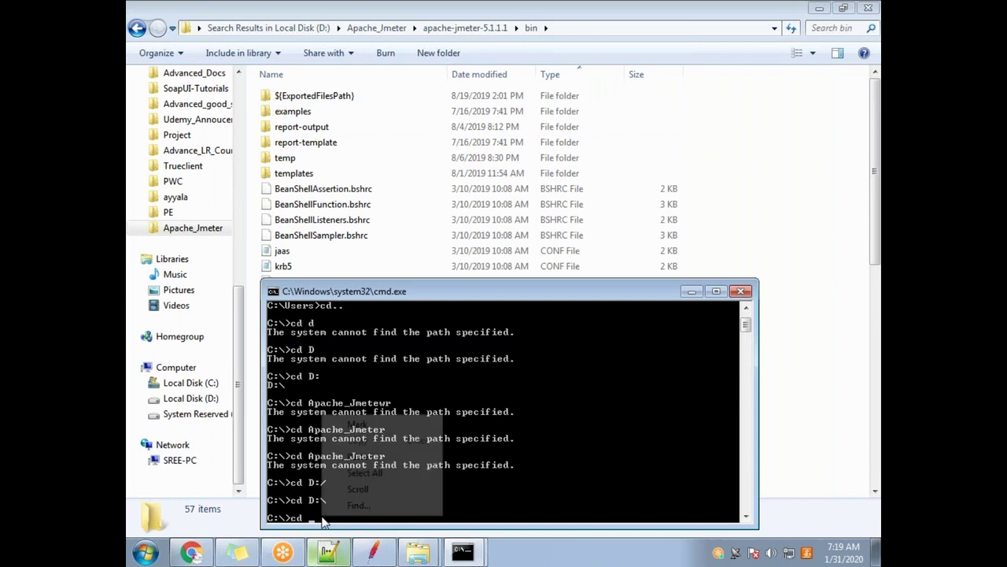
click(358, 456)
key(Return)
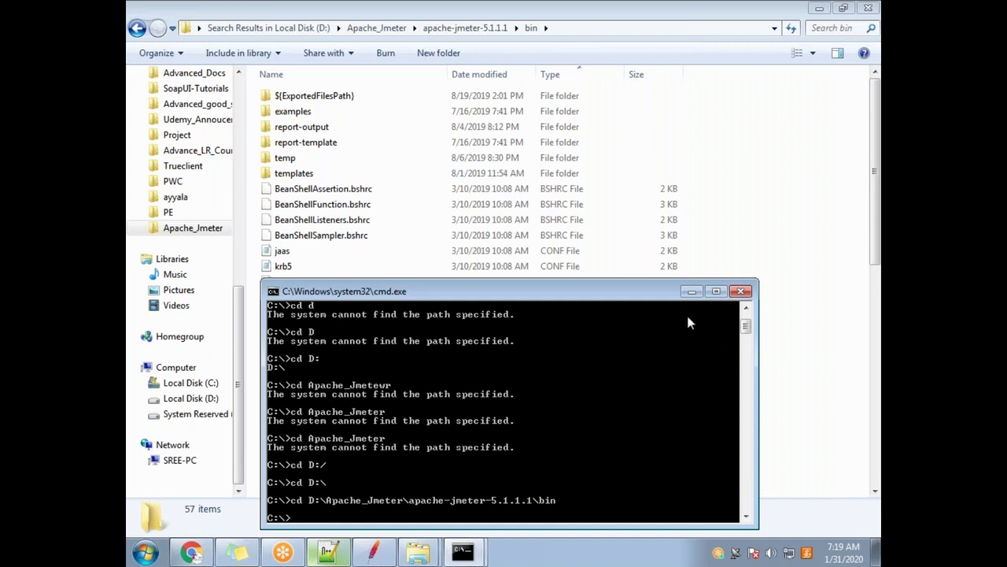
click(743, 291)
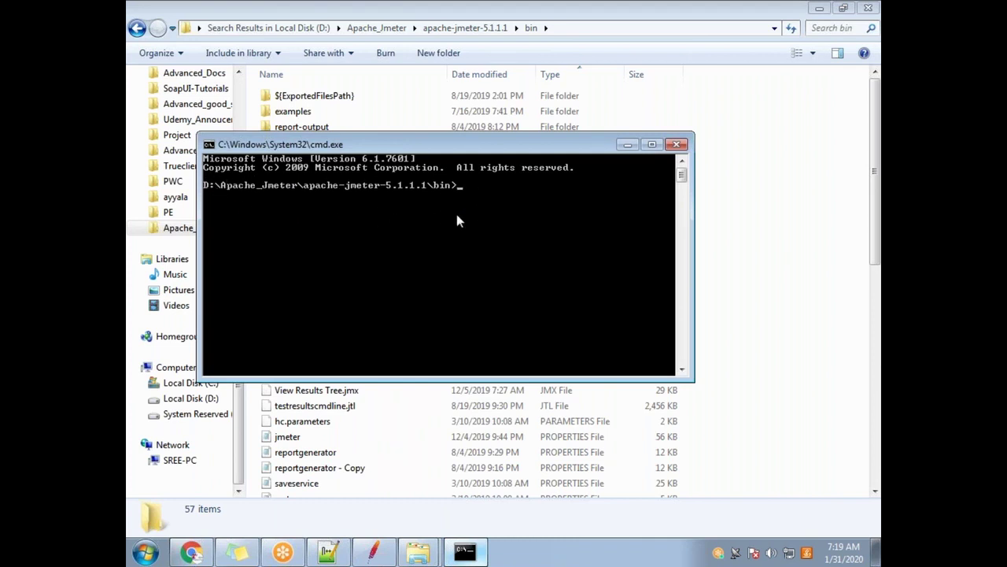
Step: Begin the dashboard report command with "jmeter -g" in the command prompt at JMeter's bin folder
drag(471, 148, 516, 215)
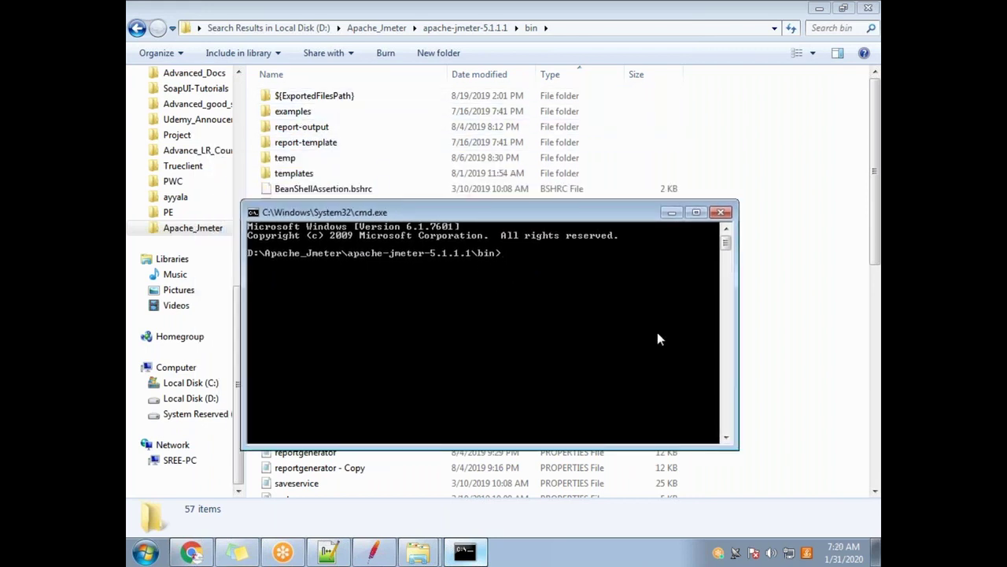
text(jmeter)
text(g)
Step: Copy the Load_test_Scripts folder path from the file explorer and append it to the jmeter command with a trailing backslash
key(alt+Tab)
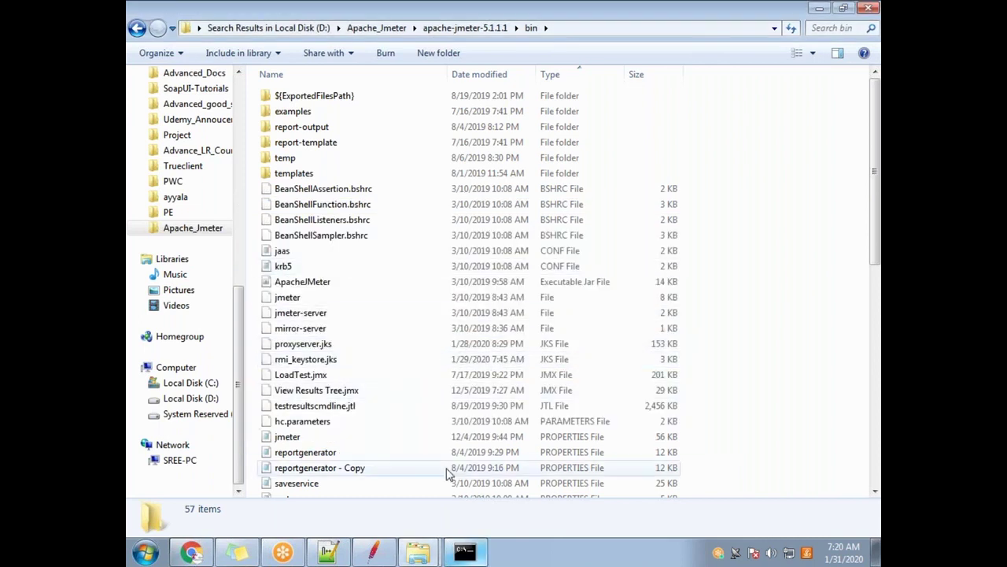
click(417, 552)
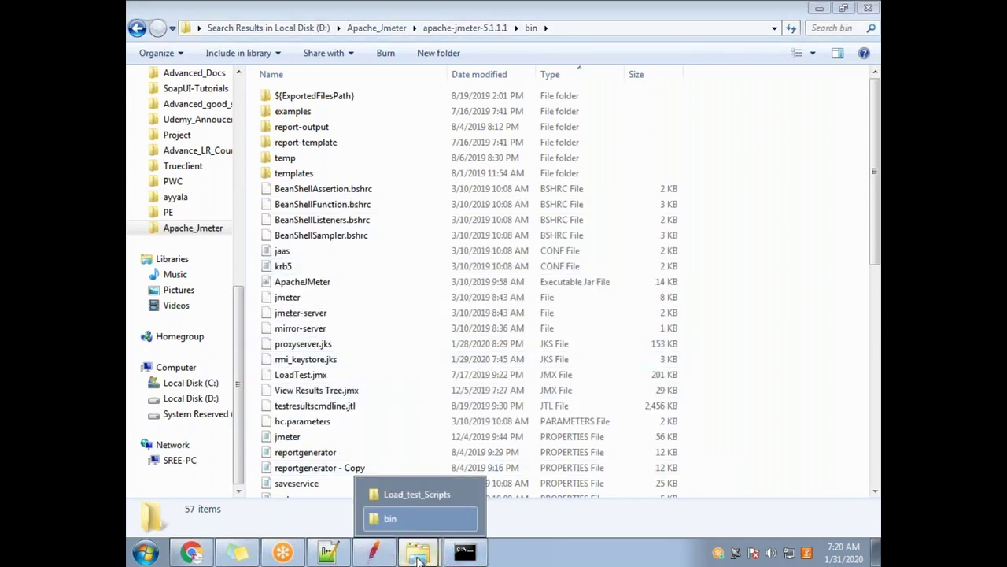
click(428, 488)
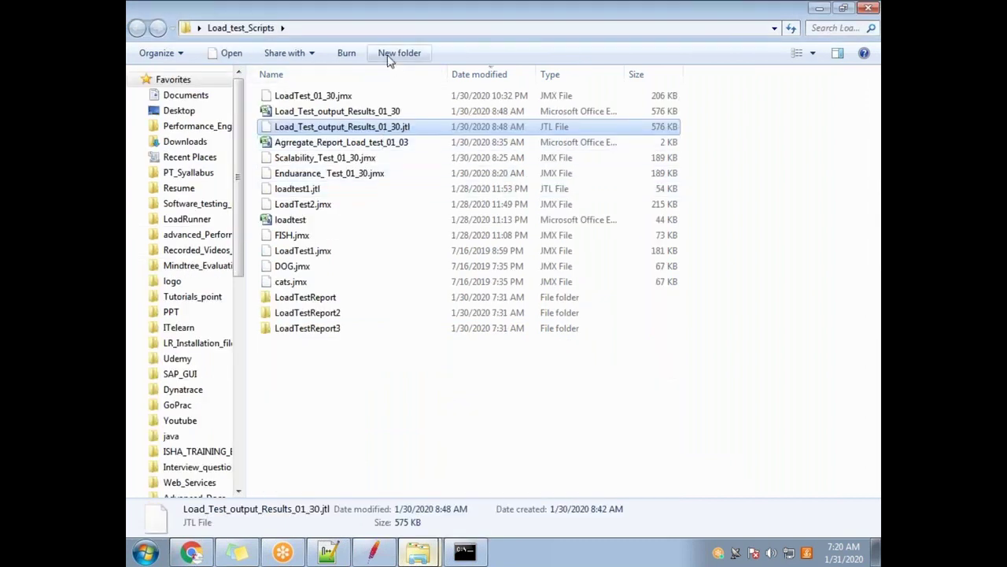
click(344, 30)
key(super+c)
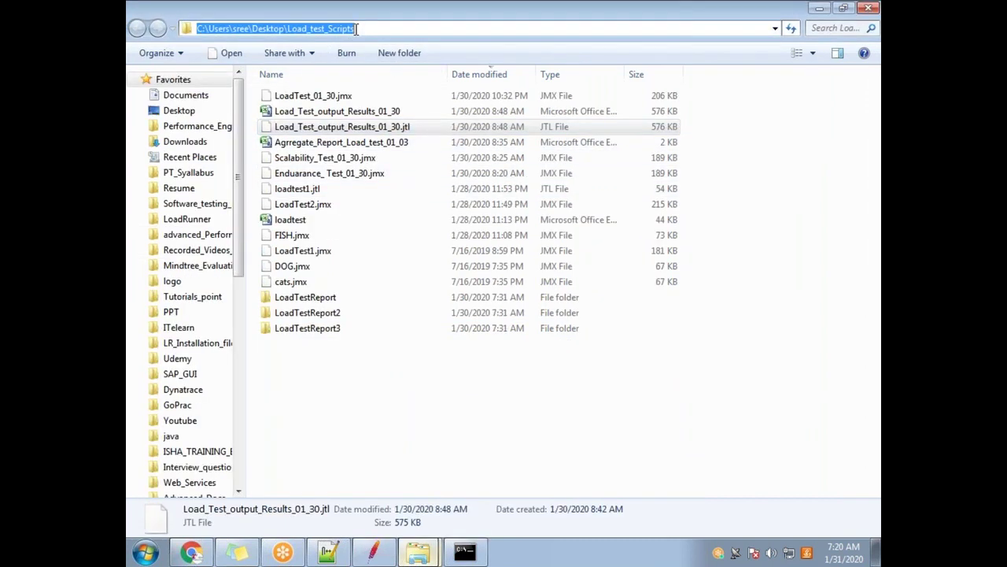
key(alt+Tab)
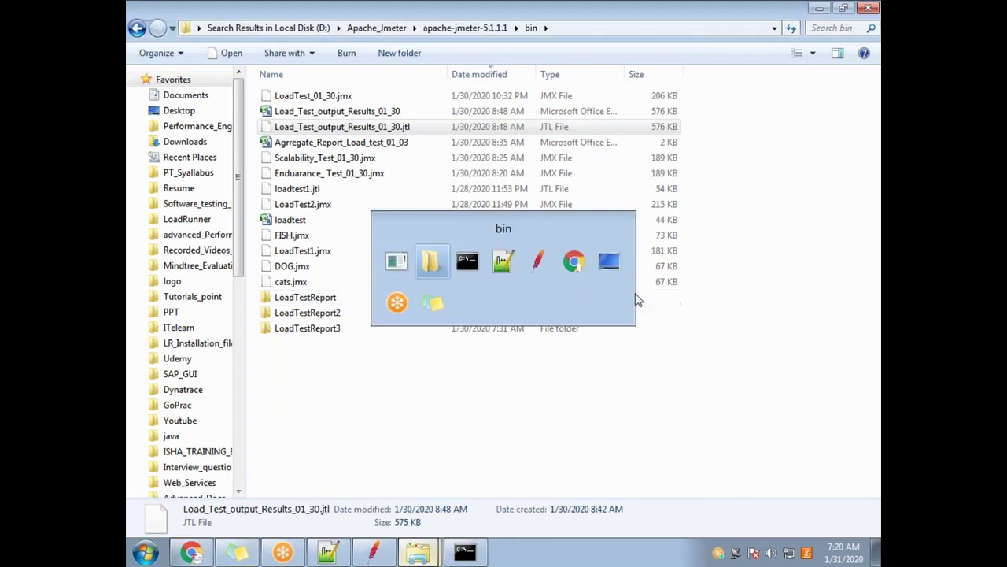
click(464, 551)
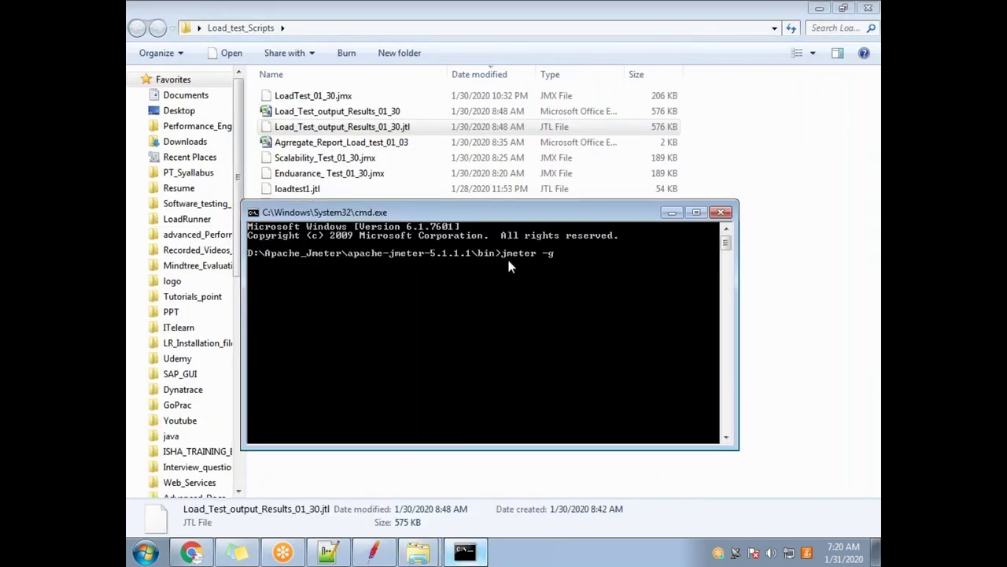
right_click(562, 255)
click(587, 296)
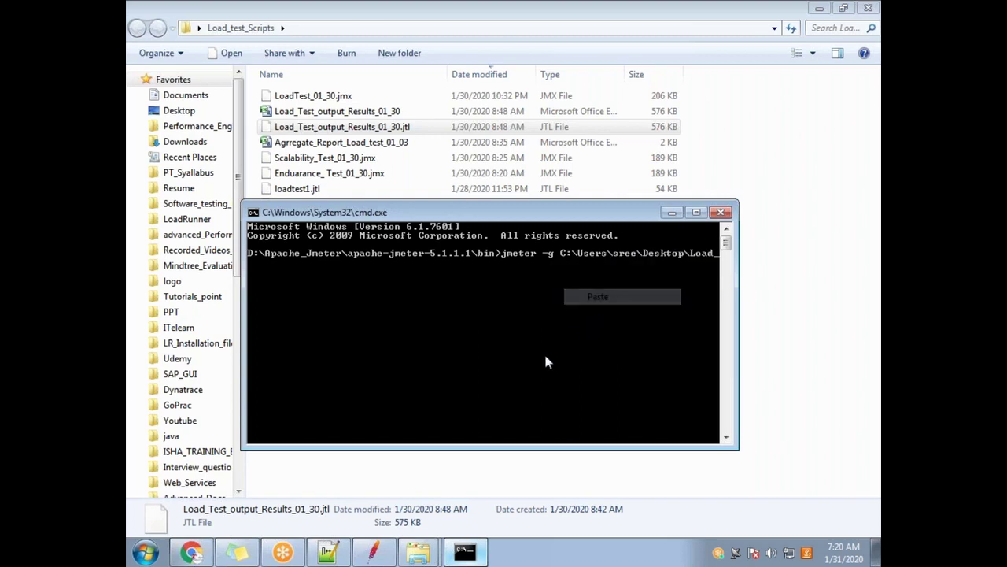
text(\)
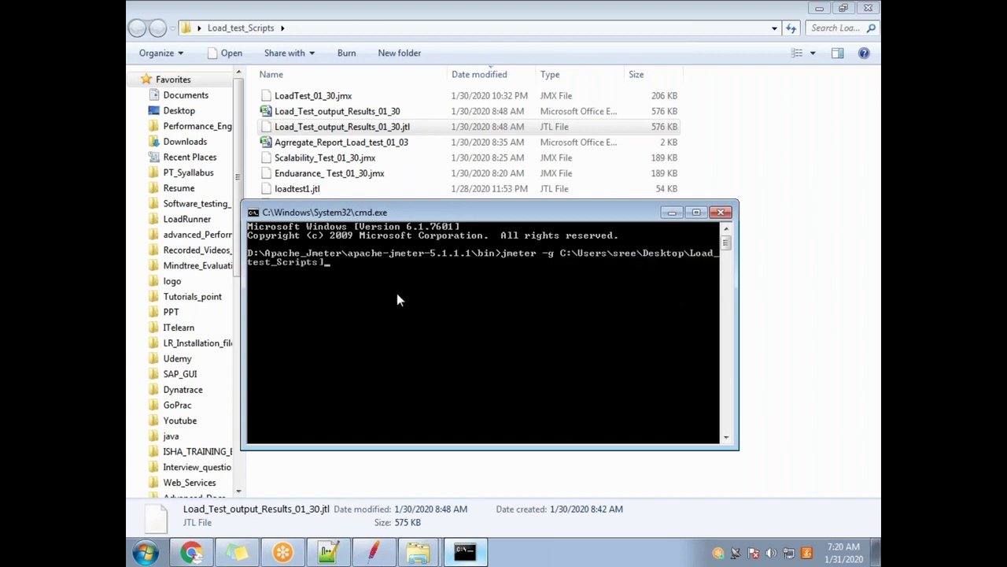
Step: Copy the file name Load_Test_output_Results_01_30.jtl, append it to the command's input path, and add the -o option
key(alt+Tab)
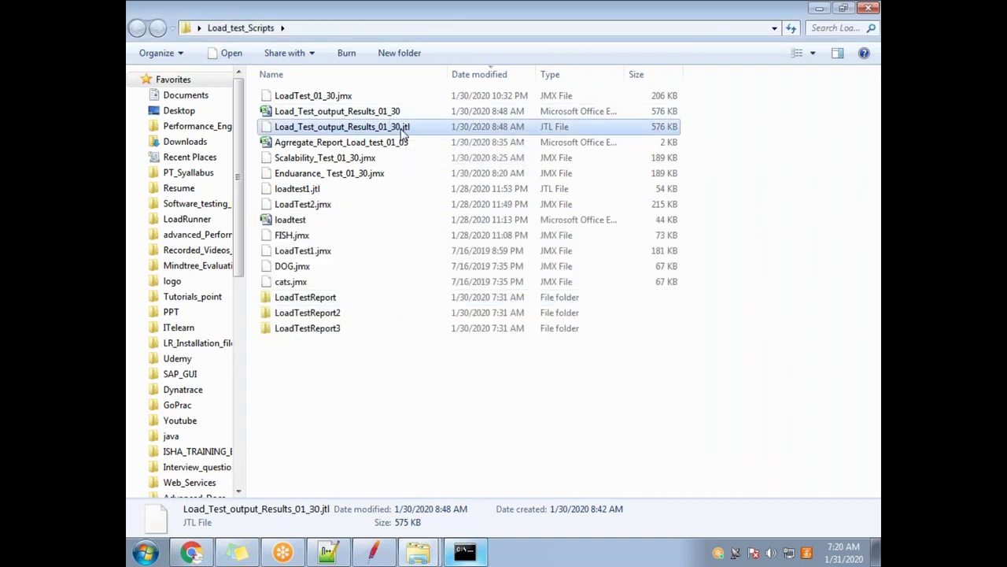
right_click(402, 133)
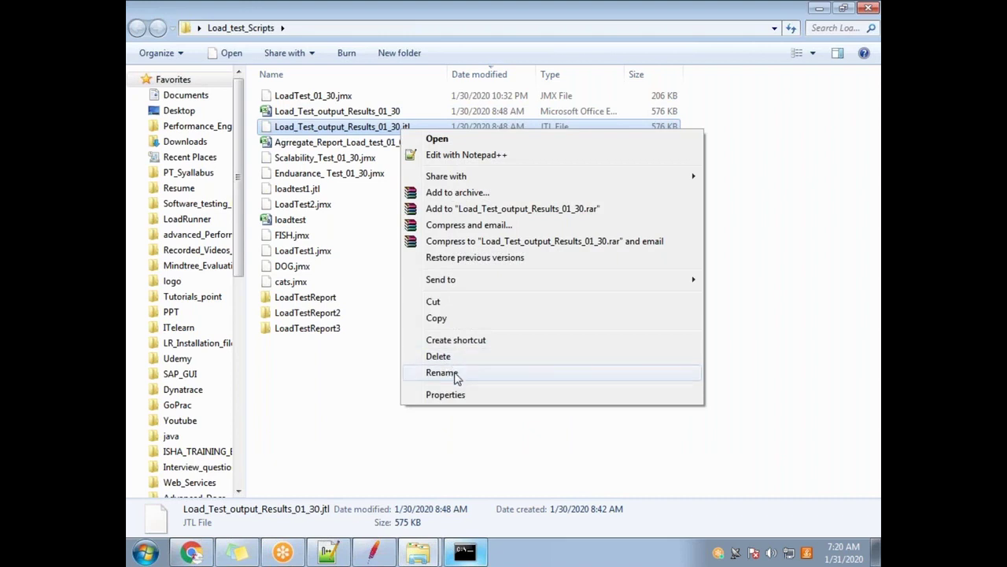
click(455, 372)
key(ctrl+a)
key(super+c)
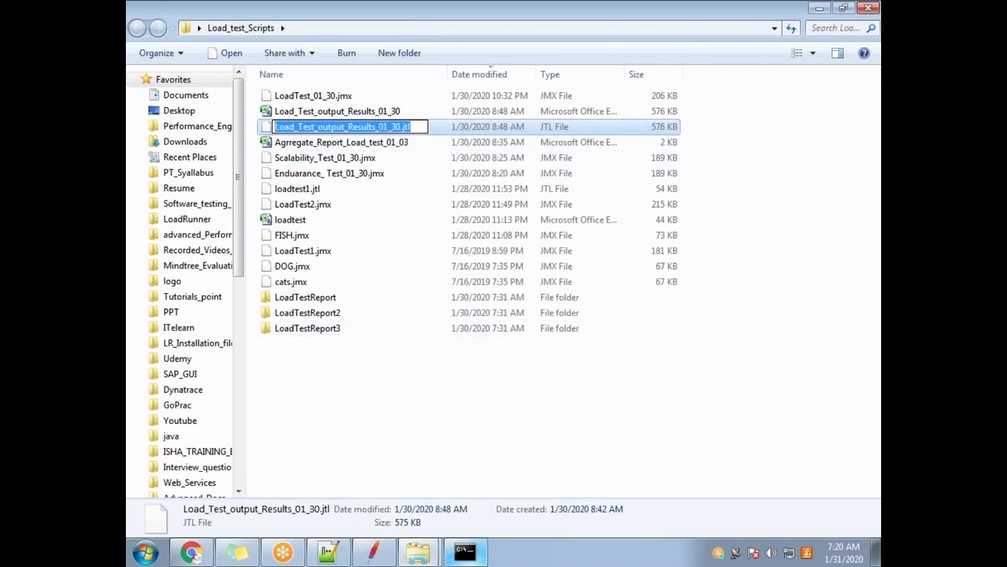
key(alt+Tab)
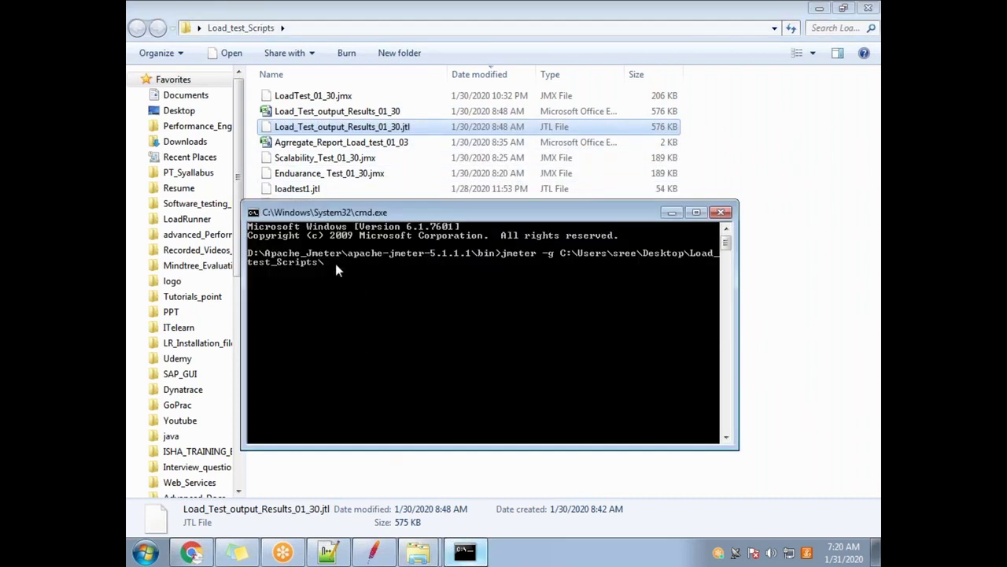
right_click(337, 264)
click(360, 306)
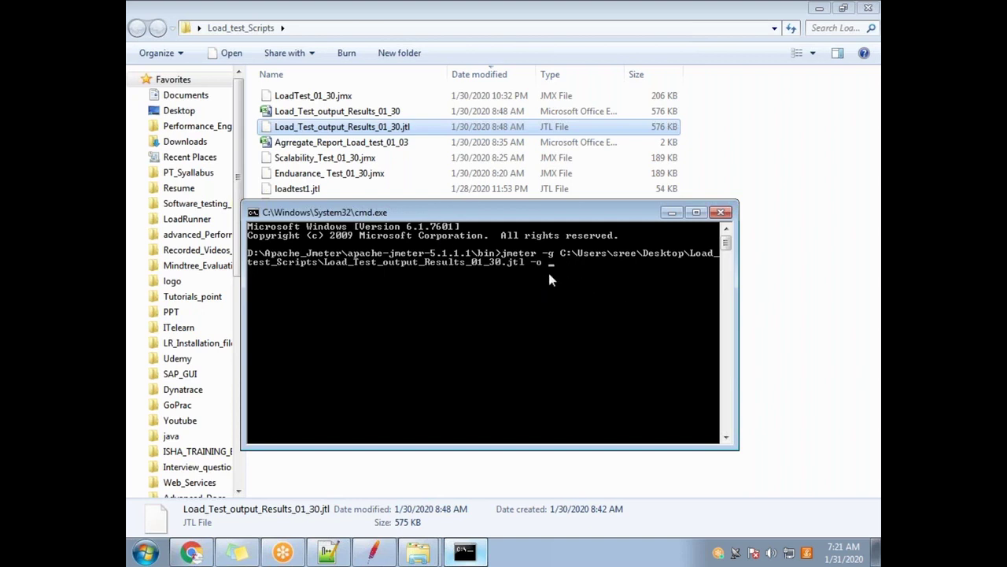
Step: Complete the command's output path with the Load_test_Scripts folder path followed by \LoadTestResults_01_31
click(465, 30)
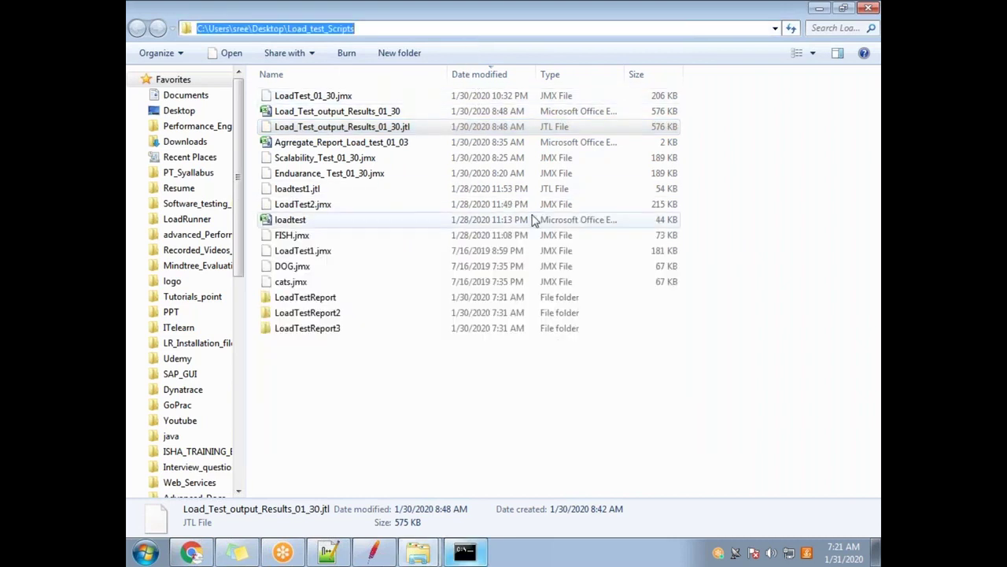
key(ctrl+c)
key(alt+Tab)
right_click(555, 265)
click(592, 311)
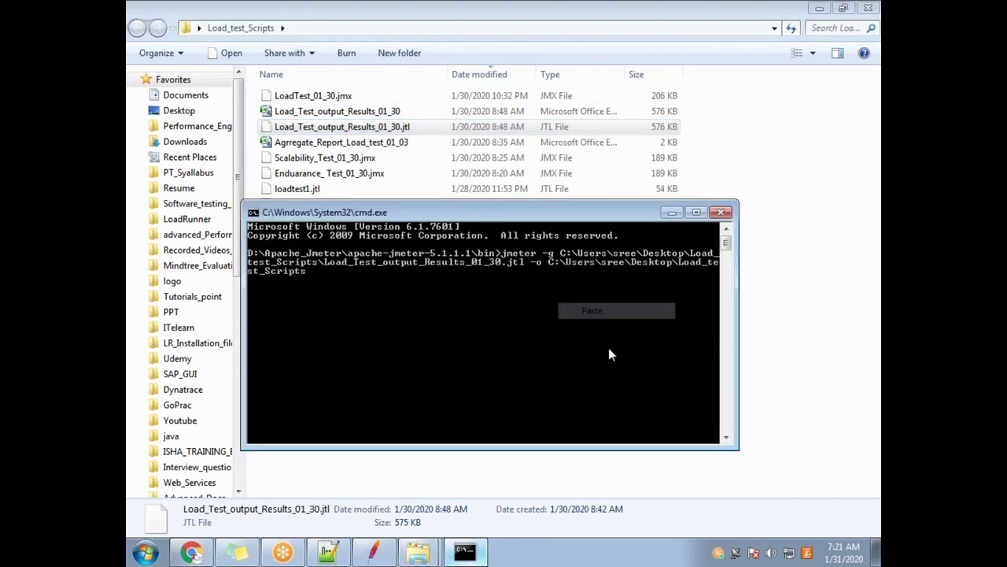
text(\)
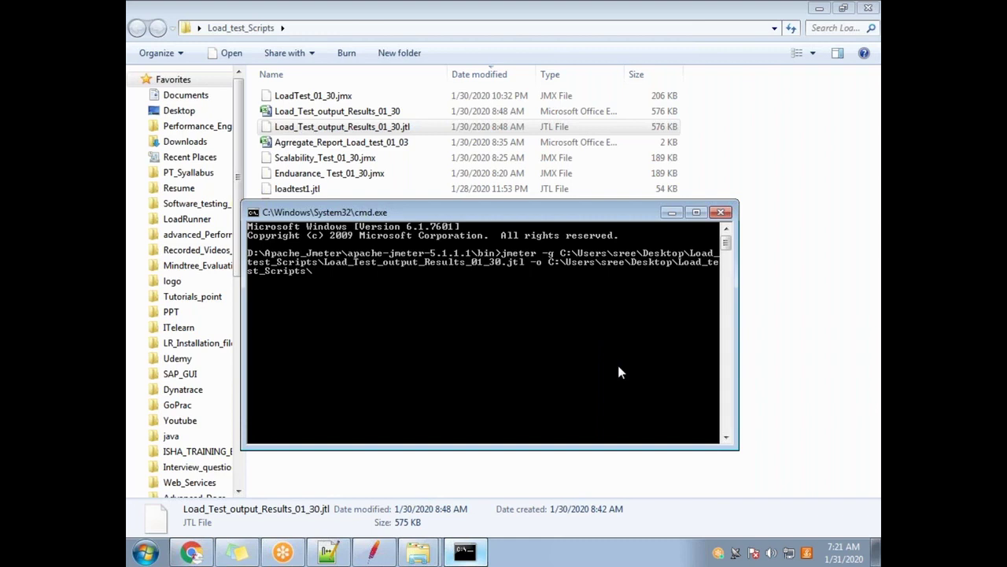
text(LoadTestResults)
text(_01_31)
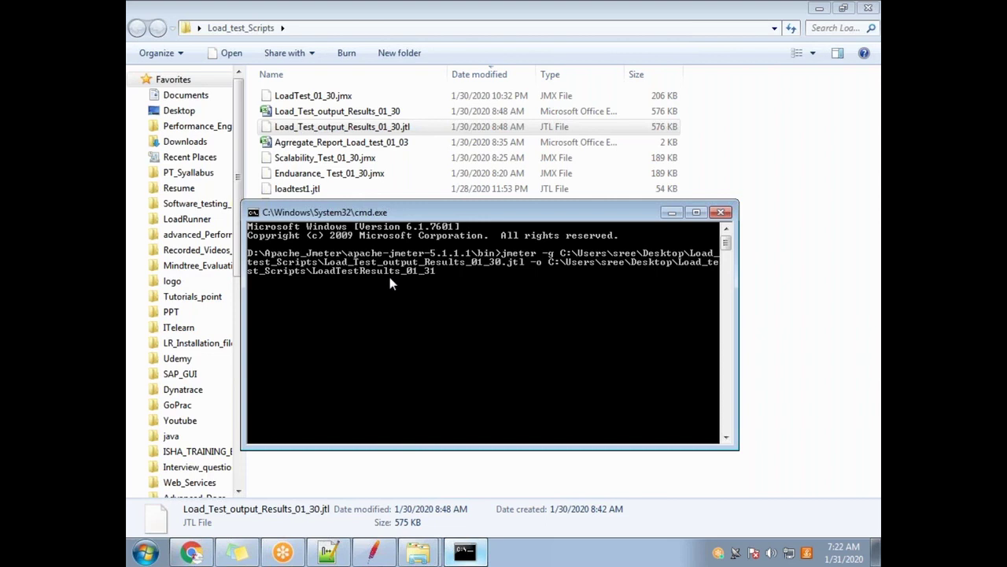
Step: Run the report command, minimize the command prompt and select the LoadTestResults_01_31 folder in Load_test_Scripts
key(Return)
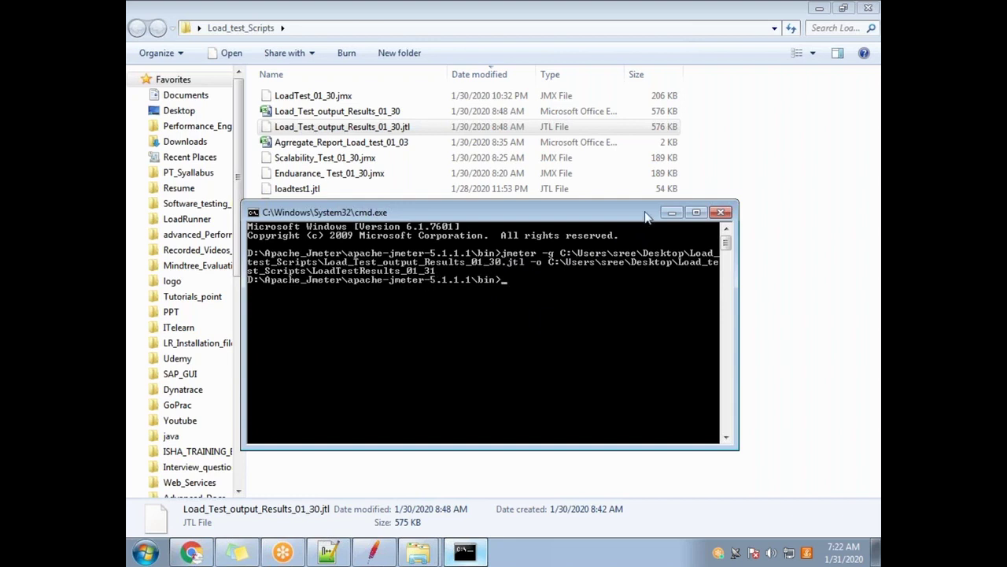
click(671, 213)
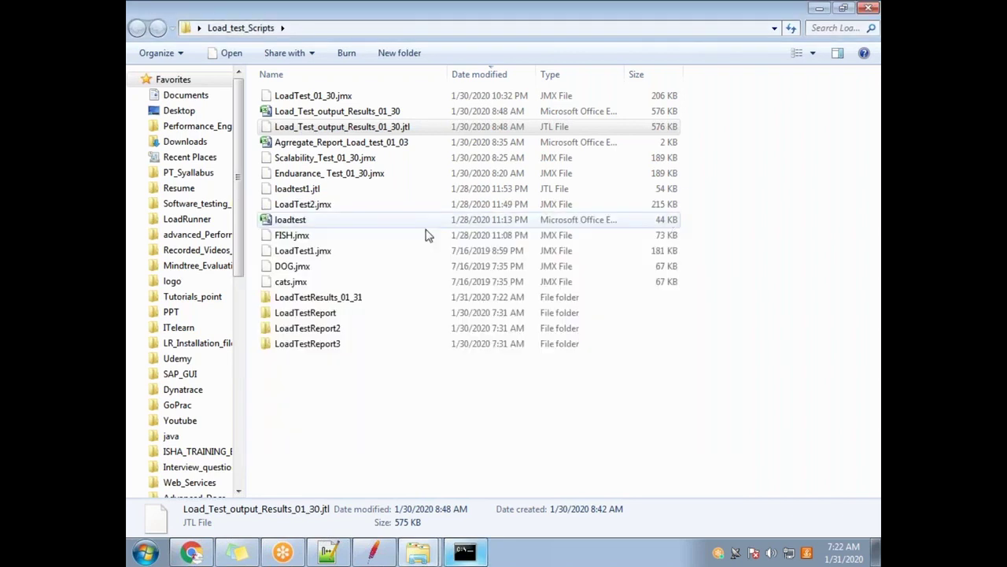
click(318, 297)
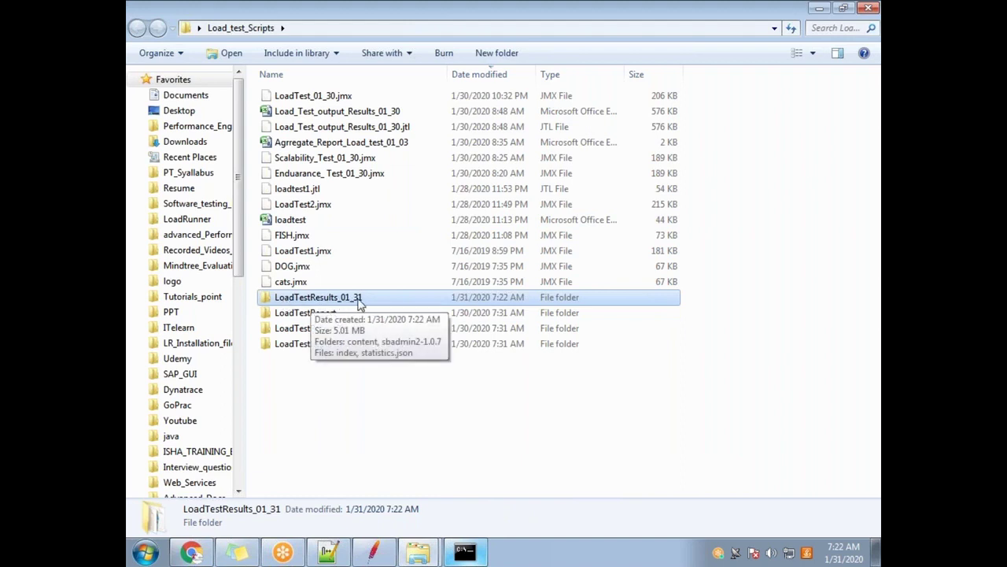
Step: In the Notepad++ running notes, add the lines "cmd ---> go the bin folder" and "---> run this command" below "cmd line"
click(328, 551)
key(Return)
key(Return)
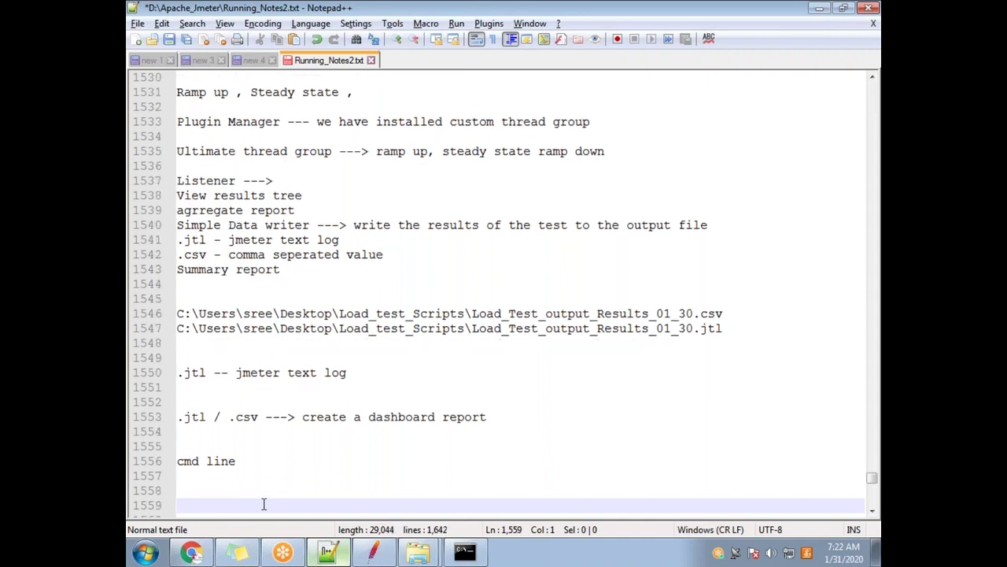
text(cmd ---> go t)
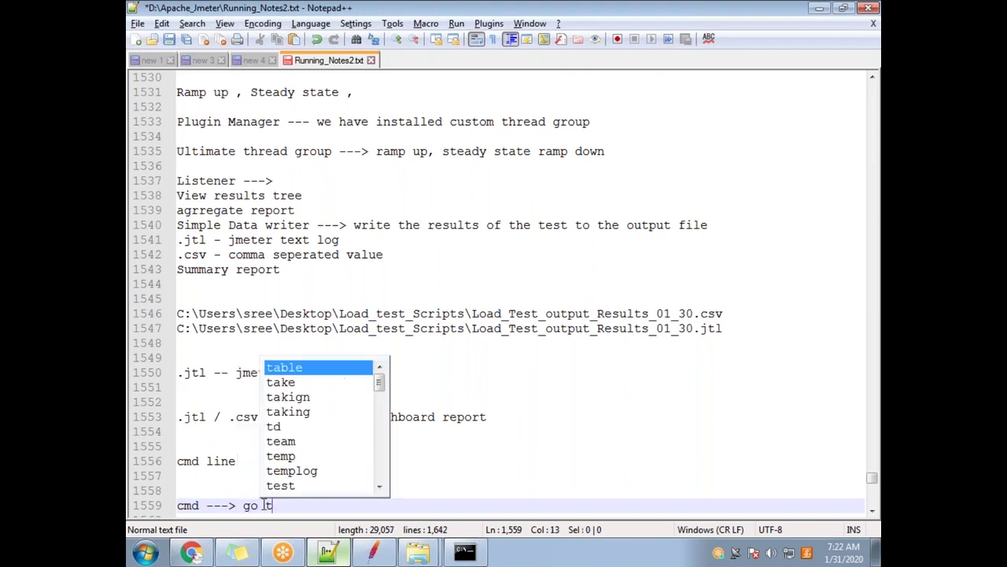
text(he bin folder)
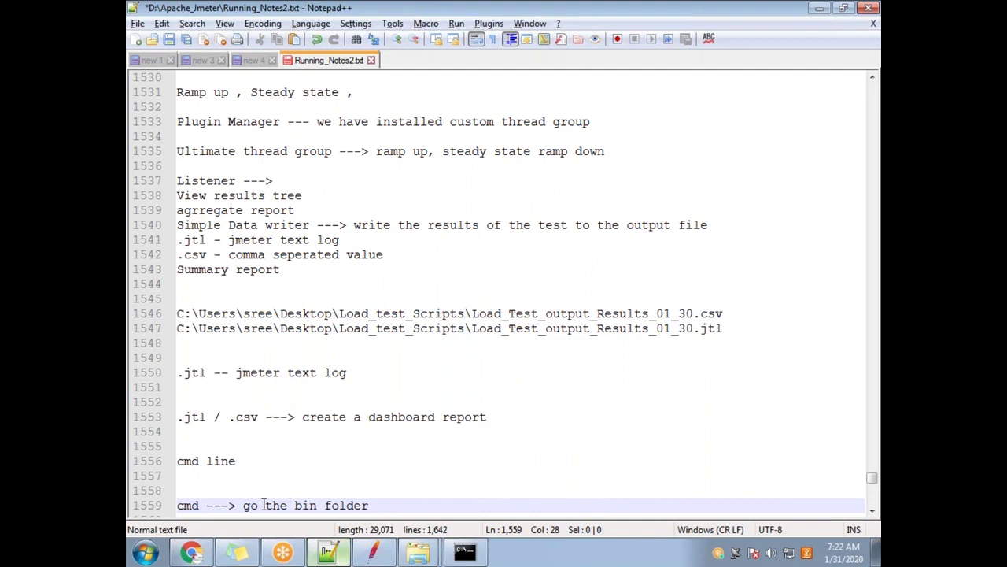
key(Return)
text(---)
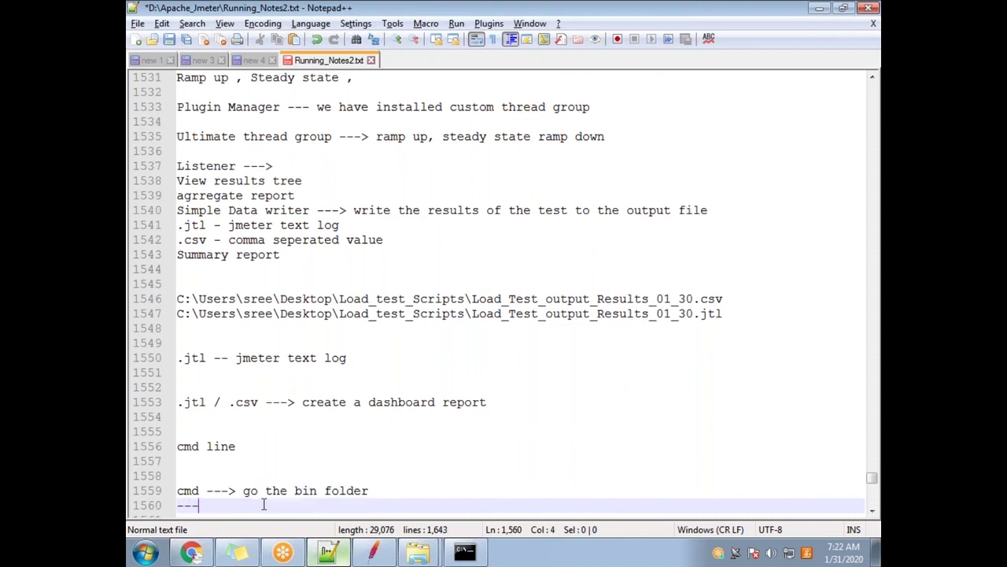
text(> run t)
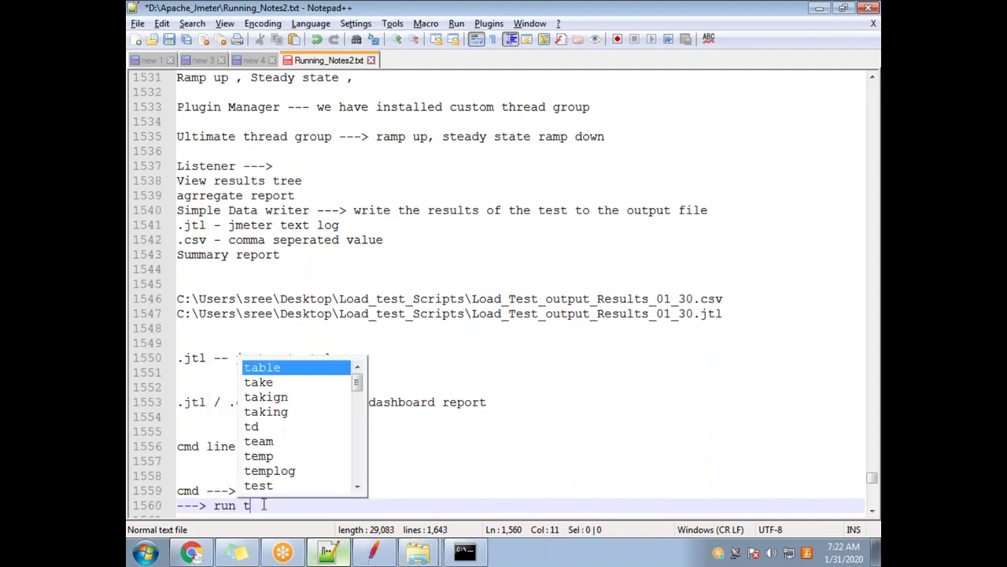
text(his command)
key(Return)
key(Return)
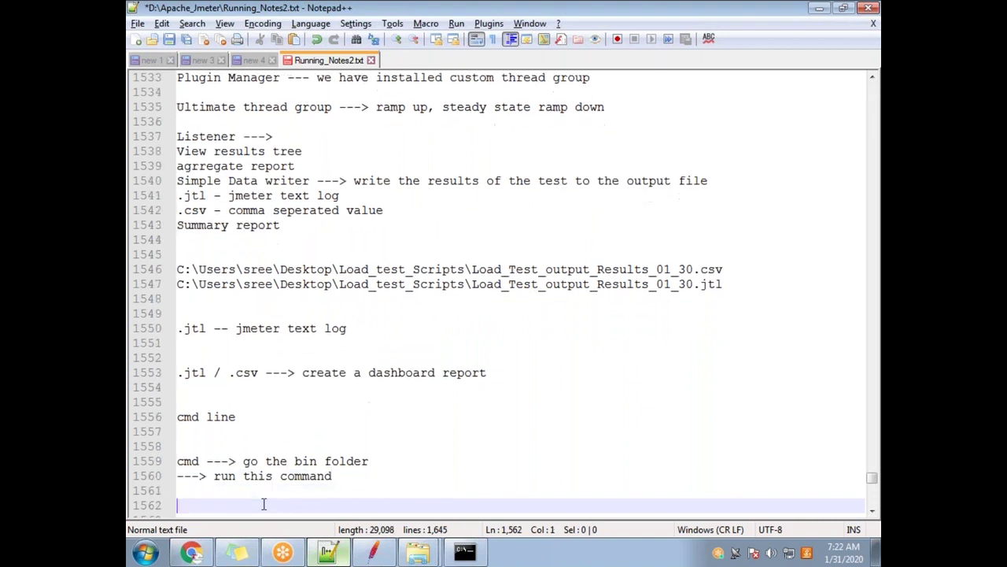
Step: In the running notes, write jmeter -g followed by the Load_test_Scripts location copied from the properties of Load_Test_output_Results_01_30.jtl
text(jmeter -g)
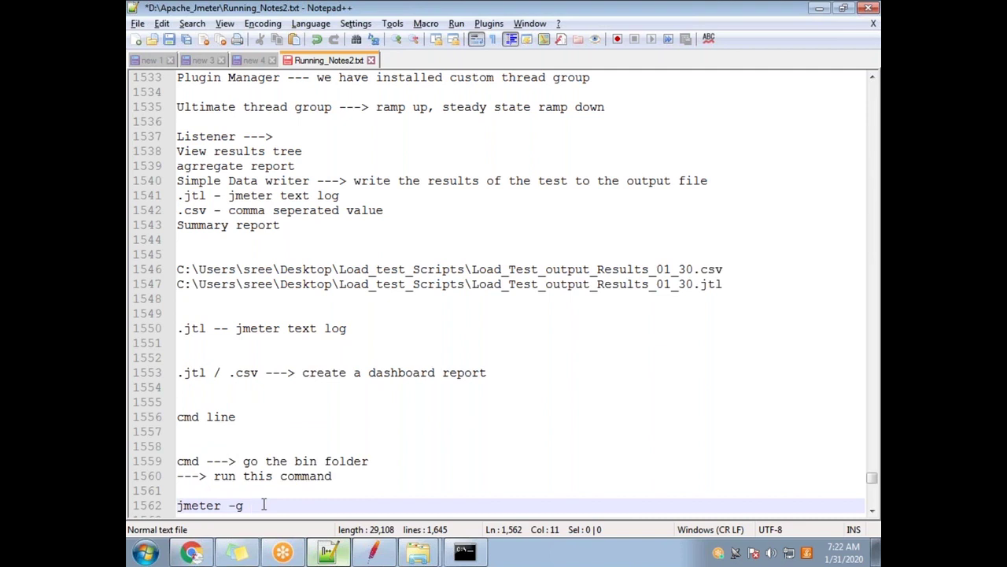
mouse_move(419, 552)
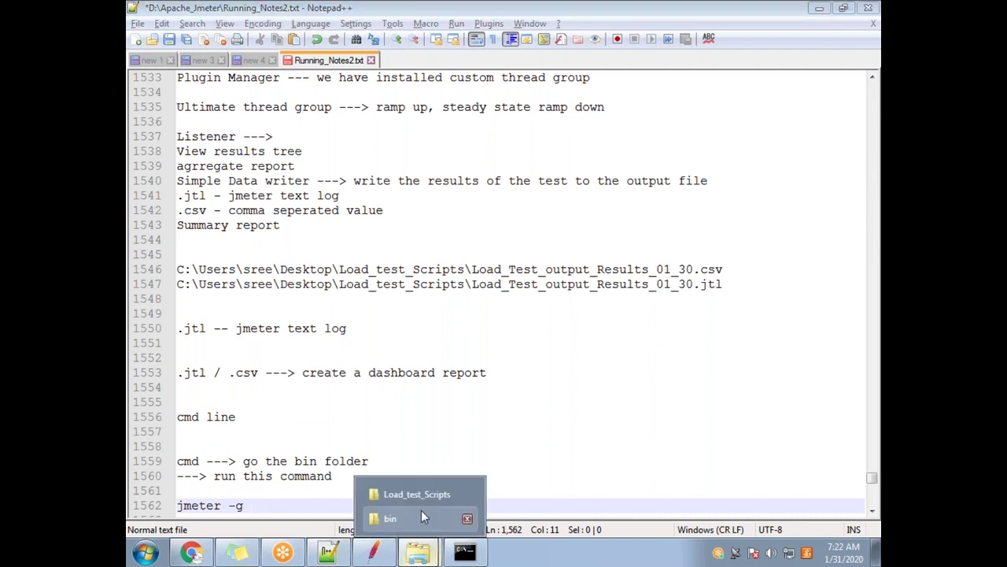
click(423, 501)
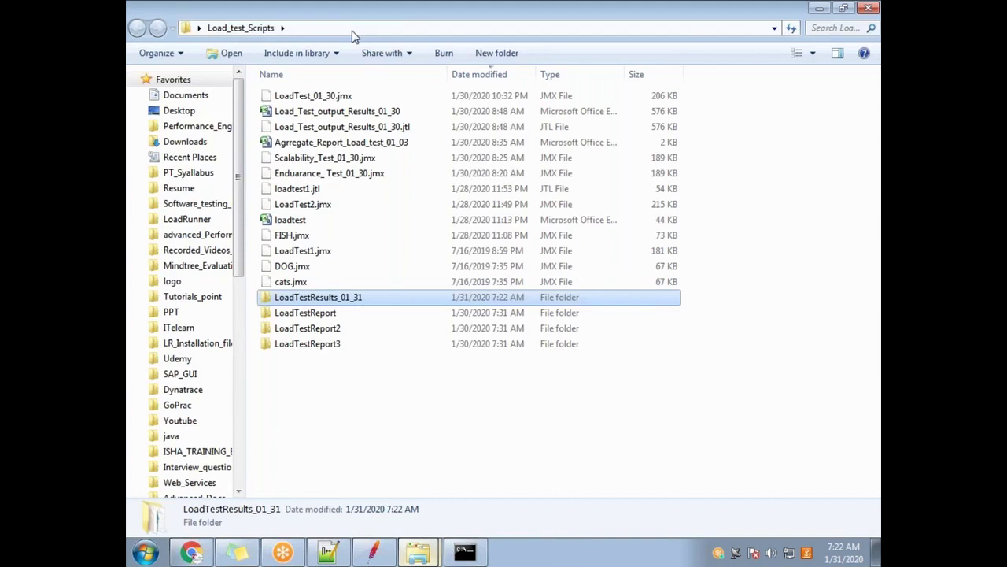
click(352, 30)
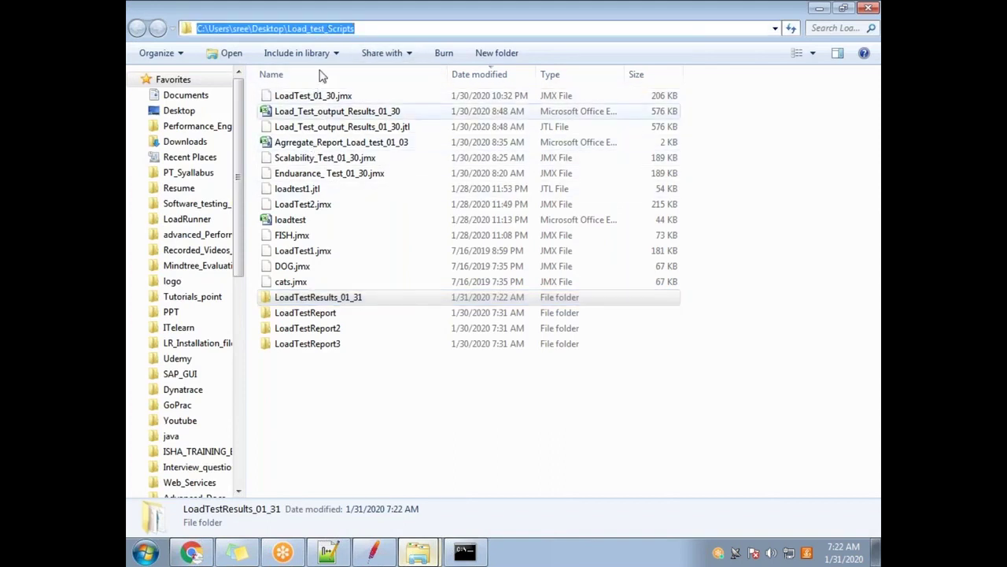
click(383, 132)
right_click(383, 132)
click(427, 394)
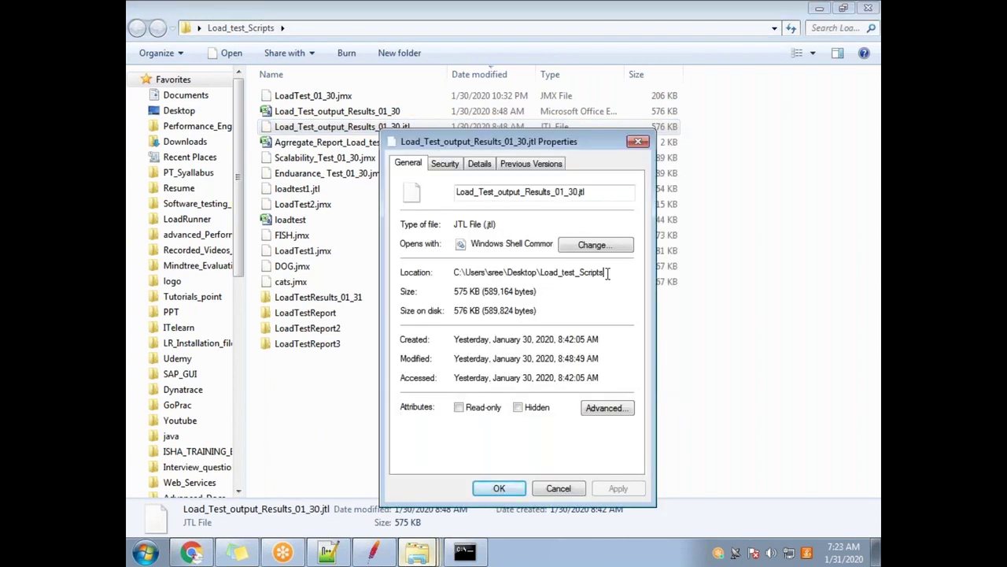
drag(605, 275, 425, 270)
key(ctrl+c)
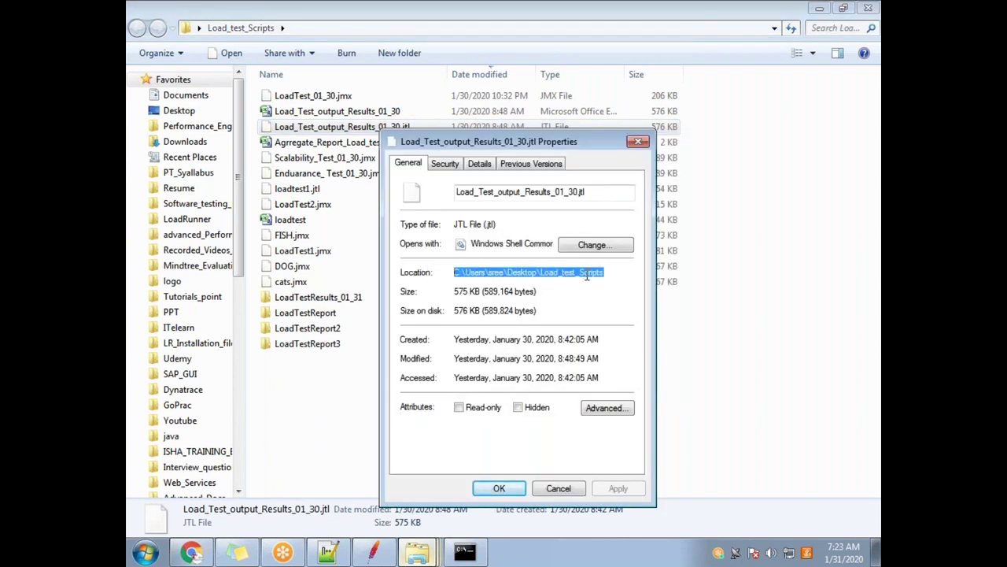
click(335, 555)
key(ctrl+v)
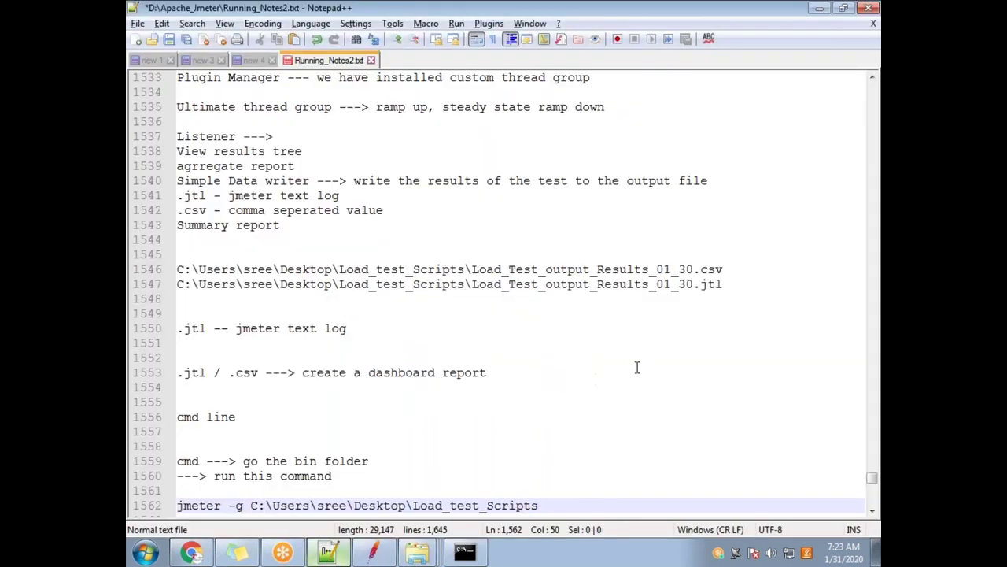
Step: Copy the file name Load_Test_output_Results_01_30.jtl from its properties and append it after a backslash to the noted command's input path
key(alt+Tab)
drag(606, 192, 456, 192)
key(ctrl+c)
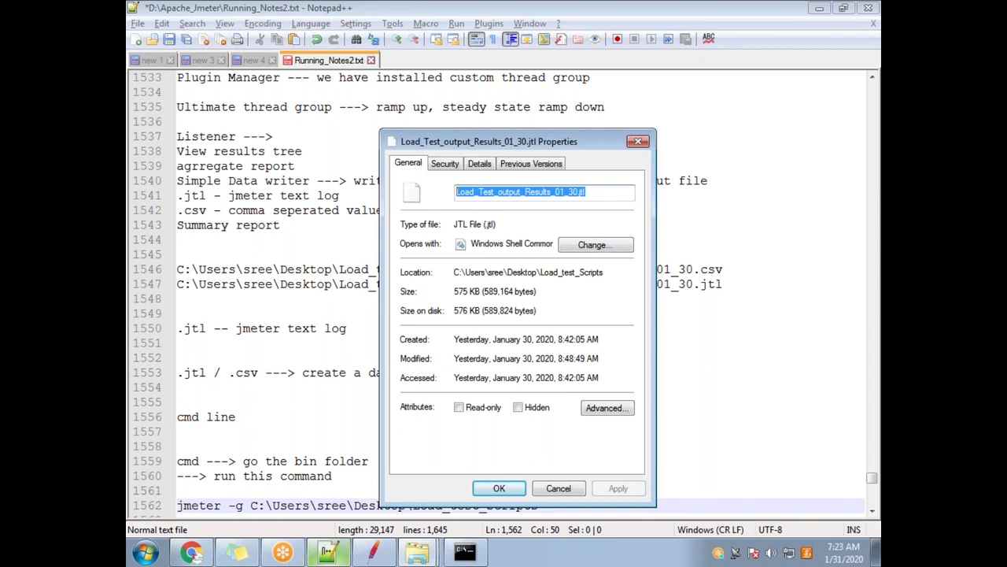
key(alt+Tab)
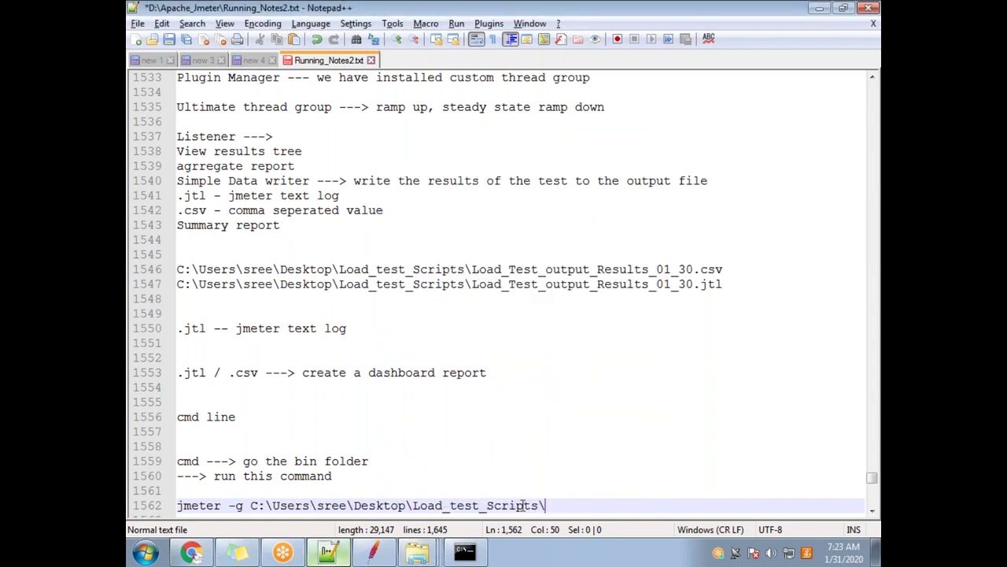
key(ctrl+v)
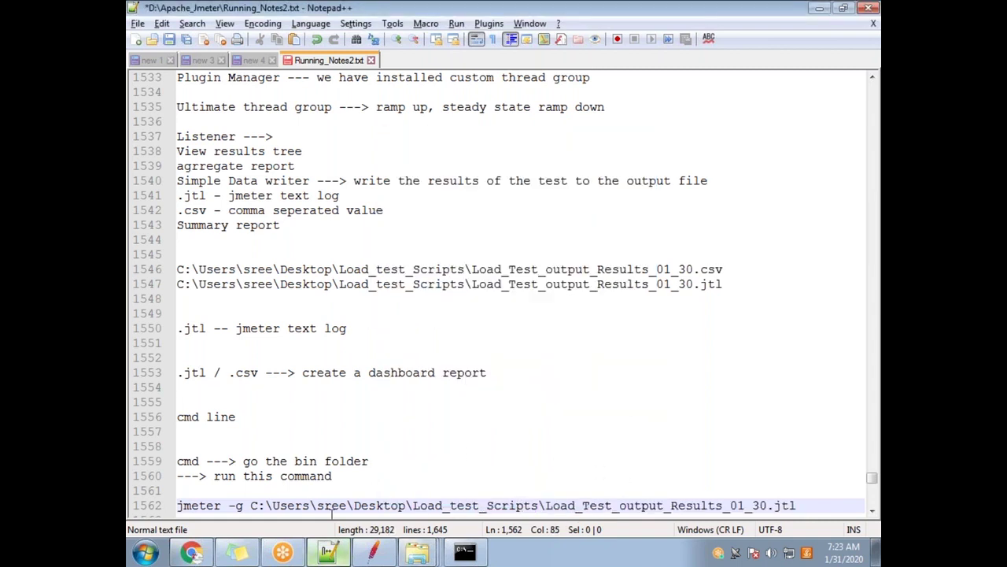
drag(801, 508, 250, 507)
click(508, 507)
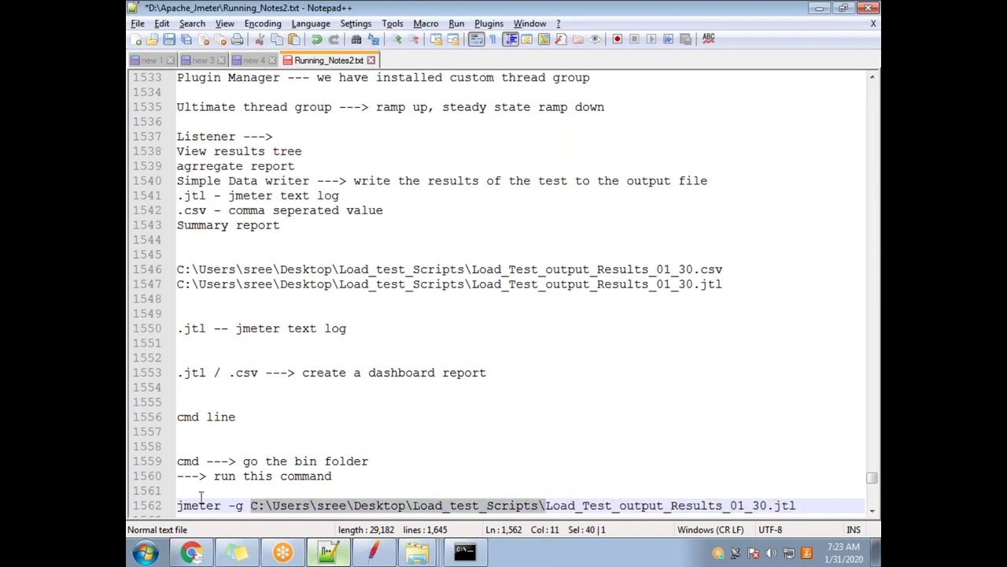
drag(798, 508, 543, 508)
drag(796, 507, 250, 505)
Step: Add the -o option to the noted command, followed by the copied Load_test_Scripts folder path and \Lodtestresults
click(818, 506)
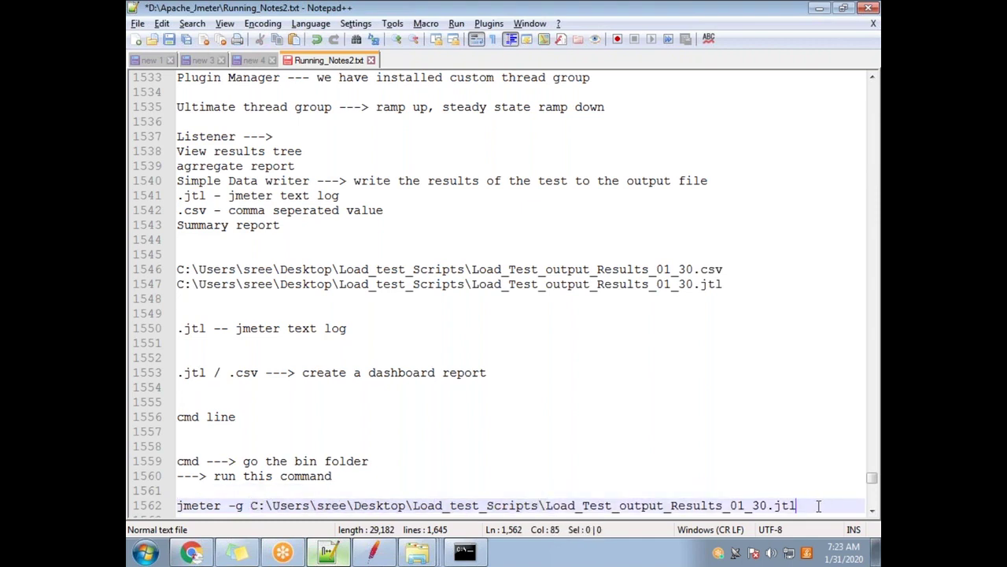
text(-o)
key(alt+Tab)
click(559, 486)
key(alt+Tab)
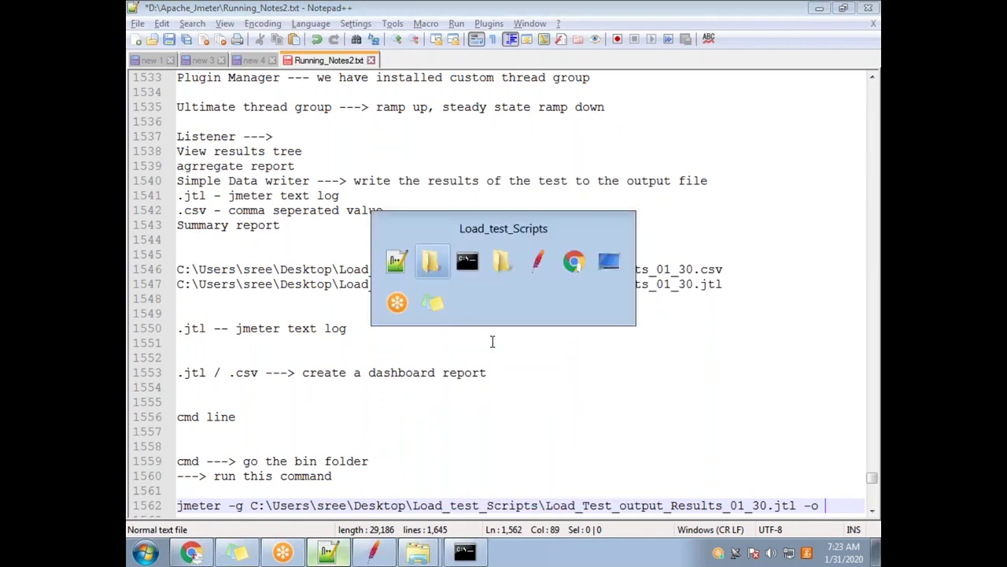
click(417, 29)
key(super+c)
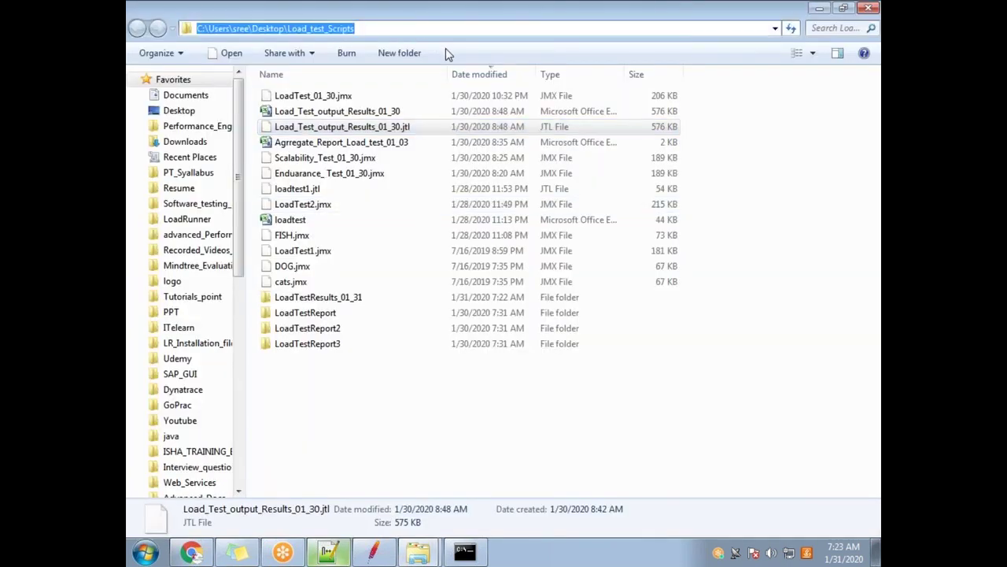
key(alt+Tab)
right_click(820, 509)
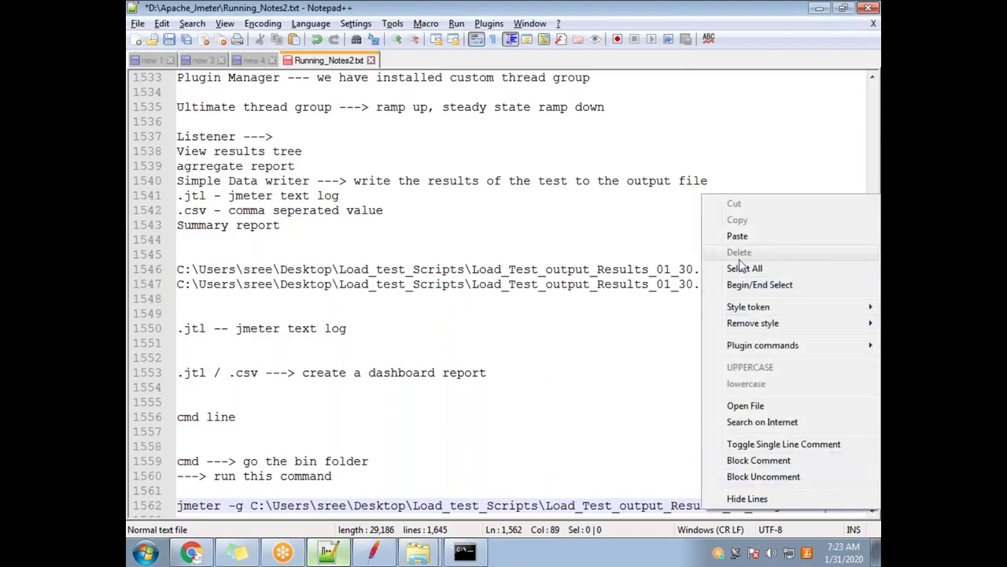
click(737, 235)
text(\Lodtestresults)
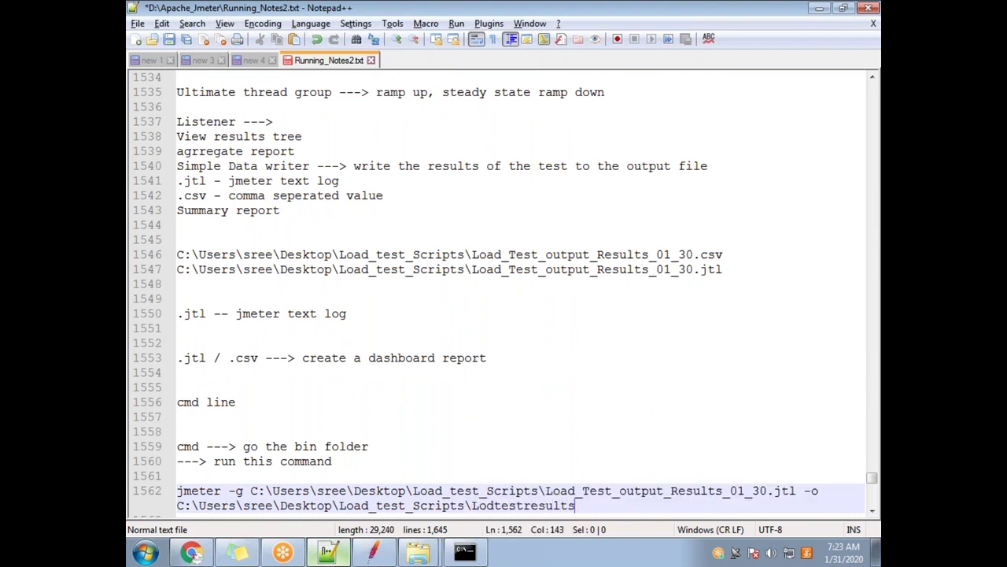
Step: Finish the output folder name in the noted command with the suffix _01_31 in place of a trial _test suffix
text(_test)
drag(625, 510, 169, 492)
double_click(617, 508)
click(618, 508)
key(BackSpace)
key(BackSpace)
key(BackSpace)
key(BackSpace)
key(BackSpace)
text(_01_31)
drag(645, 507, 155, 495)
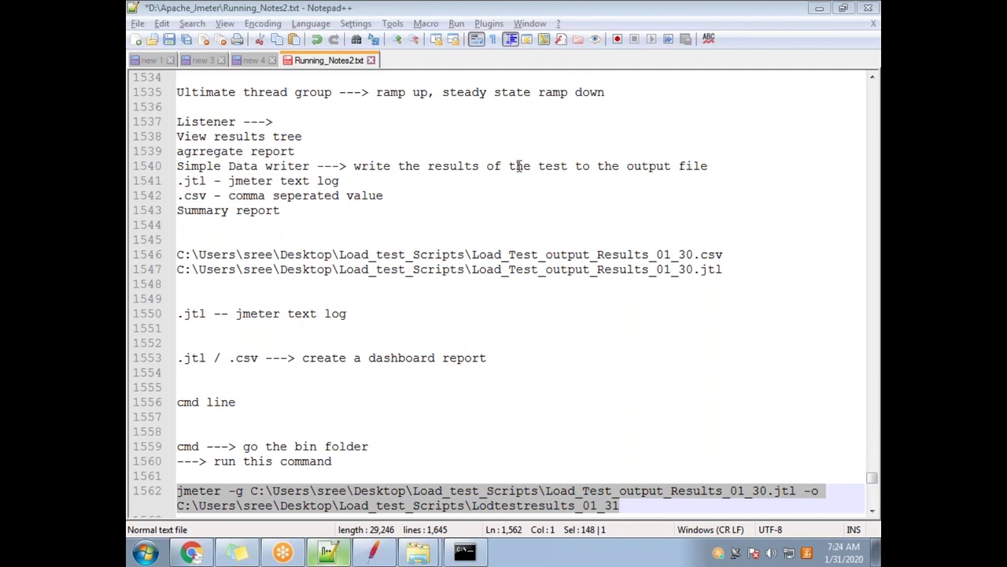
click(494, 447)
Step: Locate the LoadTestResults_01_31 folder in Load_test_Scripts and return to the running notes
mouse_move(417, 553)
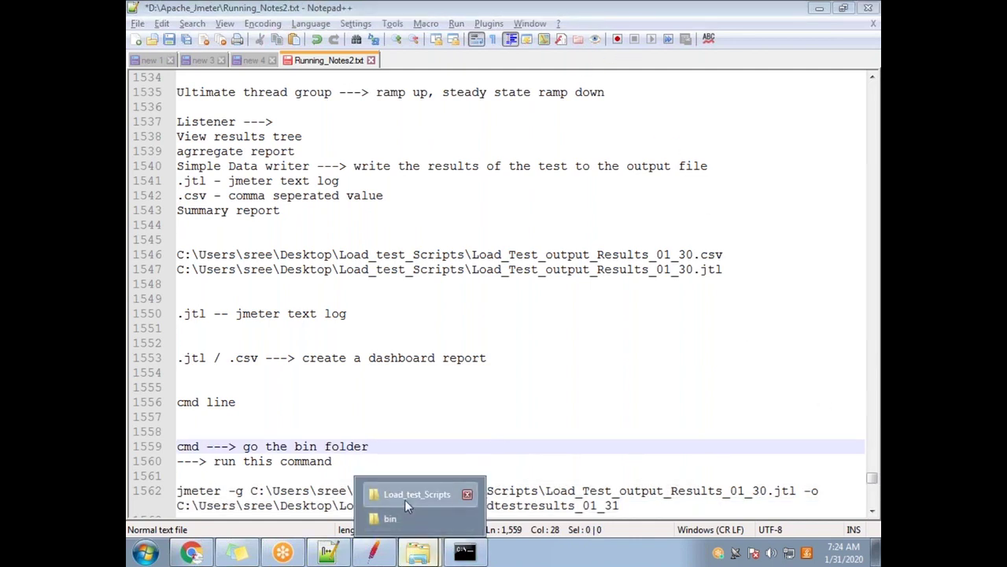
click(405, 499)
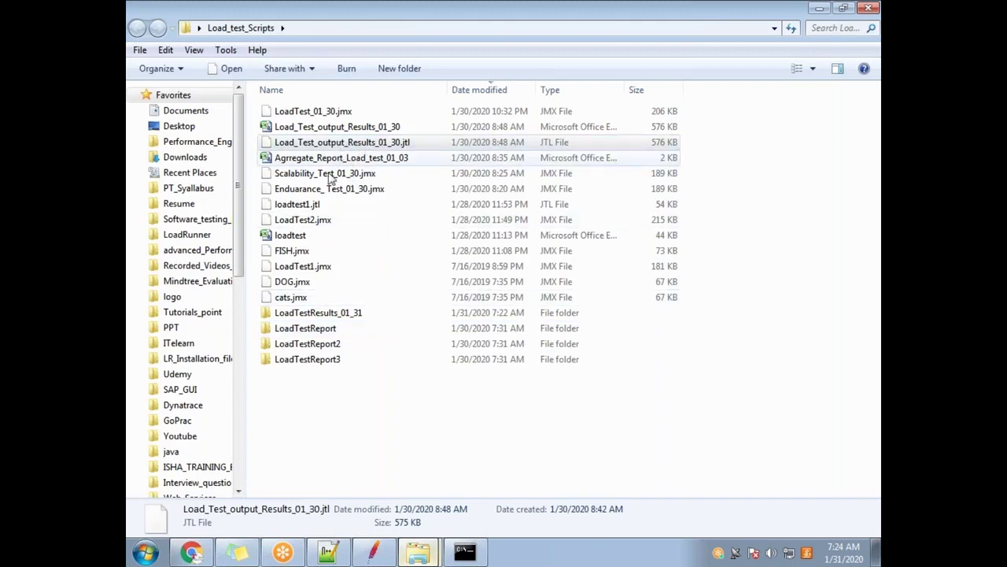
click(361, 312)
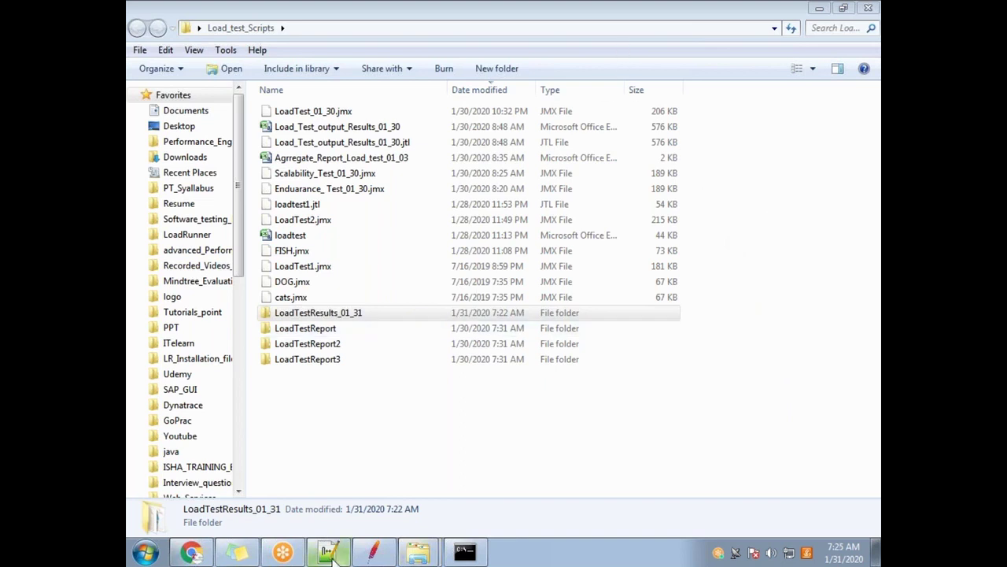
key(alt+Tab)
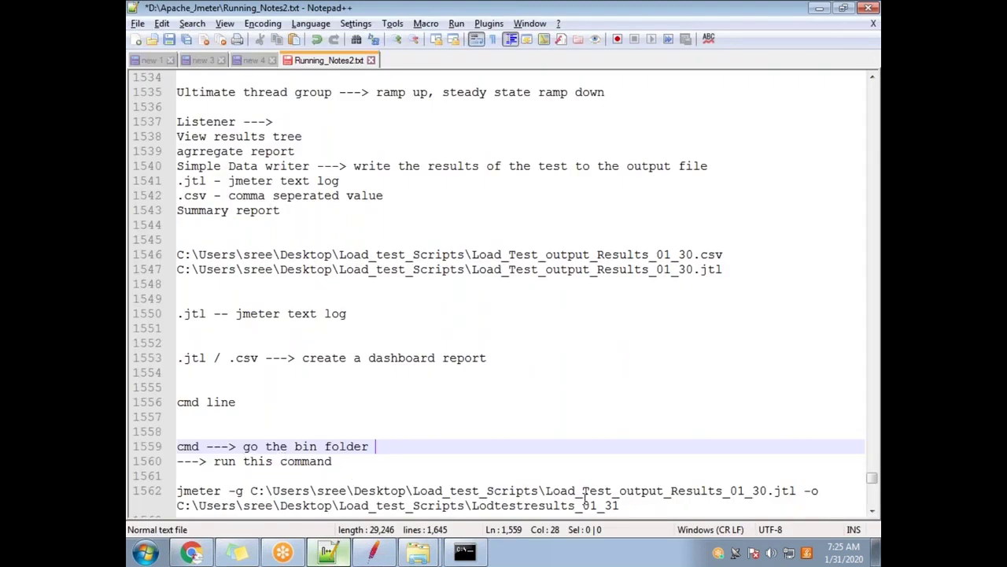
Step: Examine the parts of the noted command: jmeter -g, the .jtl input file, the -o option and the output folder name
drag(797, 490, 545, 490)
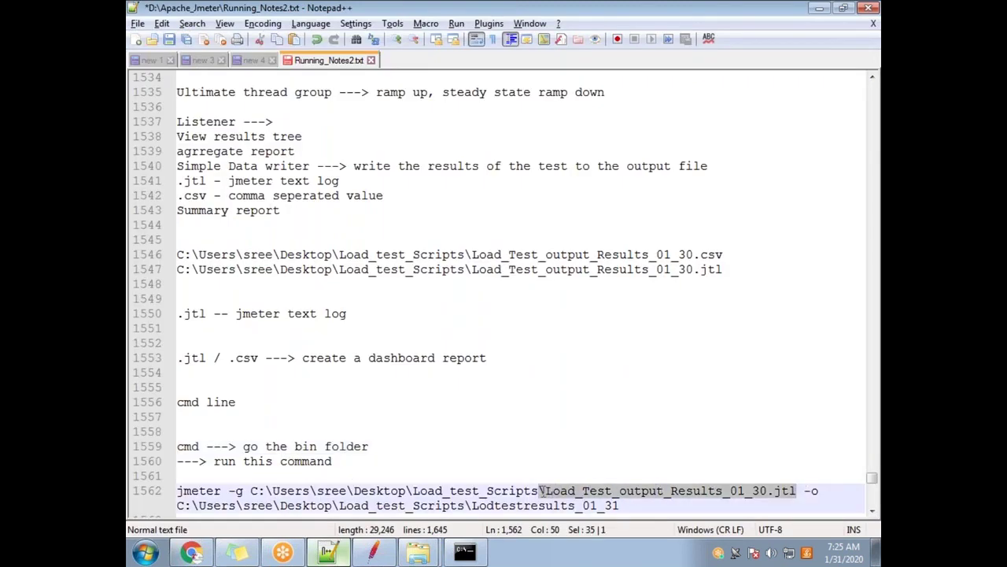
drag(244, 491, 182, 491)
drag(802, 491, 544, 490)
drag(627, 504, 473, 508)
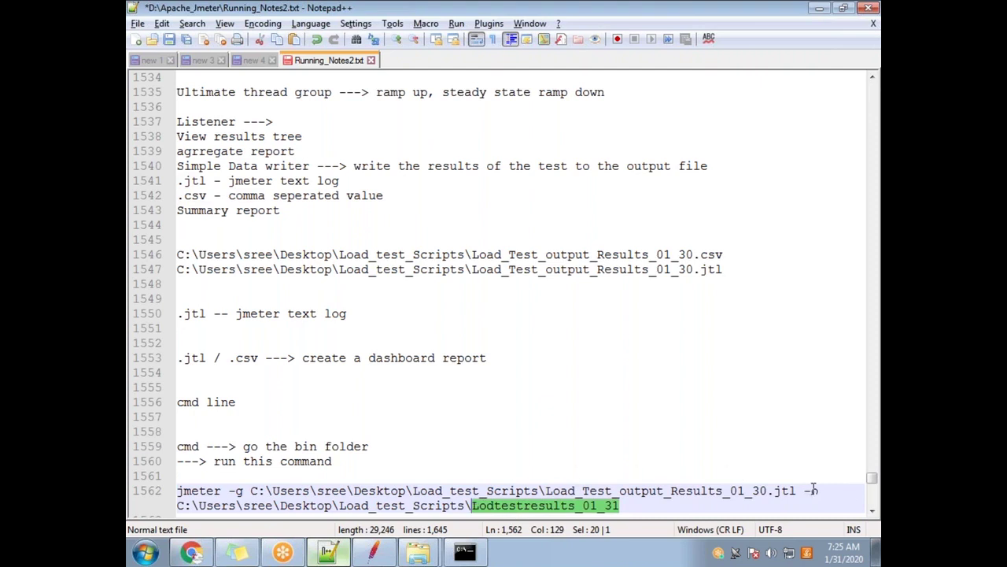
drag(804, 490, 304, 490)
drag(802, 491, 820, 490)
drag(620, 505, 478, 510)
drag(796, 490, 547, 490)
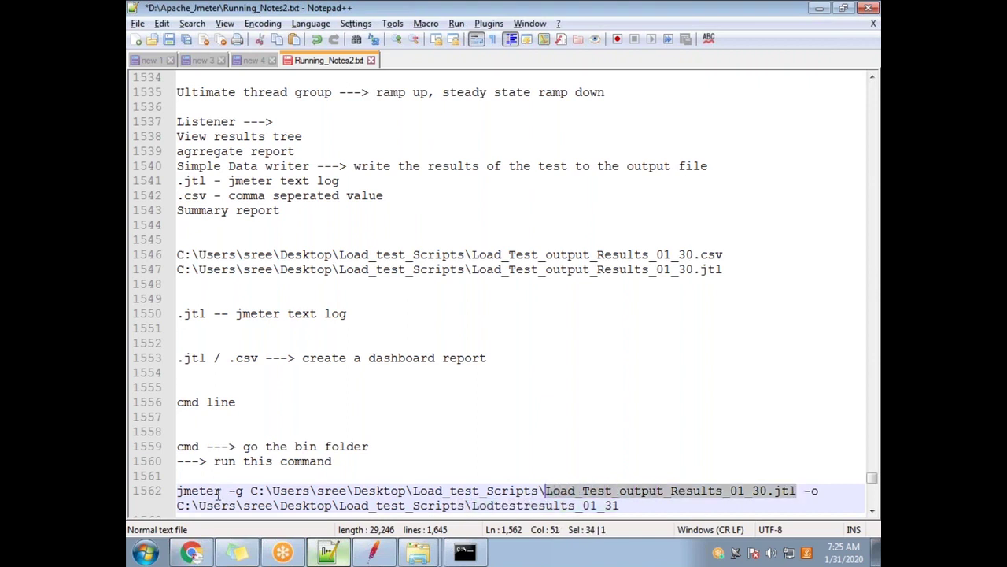
drag(247, 490, 165, 490)
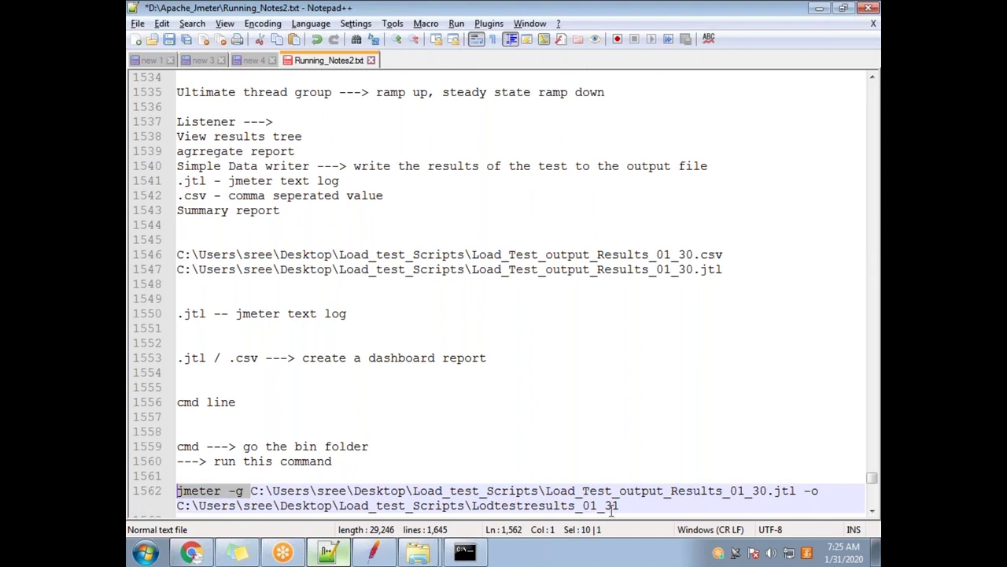
drag(621, 505, 472, 239)
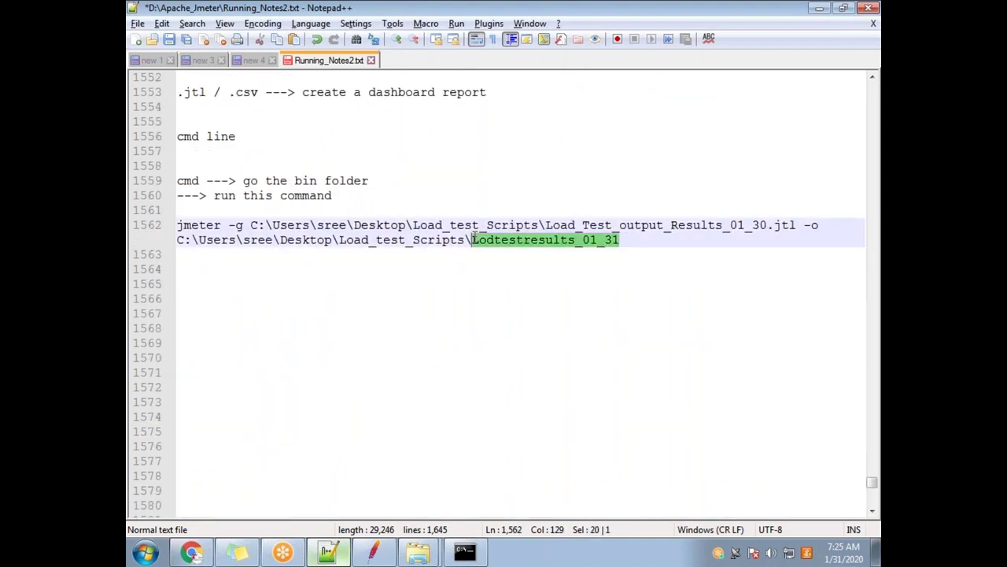
click(553, 308)
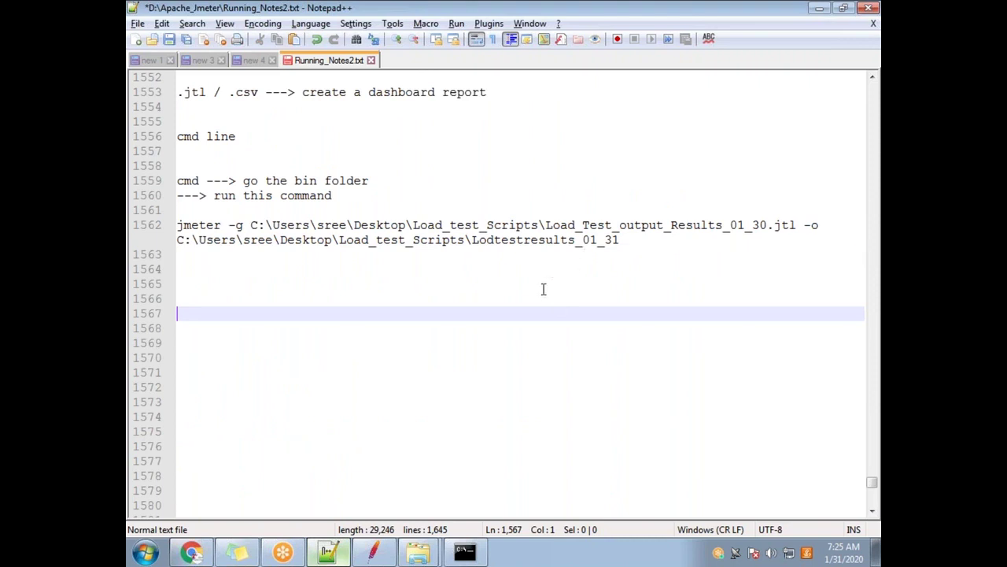
drag(801, 226, 545, 225)
click(776, 229)
drag(795, 225, 551, 225)
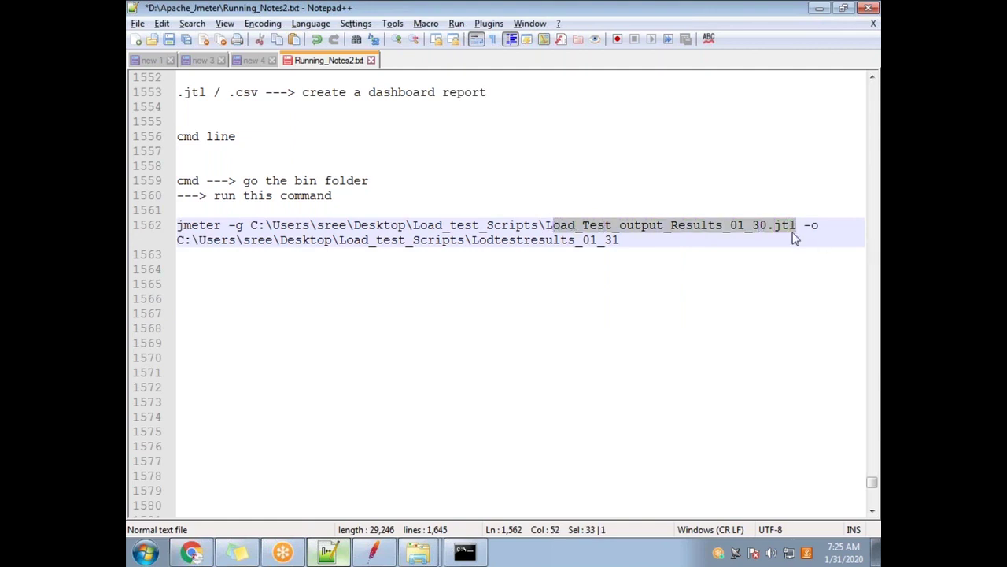
click(697, 252)
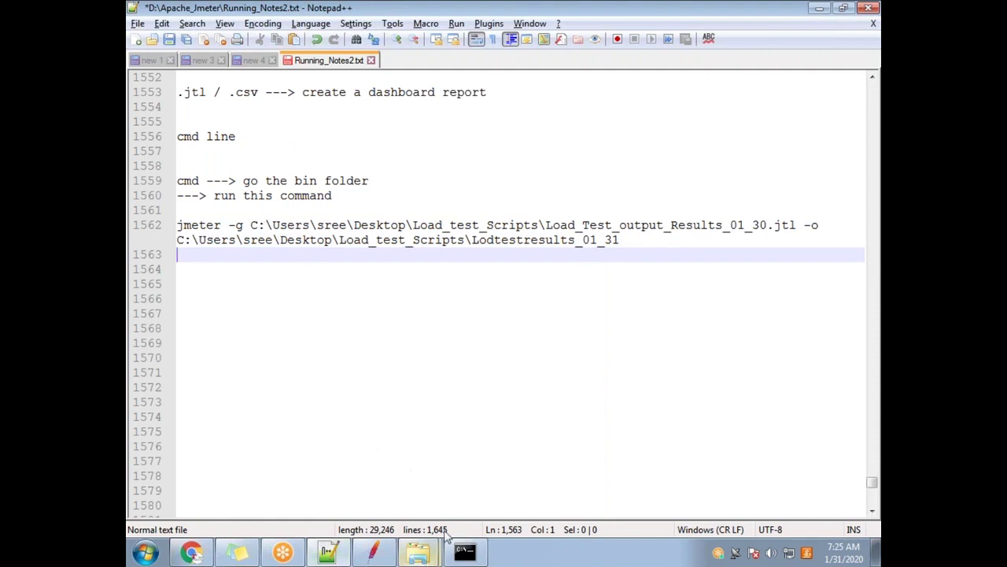
Step: Begin a second report command with jmeter -g in the command prompt and return to the notes
click(464, 551)
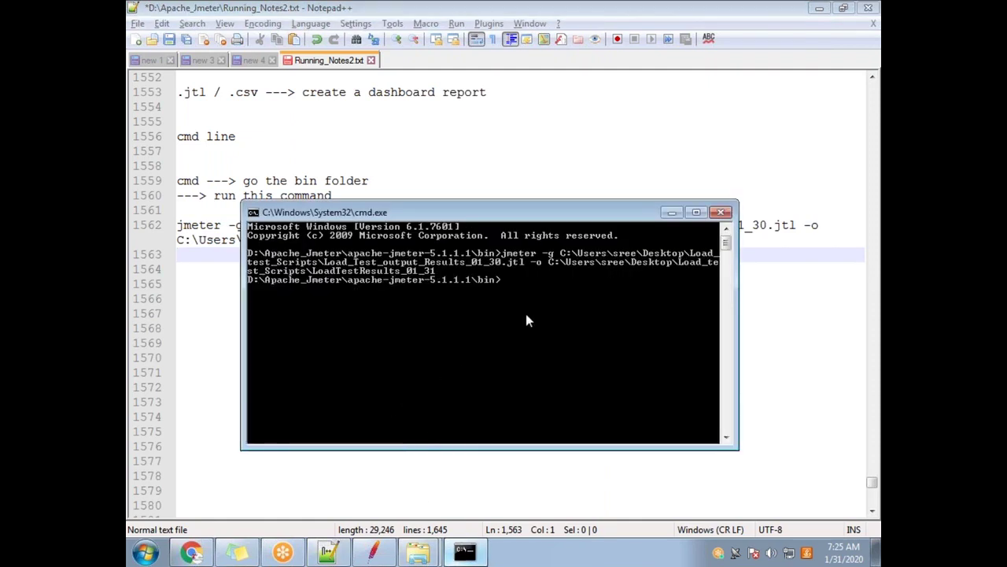
text(jmeter -g)
mouse_move(395, 541)
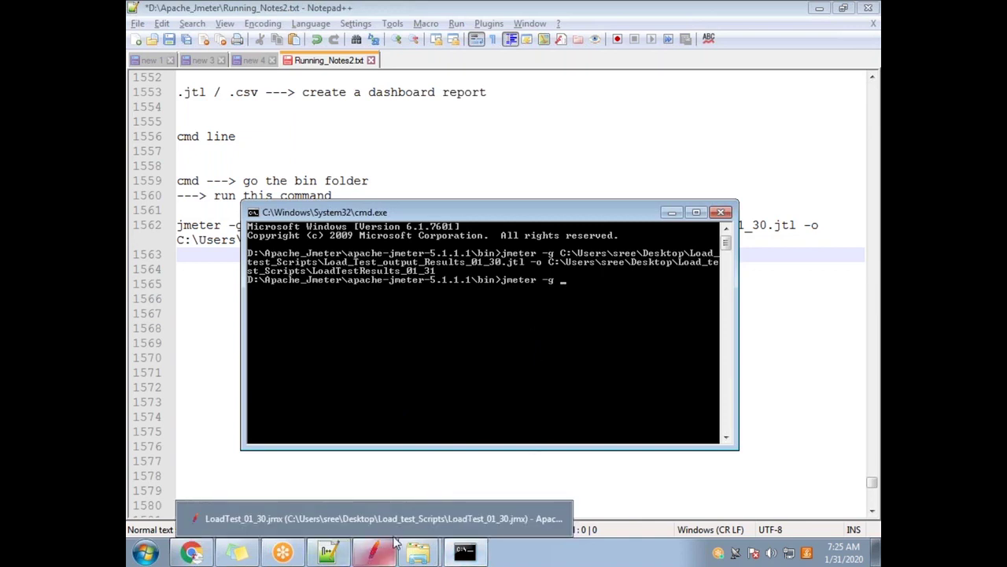
click(821, 281)
Step: Open the properties of the Load_Test_output_Results_01_30 CSV file in Load_test_Scripts and select its file name
mouse_move(418, 551)
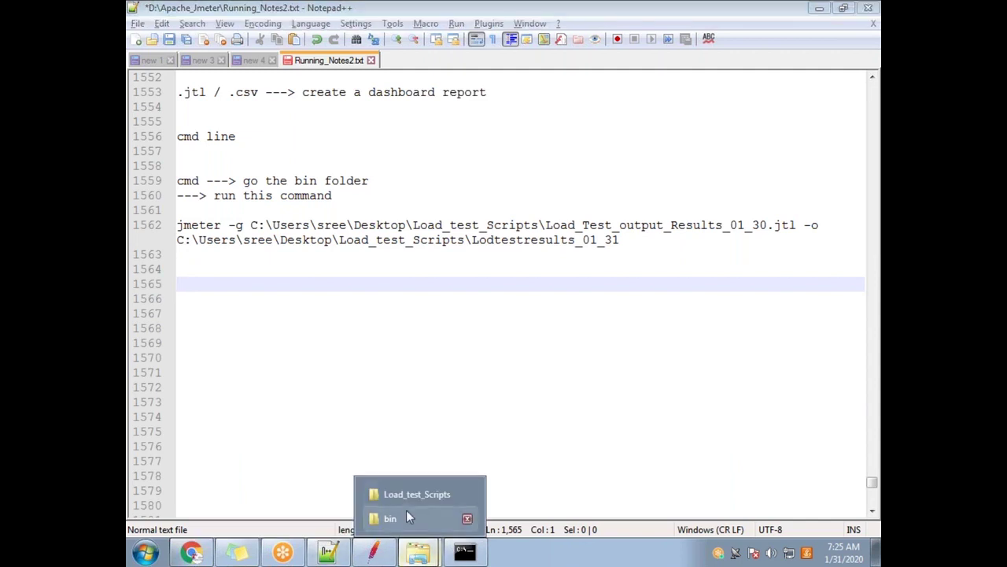
click(409, 500)
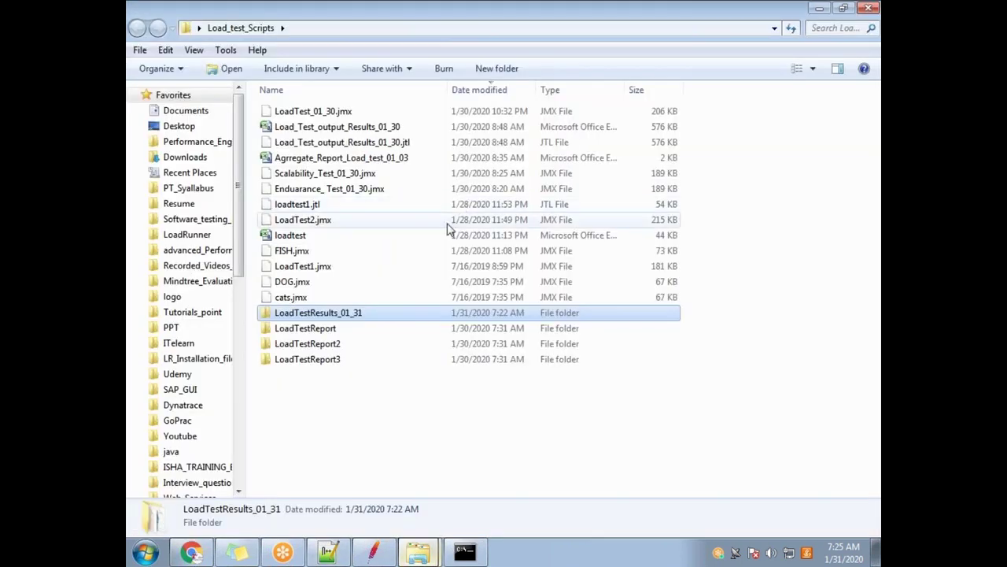
click(403, 142)
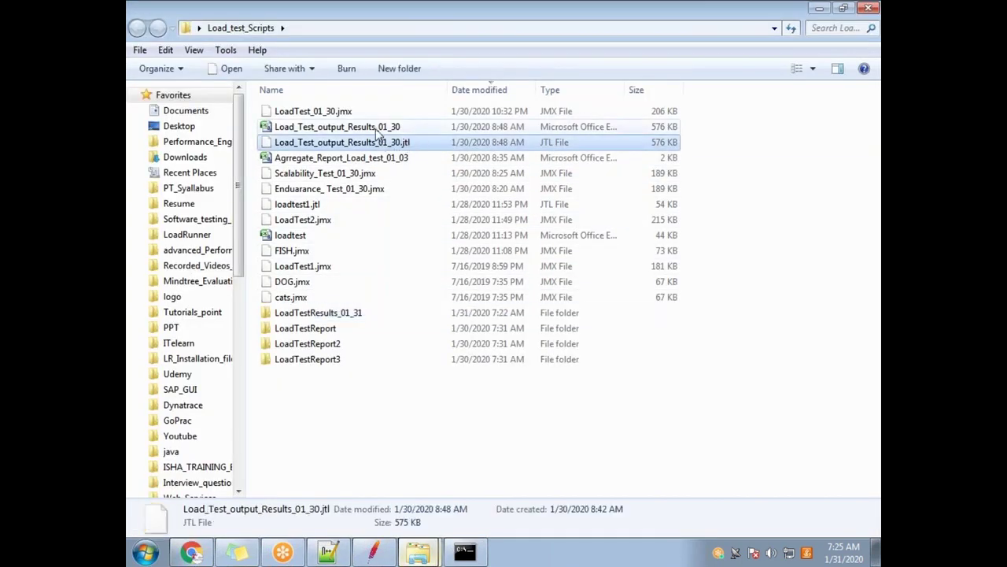
click(375, 130)
right_click(376, 130)
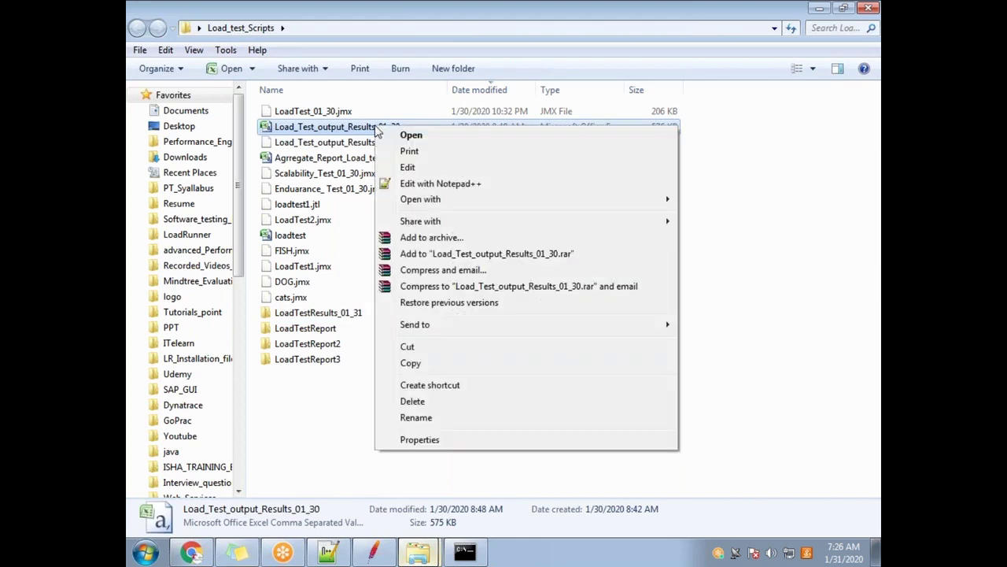
click(429, 439)
double_click(512, 189)
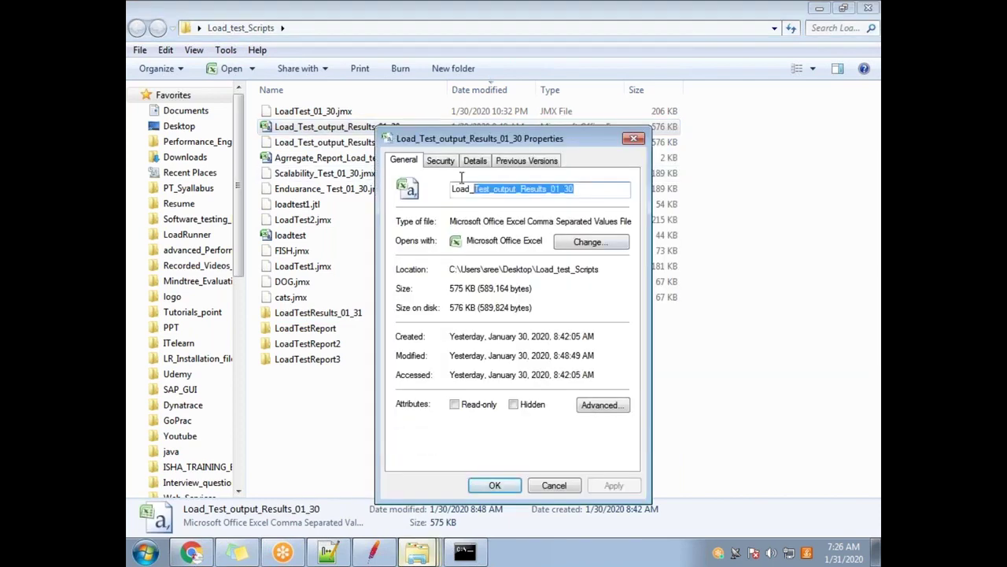
Step: Close the CSV results file's Properties dialog and check the sample jmeter command in the Running_Notes2.txt notes
click(634, 138)
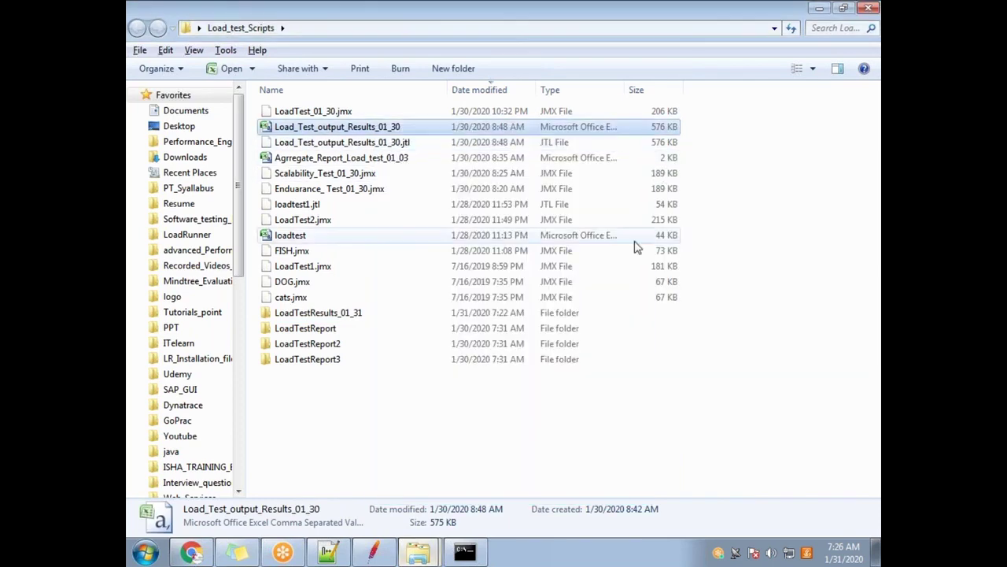
key(alt+Tab)
click(464, 551)
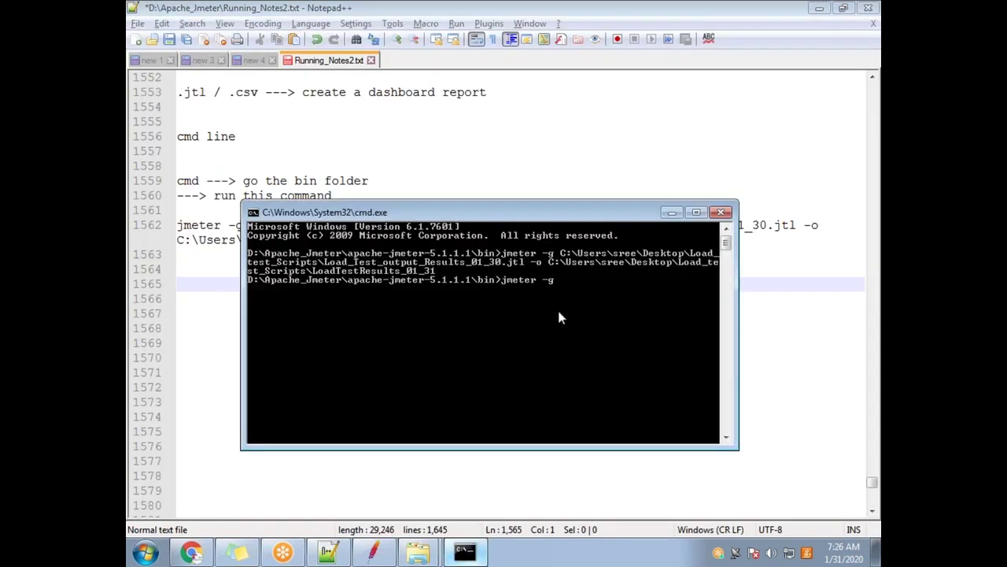
right_click(568, 277)
key(Escape)
key(alt+Tab)
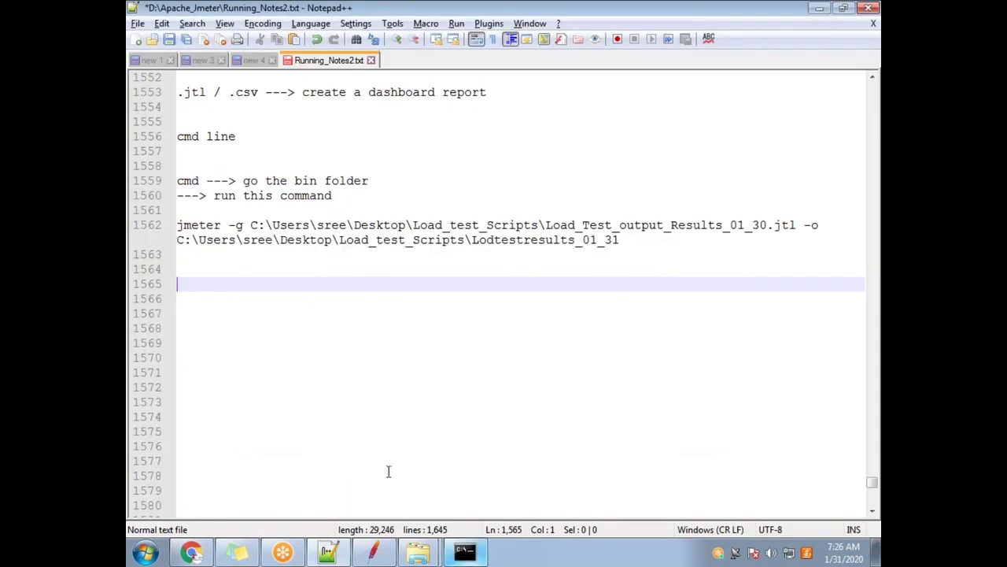
click(328, 551)
click(328, 550)
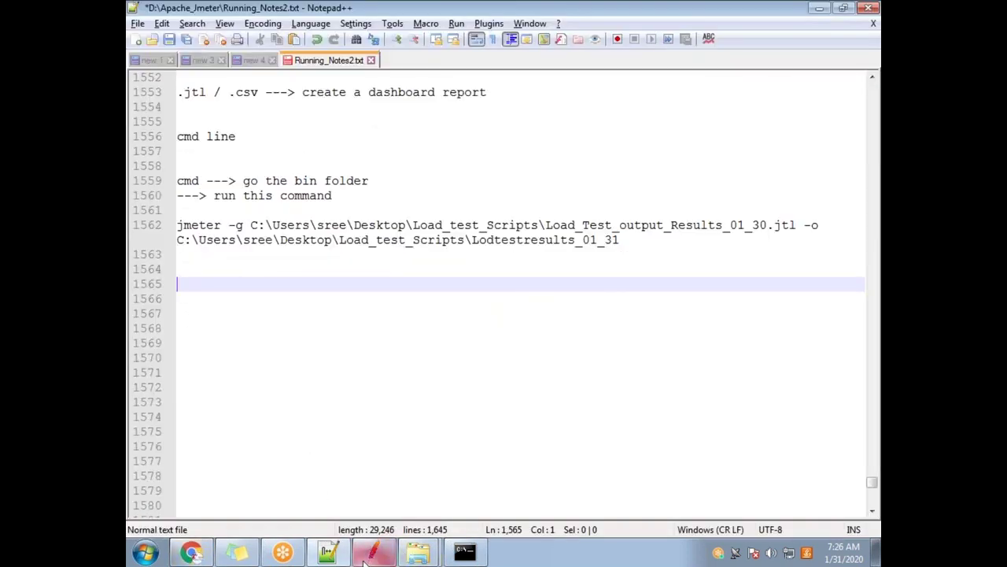
Step: Copy the Load_test_Scripts folder path and insert it after "jmeter -g" in the Command Prompt, ending with a backslash
click(418, 551)
click(414, 496)
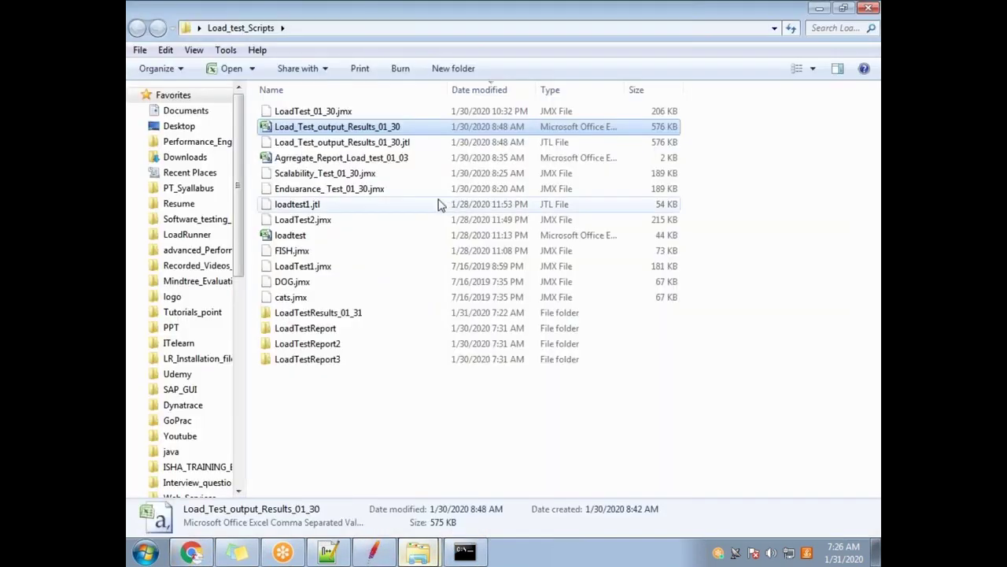
click(493, 32)
key(super+c)
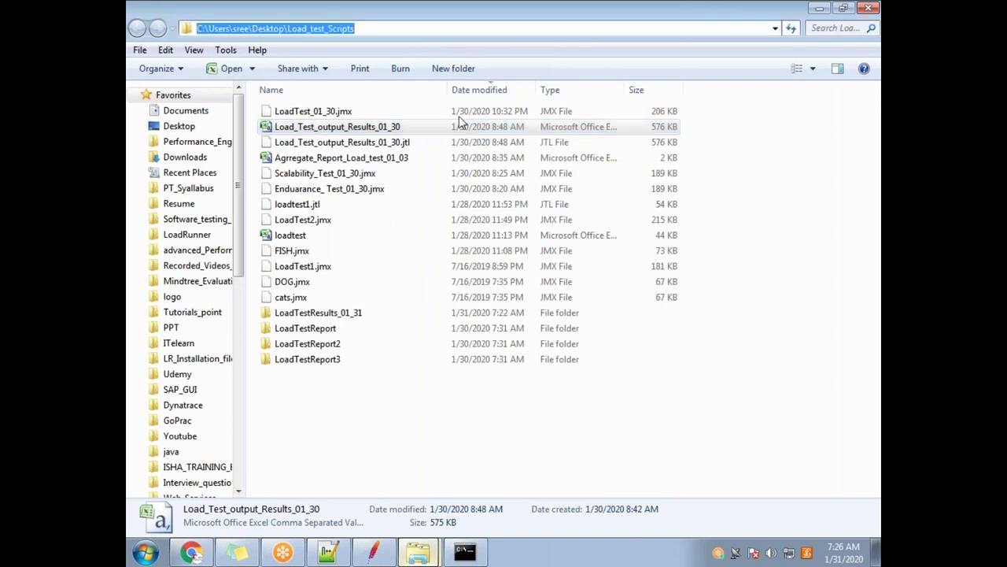
click(465, 553)
right_click(563, 282)
click(602, 322)
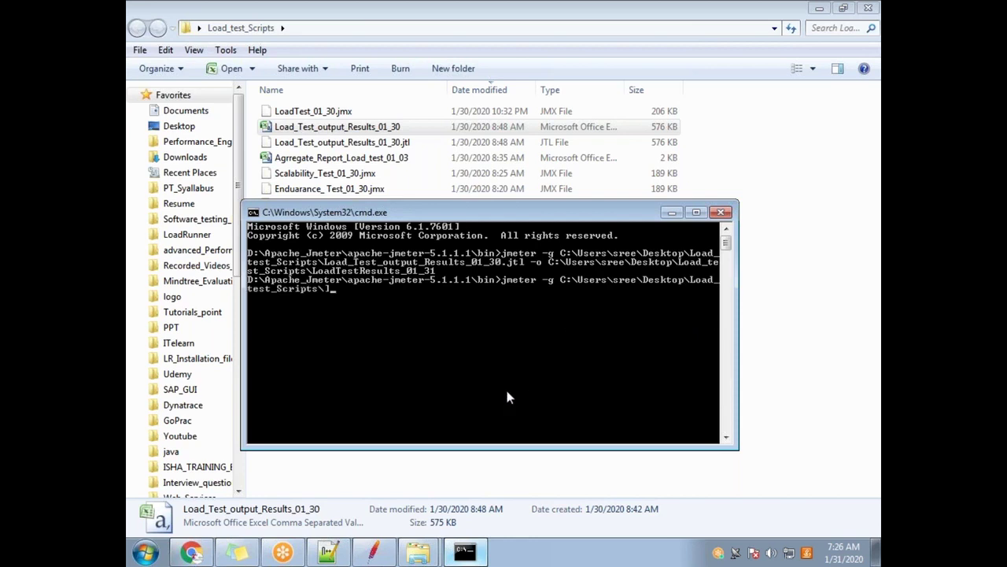
Step: Append the copied file name Load_Test_output_Results_01_30 to the command, followed by ".csv -o"
key(alt+Tab)
right_click(385, 128)
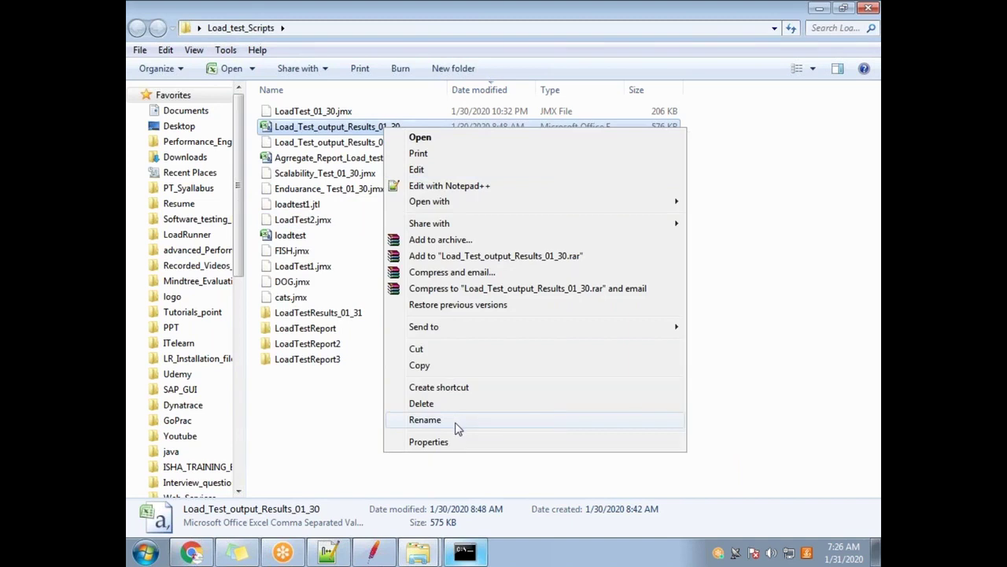
click(458, 421)
key(super+c)
key(alt+Tab)
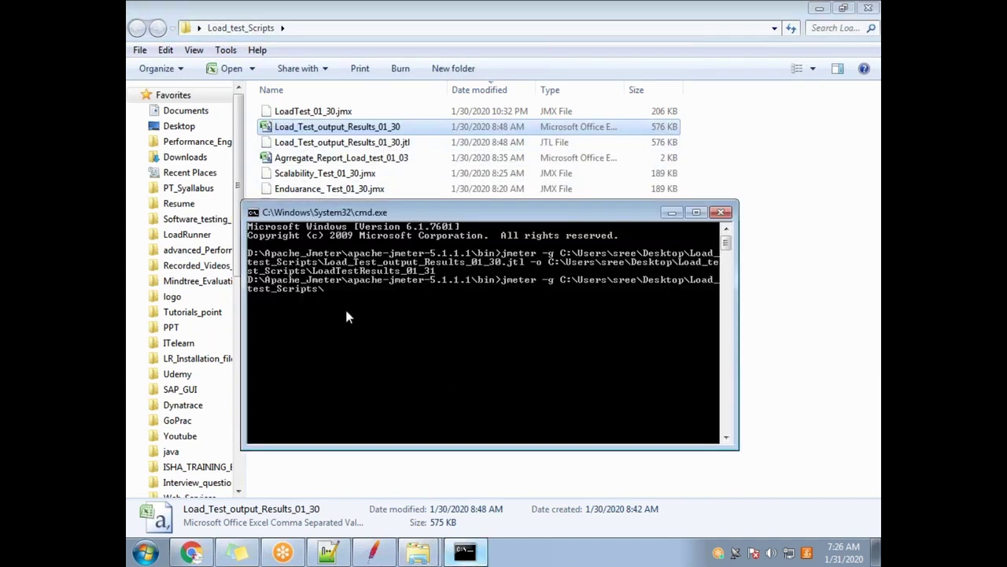
right_click(329, 294)
click(362, 329)
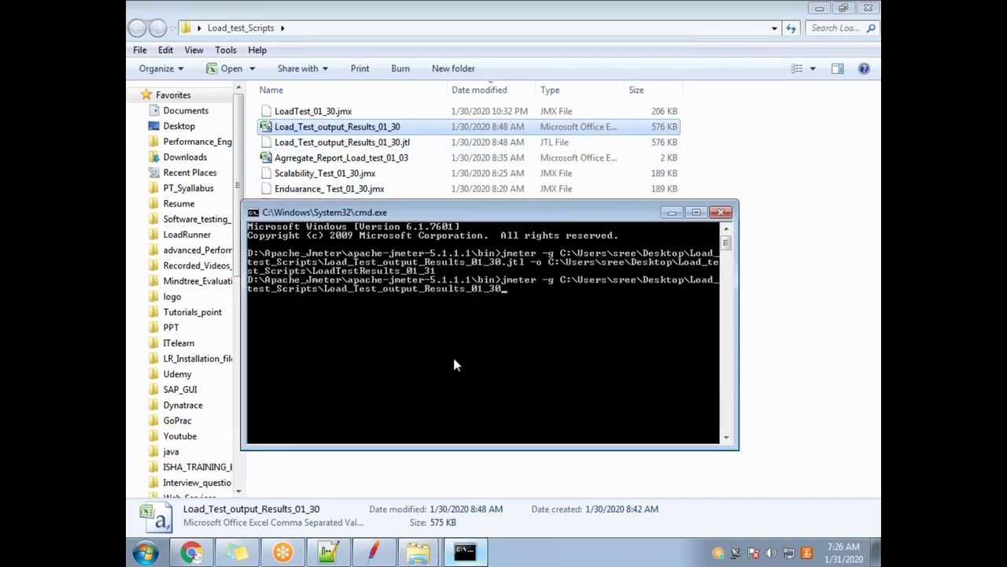
text(.csv -o)
Step: Complete the command with the Load_test_Scripts path and output folder \loadtestresults_csv, and run it
click(442, 35)
key(super+c)
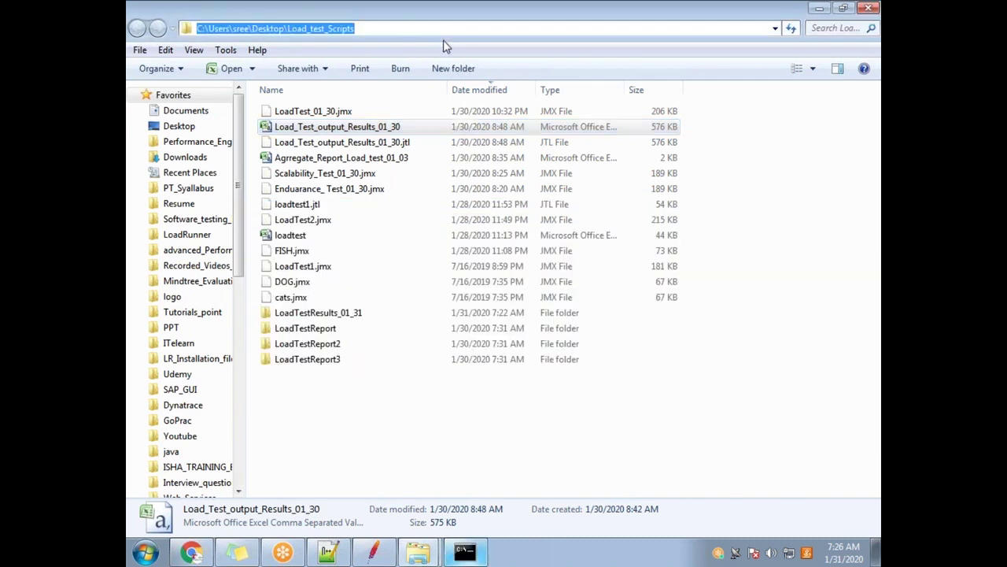
key(alt+Tab)
right_click(555, 295)
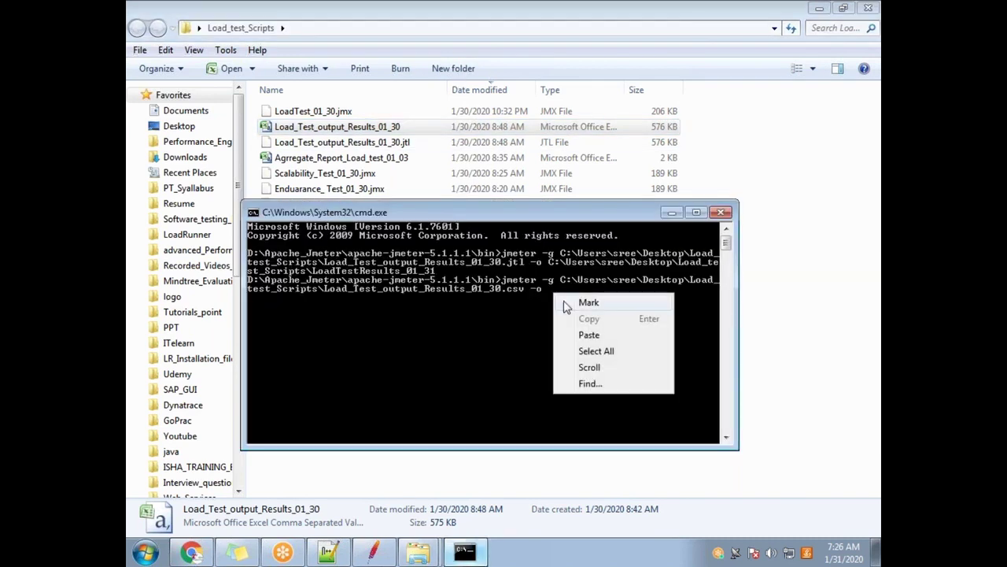
click(590, 336)
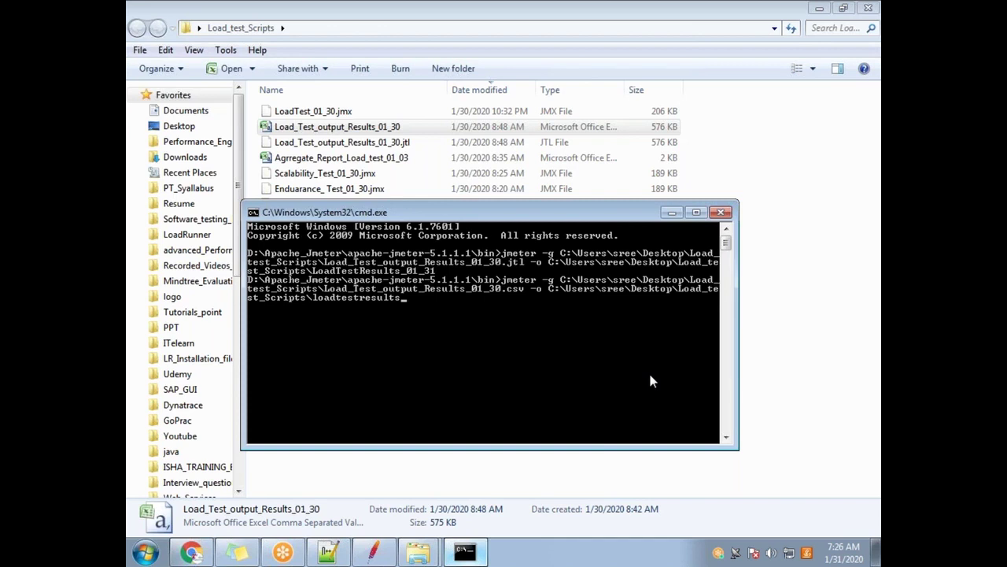
key(Return)
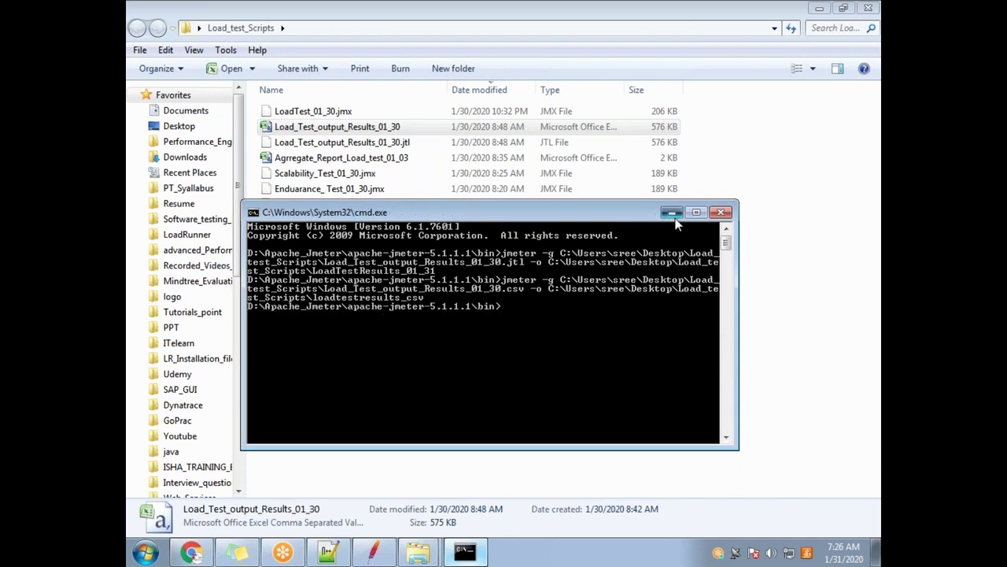
Step: Minimize the Command Prompt and rename the LoadTestResults_01_31 folder to LoadTestResults_jtl
click(672, 212)
click(330, 331)
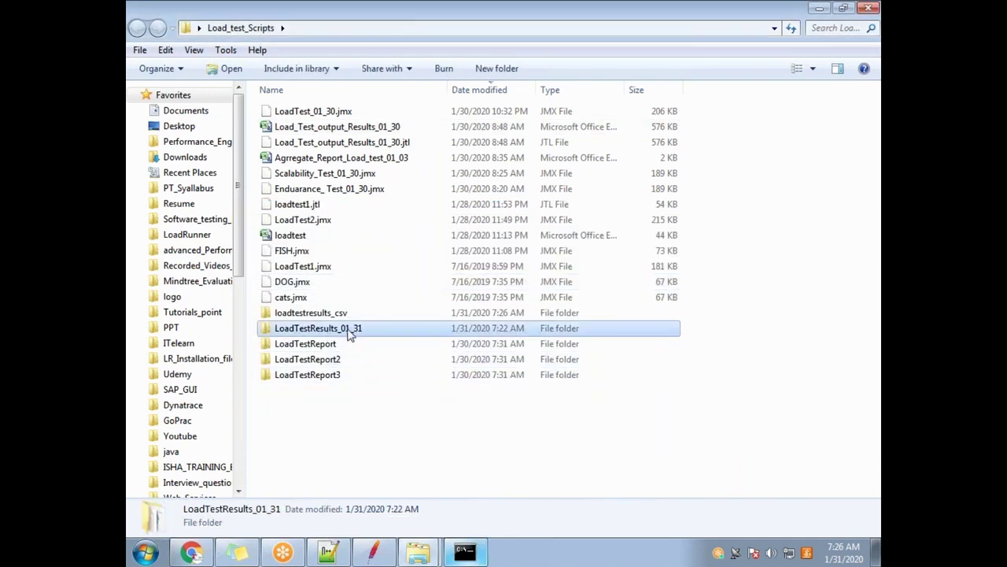
right_click(339, 330)
click(384, 526)
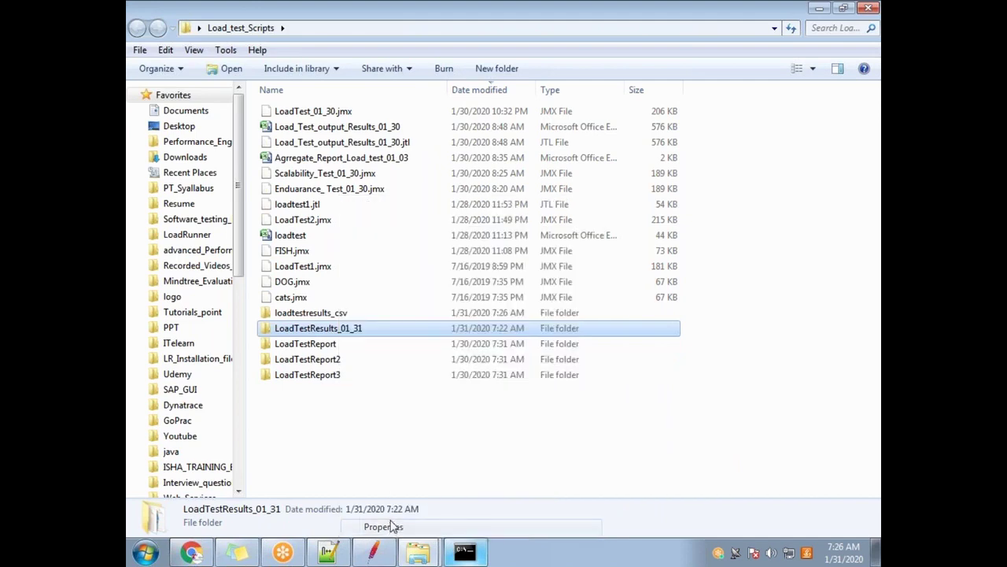
key(Escape)
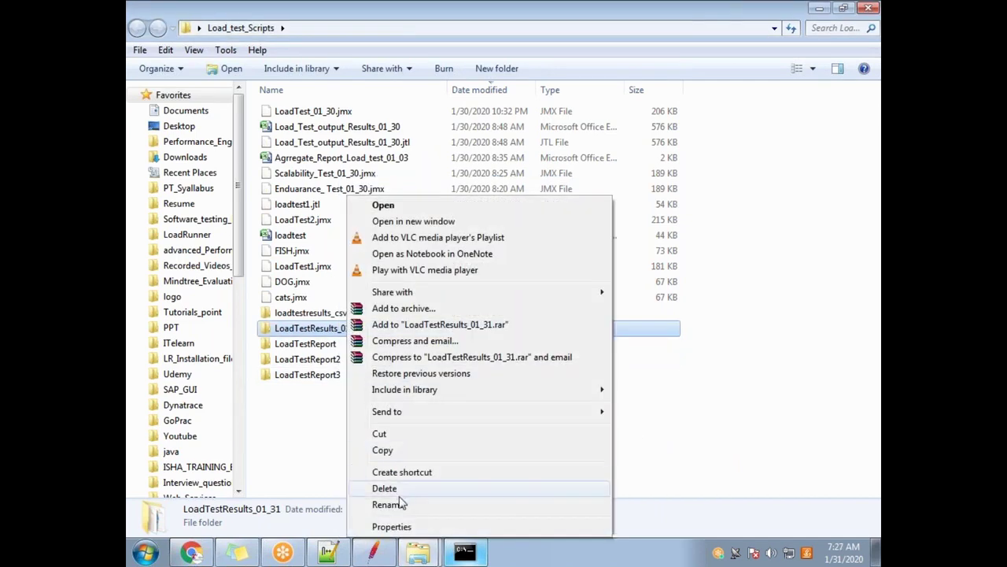
click(394, 505)
click(371, 328)
key(BackSpace)
key(BackSpace)
key(BackSpace)
key(BackSpace)
key(BackSpace)
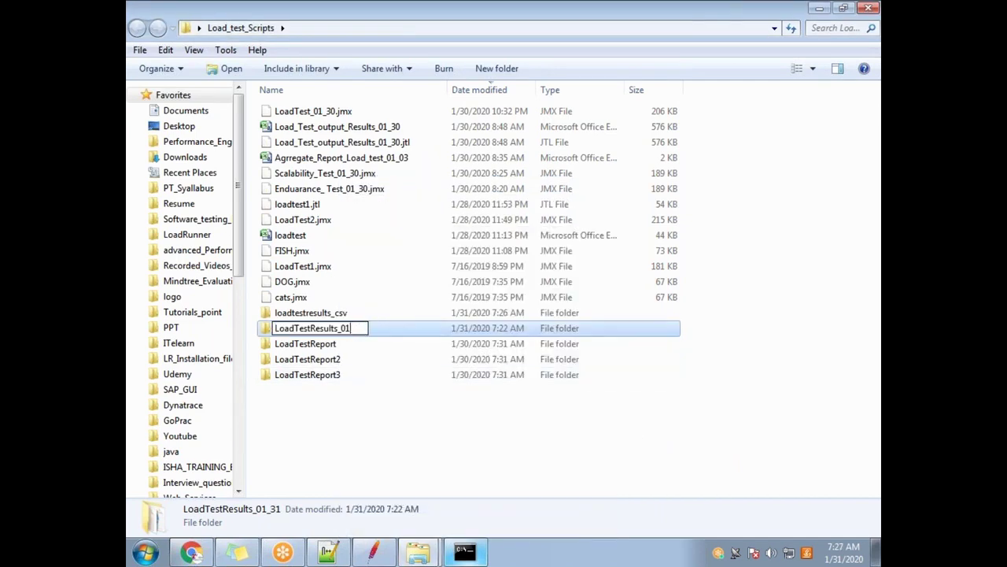
text(jtl)
key(Return)
Step: Compare the csv and jtl report folders with their two Load_Test_output_Results_01_30 source files
click(323, 314)
click(335, 325)
click(332, 315)
click(334, 325)
click(333, 315)
click(334, 324)
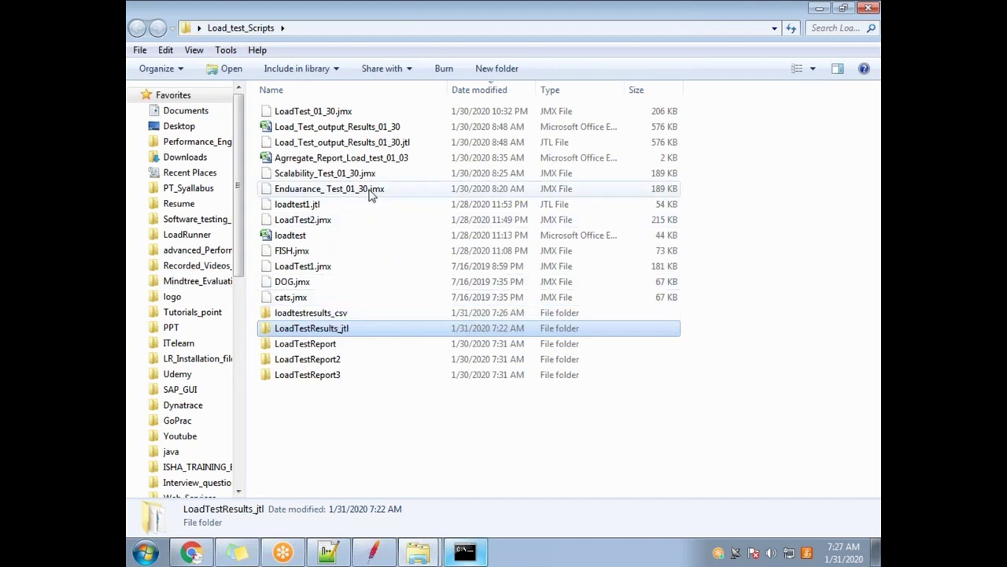
click(360, 141)
click(378, 128)
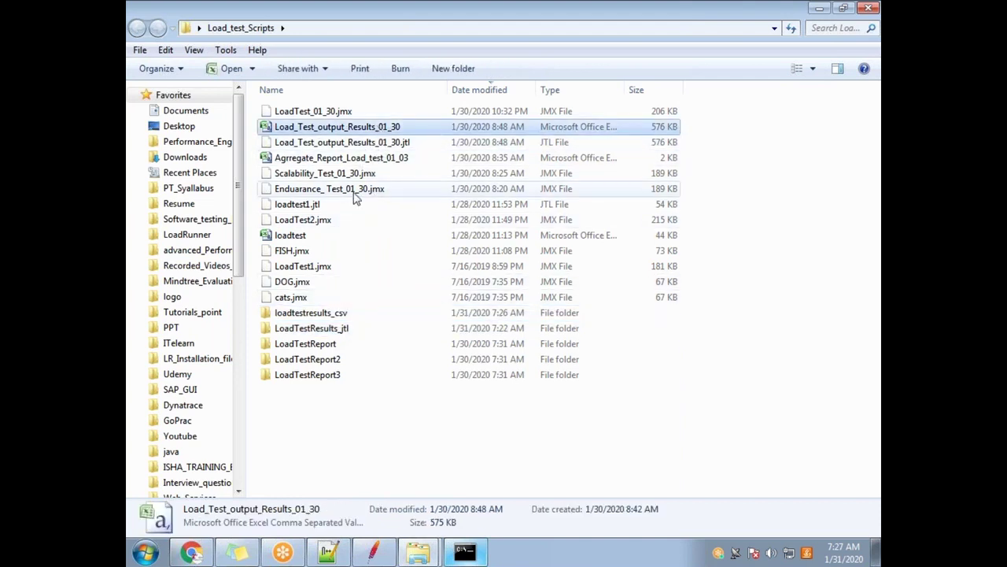
Step: Examine the contents of the LoadTestResults_jtl and loadtestresults_csv folders in turn, returning to Load_test_Scripts
double_click(308, 328)
click(260, 28)
double_click(313, 314)
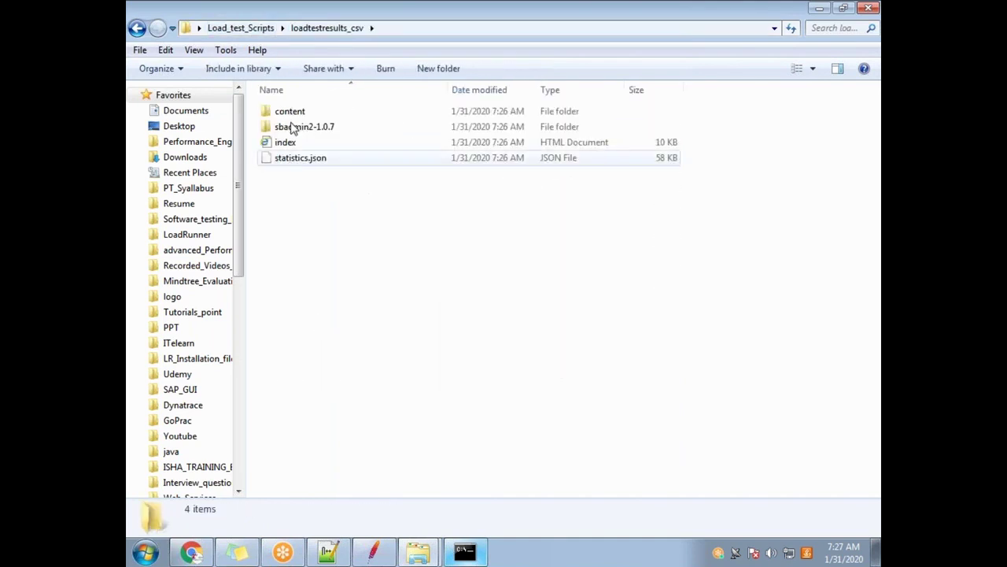
click(250, 28)
double_click(328, 329)
click(236, 28)
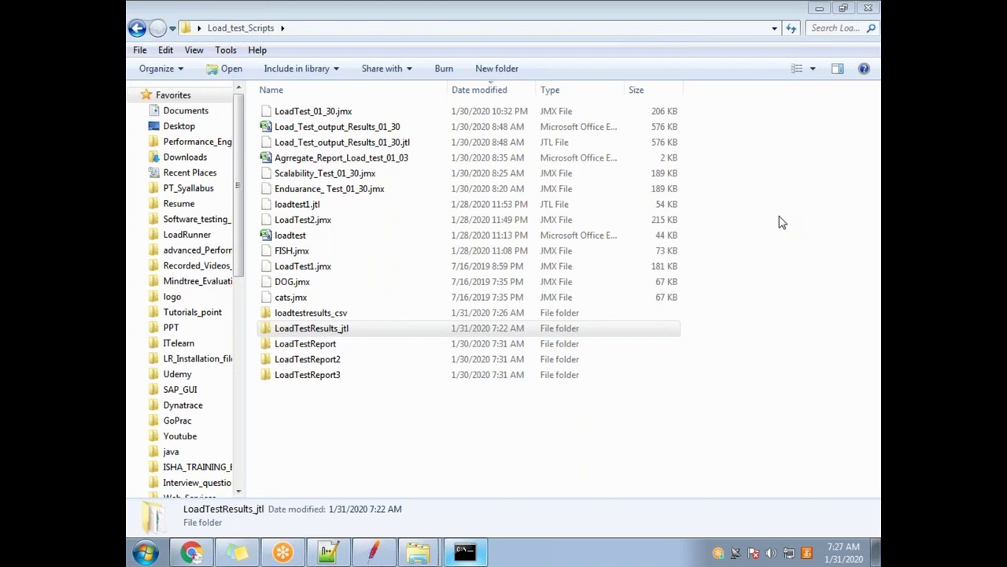
double_click(416, 334)
click(269, 30)
double_click(325, 319)
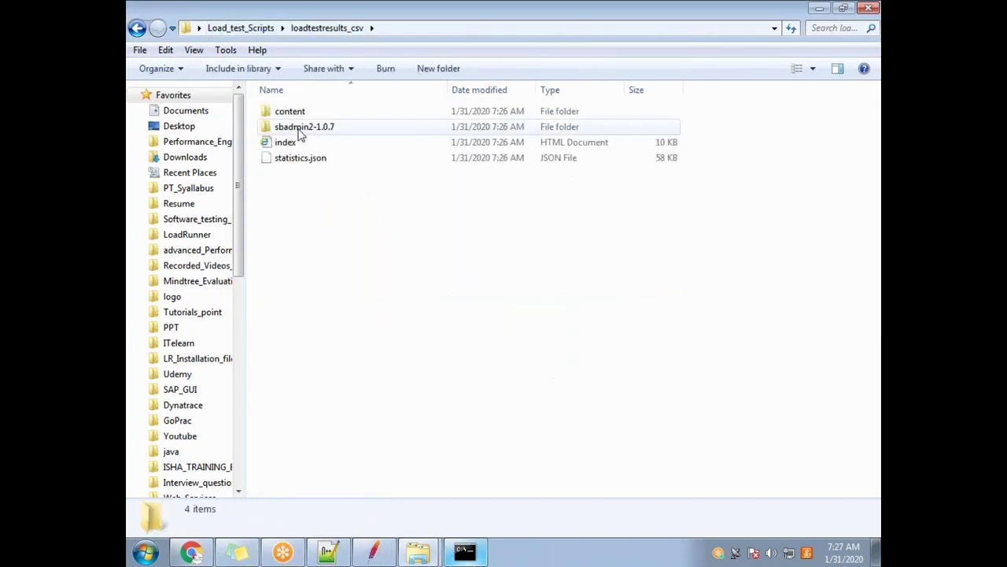
click(240, 28)
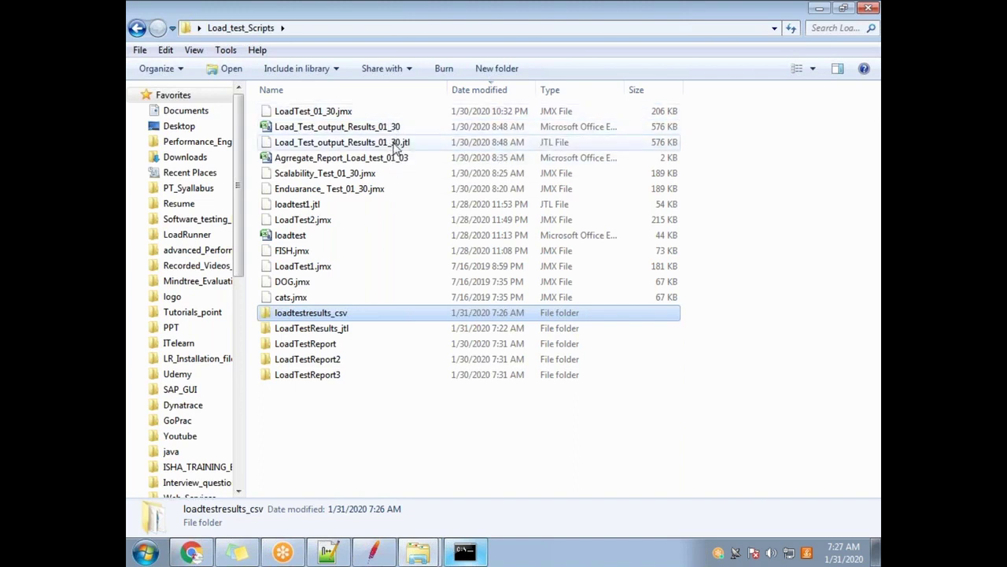
Step: Open the index HTML report from the LoadTestResults_jtl folder in Google Chrome
double_click(323, 330)
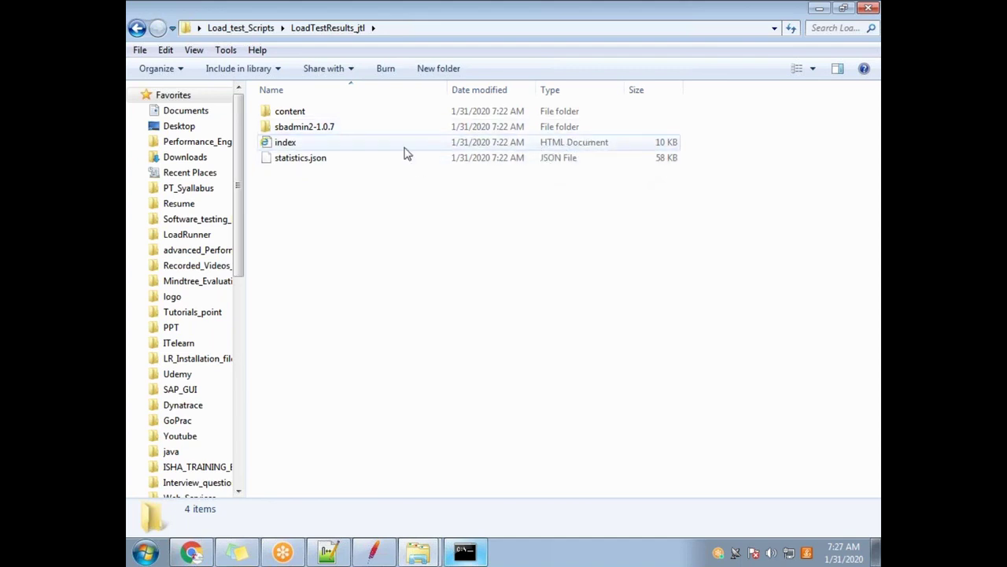
click(299, 148)
right_click(299, 146)
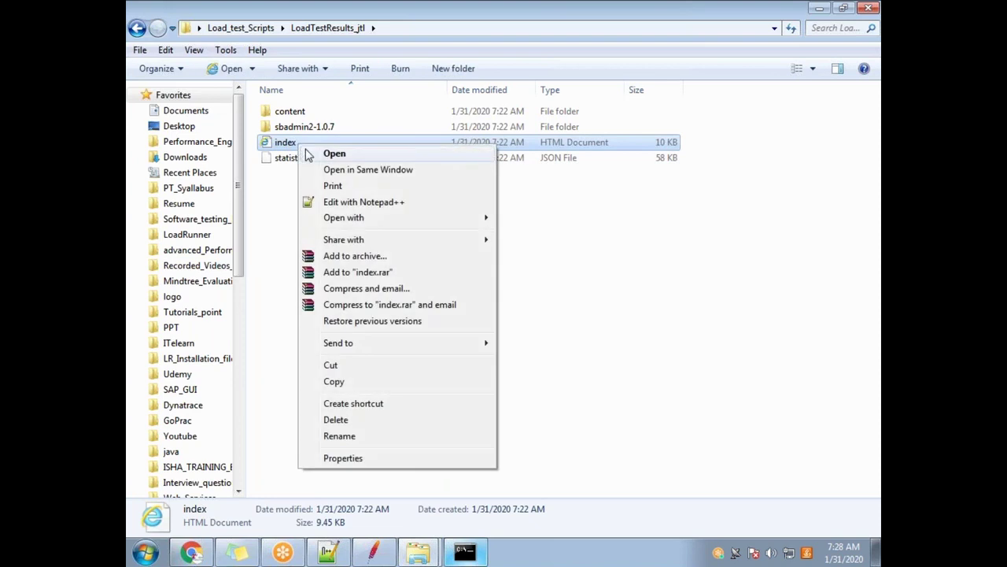
mouse_move(418, 227)
click(549, 235)
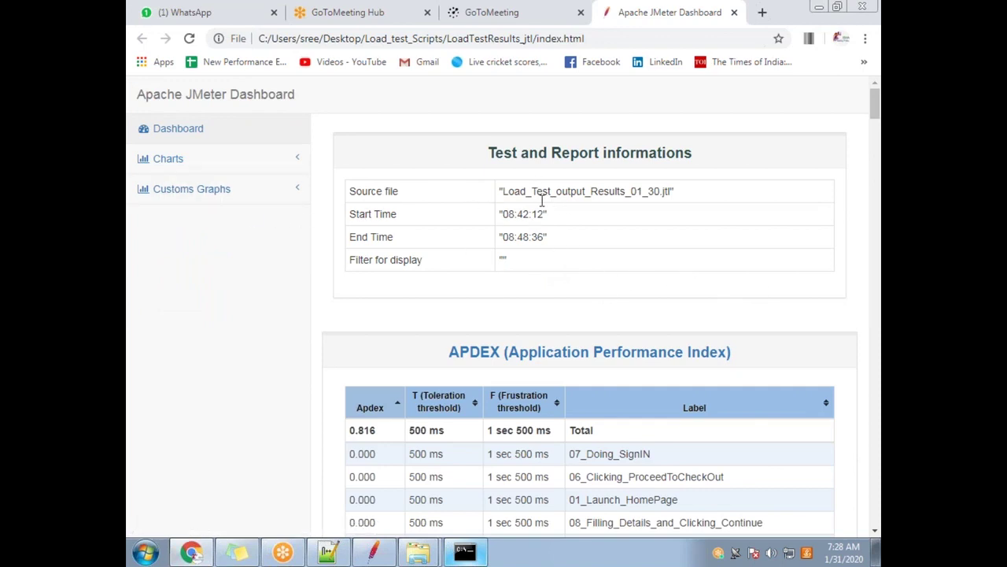
Step: Highlight the test's start time, end time and source file name in the Test and Report informations table
drag(551, 215, 503, 214)
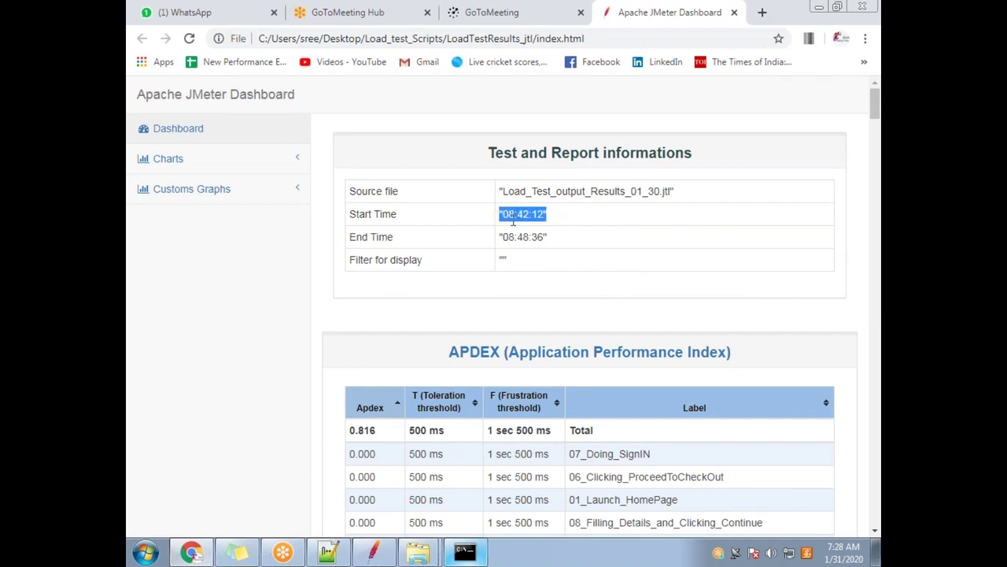
drag(550, 239, 499, 240)
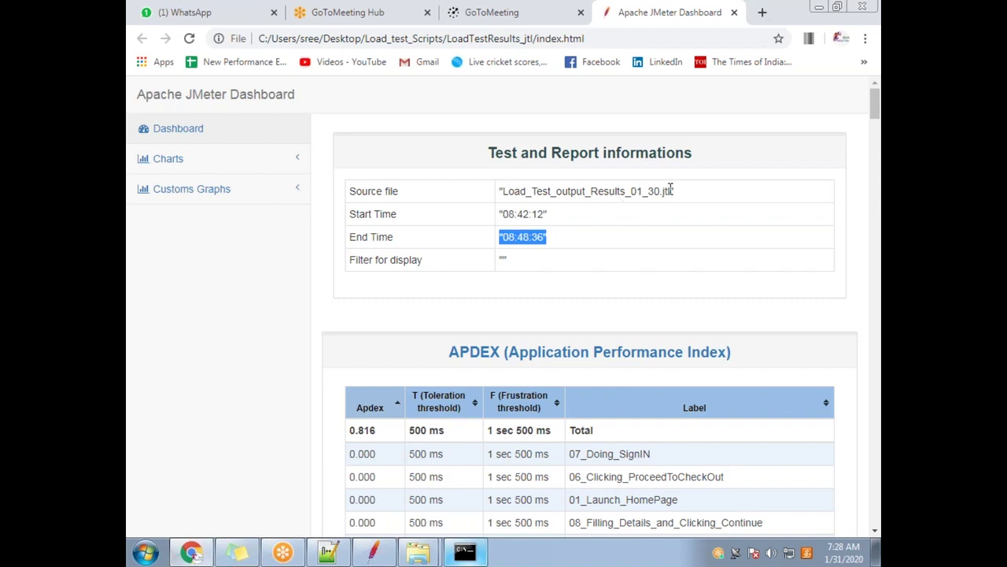
drag(669, 194, 505, 191)
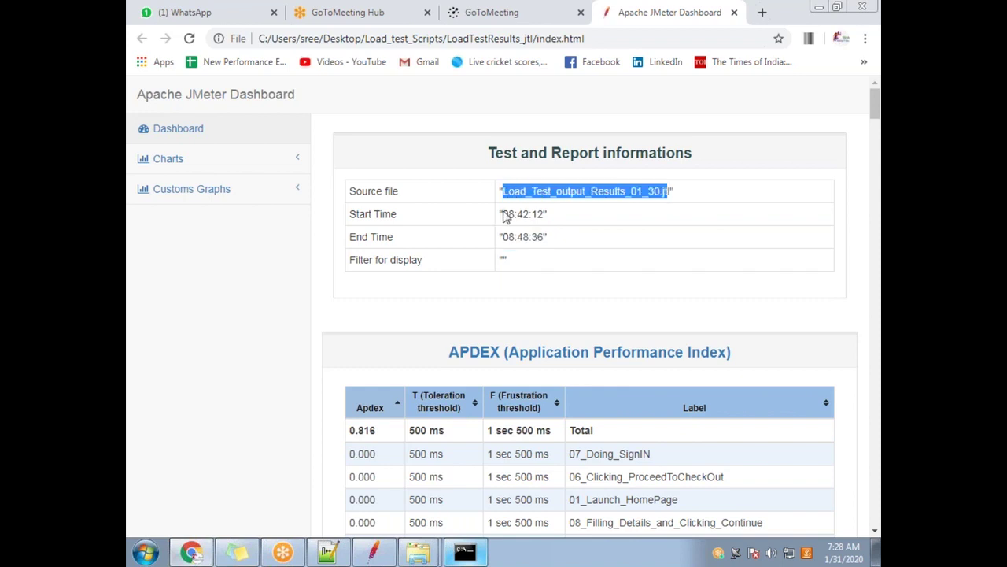
Step: Examine the dashboard's APDEX table and continue down to the requests summary chart and Statistics table
scroll(687, 308, down, 4)
scroll(731, 281, up, 3)
scroll(767, 281, down, 8)
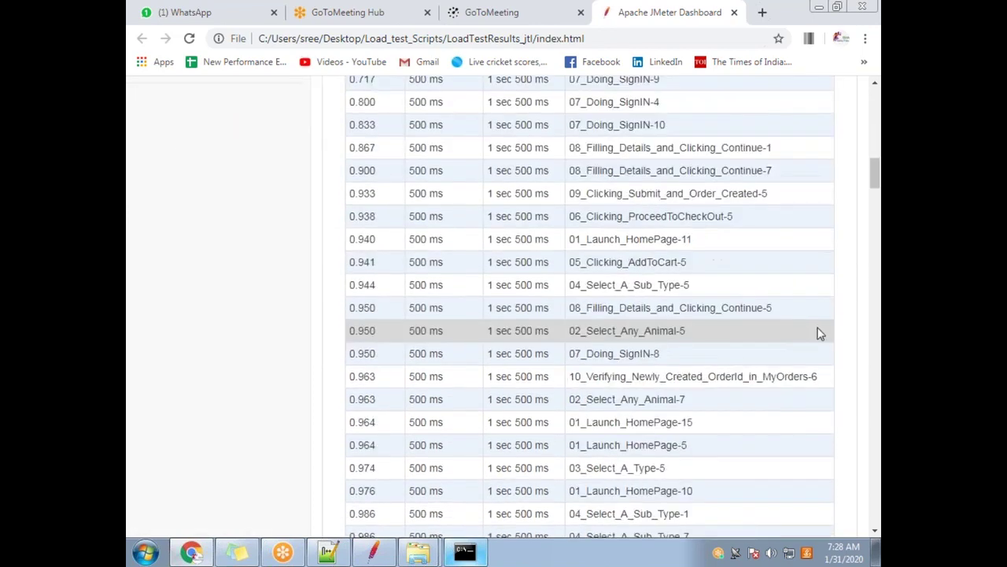
scroll(818, 333, up, 6)
scroll(710, 314, up, 3)
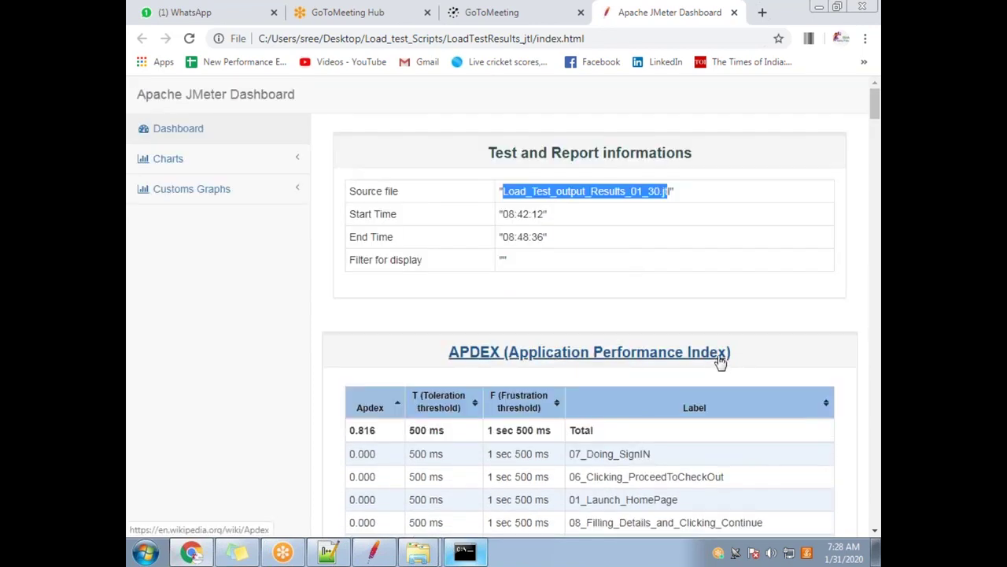
scroll(760, 354, down, 2)
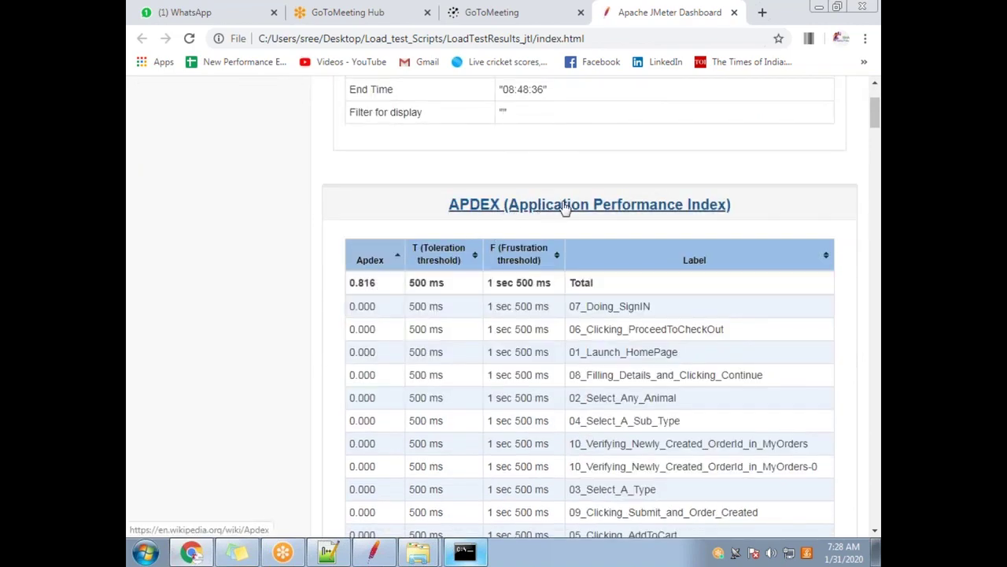
scroll(653, 315, down, 15)
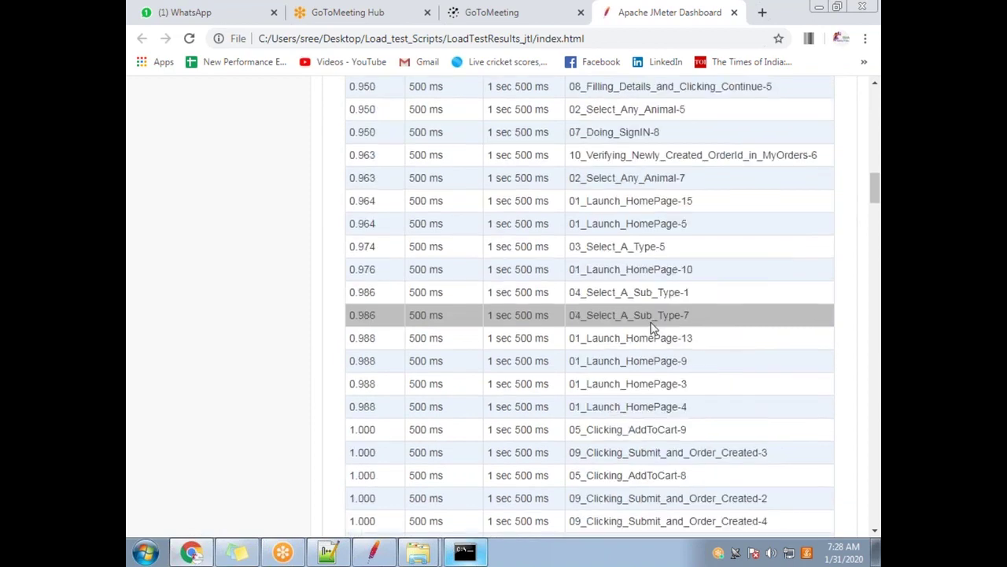
scroll(596, 320, down, 5)
scroll(558, 333, up, 3)
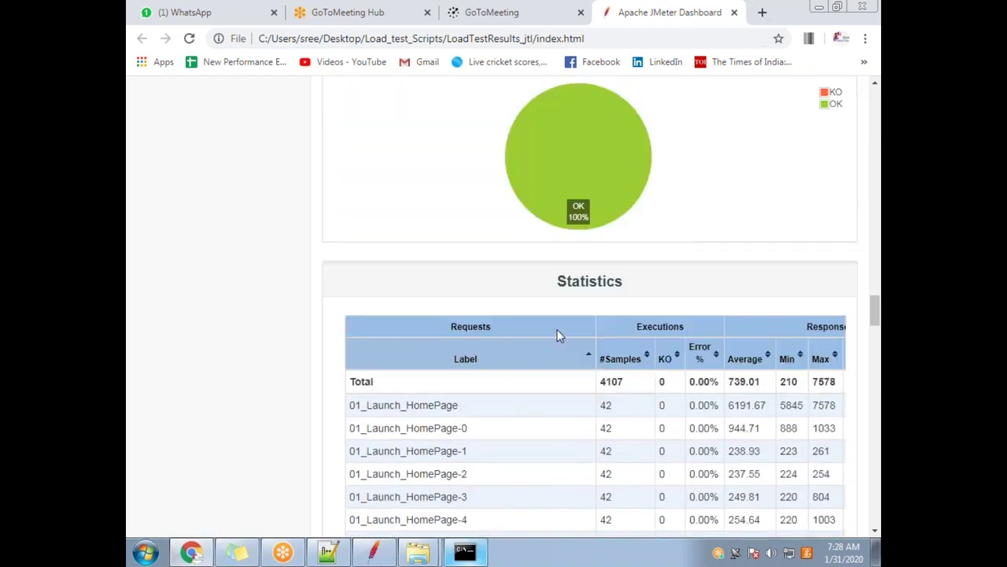
Step: Reduce the report page's zoom to 80% so more Statistics columns fit on screen
scroll(549, 344, down, 3)
scroll(504, 315, down, 1)
scroll(517, 266, up, 2)
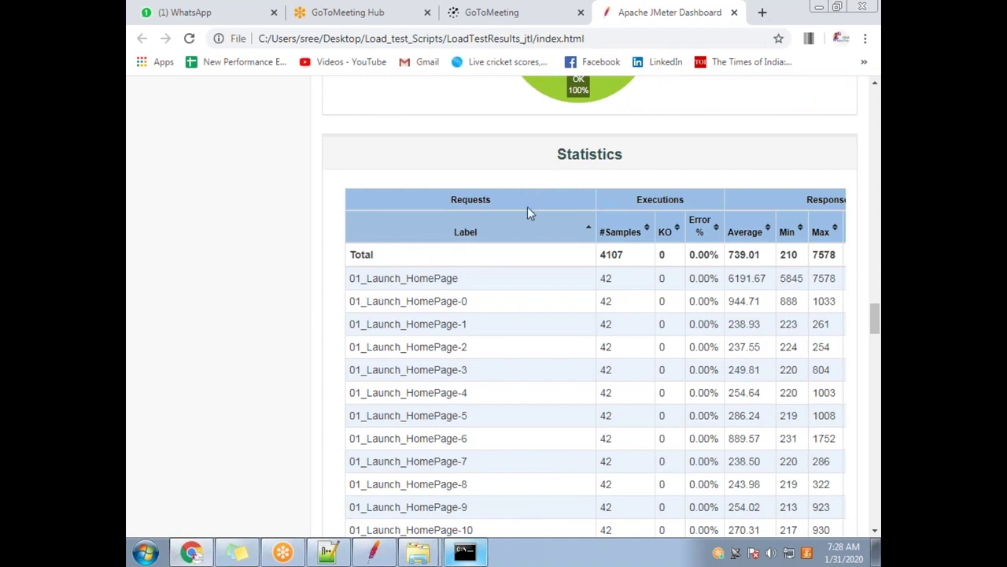
ctrl+scroll(668, 328, down, 2)
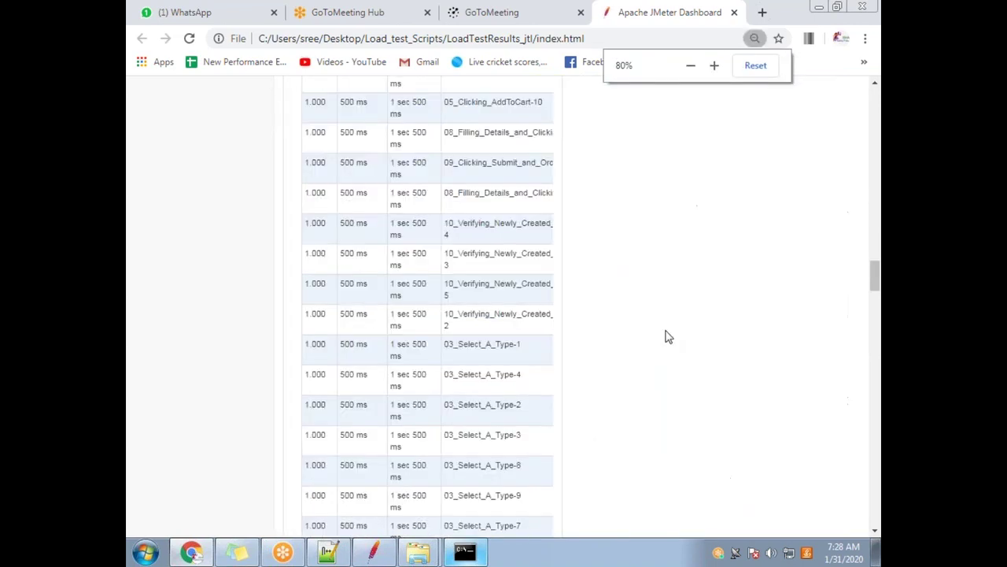
ctrl+scroll(657, 333, down, 1)
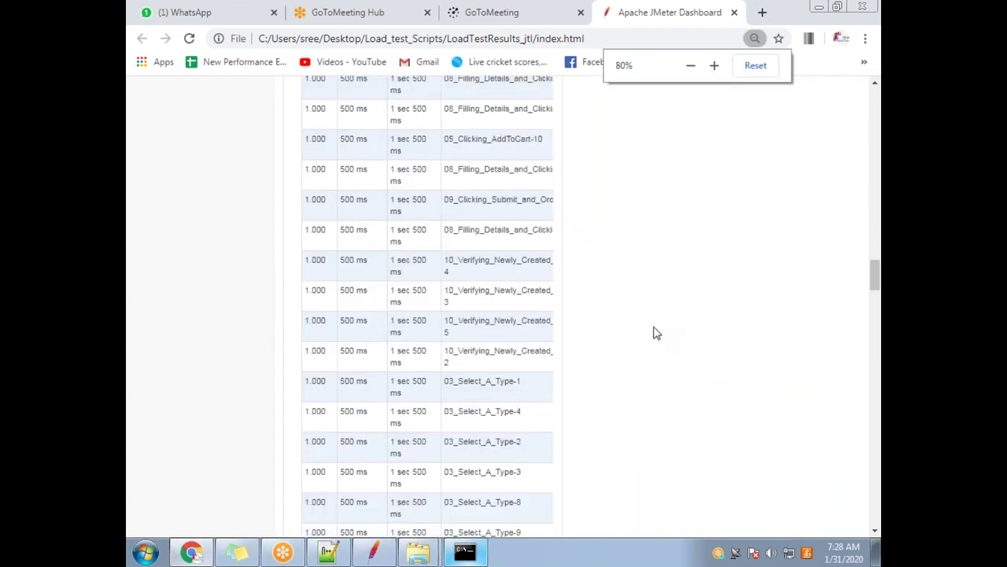
Step: Examine the APDEX table's scores, thresholds and full request labels, returning to the start of the dashboard
scroll(652, 332, up, 10)
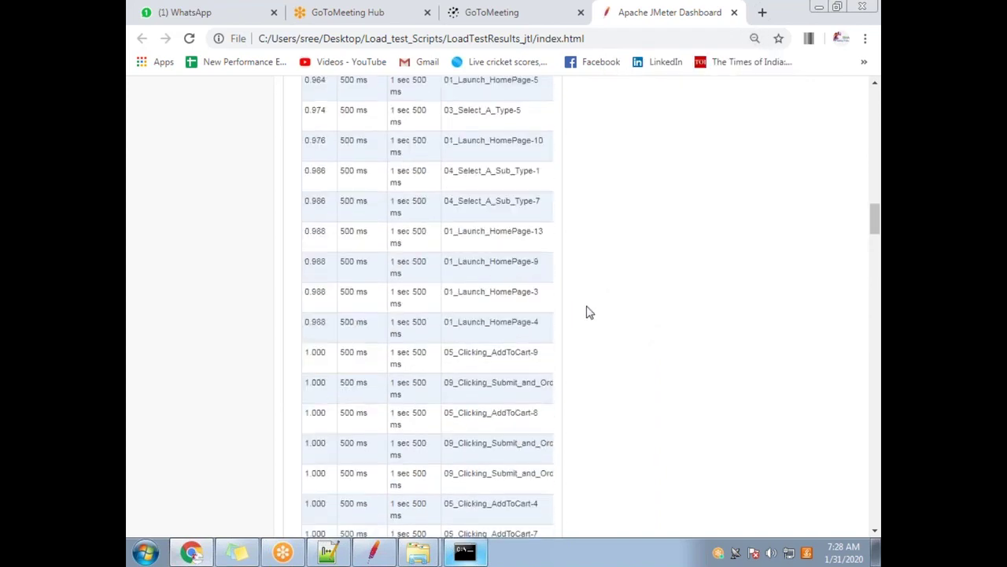
scroll(569, 319, up, 10)
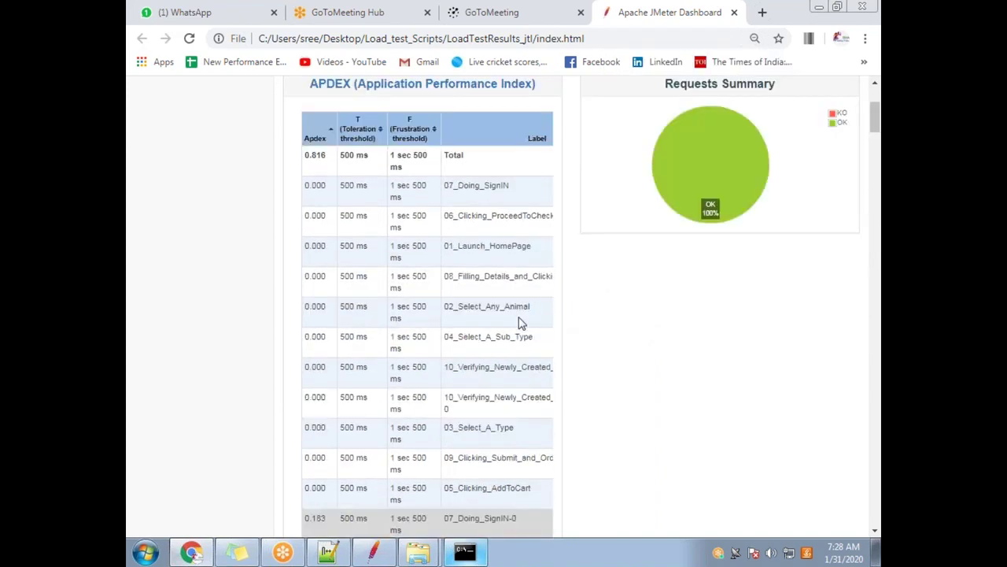
scroll(360, 271, down, 1)
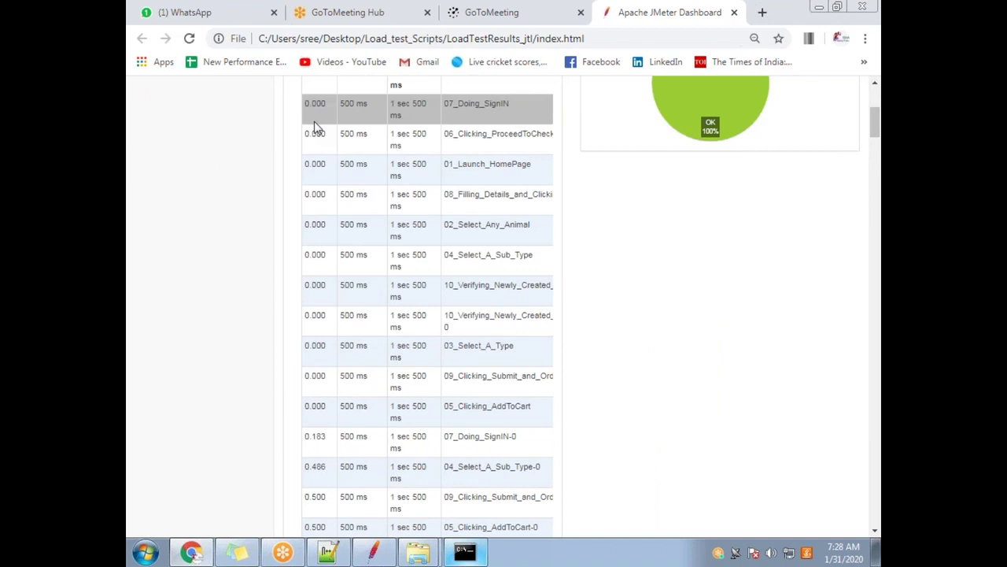
scroll(314, 127, right, 3)
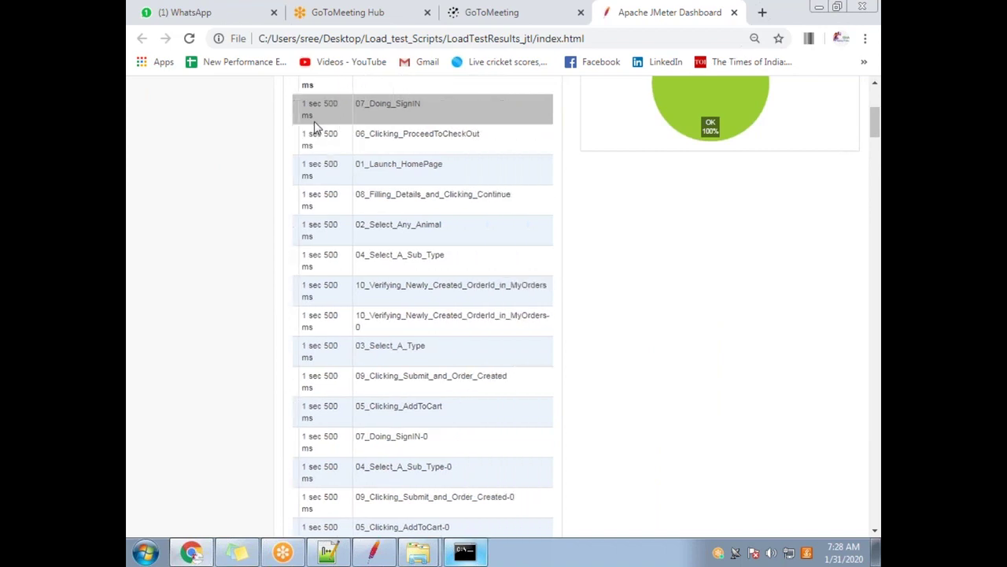
scroll(314, 121, left, 3)
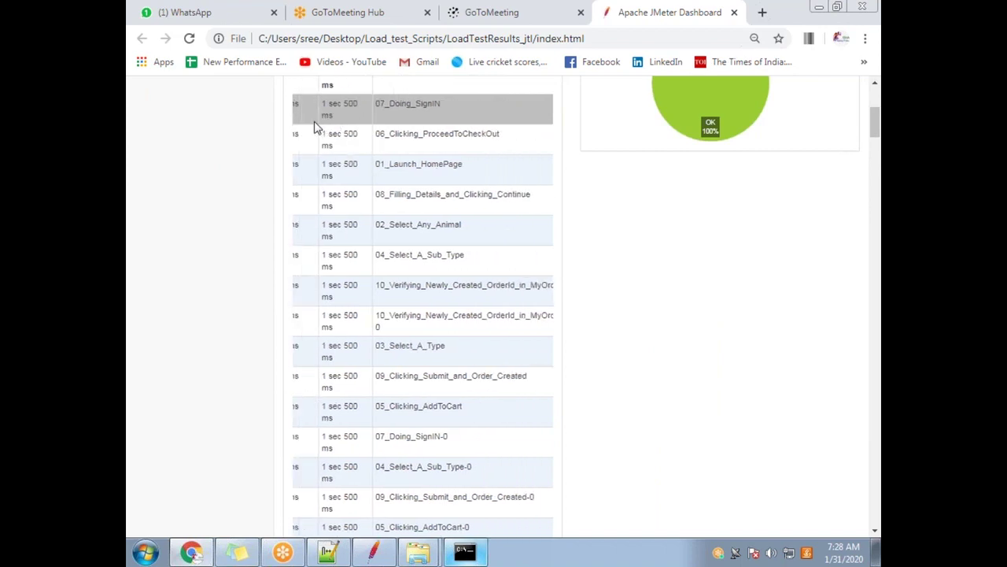
scroll(314, 126, right, 2)
scroll(315, 129, left, 3)
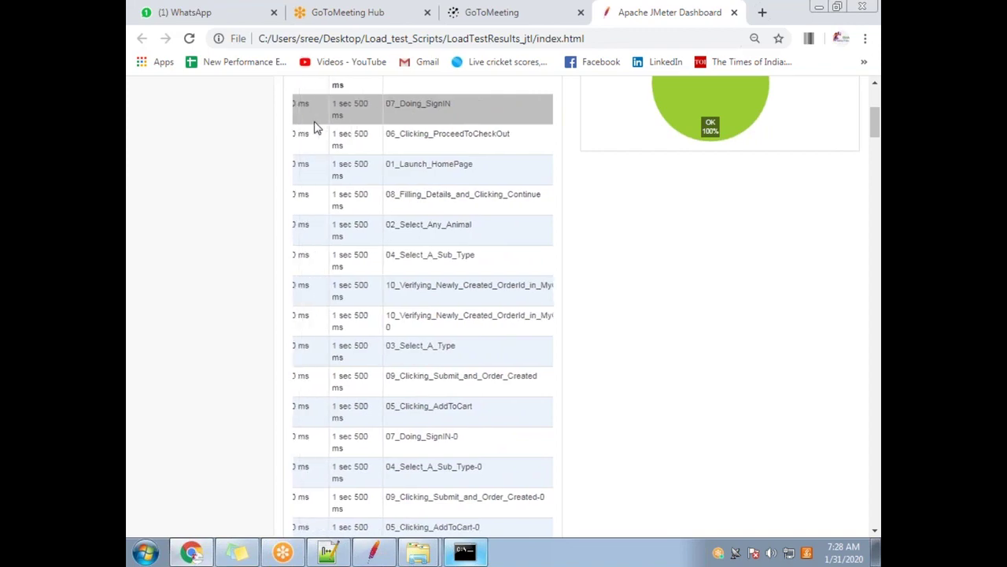
scroll(318, 324, up, 5)
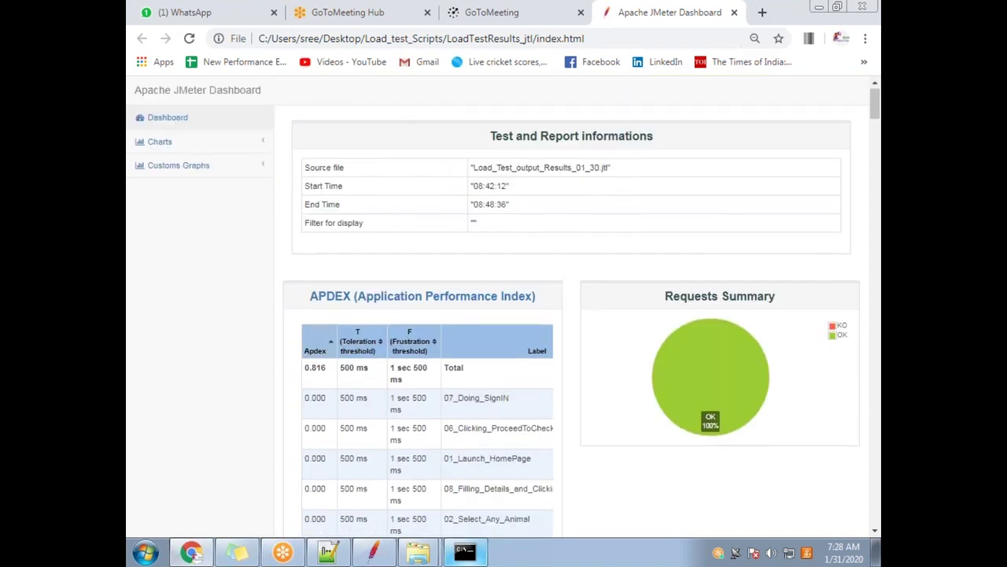
Step: Highlight the Statistics heading, then the label, sample count and error percentage of the 01_Launch_HomePage request
scroll(535, 354, down, 15)
scroll(534, 356, down, 15)
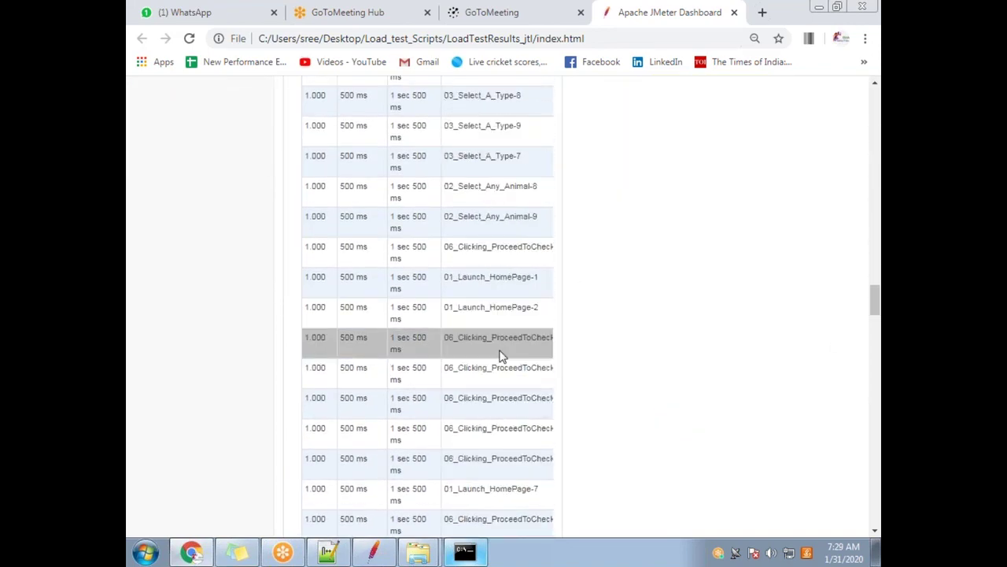
drag(548, 182, 612, 190)
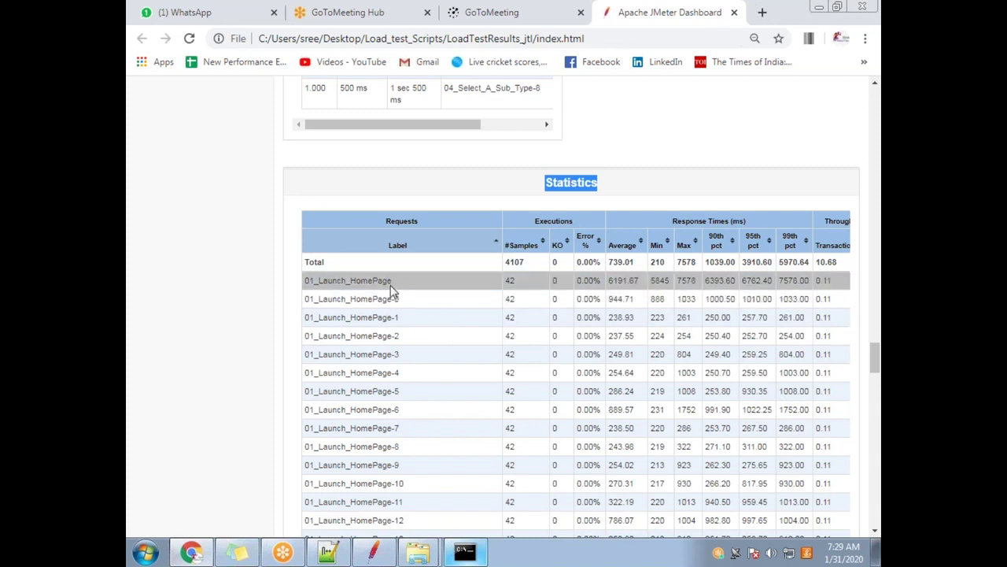
drag(344, 280, 389, 280)
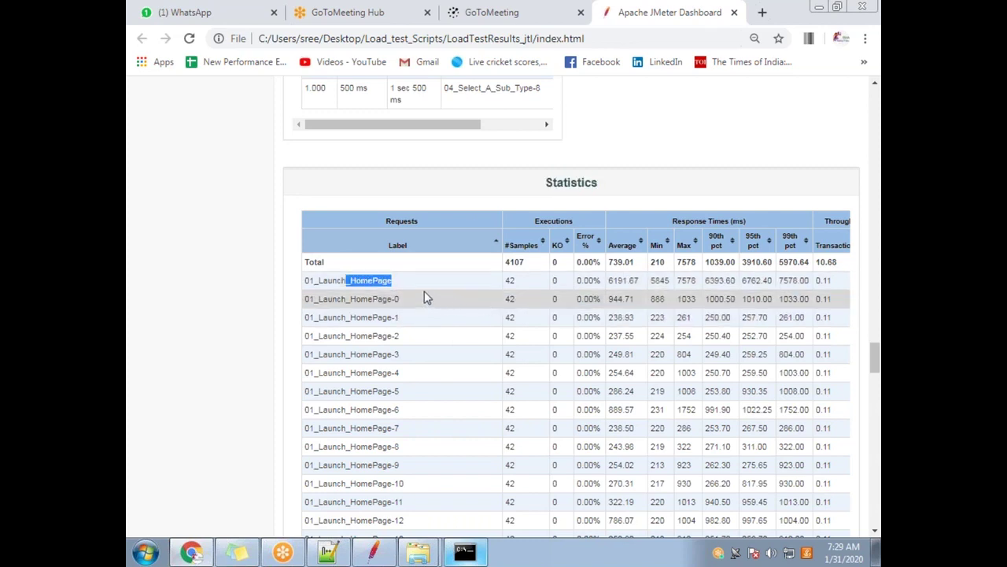
click(508, 281)
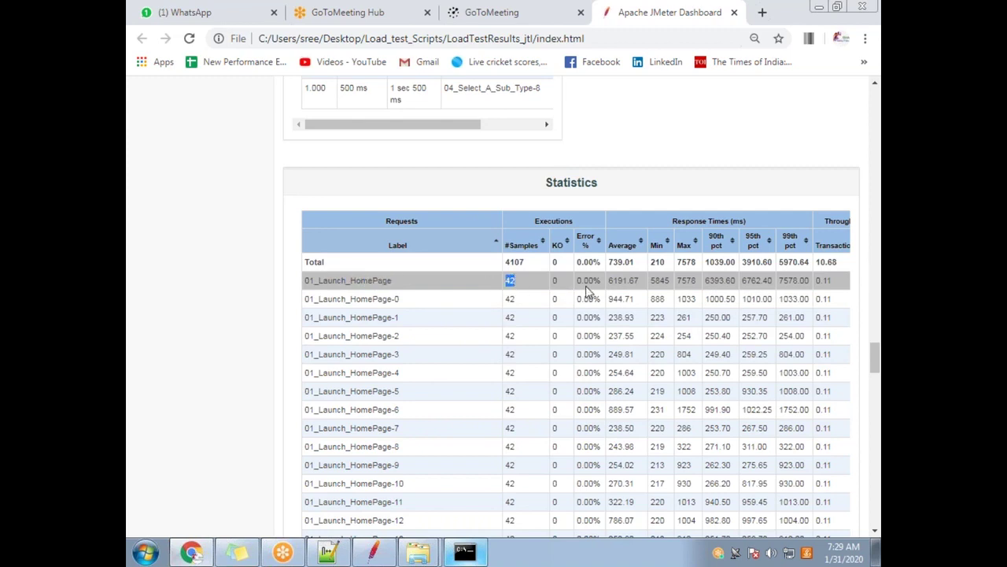
drag(596, 281, 602, 281)
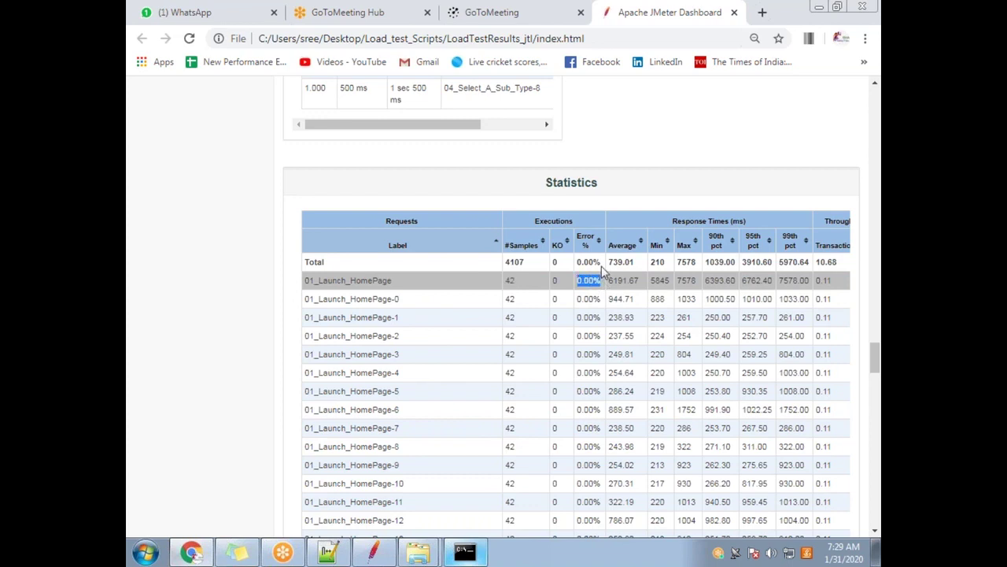
double_click(509, 281)
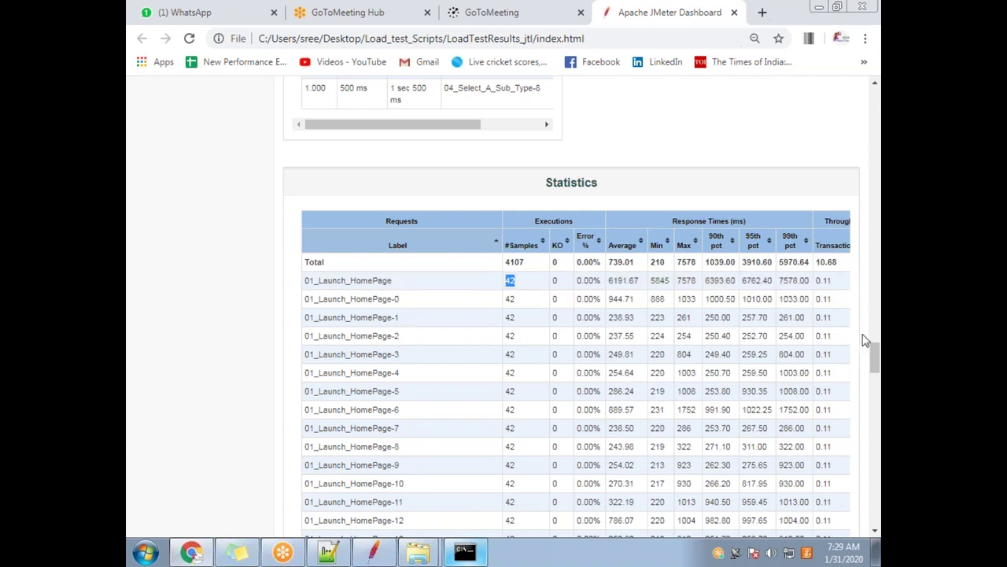
click(515, 288)
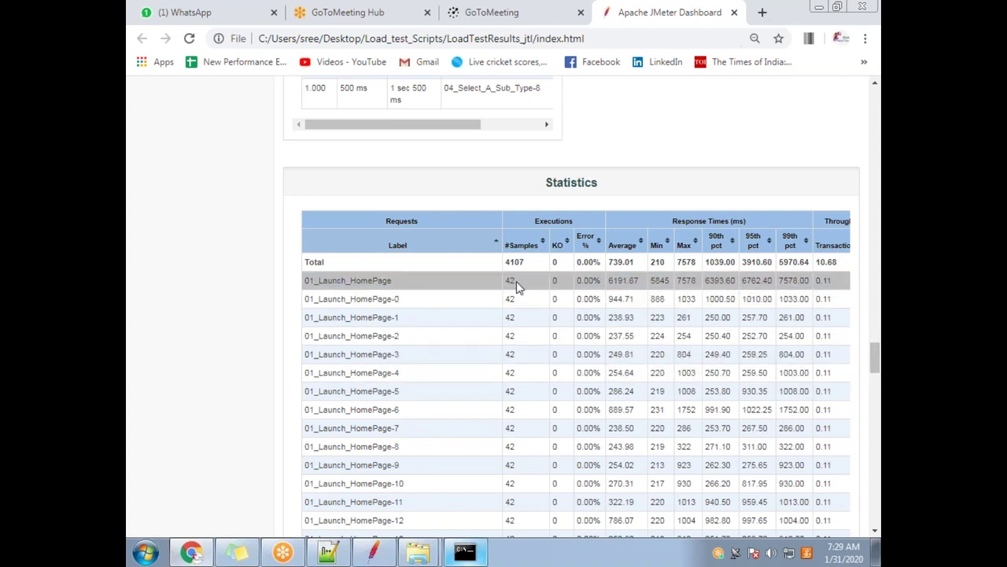
Step: Highlight HomePage in the 01_Launch_HomePage label and the request's average response time in the Statistics table
drag(398, 288, 351, 285)
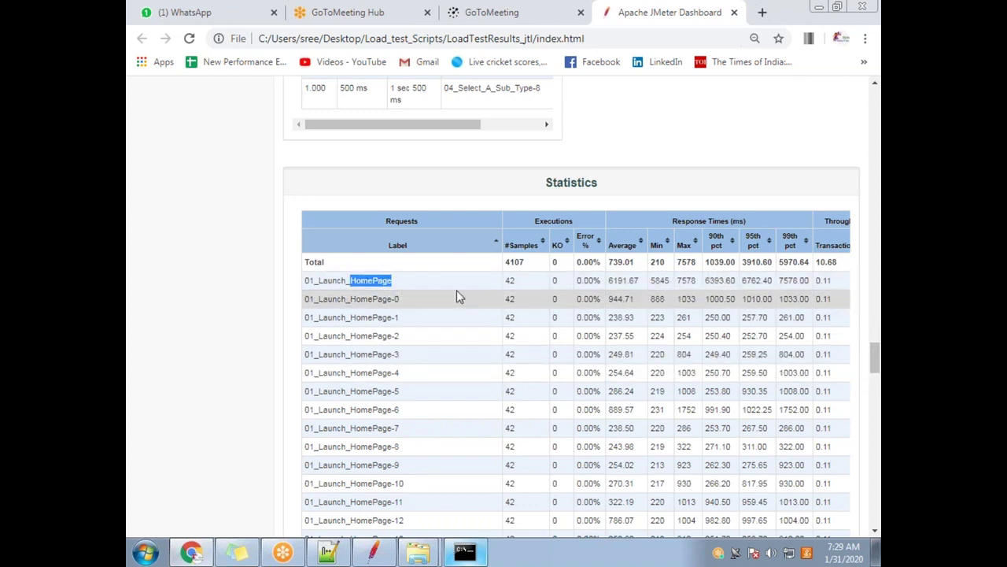
click(611, 285)
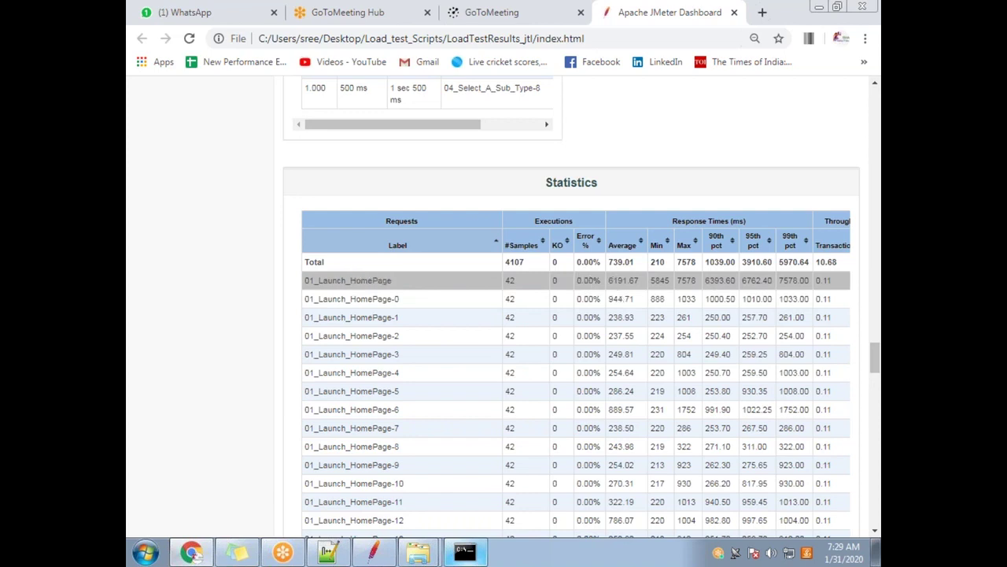
drag(611, 285, 636, 280)
click(620, 280)
double_click(620, 280)
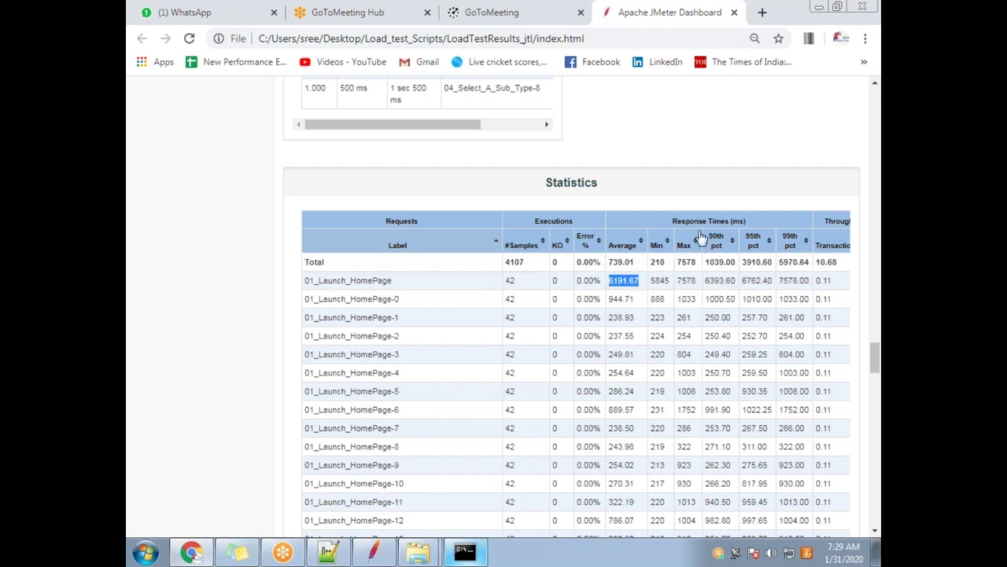
click(620, 283)
drag(610, 283, 638, 282)
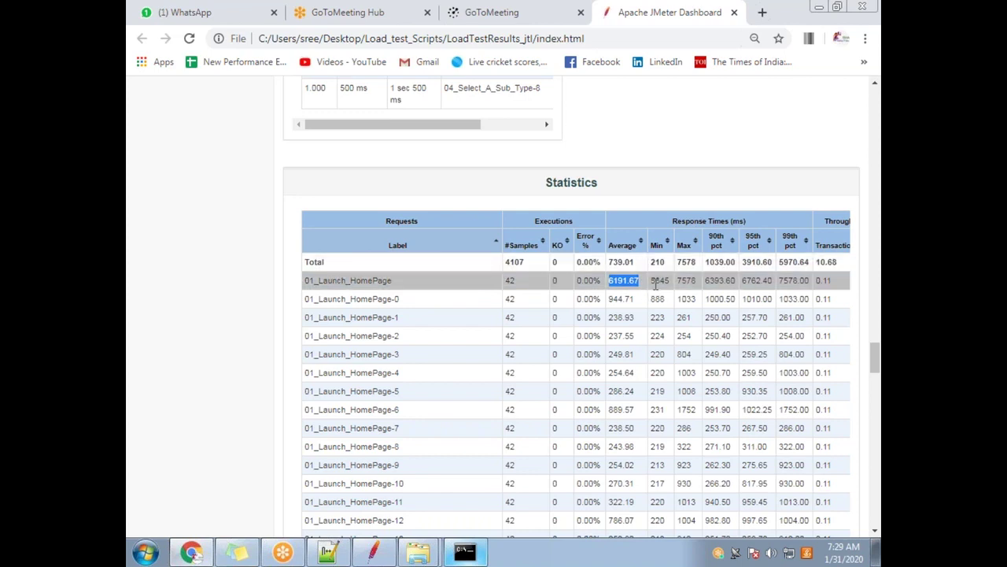
Step: Highlight the 90th percentile response time of the 01_Launch_HomePage request
click(707, 281)
drag(725, 278, 736, 276)
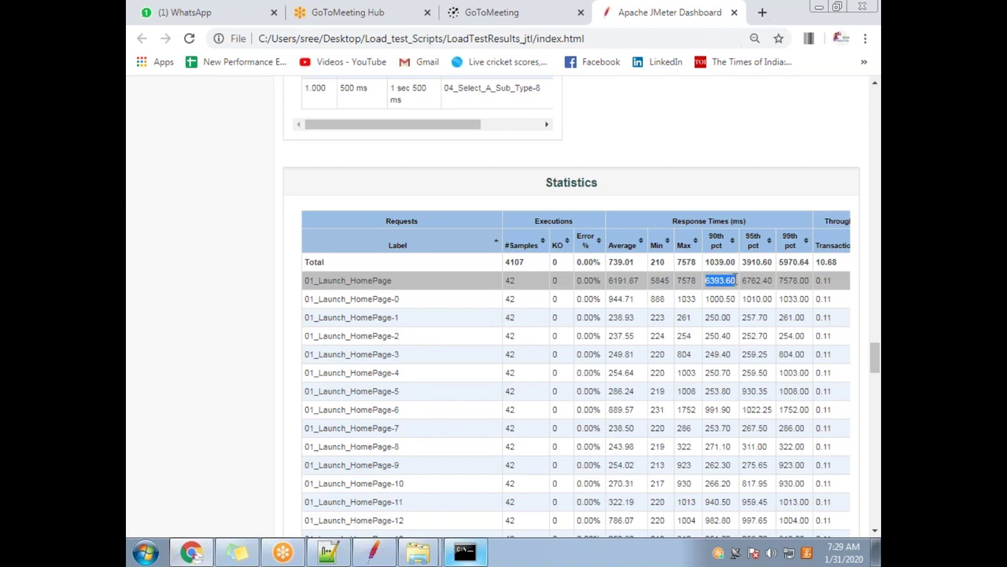
drag(741, 281, 745, 280)
click(730, 297)
Step: Highlight the transactions per second of 01_Launch_HomePage under Throughput and return to the table's first columns
scroll(730, 297, right, 3)
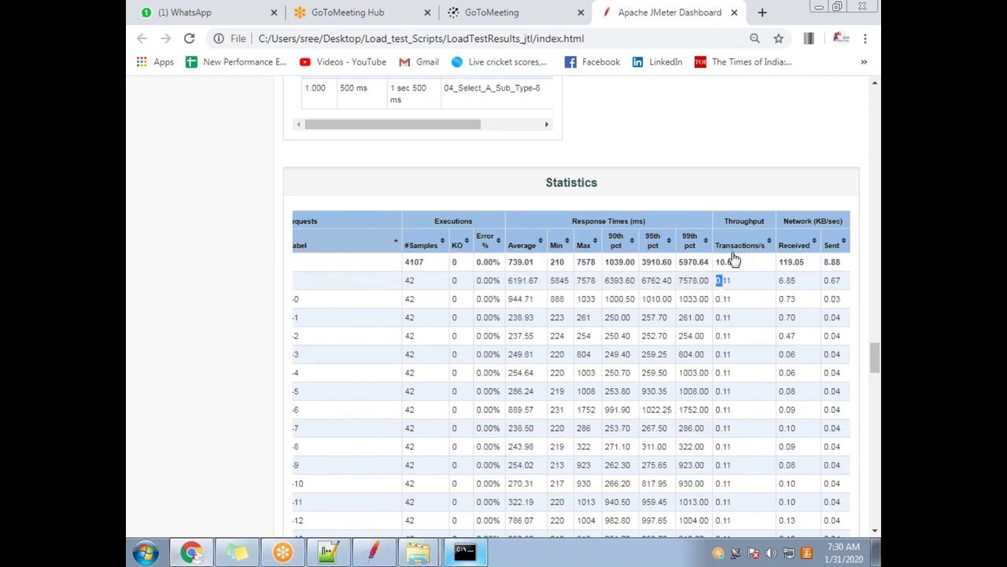
click(730, 281)
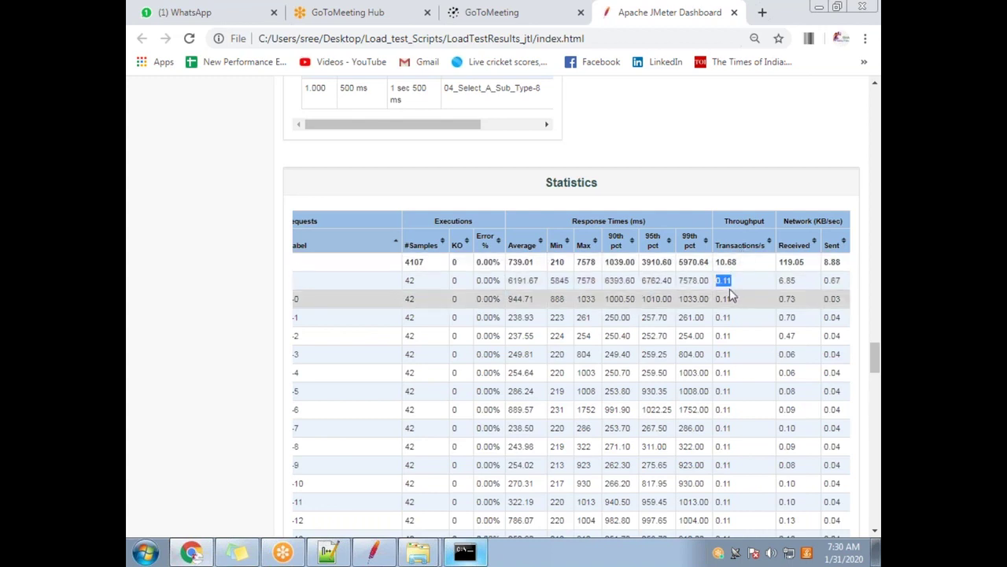
click(733, 288)
drag(733, 288, 718, 288)
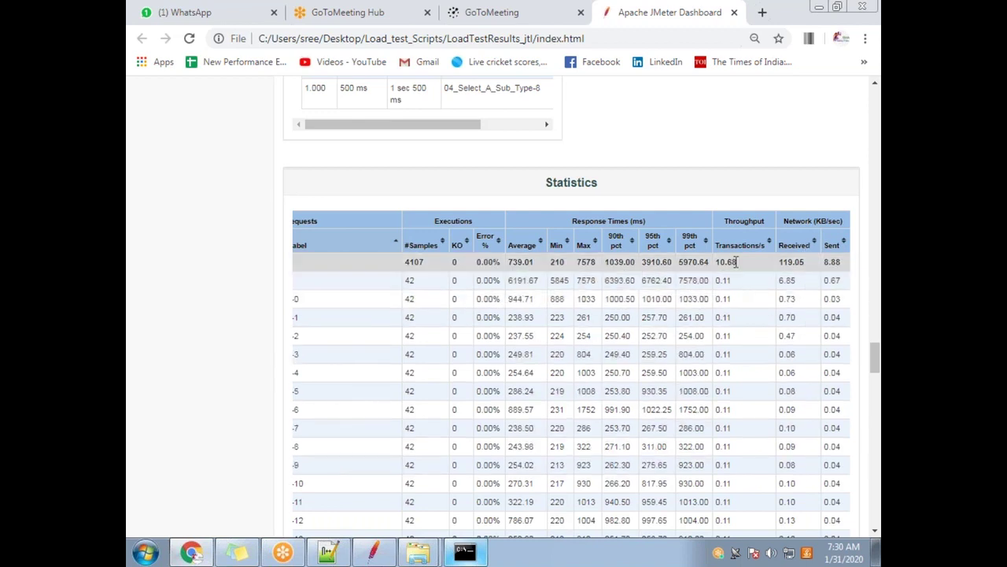
scroll(736, 262, left, 3)
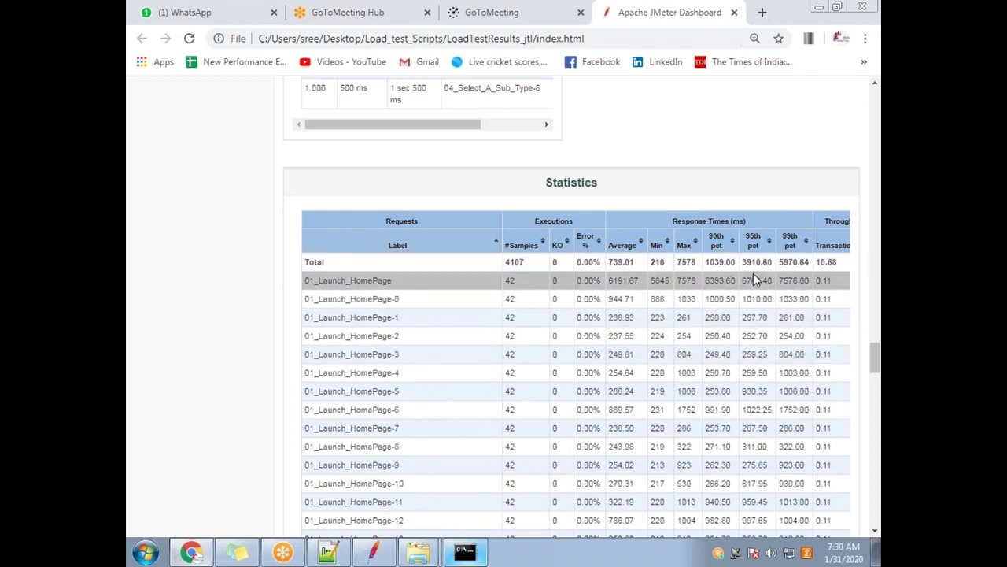
Step: Examine the remaining Statistics rows down to the Errors and Top 5 Errors by sampler tables, returning to the Statistics table
scroll(470, 339, down, 20)
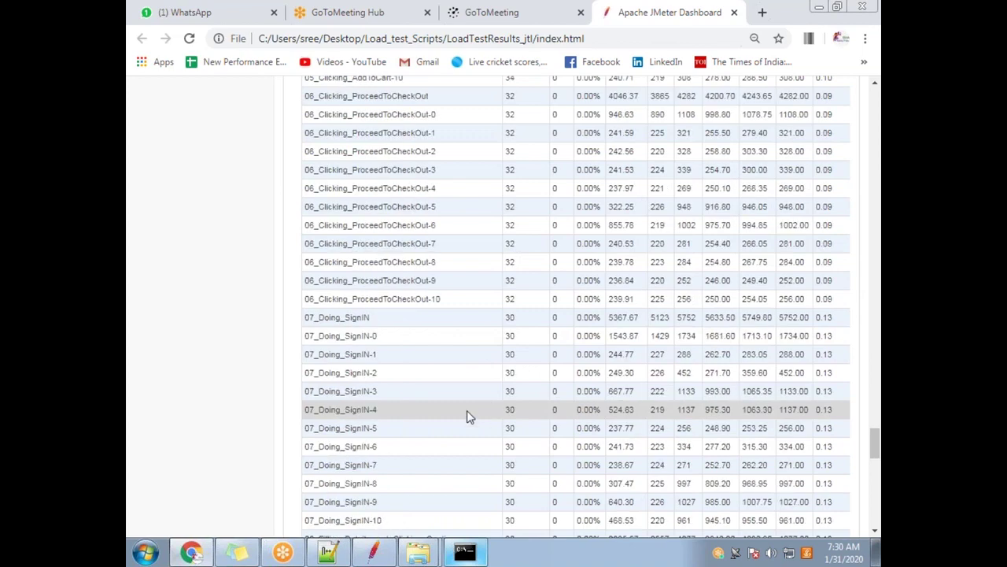
scroll(470, 417, down, 15)
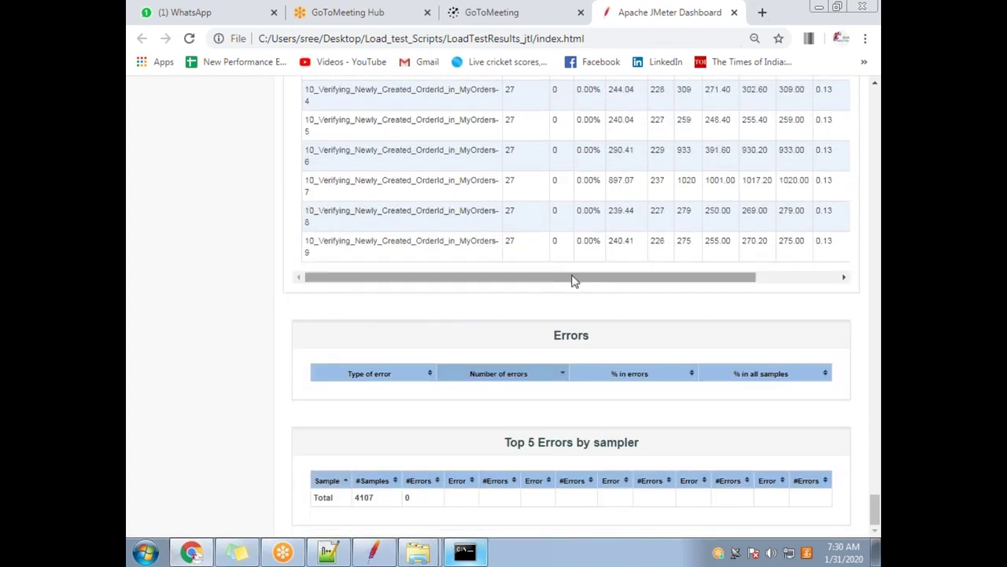
drag(573, 281, 513, 326)
scroll(509, 335, up, 5)
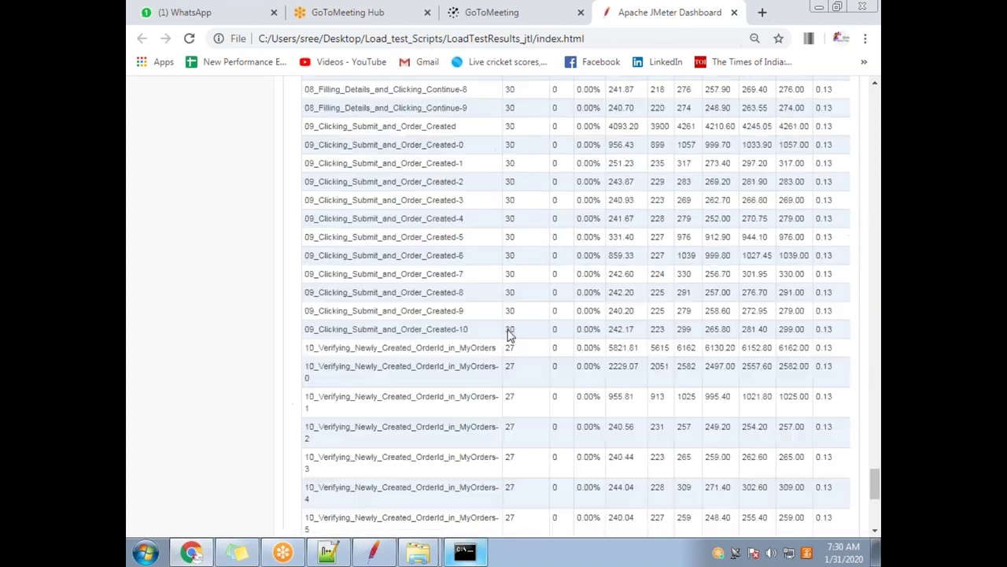
scroll(509, 334, up, 20)
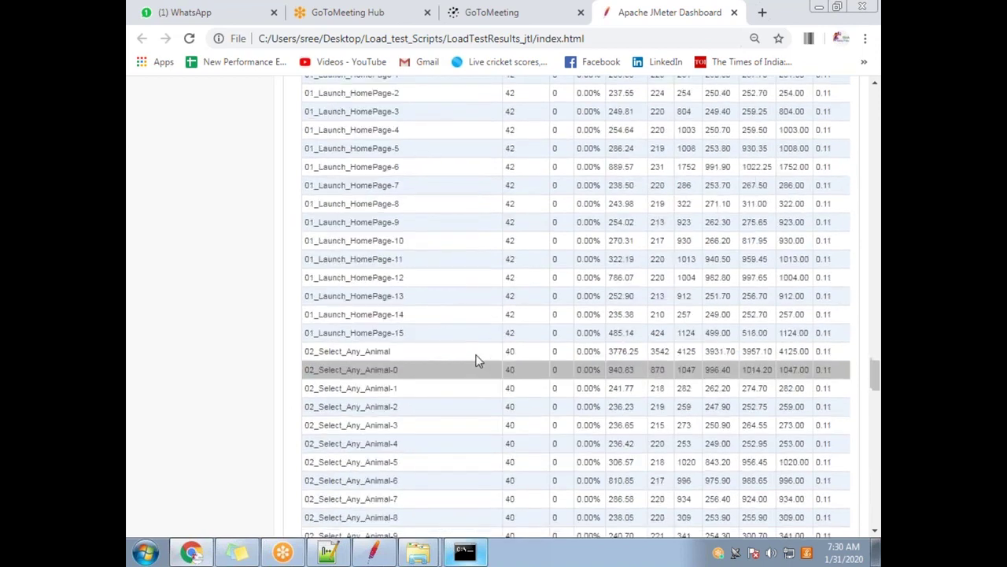
scroll(478, 360, up, 5)
Step: Highlight the 01_Launch_HomePage transaction label and its numbered sub-request rows, including 01_Launch_HomePage-0, in the Statistics table
scroll(416, 373, down, 1)
drag(391, 374, 319, 374)
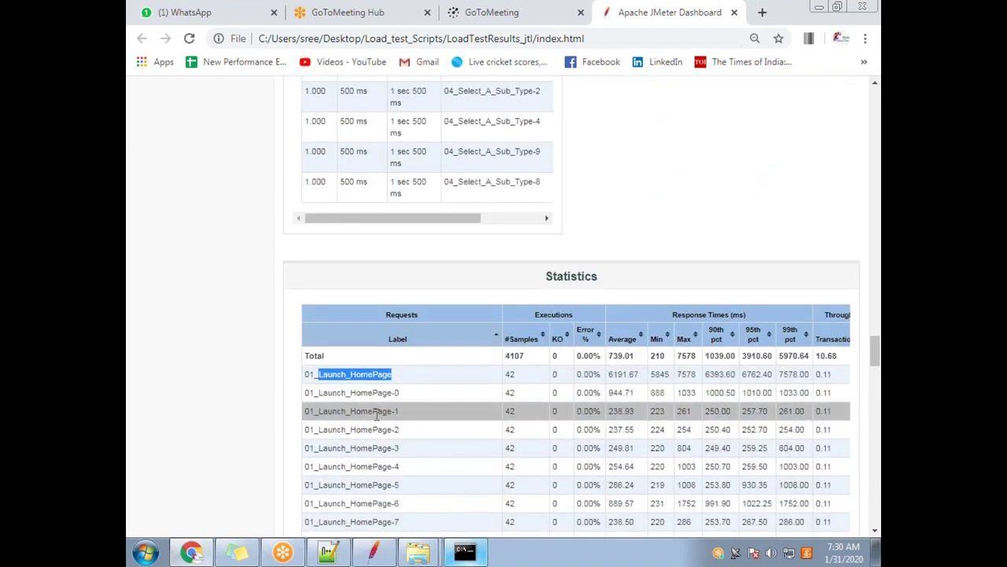
scroll(377, 449, down, 2)
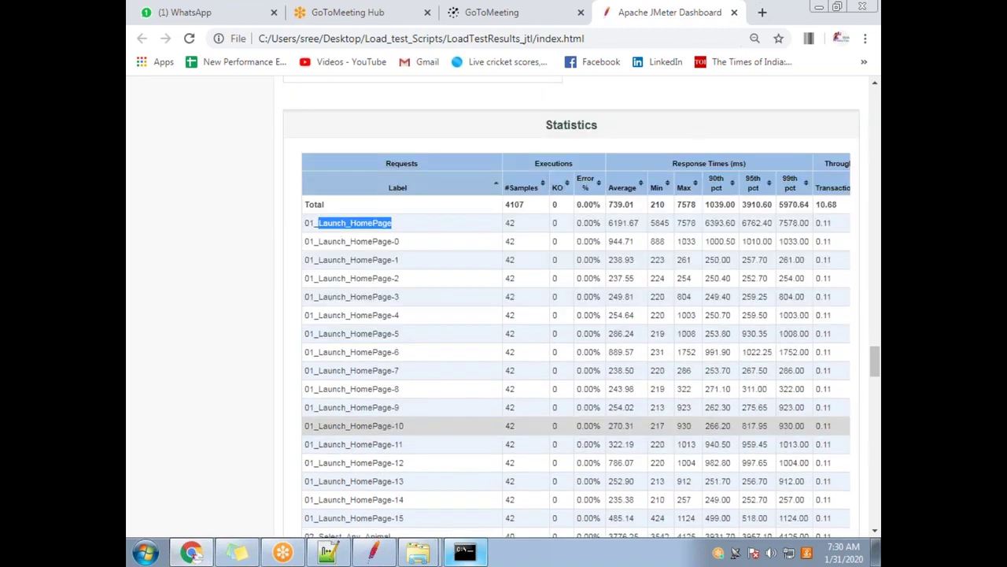
scroll(377, 177, down, 1)
drag(405, 174, 563, 203)
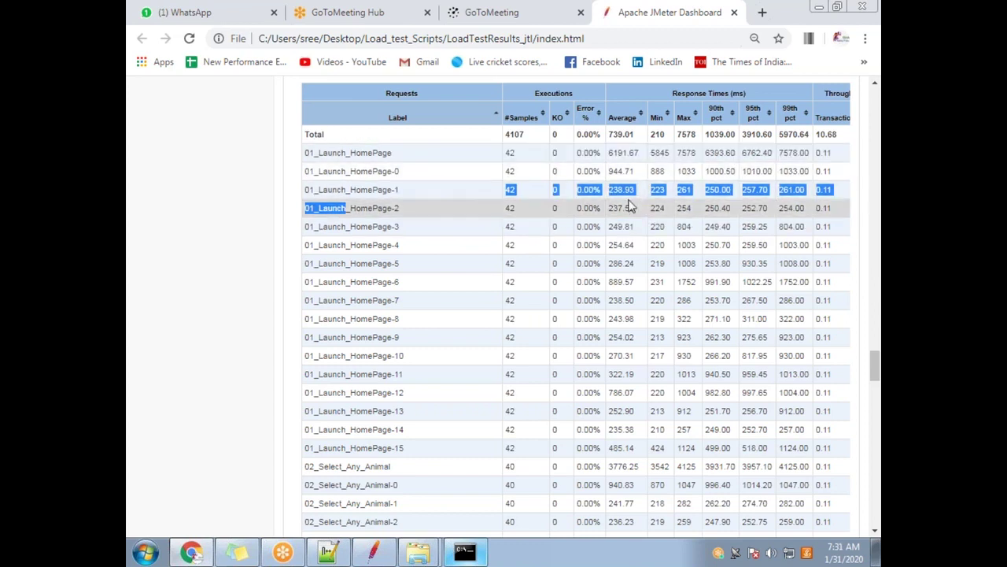
drag(392, 154, 291, 168)
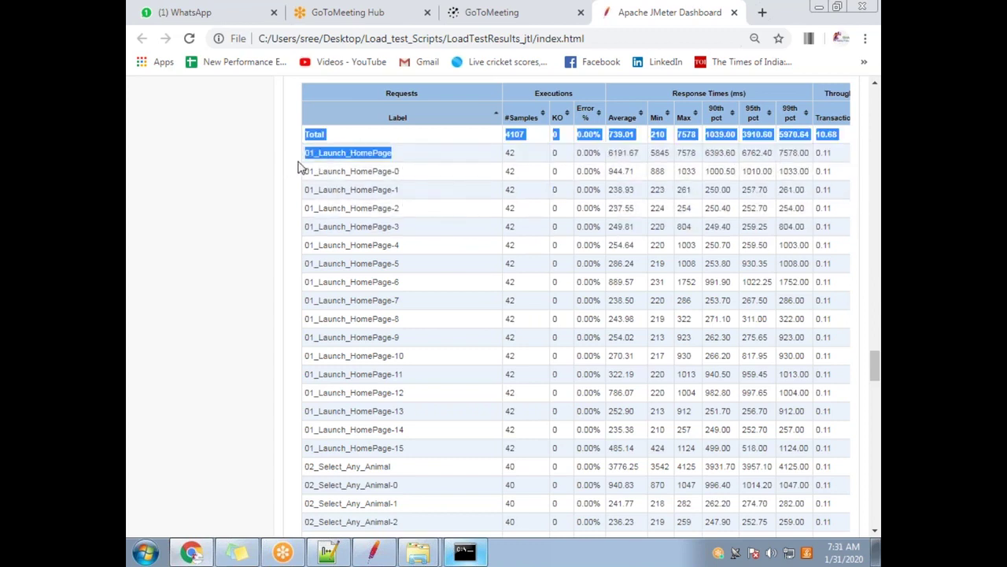
drag(455, 170, 347, 171)
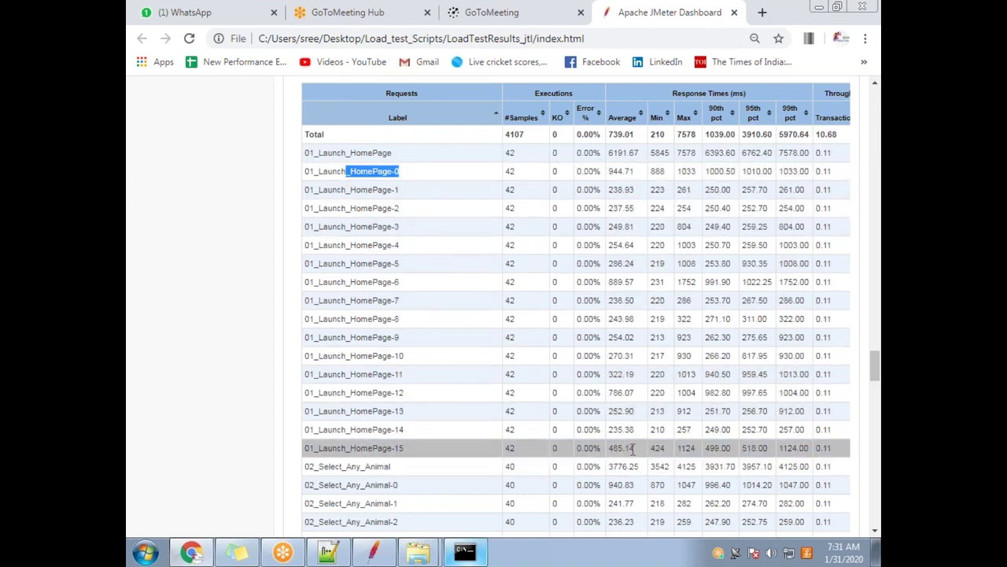
Step: Highlight the average response time of 01_Launch_HomePage-12 and the 01_Launch_HomePage-0 label in the Statistics table
drag(634, 393, 611, 393)
drag(405, 394, 337, 397)
drag(635, 392, 613, 392)
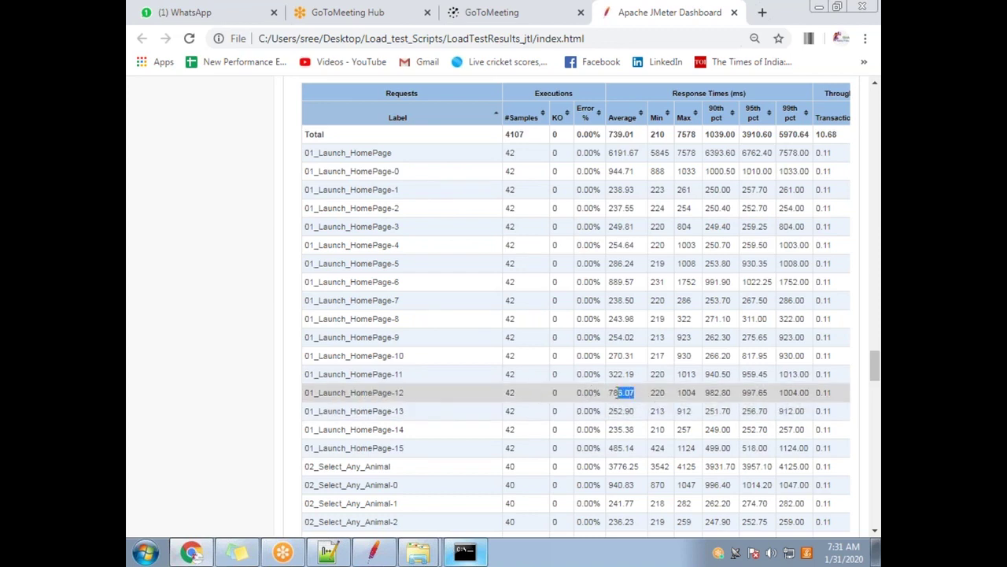
drag(409, 171, 314, 171)
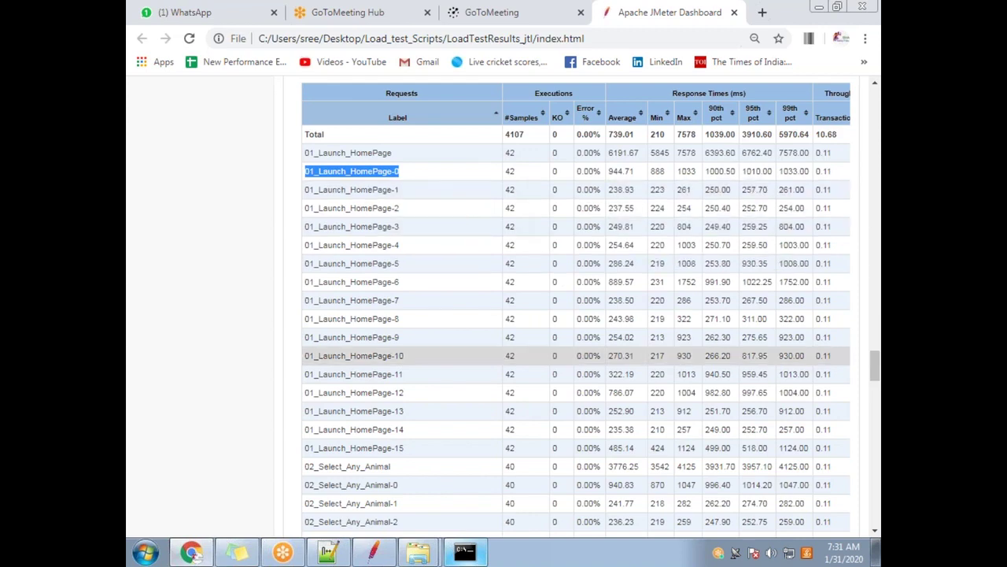
Step: Locate the 02_Select_Any_Animal transaction below the 01_Launch_HomePage rows, select its label, and clear the extended selection
scroll(472, 315, down, 2)
double_click(362, 318)
key(ctrl+shift+Home)
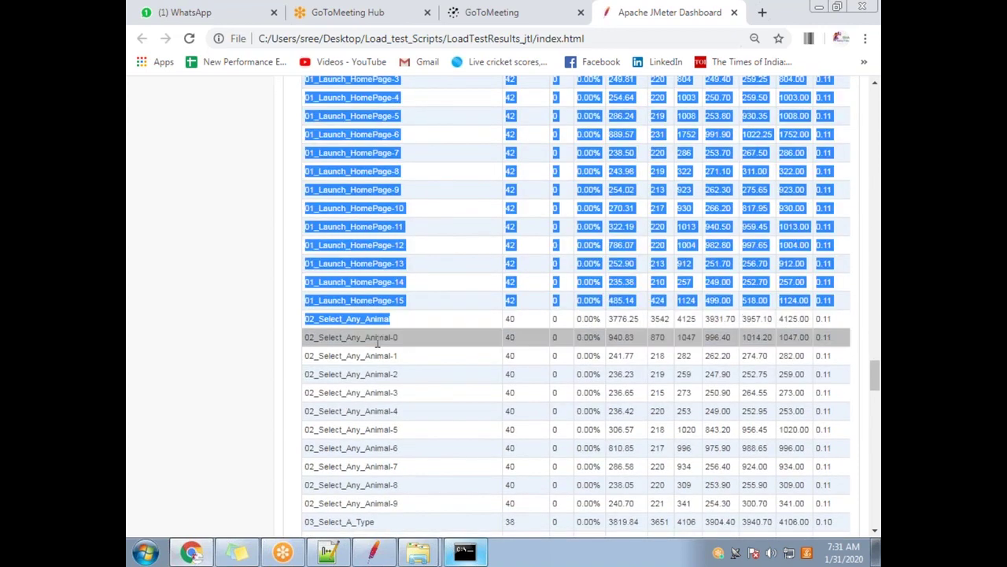
scroll(393, 337, down, 1)
click(362, 300)
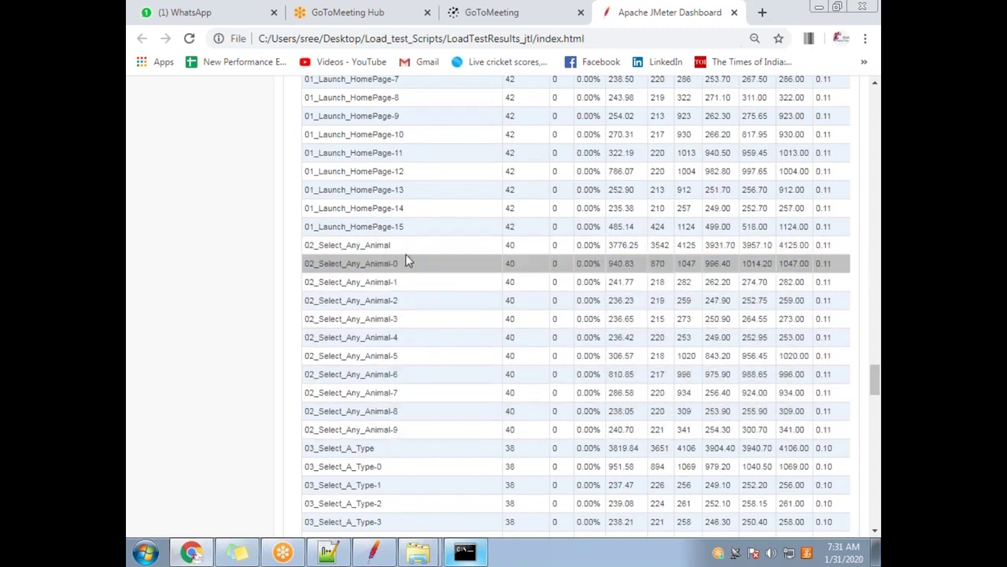
Step: Highlight the average response times of 02_Select_Any_Animal-0 and the 01_Launch_HomePage transaction
double_click(621, 265)
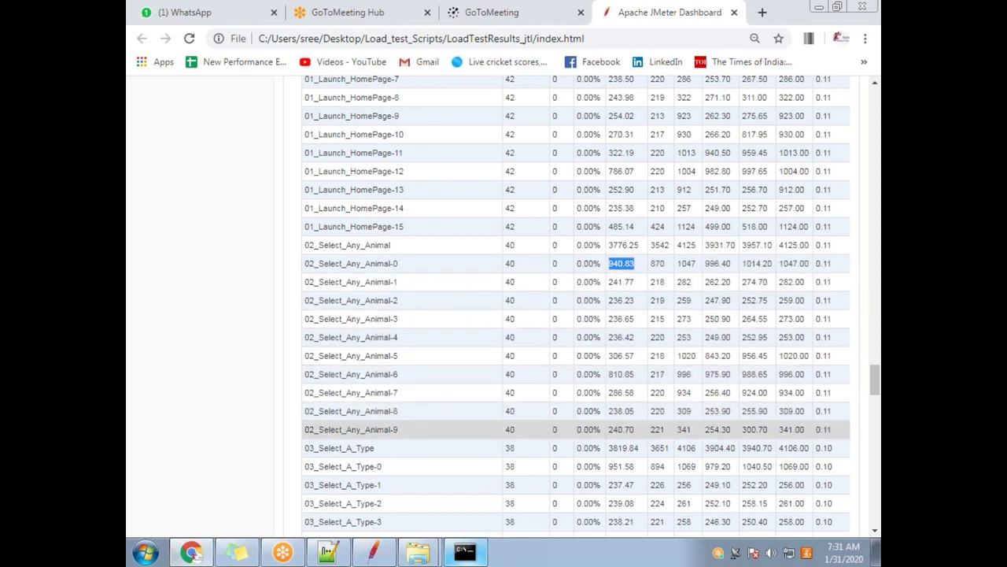
scroll(519, 181, up, 3)
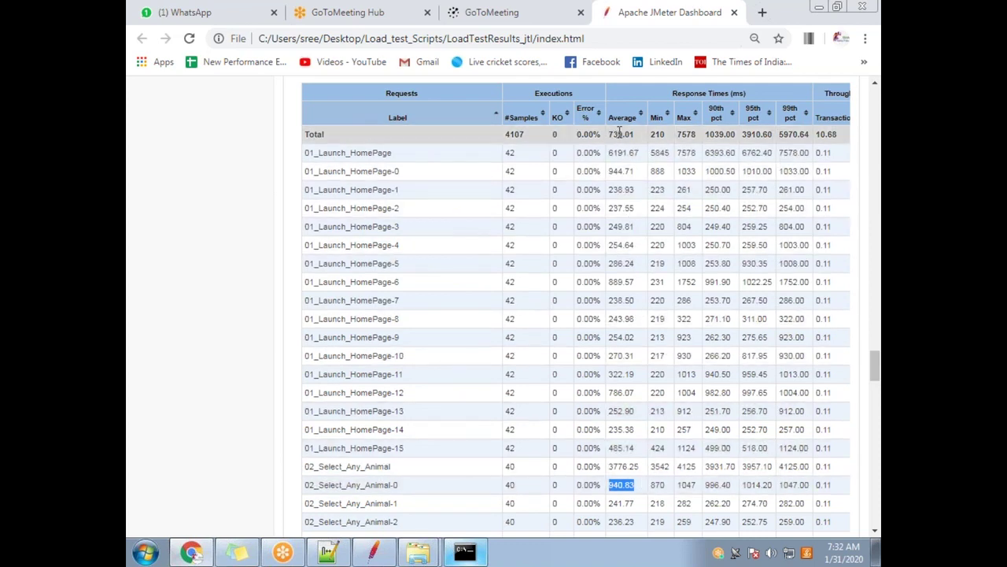
drag(644, 154, 608, 153)
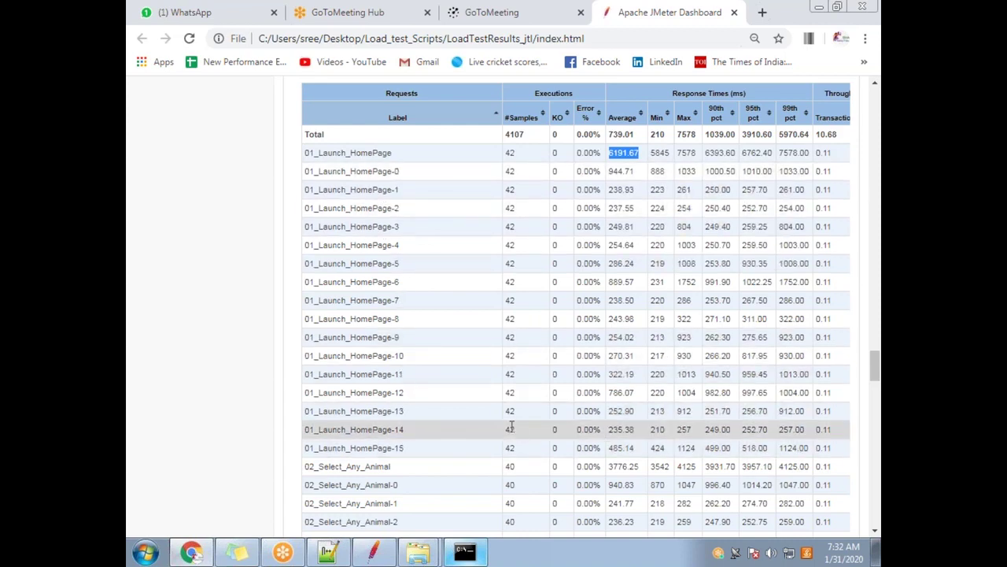
Step: Examine the remaining Statistics rows through 10_Verifying_Newly_Created_OrderId_in_MyOrders and the Errors section, returning to the table's first rows and columns
scroll(512, 393, down, 18)
scroll(481, 354, down, 12)
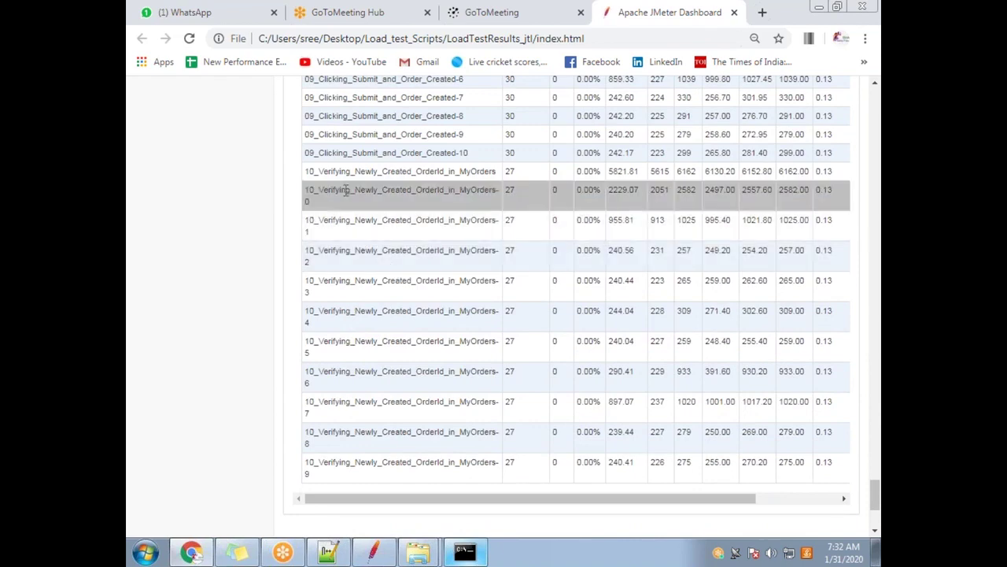
scroll(370, 204, down, 3)
scroll(387, 191, up, 2)
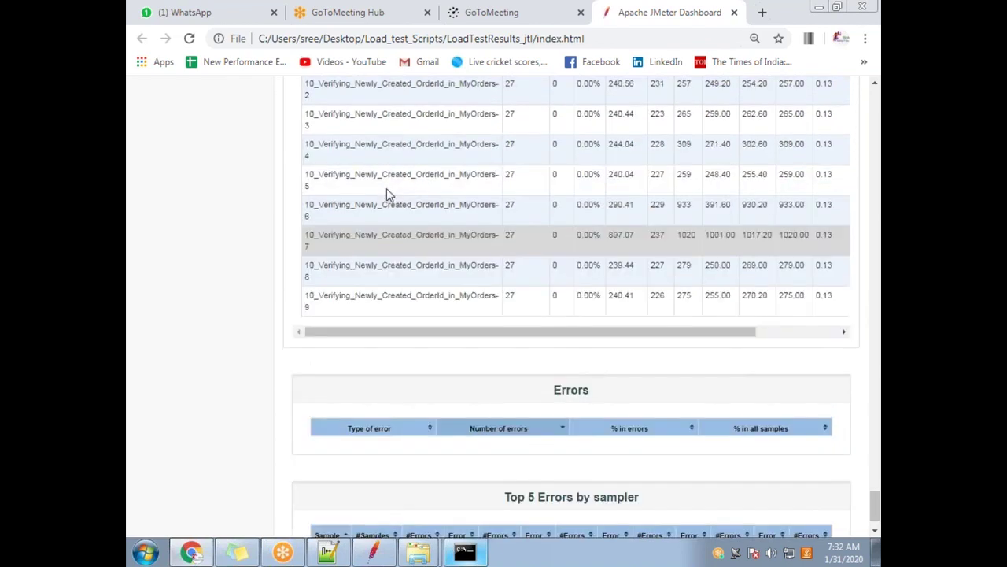
scroll(473, 259, down, 1)
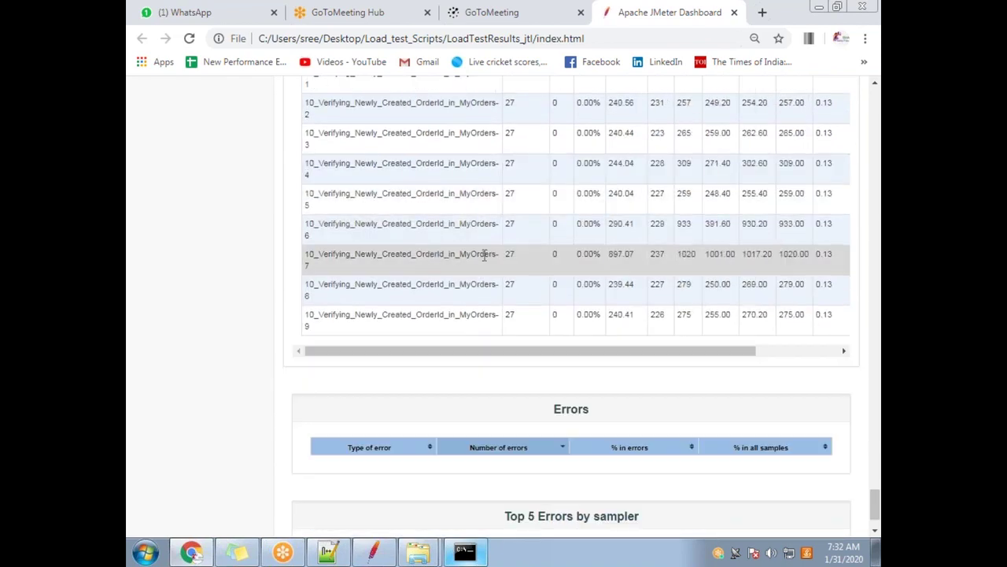
scroll(480, 236, up, 20)
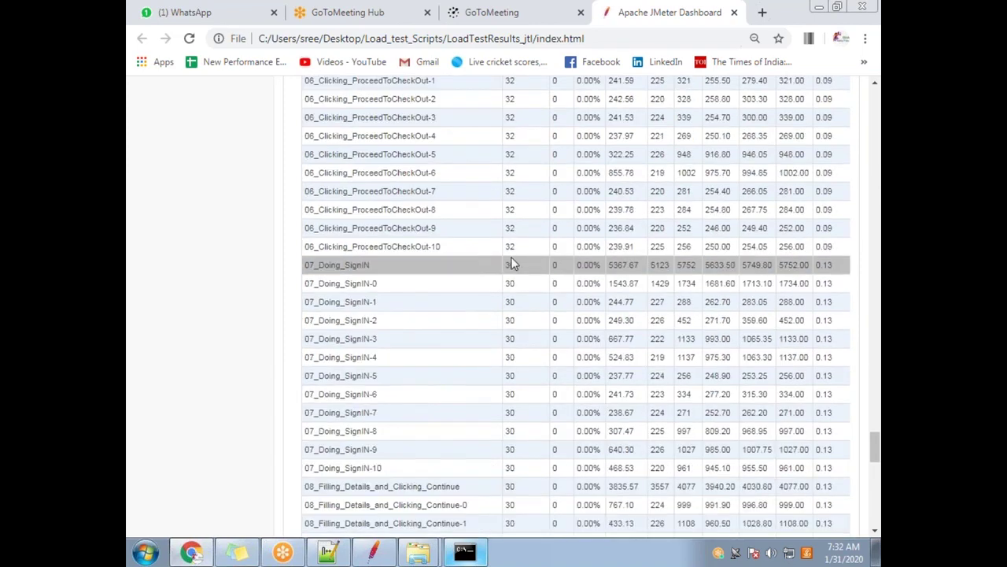
scroll(611, 302, up, 5)
scroll(575, 299, down, 5)
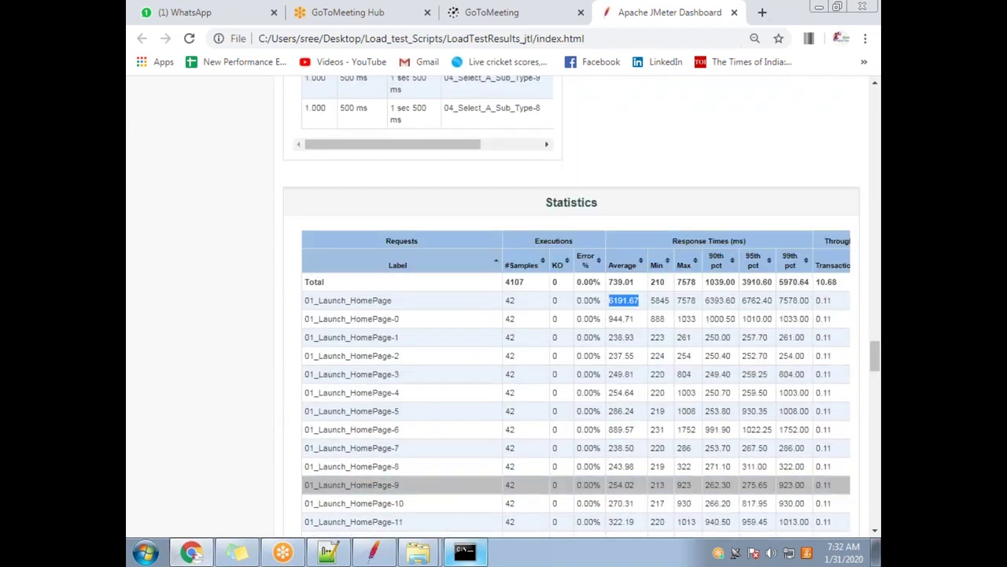
click(630, 484)
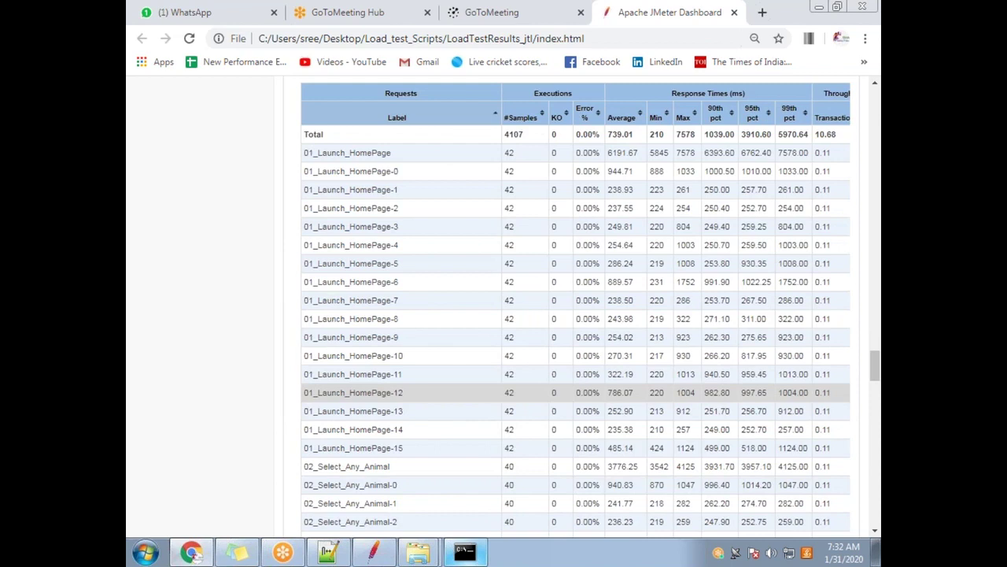
scroll(570, 392, right, 3)
scroll(642, 387, left, 3)
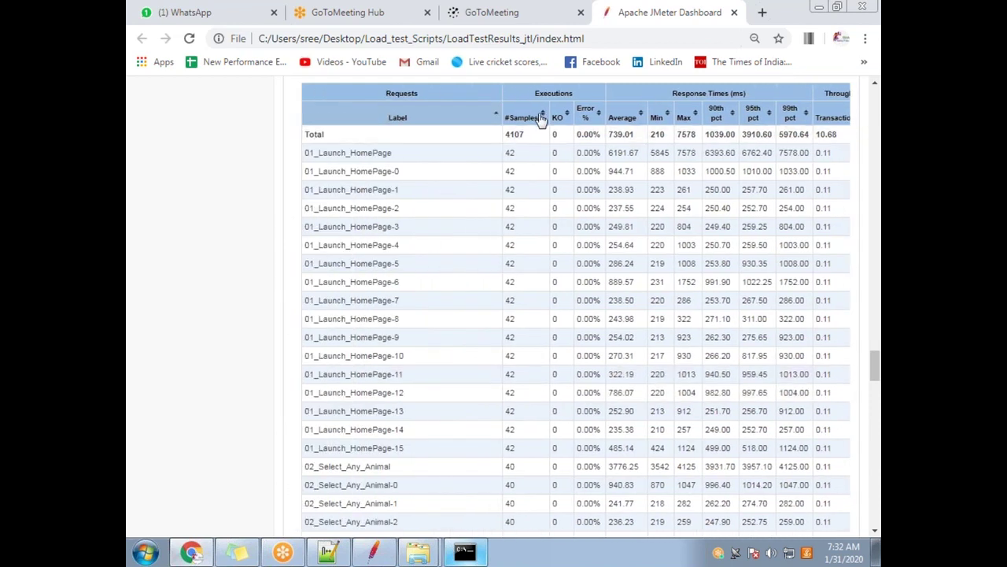
Step: Sort the Statistics table by number of samples, then put it back in ascending label order
click(542, 118)
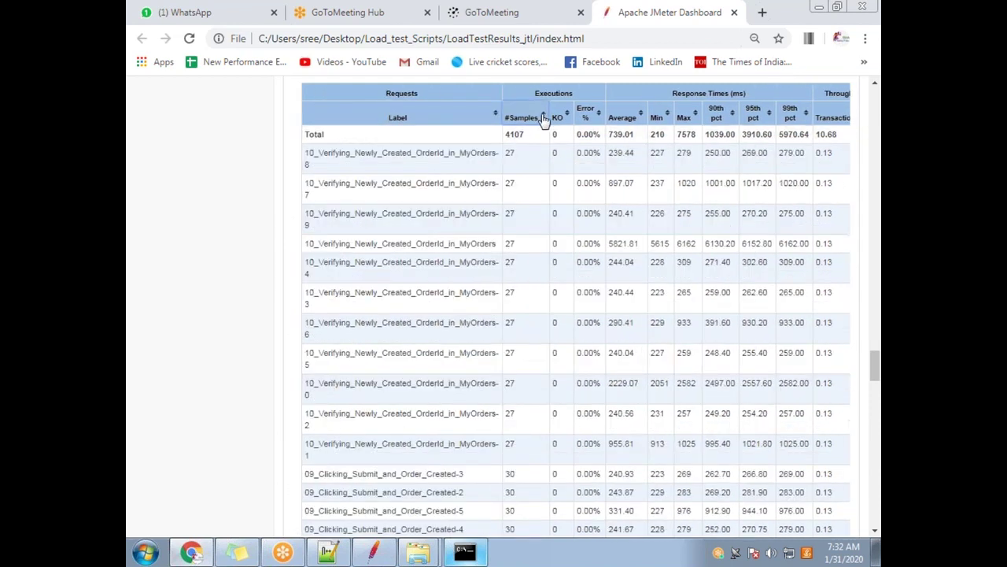
click(497, 117)
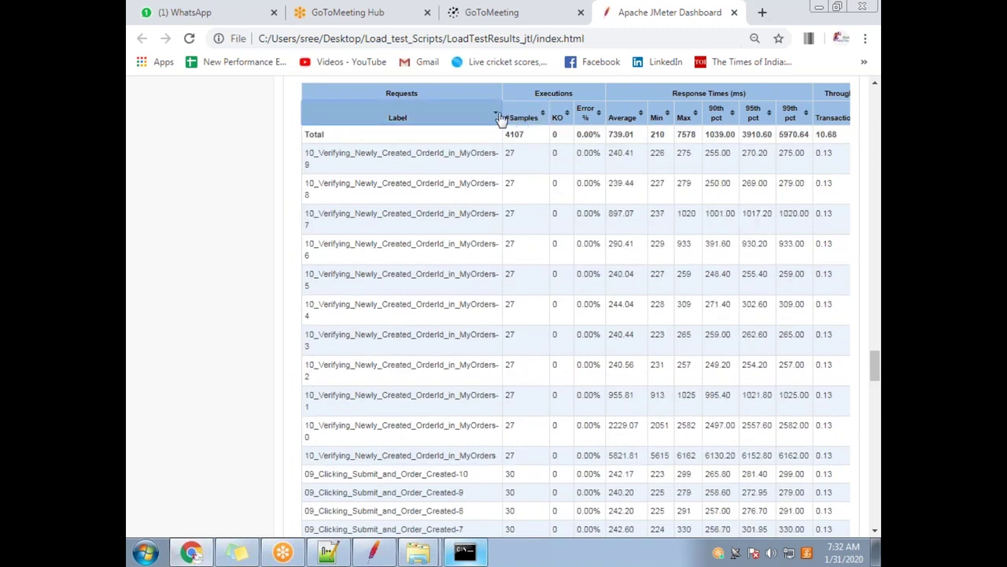
click(496, 118)
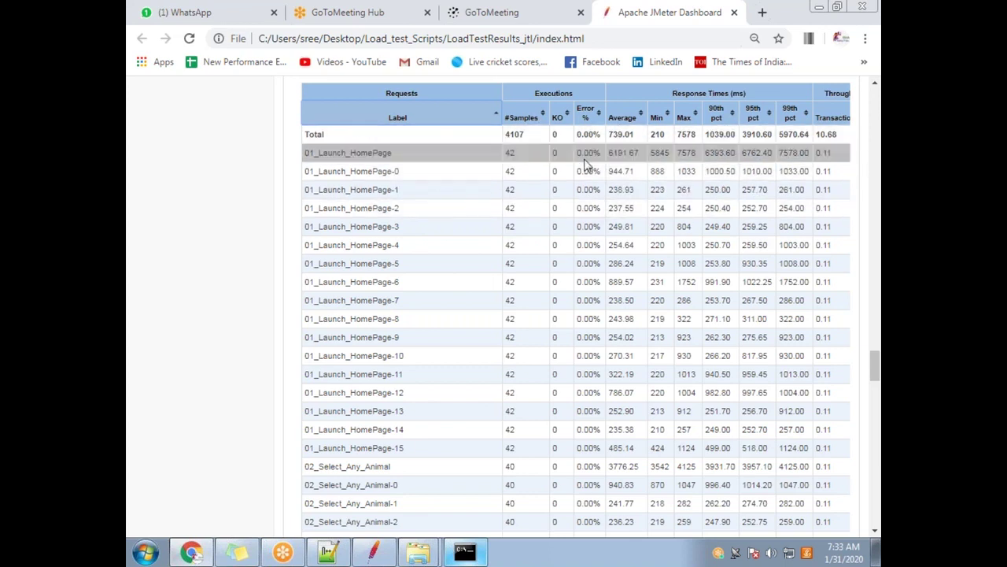
Step: Sort the Statistics table by 90th percentile in descending order, then restore the ascending label order
click(734, 117)
click(734, 117)
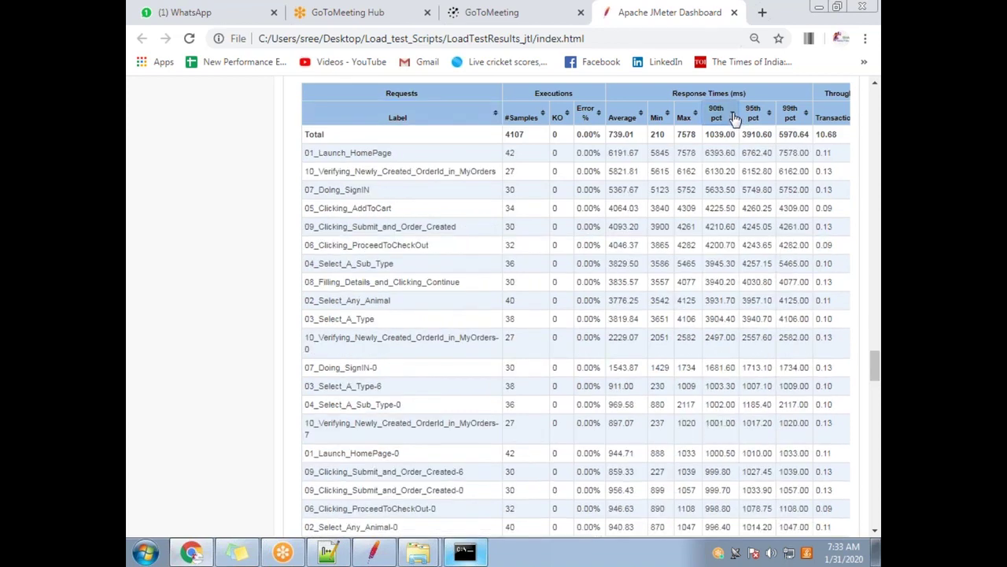
click(497, 115)
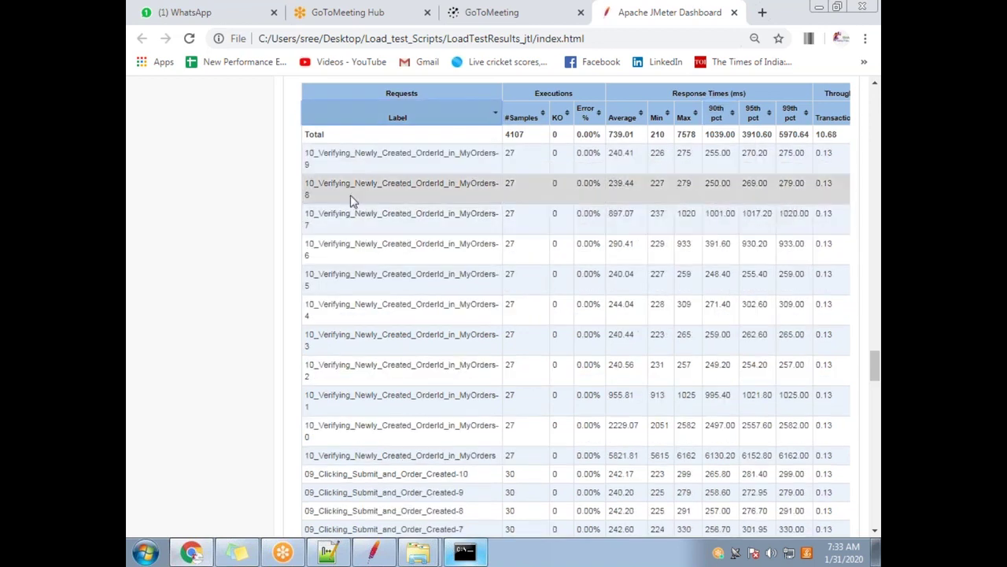
click(481, 124)
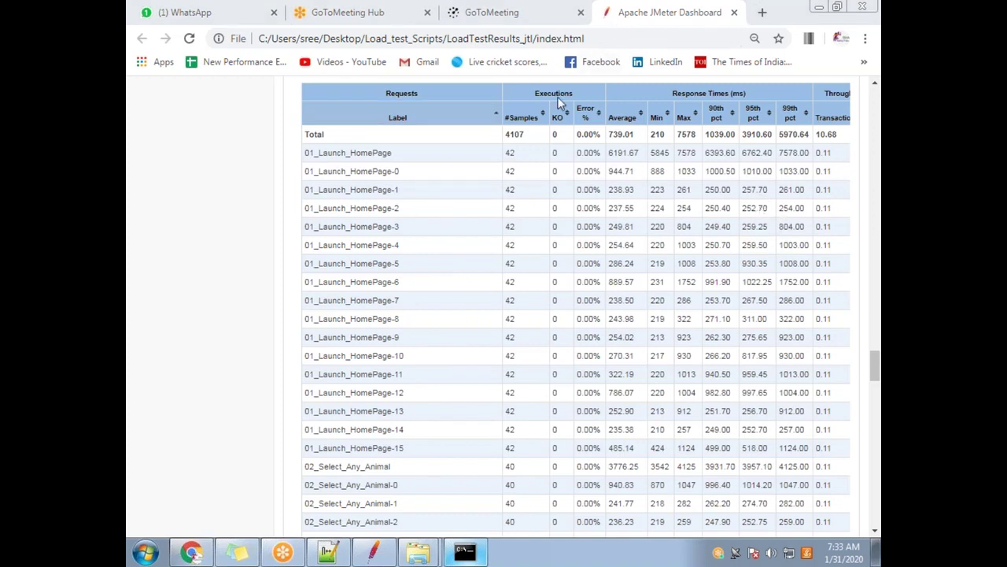
Step: Highlight the Errors and Top 5 Errors by sampler section headings below the Statistics table
scroll(270, 364, down, 12)
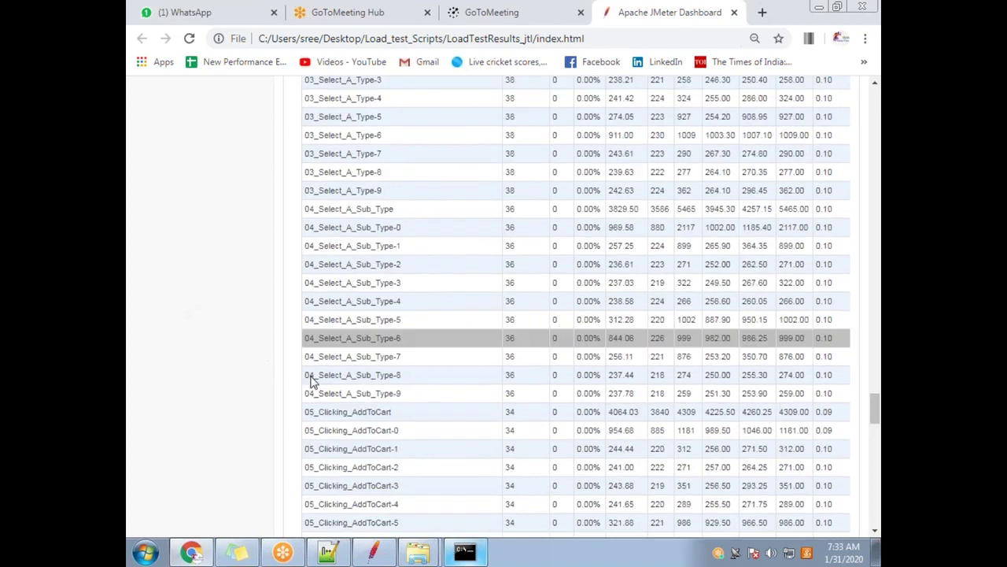
scroll(299, 356, down, 10)
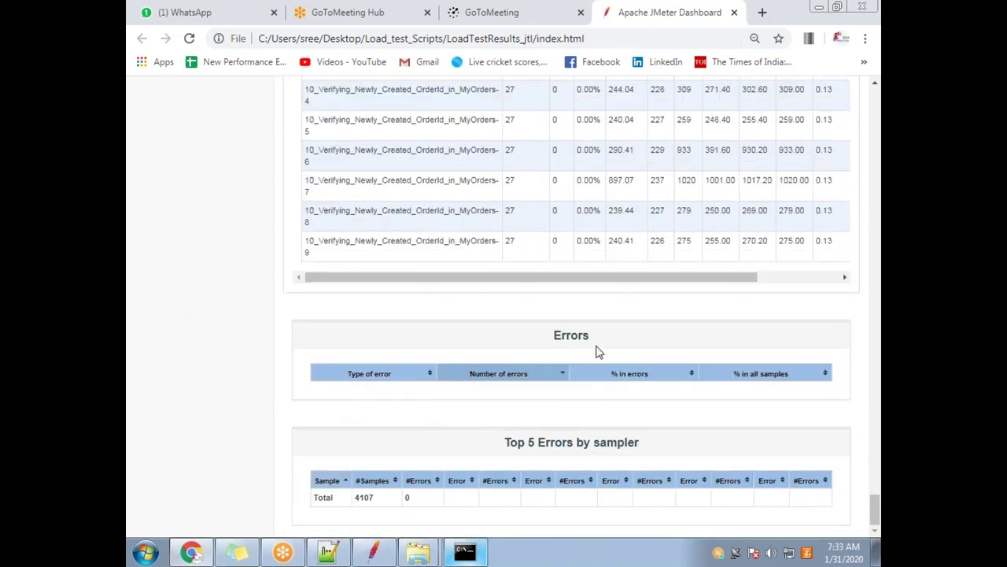
drag(598, 346, 551, 344)
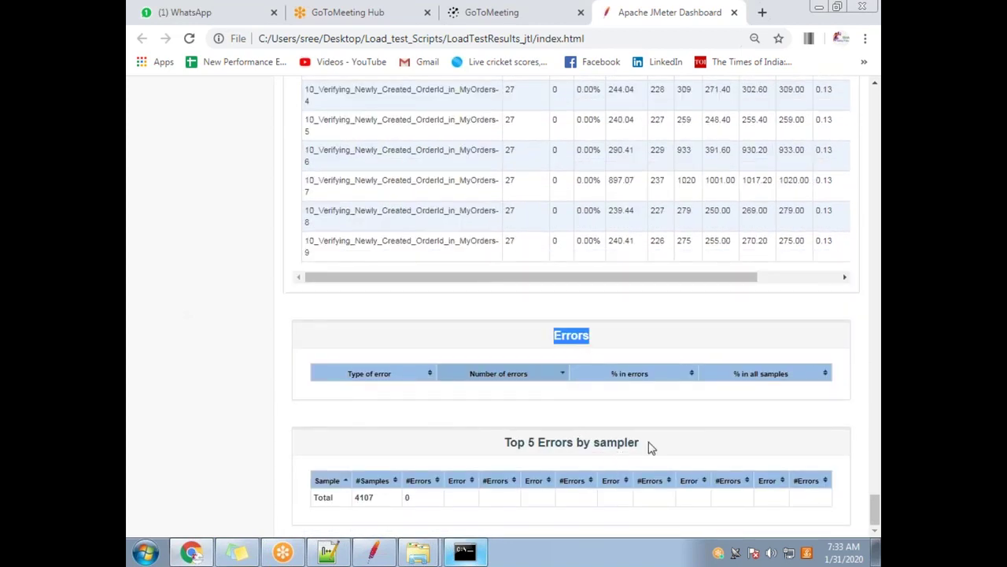
drag(650, 447, 501, 444)
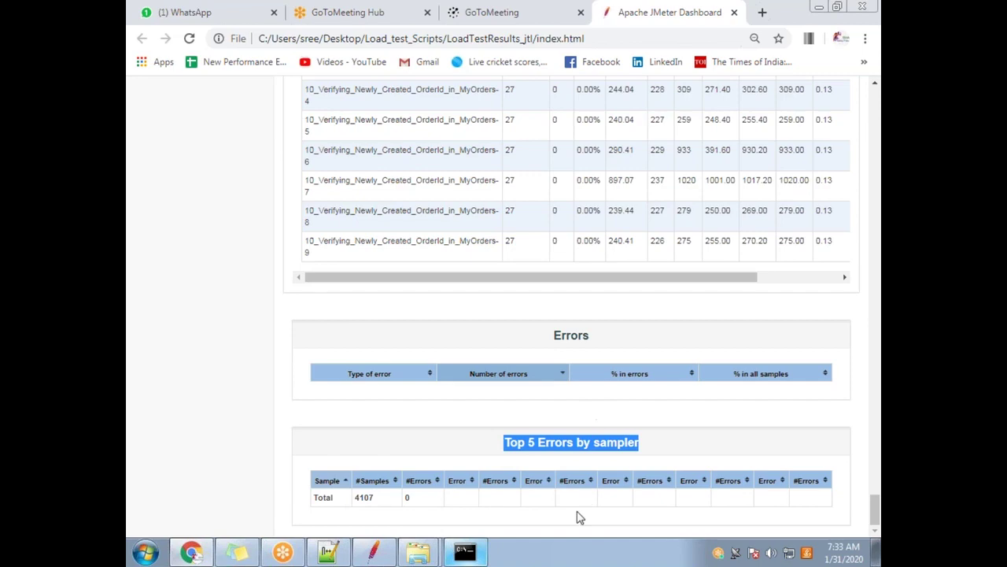
Step: Open the report's Over Time charts page and go to the Response Times Over Time chart
scroll(236, 433, up, 20)
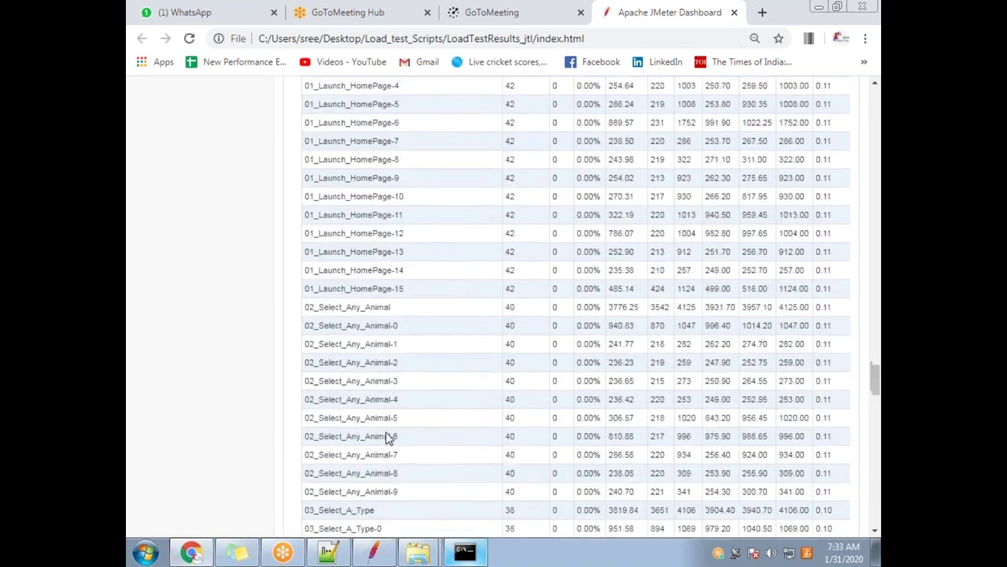
scroll(389, 438, up, 20)
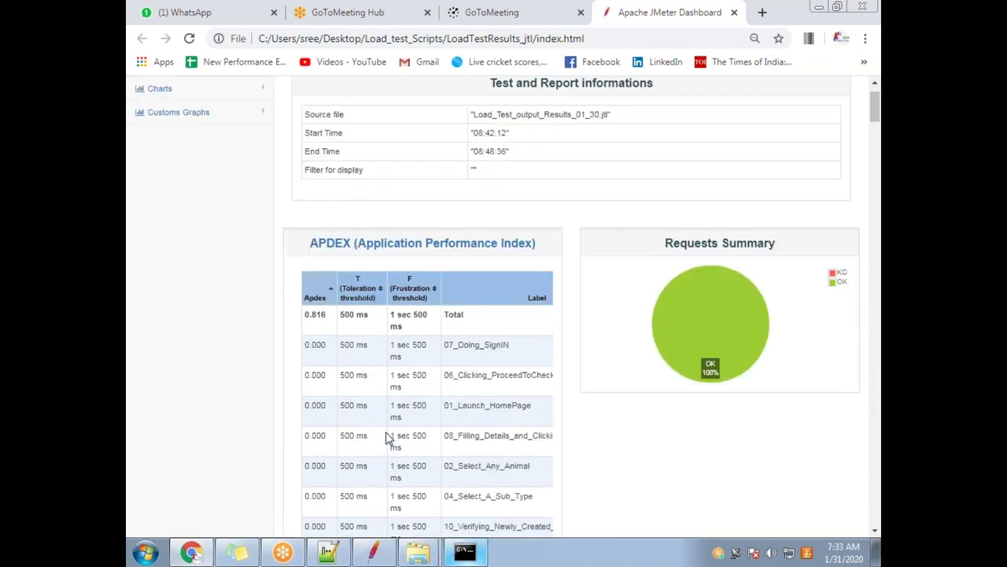
scroll(390, 438, up, 1)
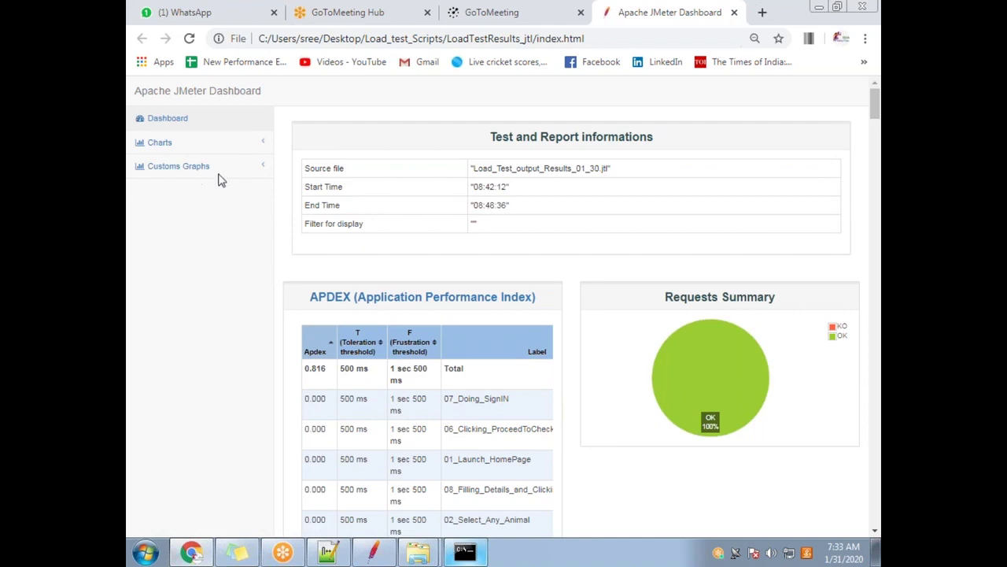
click(261, 143)
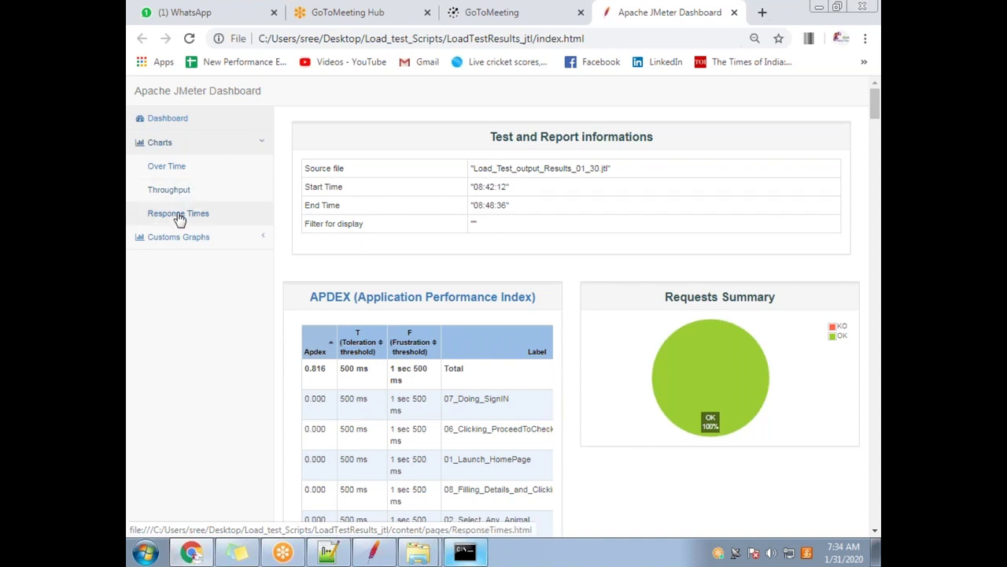
click(166, 166)
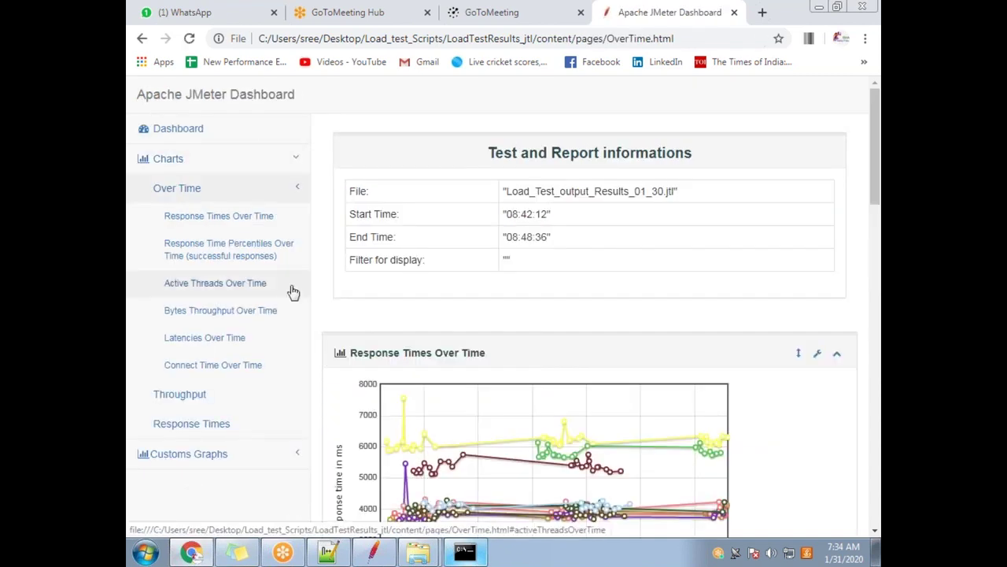
click(254, 216)
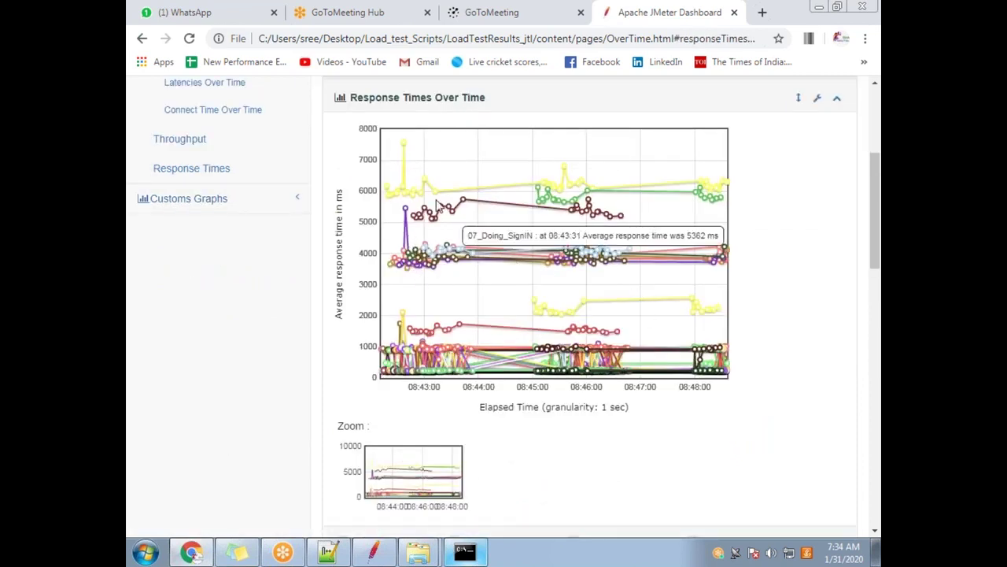
Step: Examine the Response Times Over Time chart's data points and its legend of transactions and sub-requests
mouse_move(442, 257)
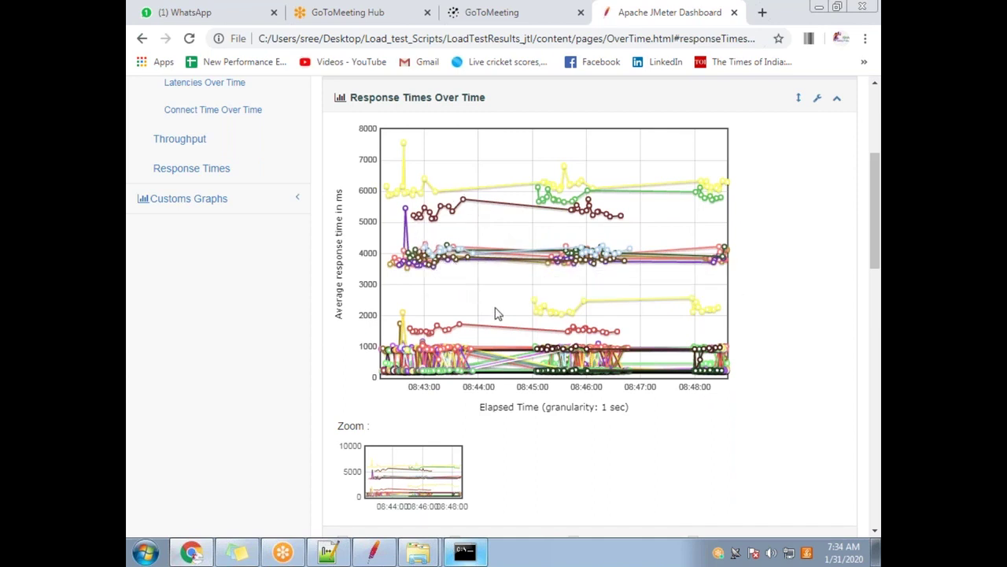
scroll(508, 366, down, 5)
scroll(433, 352, up, 2)
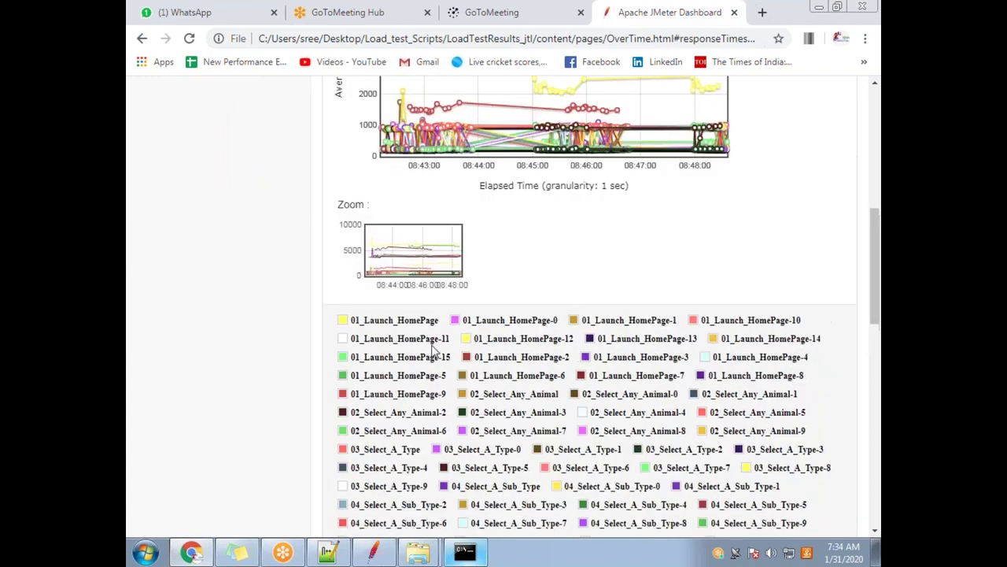
scroll(488, 394, down, 7)
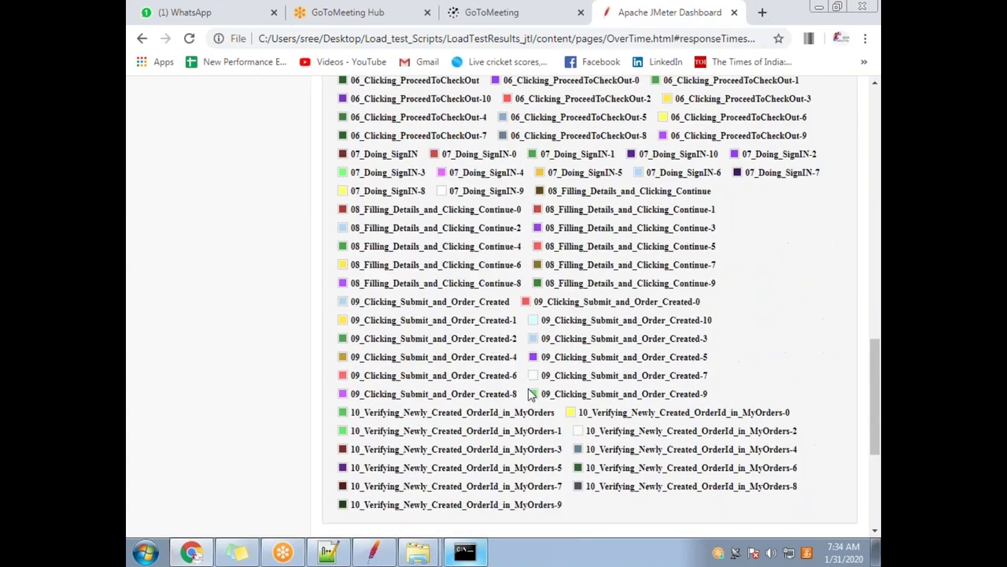
scroll(506, 353, down, 3)
scroll(512, 355, up, 10)
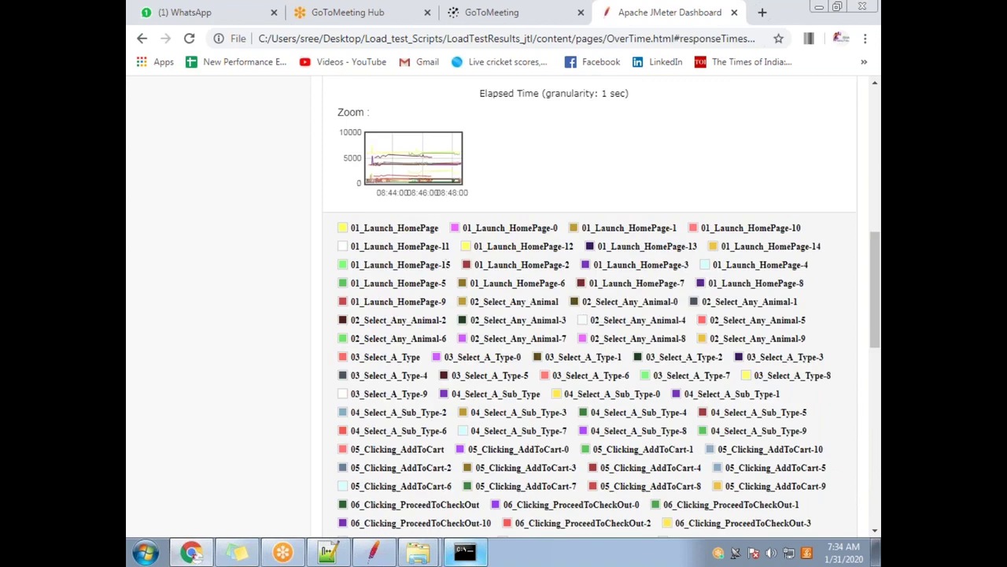
scroll(496, 362, down, 3)
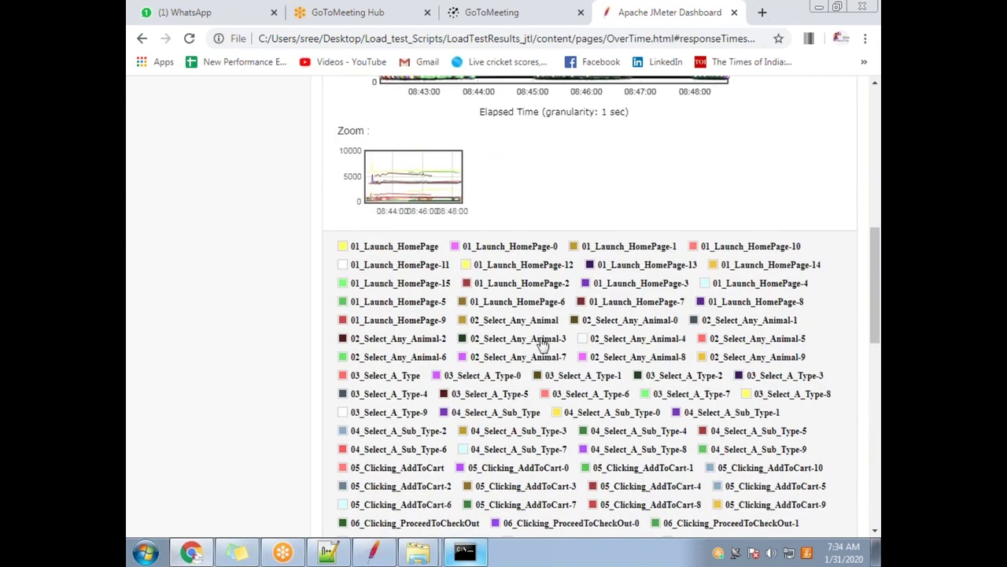
Step: Compare the Response Times Over Time chart with its full transaction legend and the list of remaining Over Time charts
scroll(542, 339, up, 5)
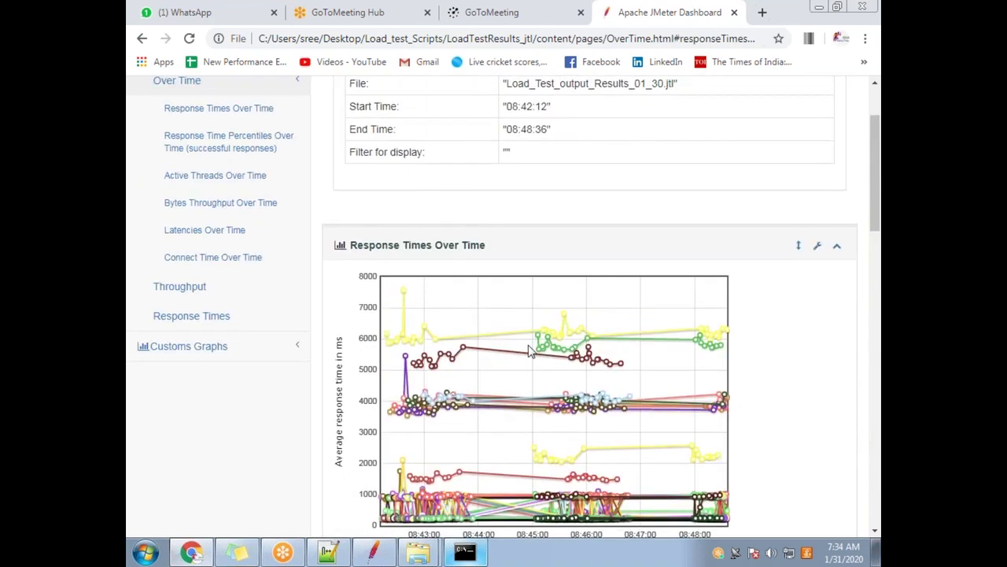
scroll(504, 330, down, 5)
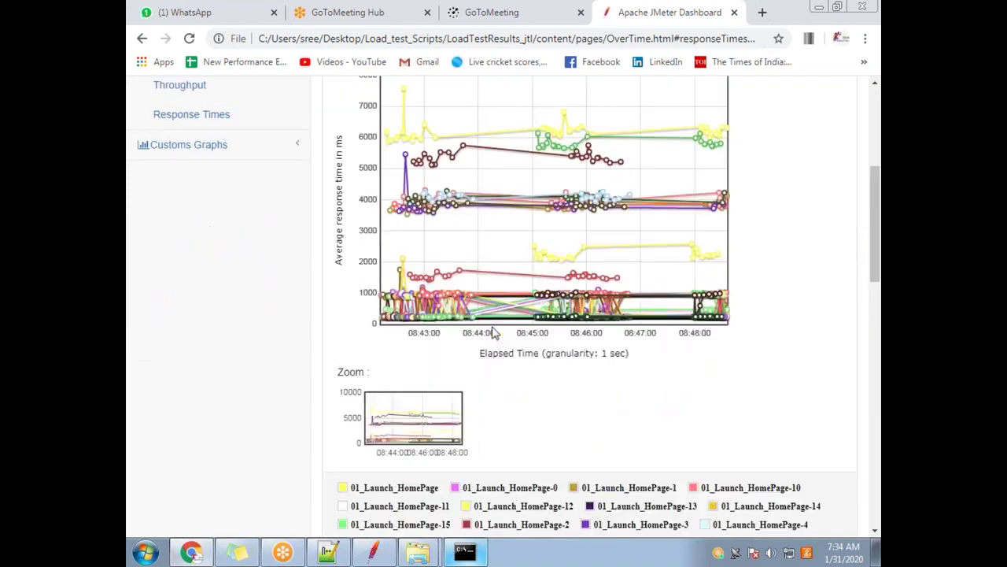
scroll(712, 340, up, 5)
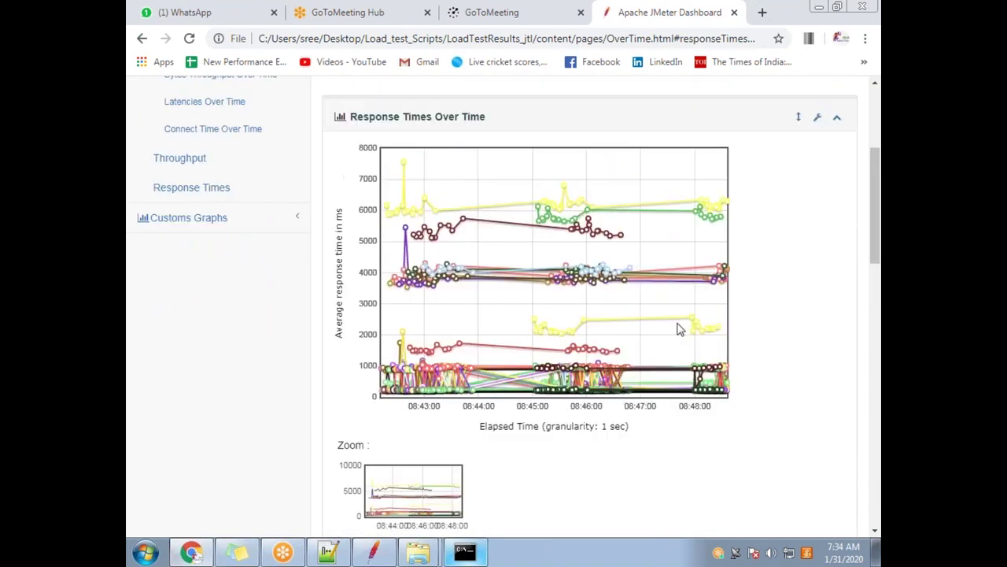
scroll(585, 446, down, 4)
scroll(584, 446, down, 4)
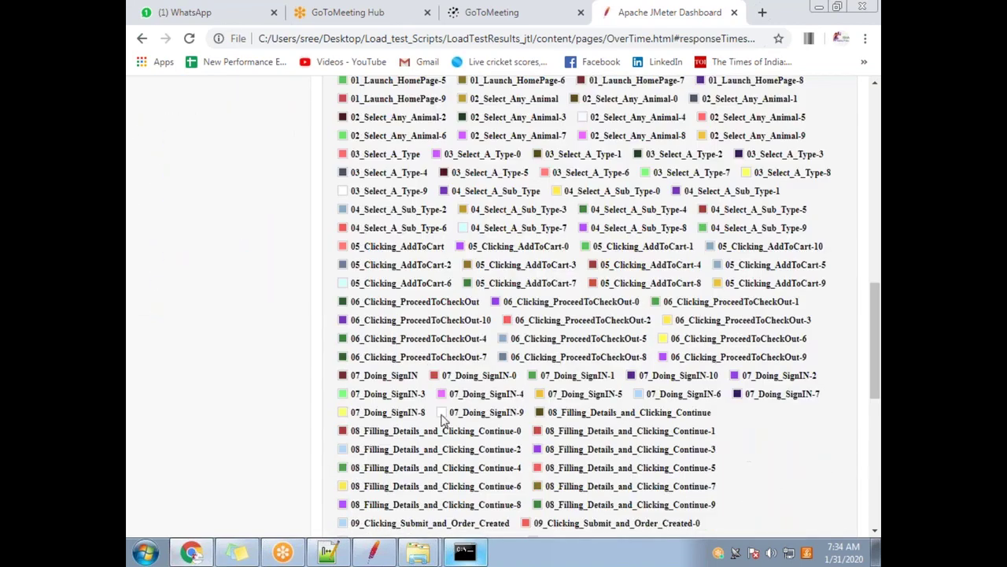
scroll(592, 403, down, 4)
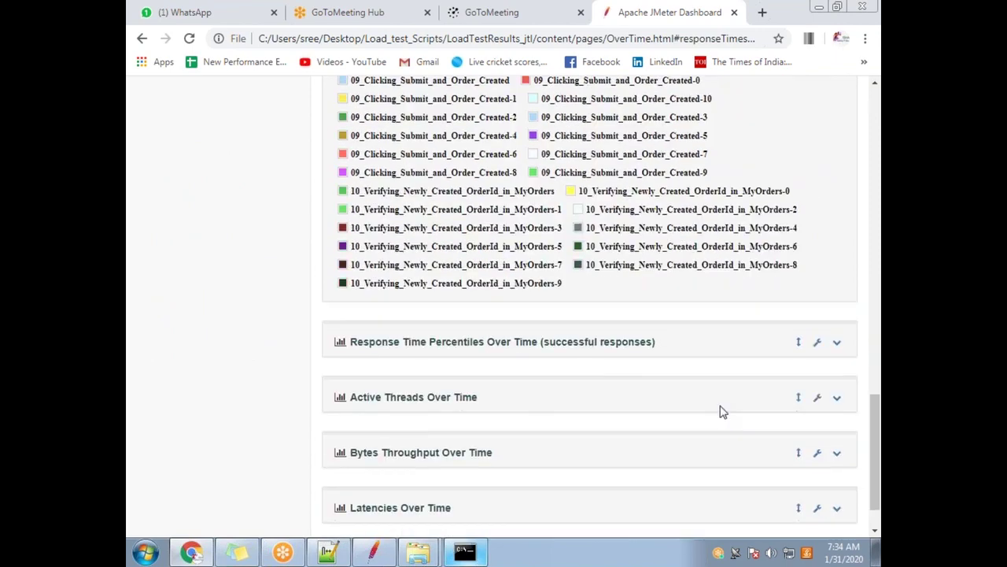
scroll(722, 412, up, 15)
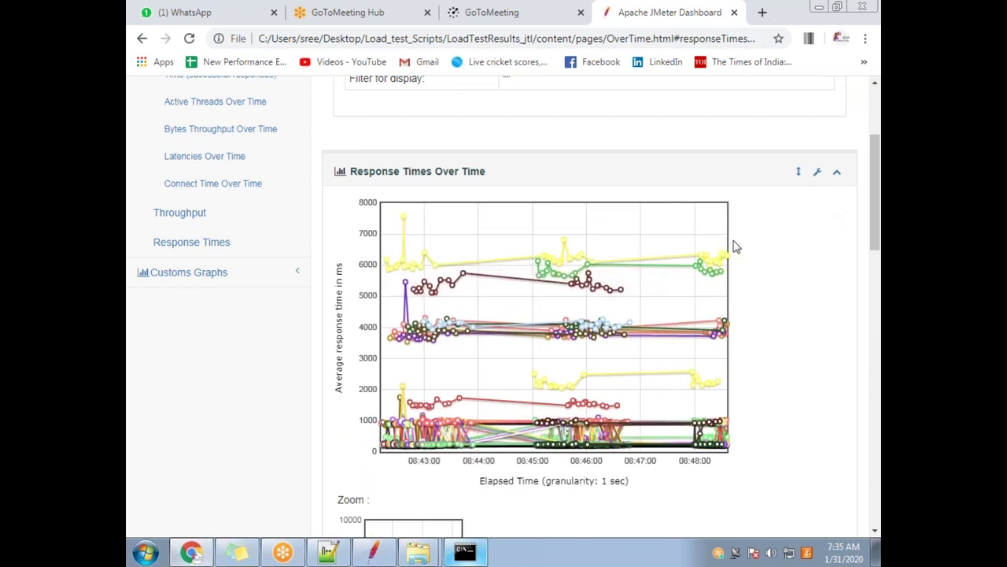
Step: Hide all samples in the Response Times Over Time chart and display only the 01_Launch_HomePage series
click(819, 180)
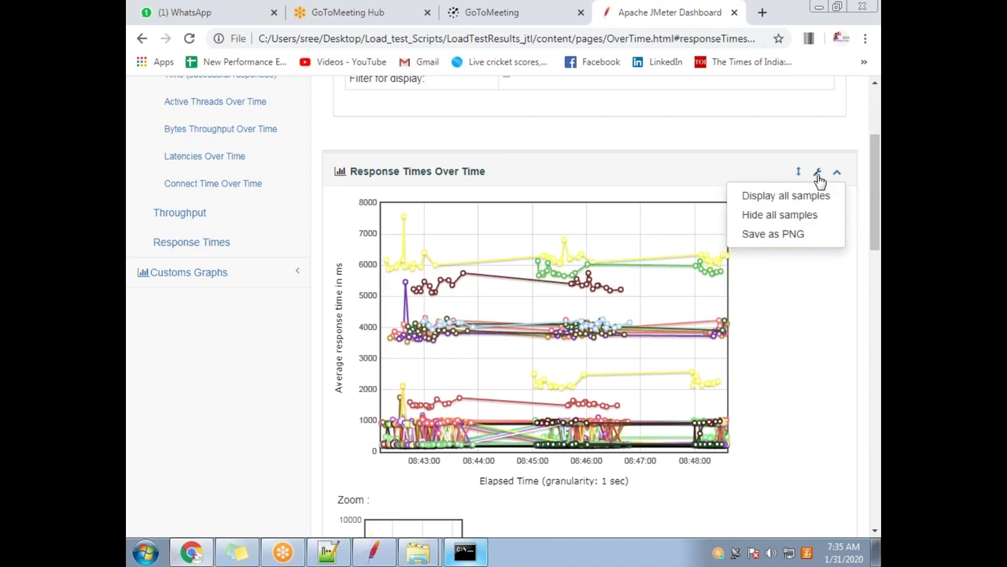
click(802, 215)
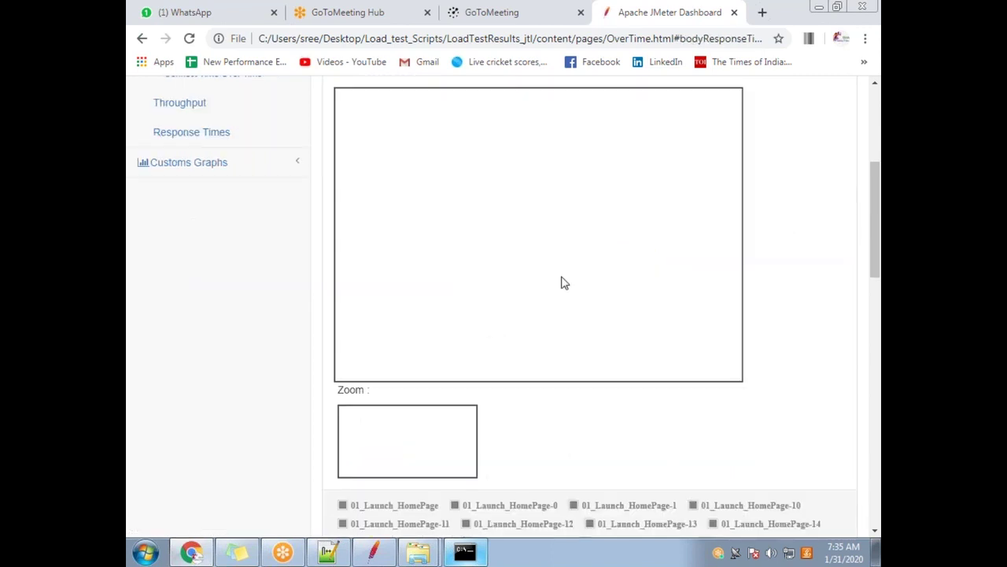
scroll(511, 334, down, 2)
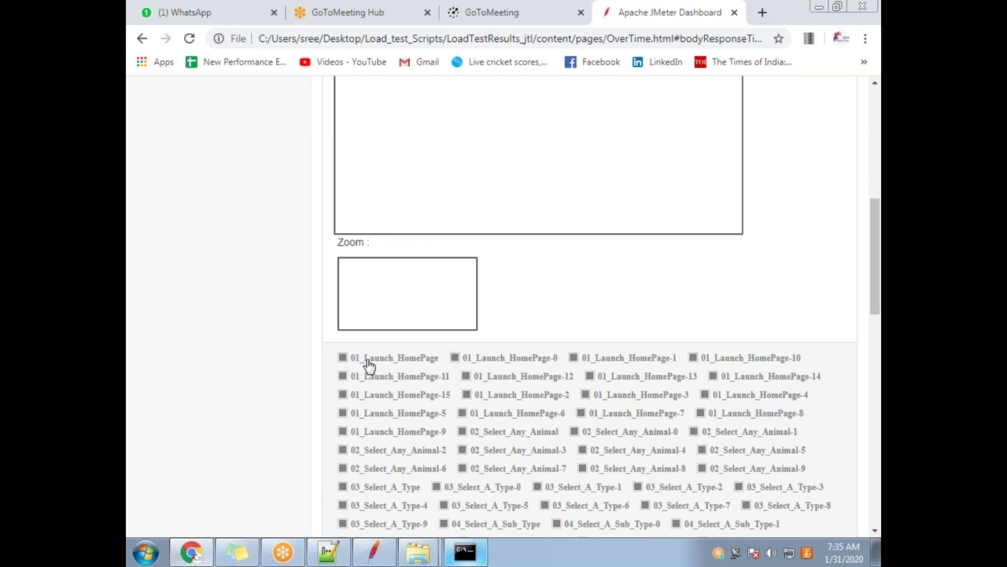
click(367, 359)
scroll(612, 323, up, 3)
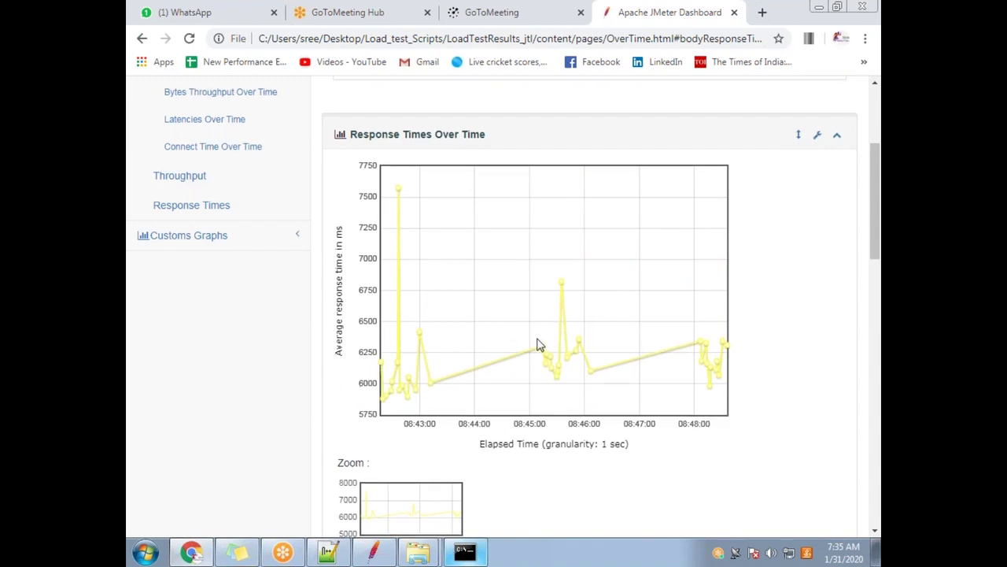
Step: Review the 01_Launch_HomePage curve against the chart's legend, and collapse and re-expand the Response Times Over Time section
scroll(540, 350, down, 4)
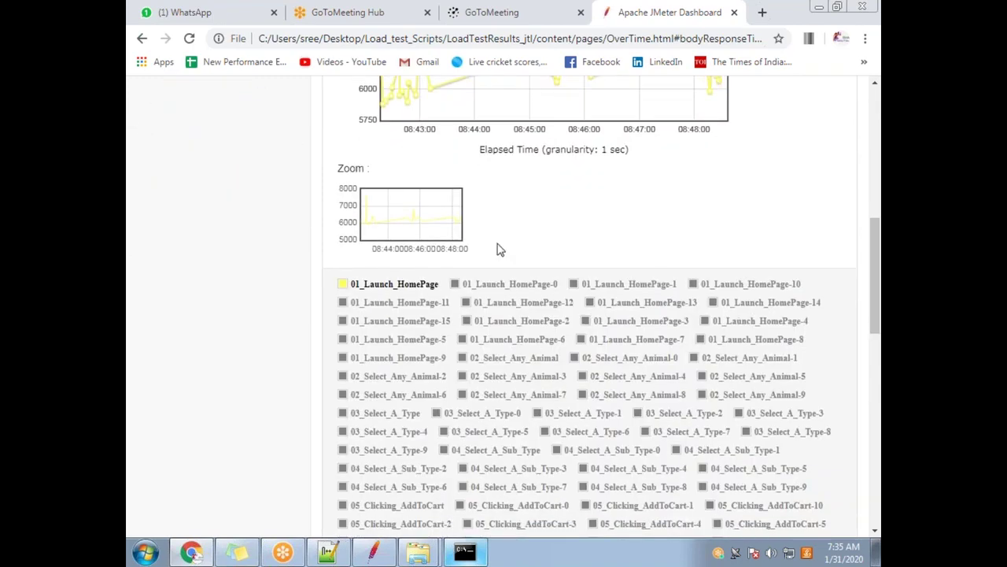
scroll(497, 249, up, 4)
scroll(517, 310, down, 3)
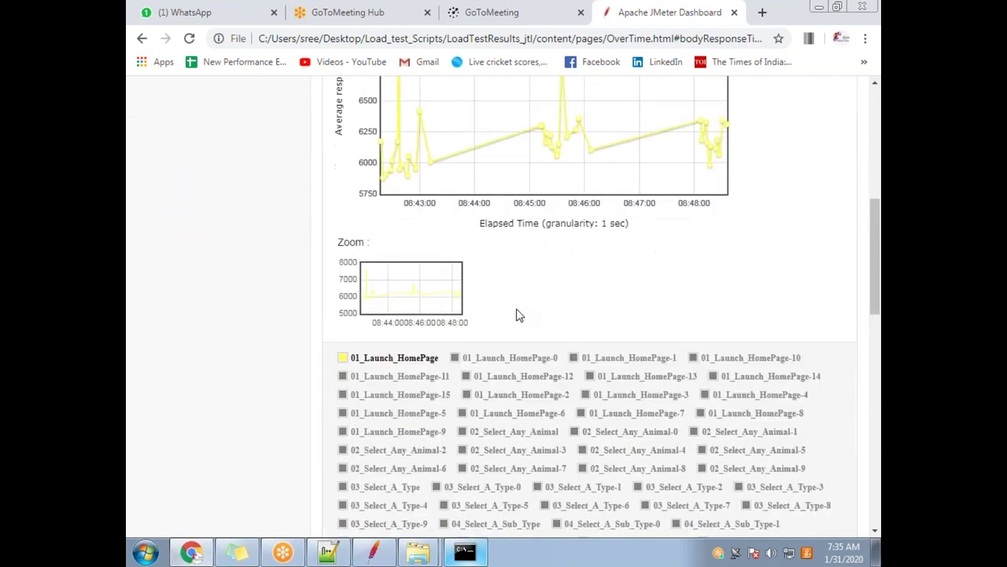
scroll(499, 307, up, 2)
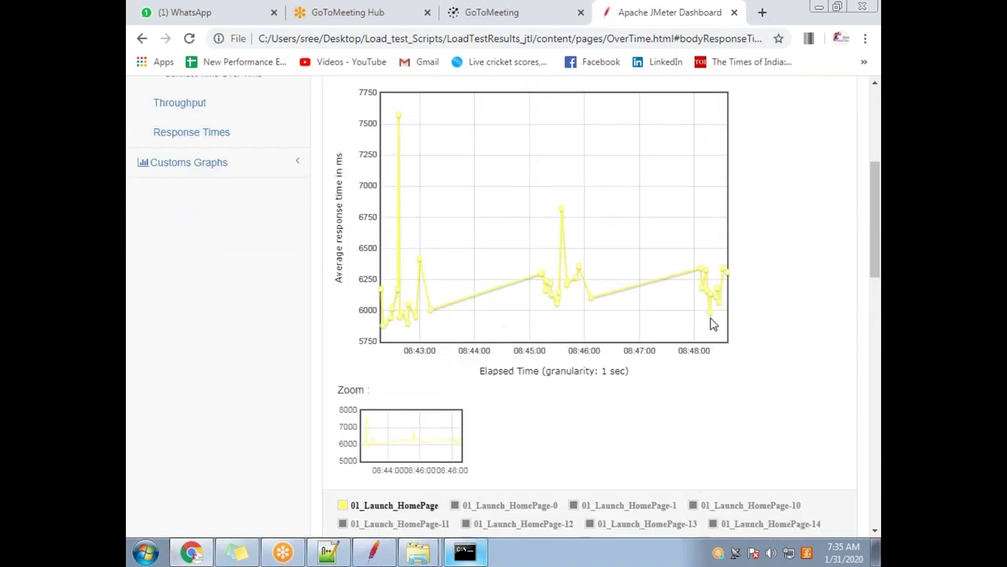
scroll(523, 277, down, 2)
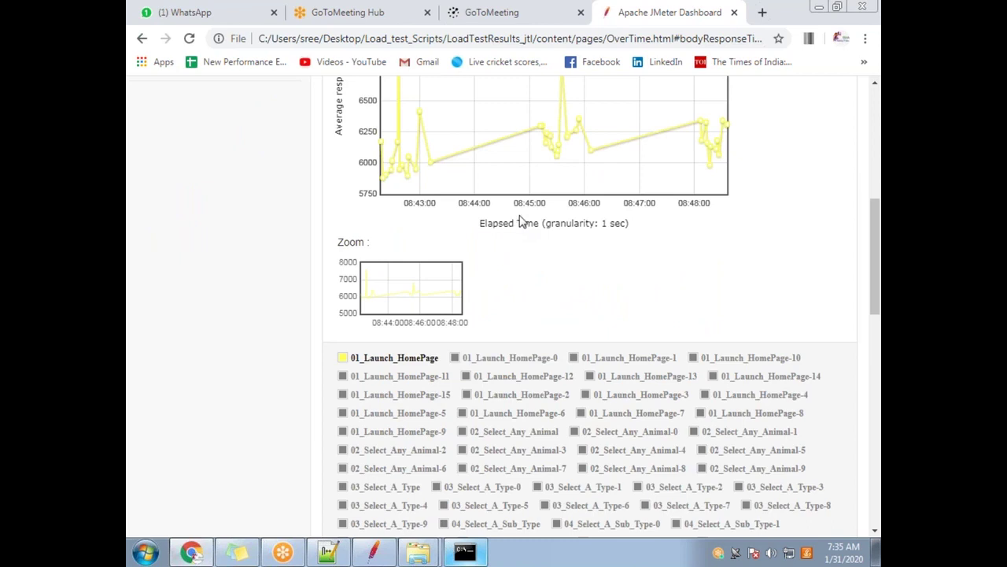
scroll(517, 226, up, 3)
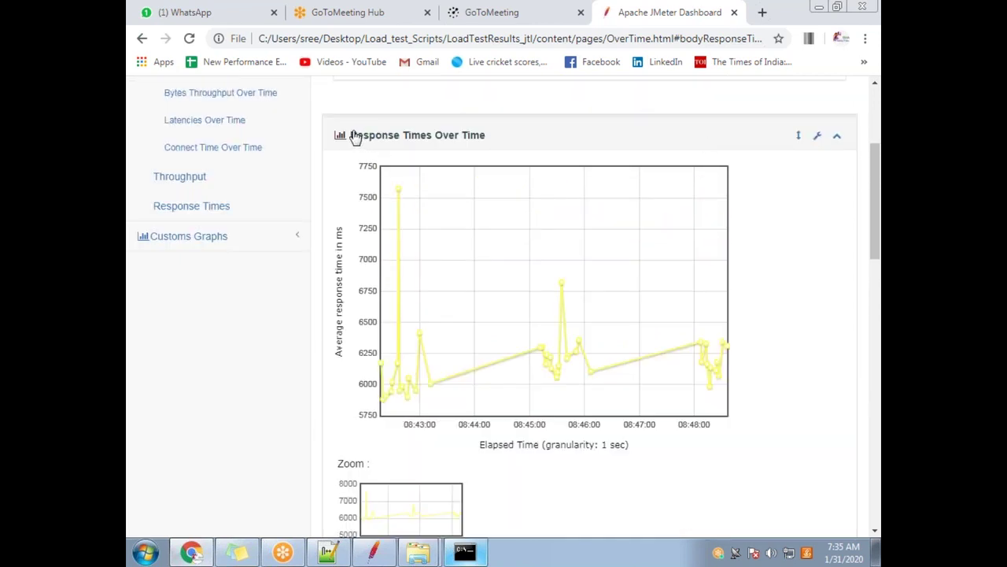
click(837, 137)
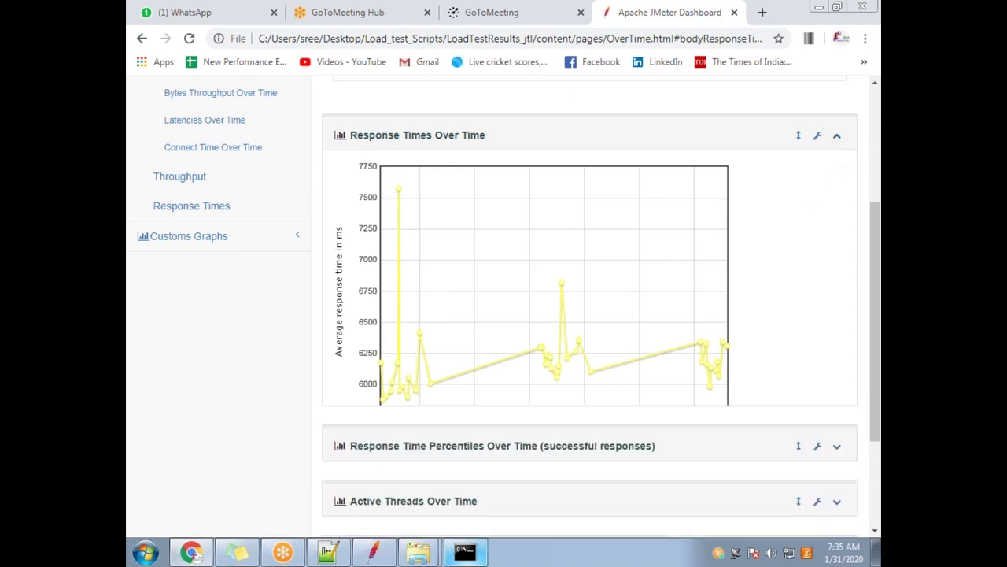
click(837, 233)
Step: Save the Response Times Over Time chart as a PNG and view the downloaded flotResponseTimesOverTime image in a smaller viewer window
click(817, 136)
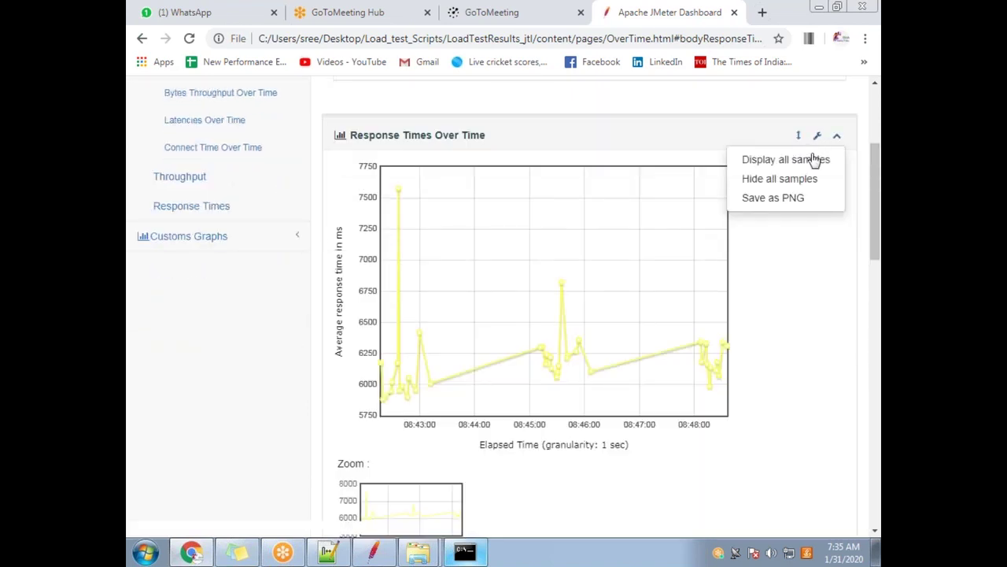
click(790, 198)
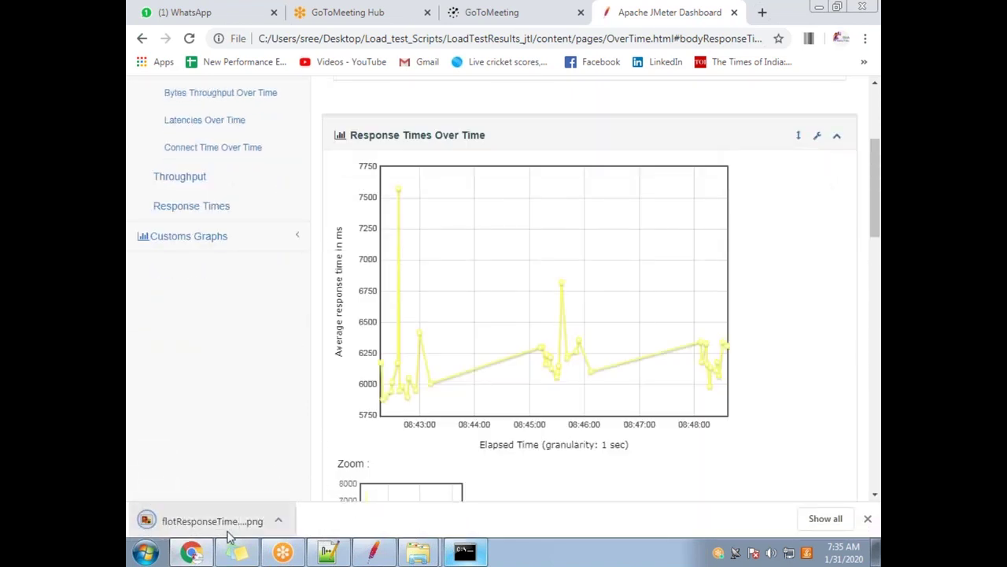
click(222, 522)
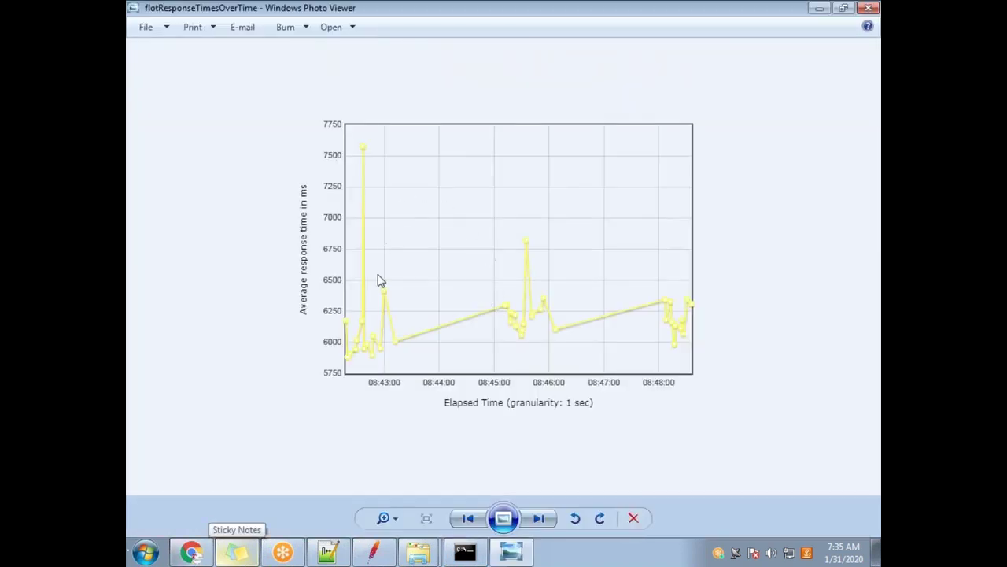
double_click(295, 16)
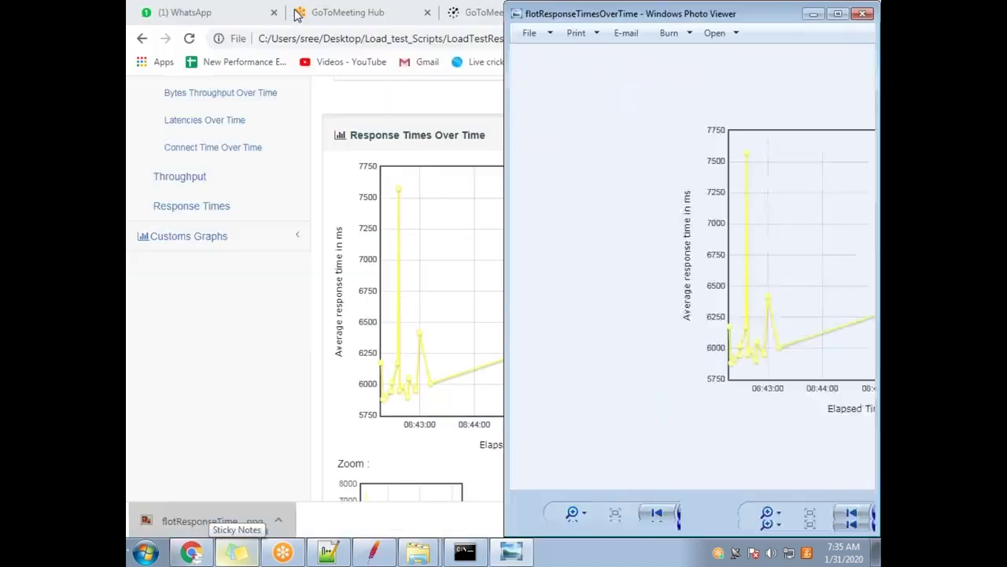
click(530, 34)
click(563, 403)
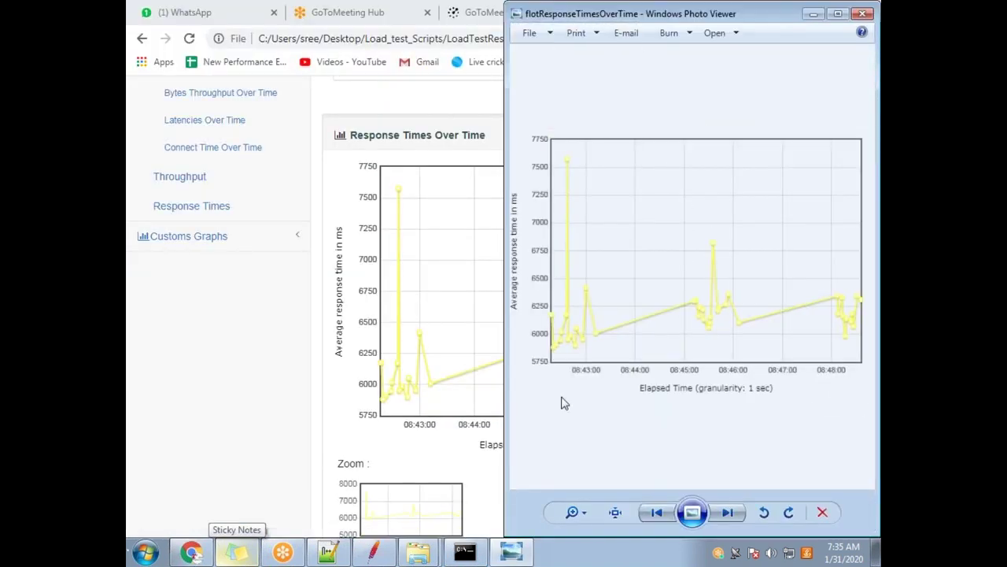
Step: Delete the flotResponseTimesOverTime image to the Recycle Bin and return to the report in the browser
click(823, 513)
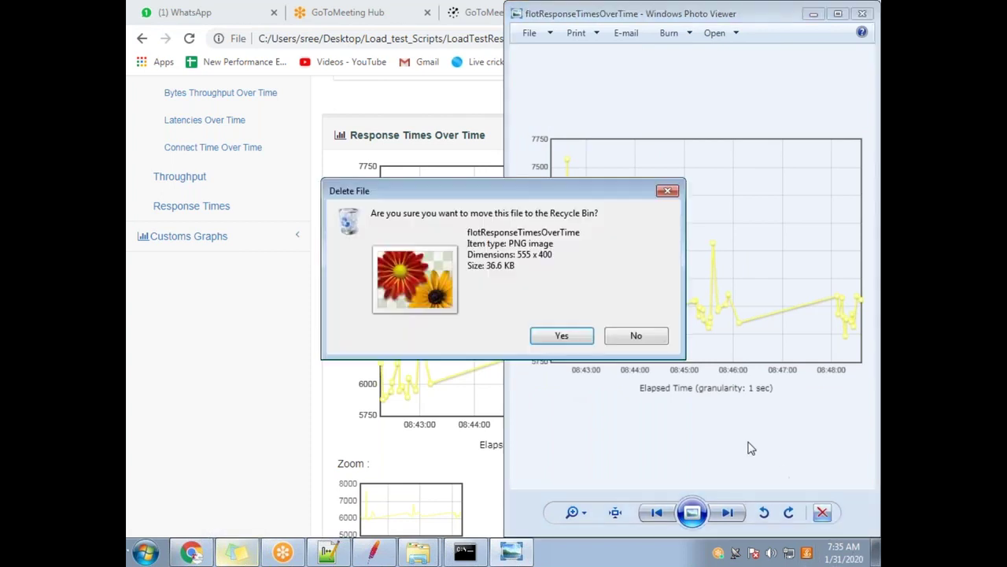
click(579, 337)
click(305, 388)
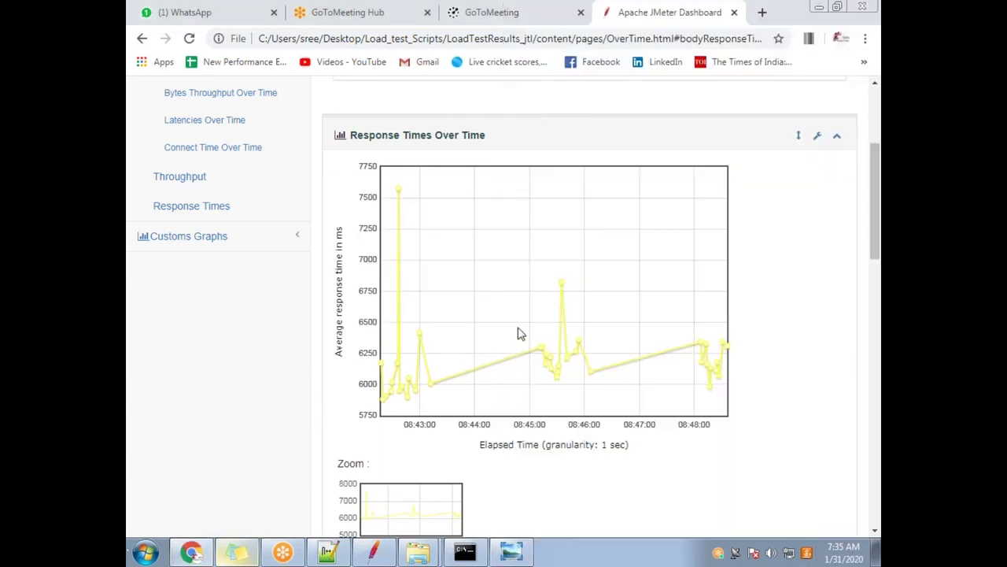
Step: Review the chart's display and export options, the test information and the axes of the 01_Launch_HomePage response time graph
click(816, 137)
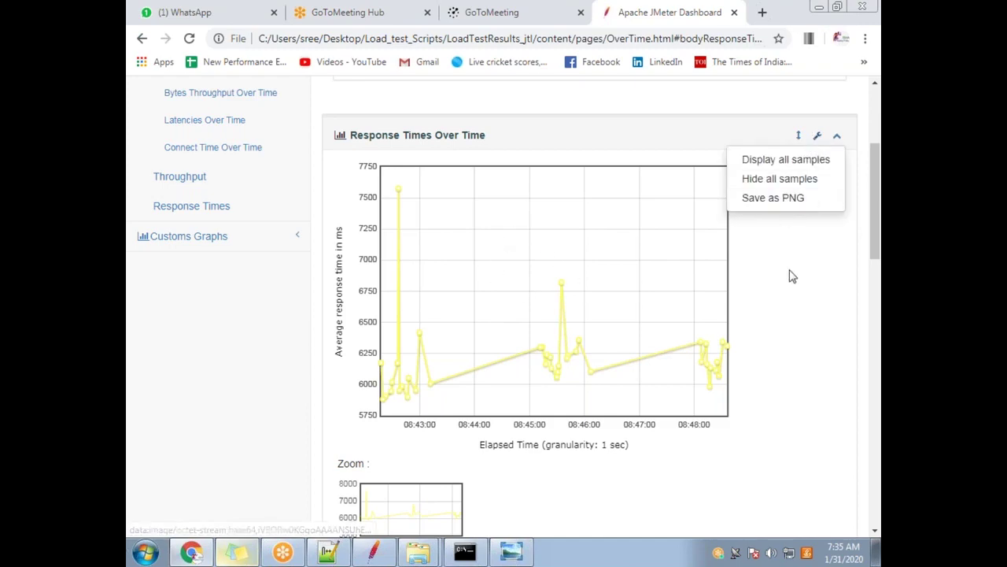
click(787, 315)
scroll(776, 371, down, 12)
scroll(846, 346, up, 15)
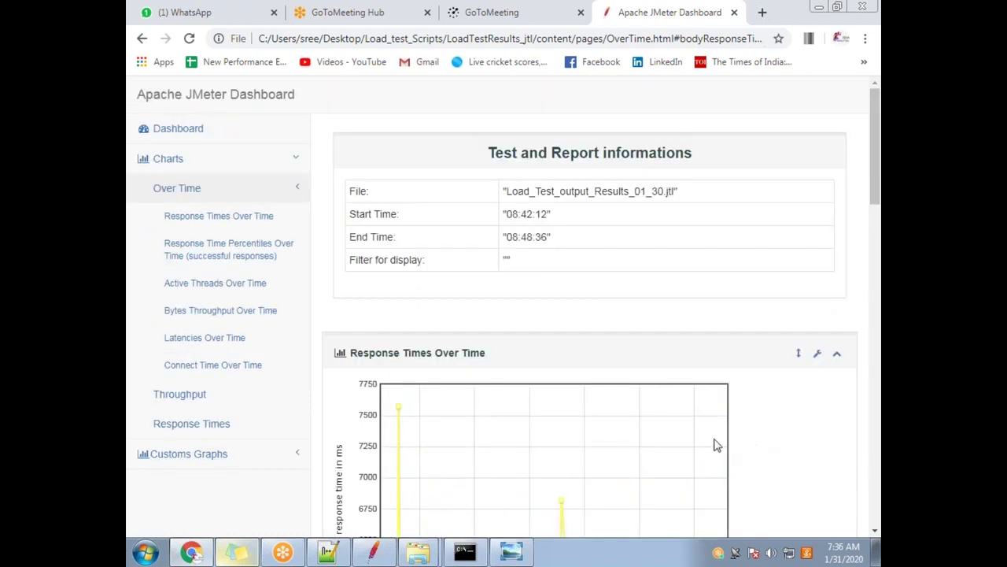
scroll(715, 443, down, 5)
scroll(370, 280, up, 2)
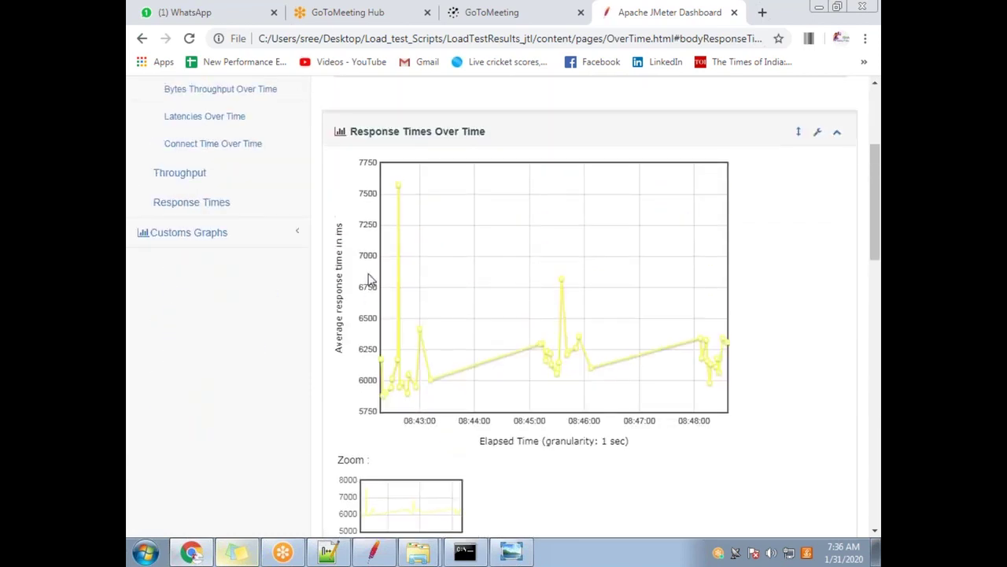
scroll(431, 332, down, 2)
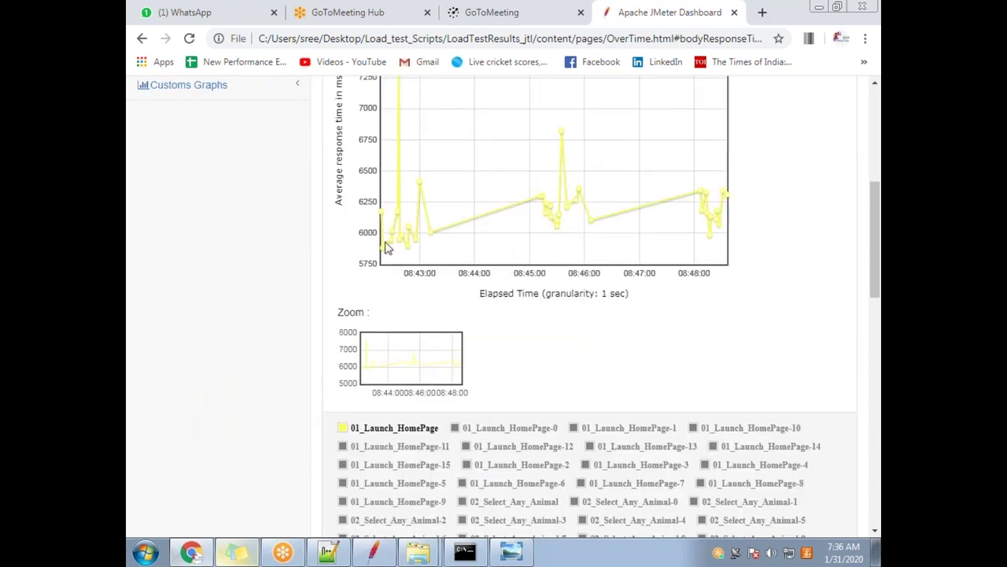
scroll(386, 248, up, 1)
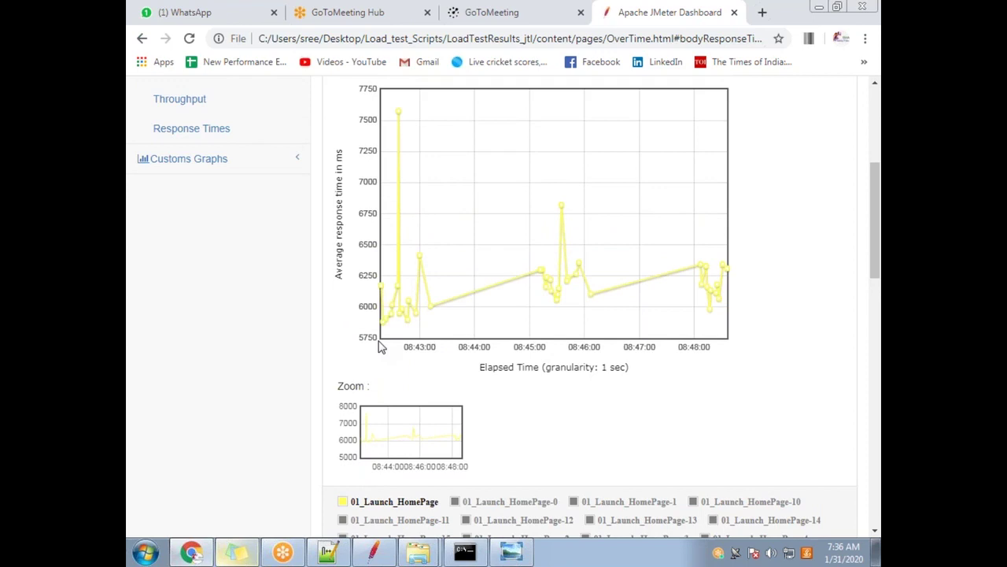
Step: Inspect the average response times at the peaks, dips and clustered data points along the 01_Launch_HomePage curve
mouse_move(397, 114)
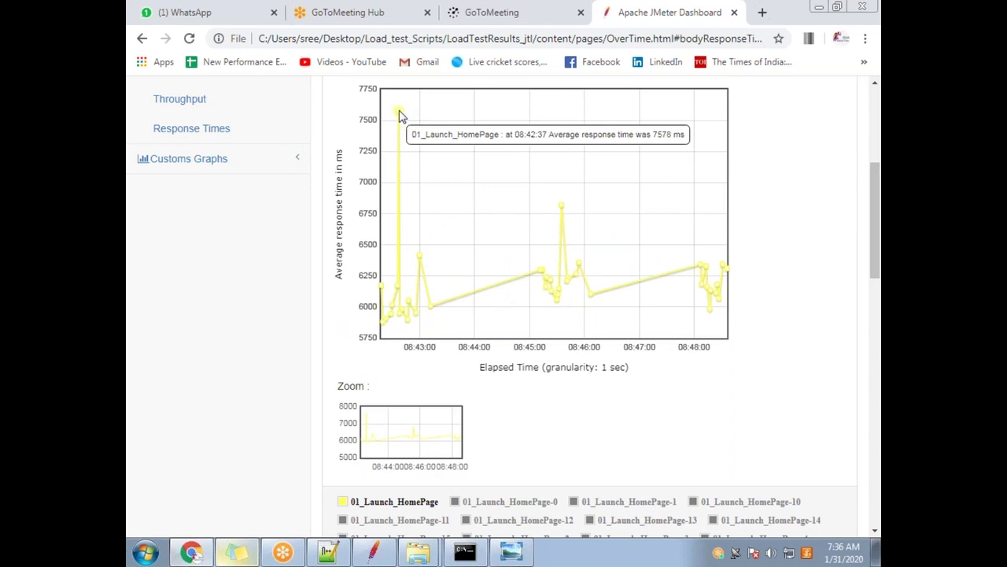
mouse_move(385, 327)
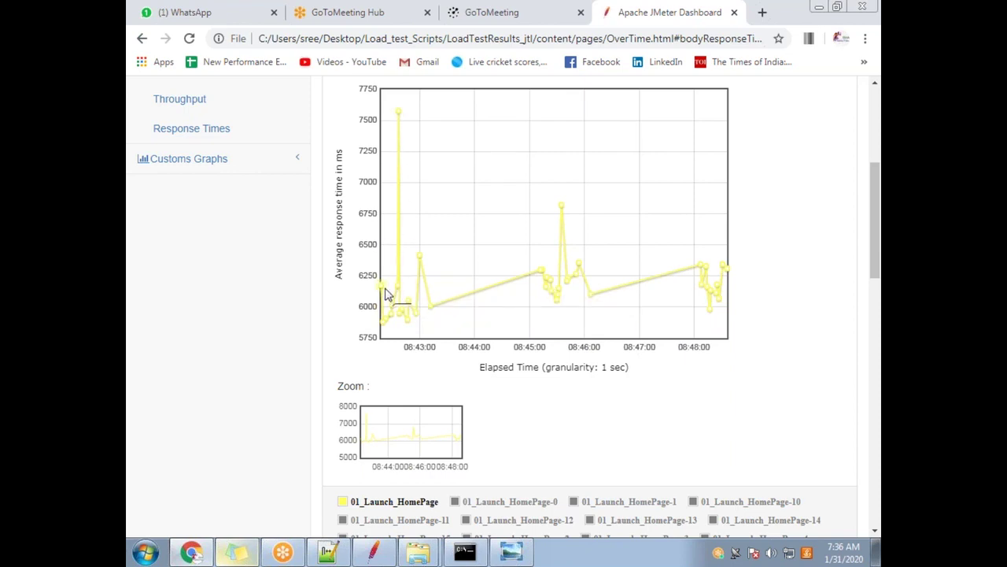
mouse_move(384, 293)
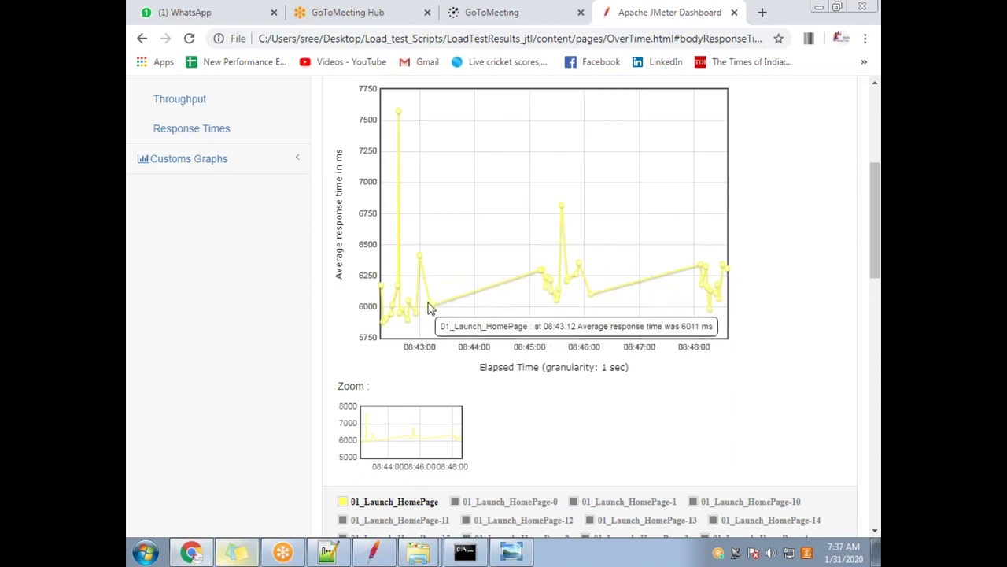
mouse_move(561, 211)
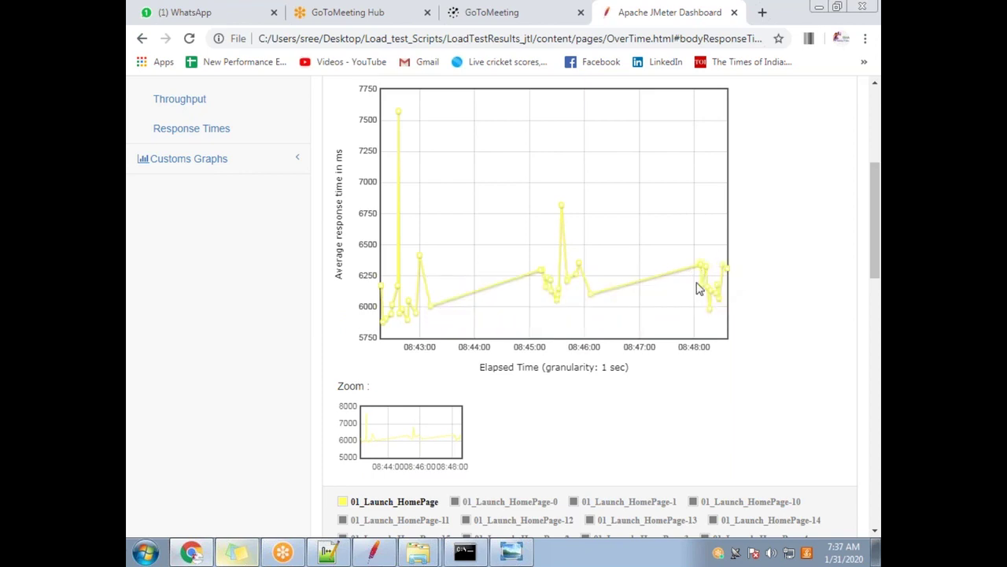
mouse_move(724, 298)
mouse_move(411, 302)
mouse_move(566, 282)
mouse_move(399, 295)
mouse_move(703, 274)
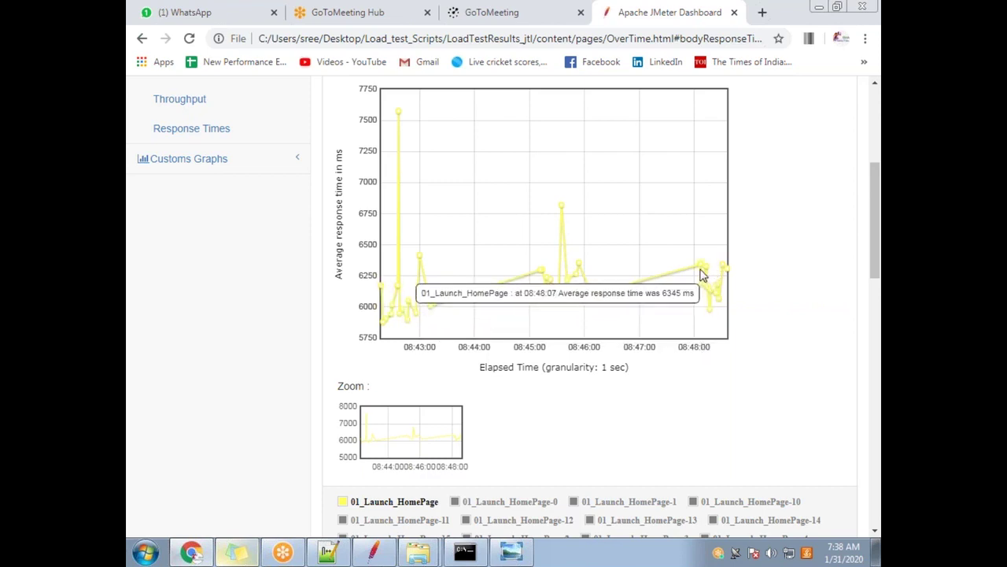
click(461, 403)
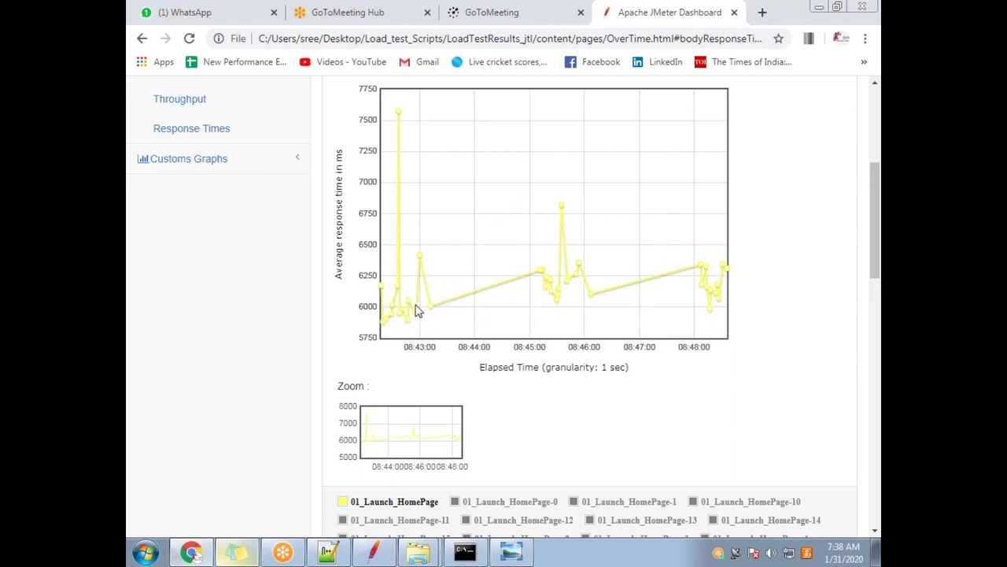
mouse_move(382, 288)
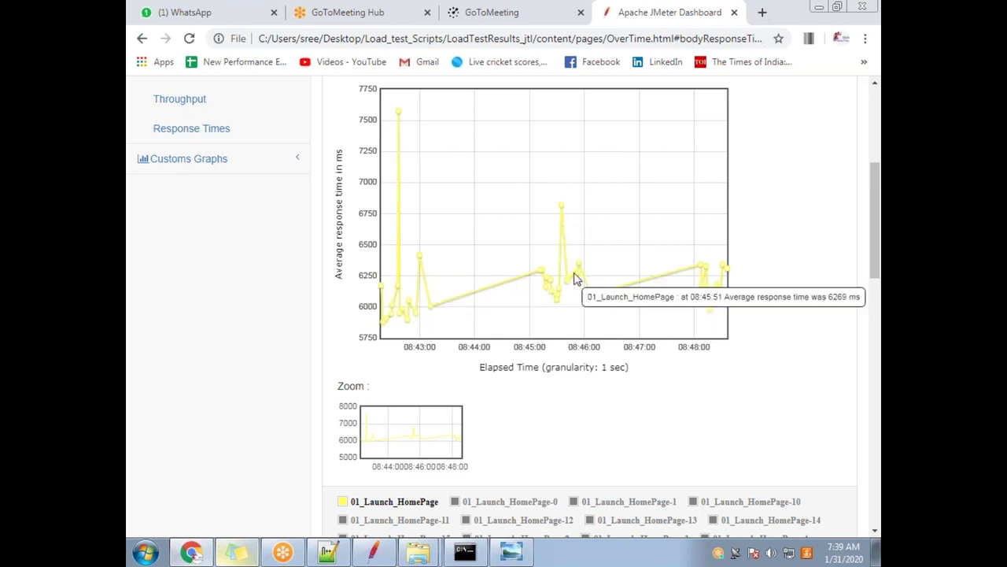
Step: Return to the main dashboard page and view the Statistics table, including its throughput and network columns
scroll(573, 253, up, 3)
scroll(591, 333, down, 2)
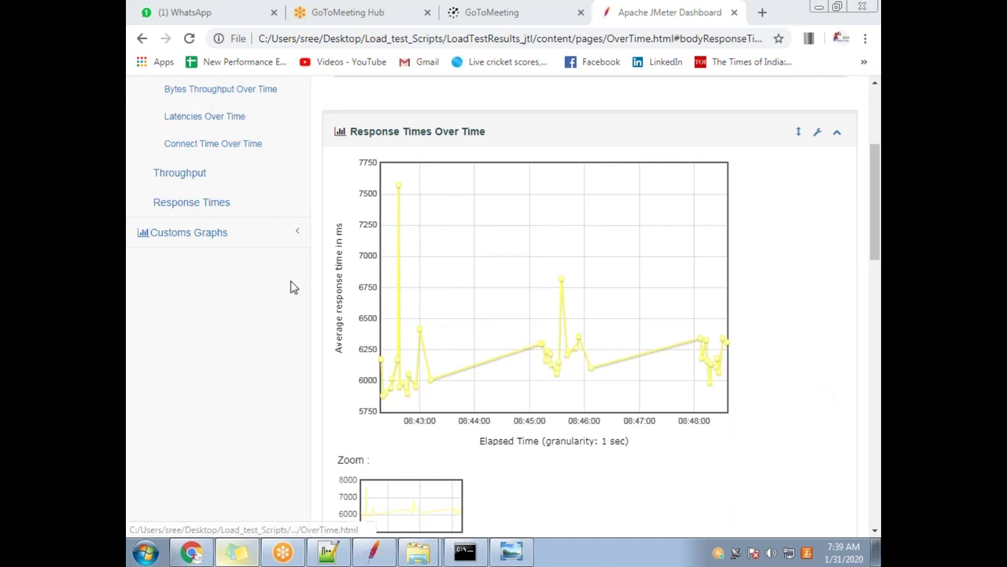
scroll(279, 312, up, 3)
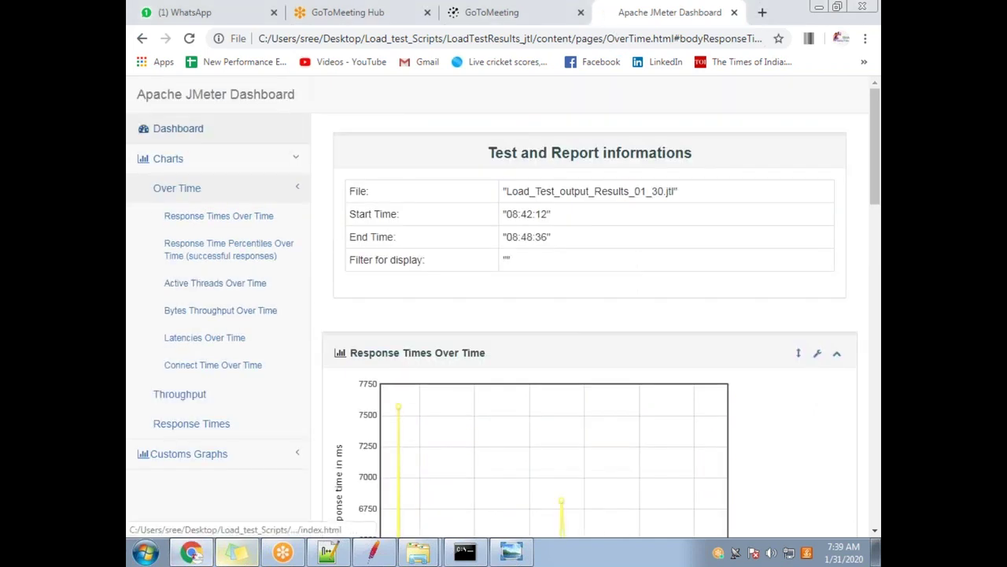
click(254, 189)
scroll(522, 459, down, 10)
scroll(563, 448, down, 15)
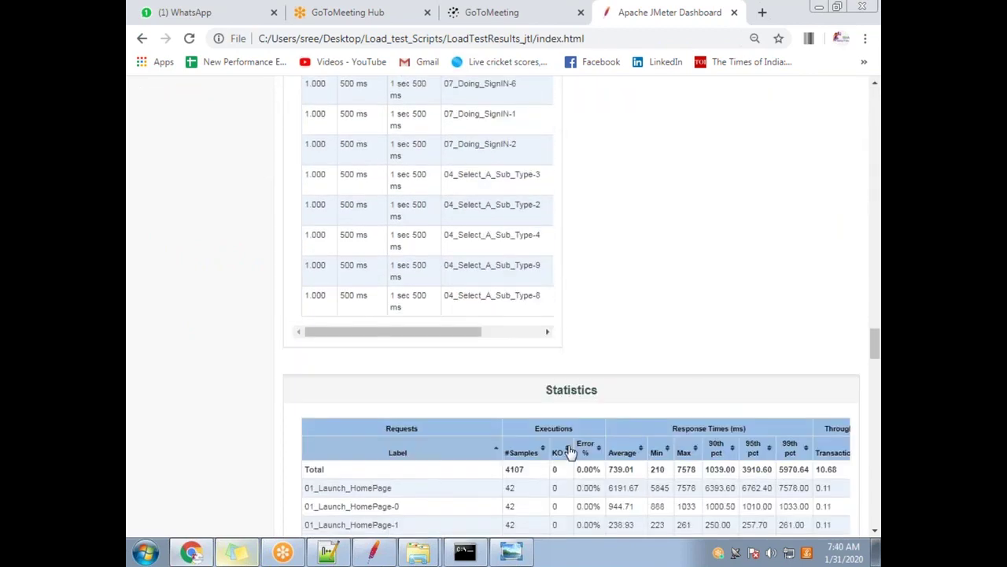
scroll(571, 457, down, 7)
scroll(573, 460, up, 7)
scroll(543, 519, down, 1)
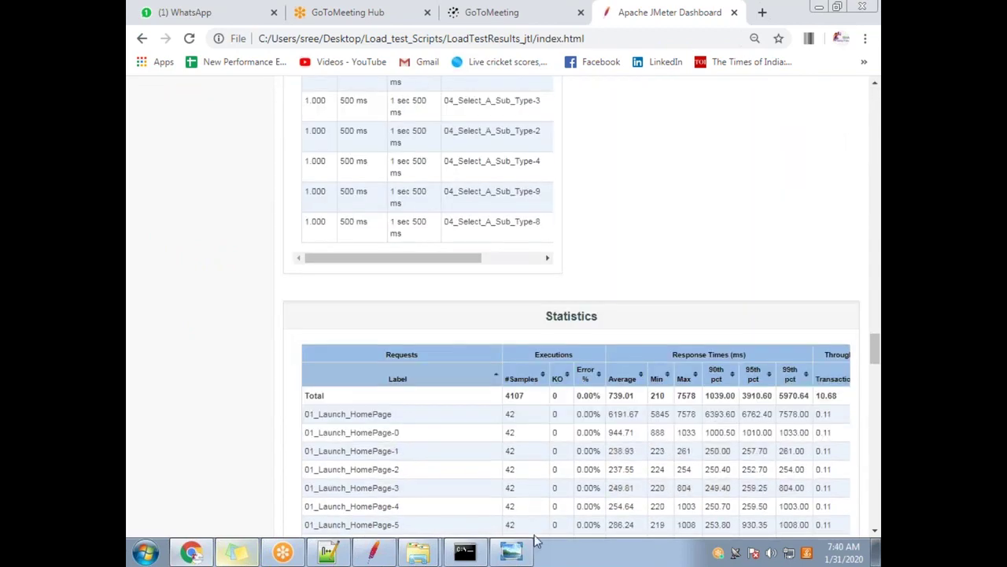
scroll(438, 448, right, 3)
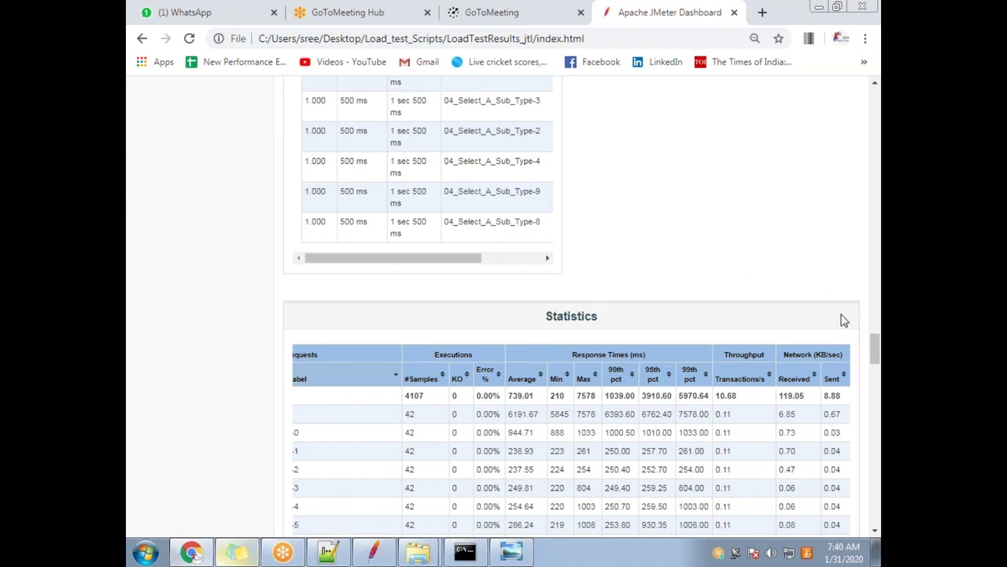
Step: Examine the Statistics rows down to the Errors and Top 5 Errors by sampler tables, and return to the test and report information
scroll(836, 331, down, 15)
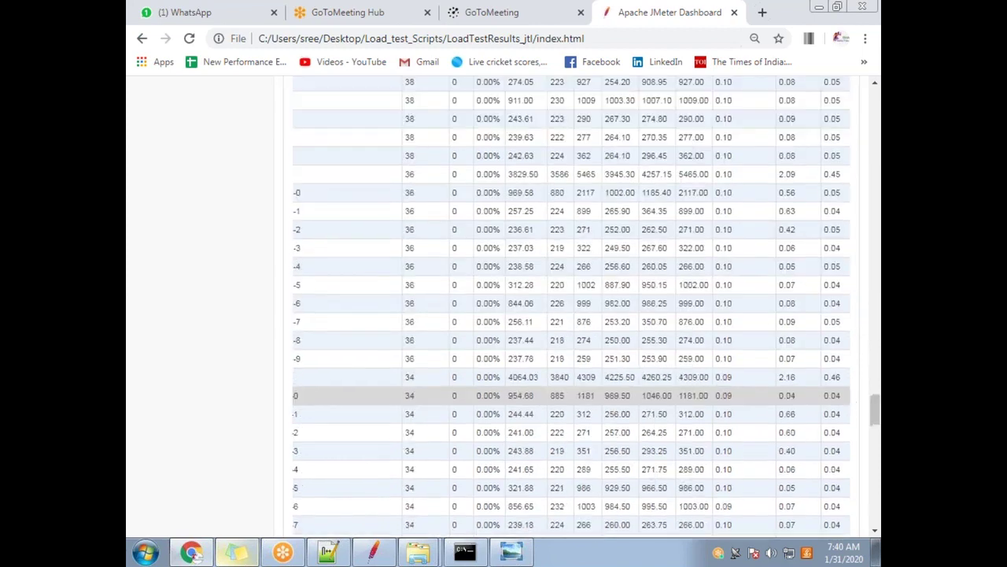
scroll(815, 423, down, 3)
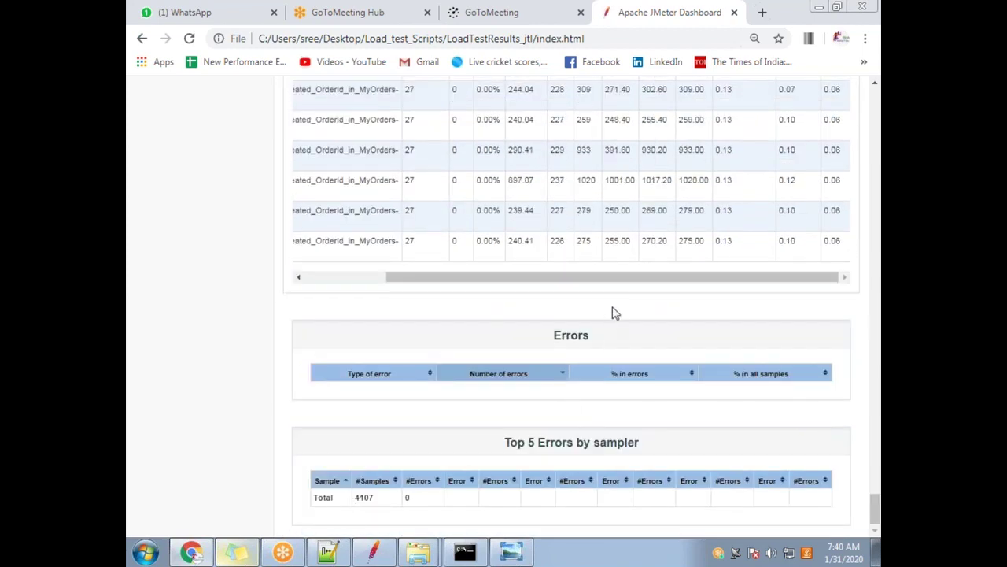
drag(622, 279, 604, 301)
scroll(584, 299, up, 10)
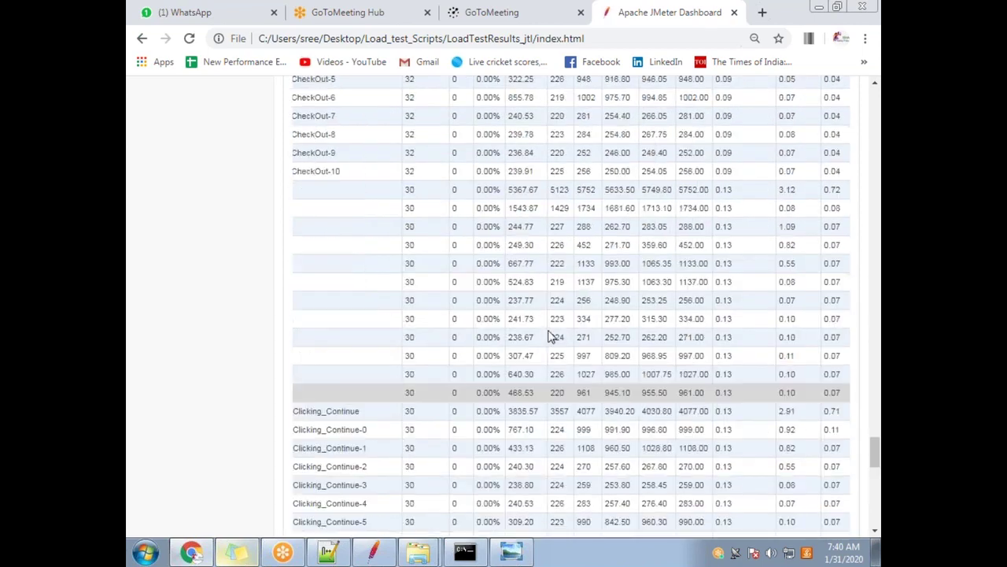
scroll(551, 346, up, 9)
scroll(614, 355, down, 4)
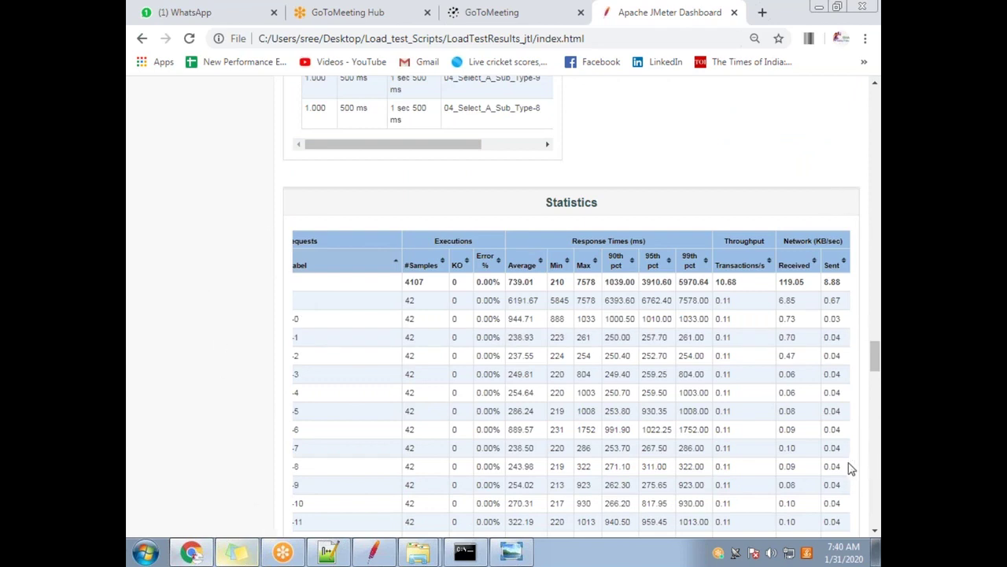
scroll(802, 471, up, 10)
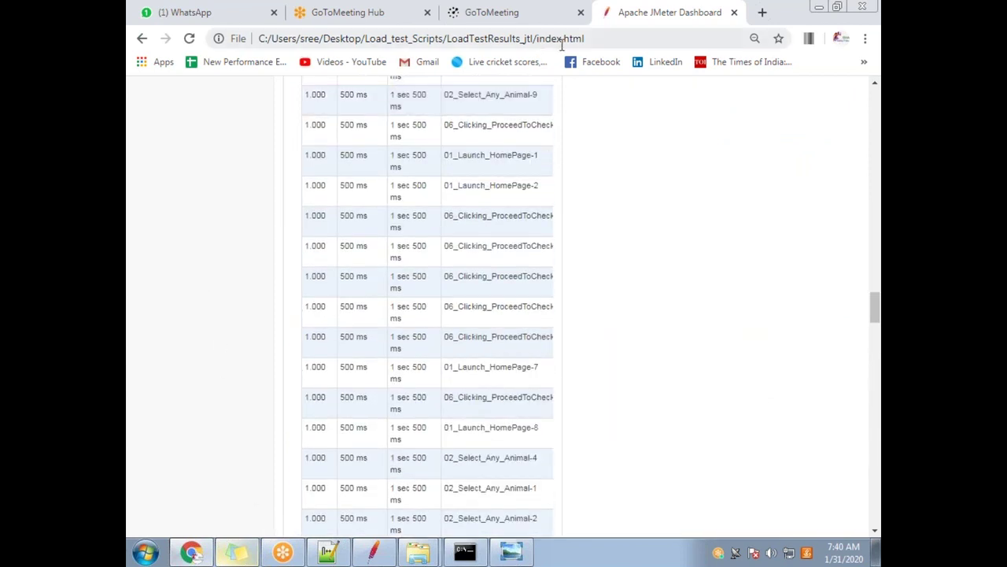
scroll(499, 213, up, 15)
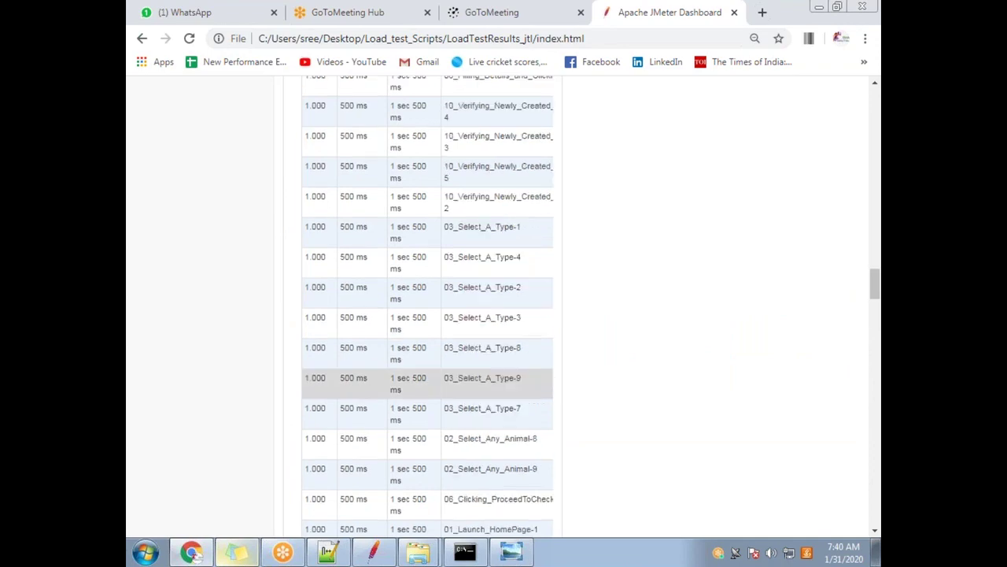
scroll(551, 369, up, 15)
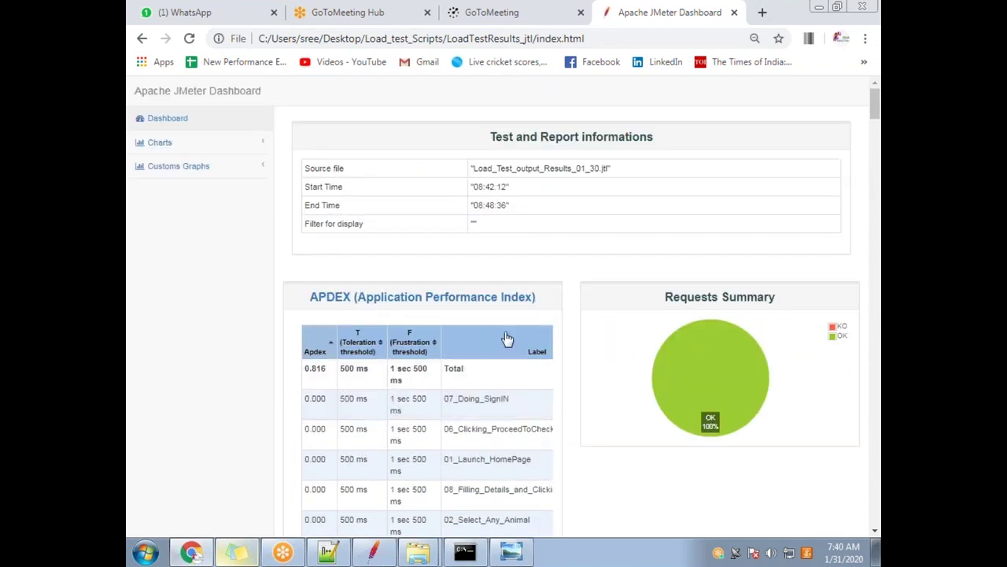
Step: Review the APDEX table entries and the executions, response time, throughput and network columns of the Statistics table
scroll(540, 354, down, 10)
scroll(540, 354, up, 10)
scroll(583, 383, down, 10)
scroll(562, 402, down, 15)
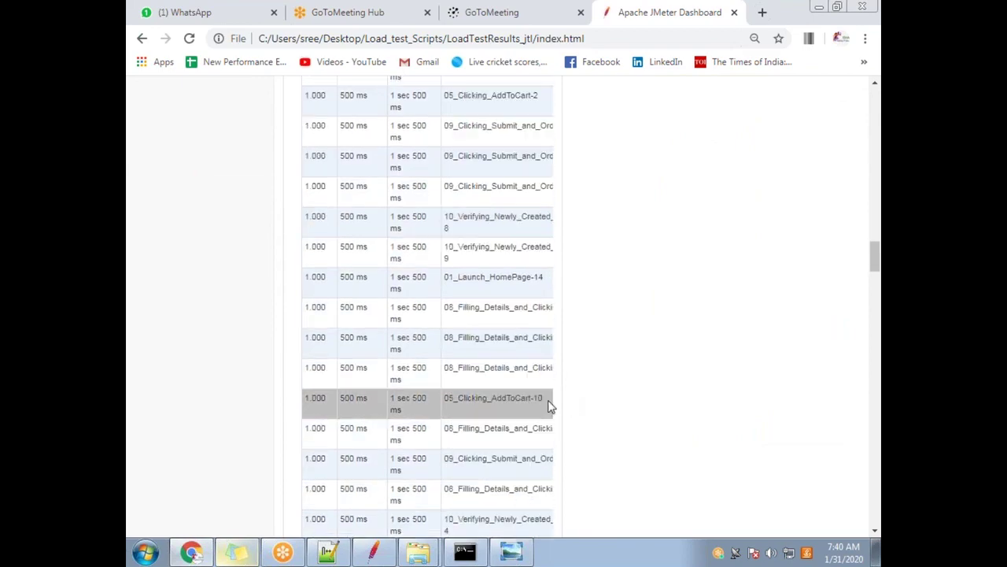
scroll(513, 403, down, 4)
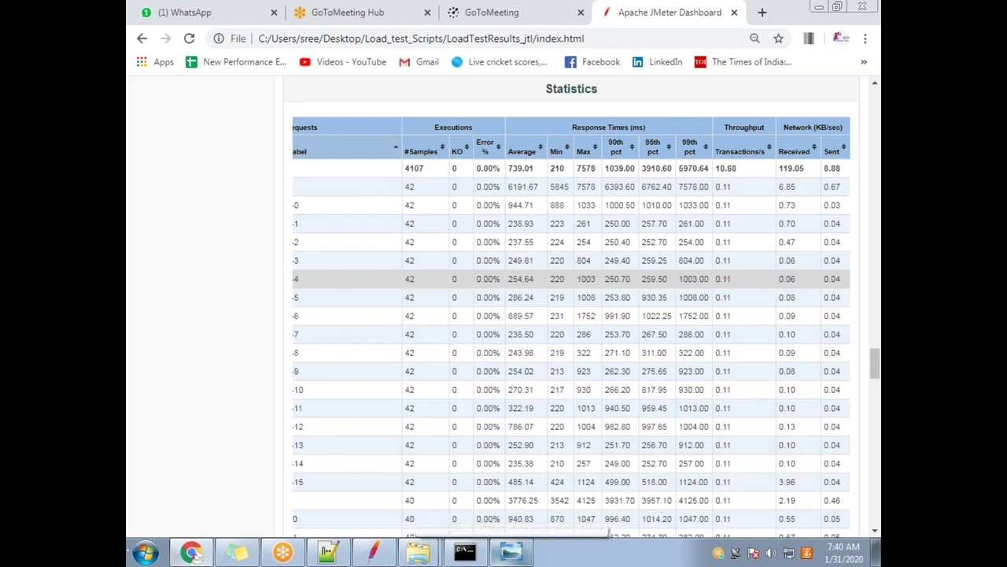
scroll(561, 94, up, 1)
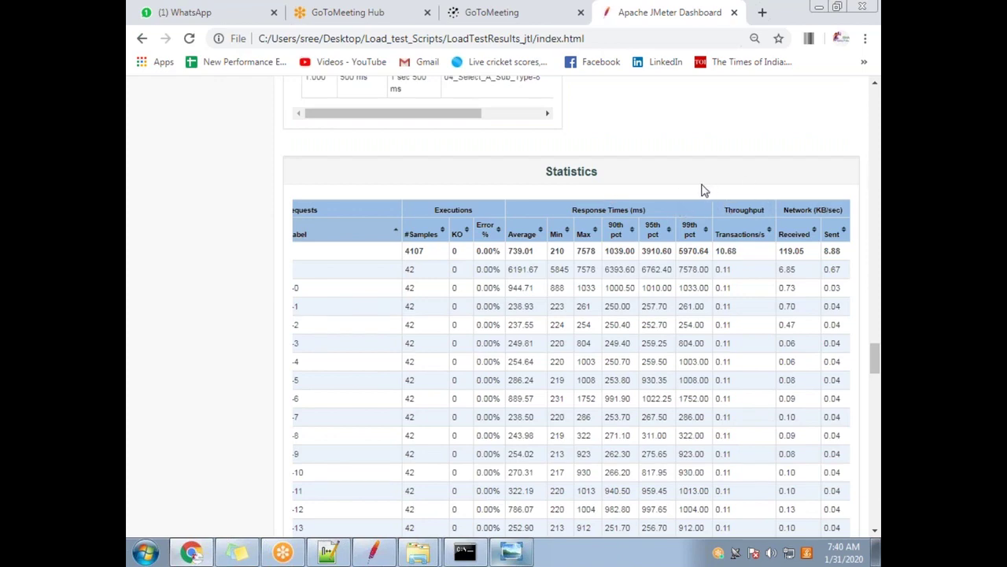
Step: Set the report page's zoom to 75% and bring the Statistics table with its request labels into view
key(ctrl+minus)
key(ctrl+minus)
key(ctrl+minus)
key(ctrl+minus)
key(ctrl+minus)
key(ctrl+minus)
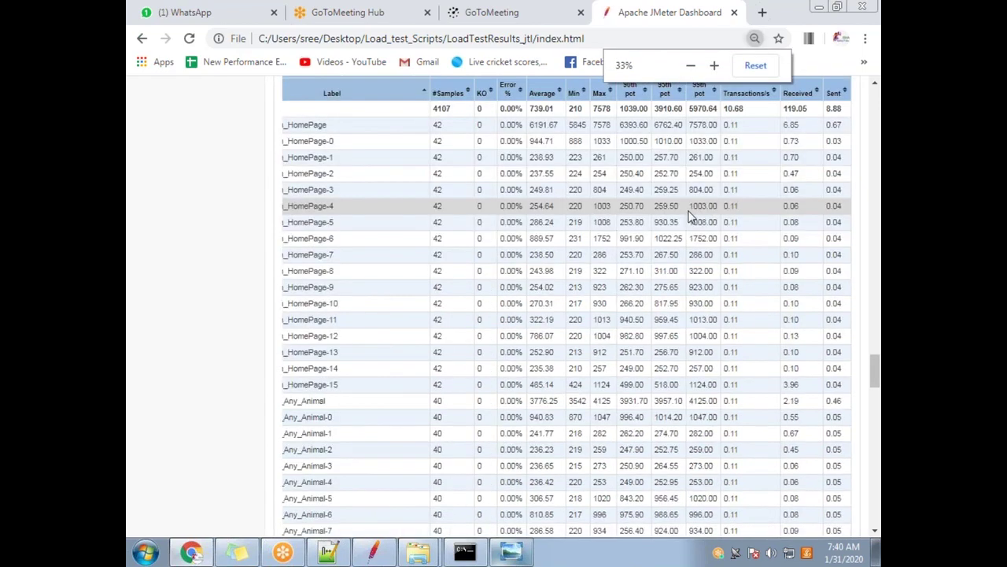
key(ctrl+plus)
key(ctrl+plus)
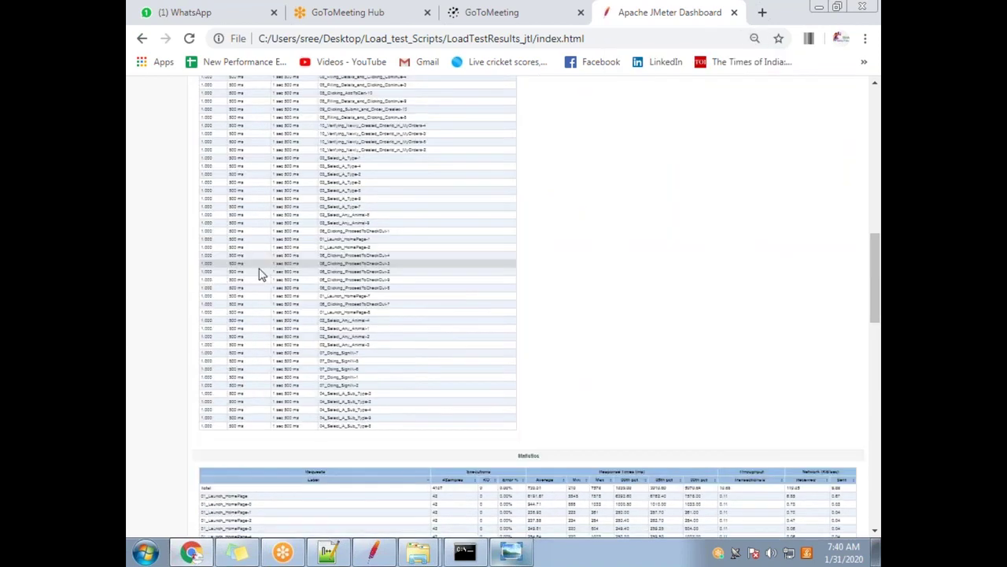
key(ctrl+plus)
scroll(711, 436, down, 12)
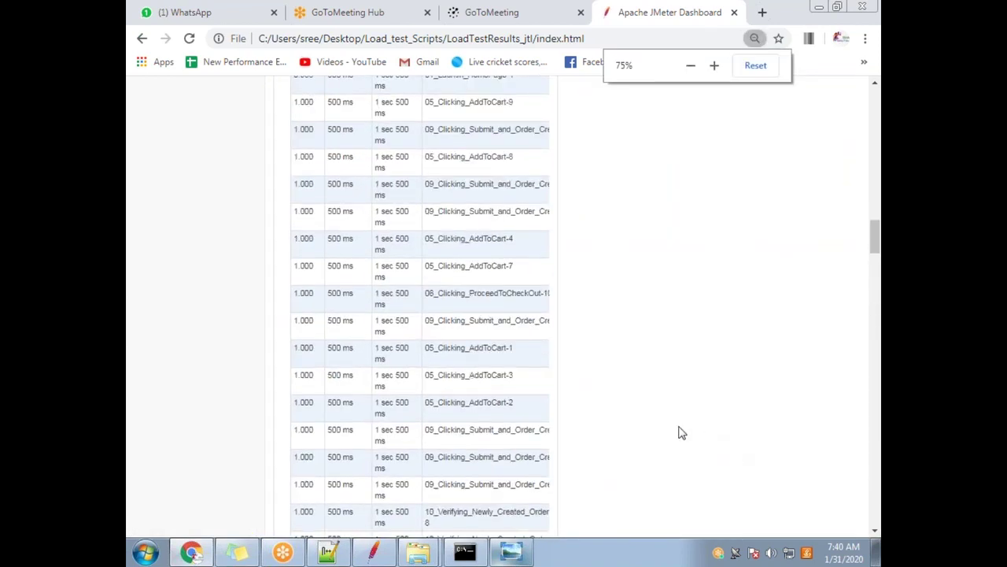
scroll(668, 452, down, 10)
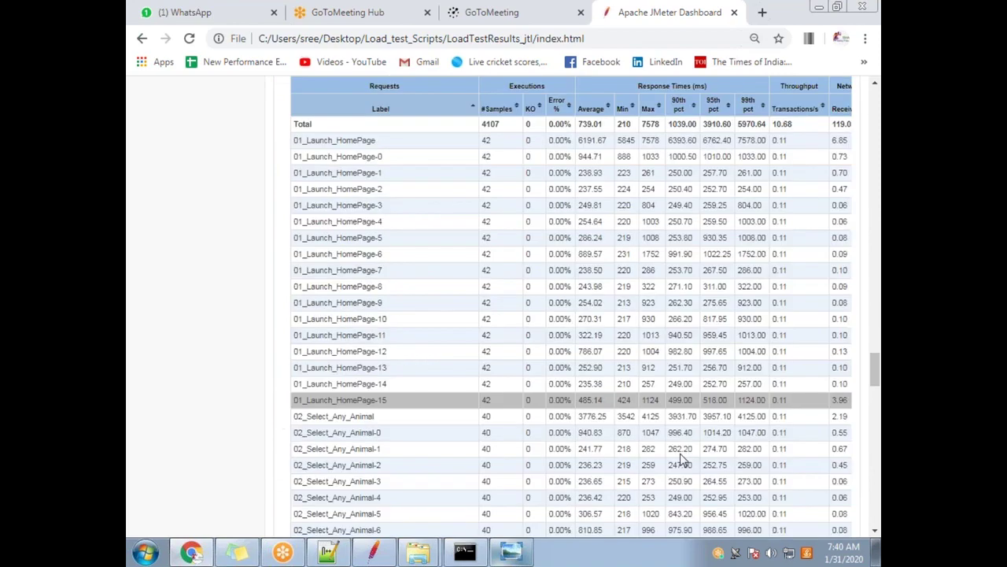
Step: Examine the Statistics rows for every transaction, the Requests Summary and the APDEX table at the reduced page zoom
scroll(681, 459, up, 5)
scroll(648, 480, right, 2)
scroll(566, 449, left, 2)
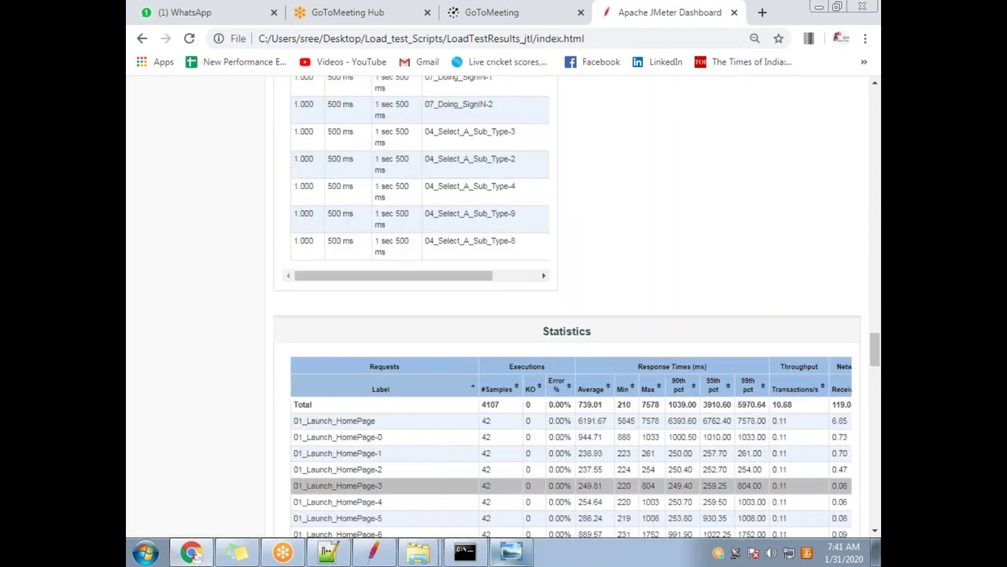
scroll(547, 435, down, 20)
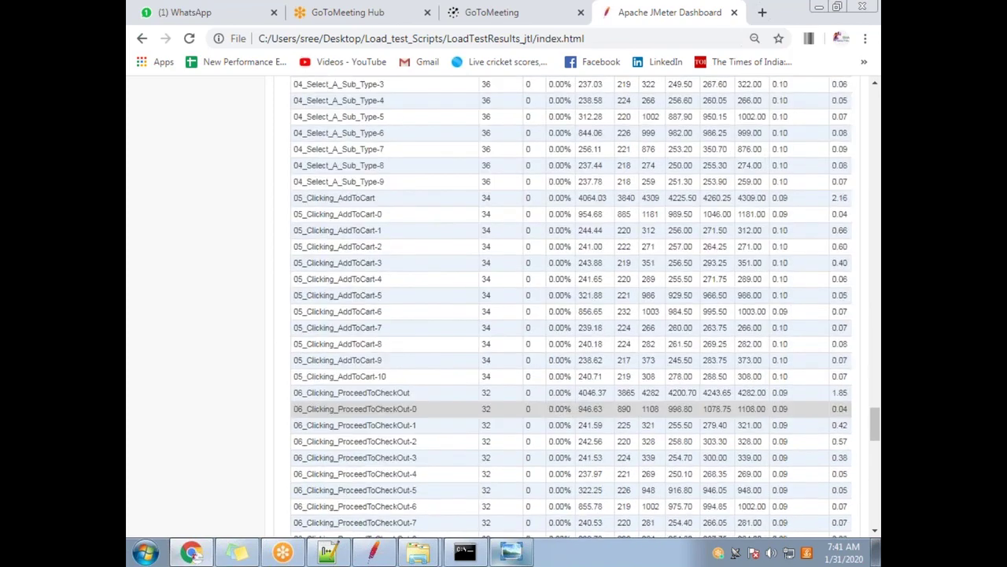
scroll(548, 435, down, 5)
scroll(568, 454, up, 15)
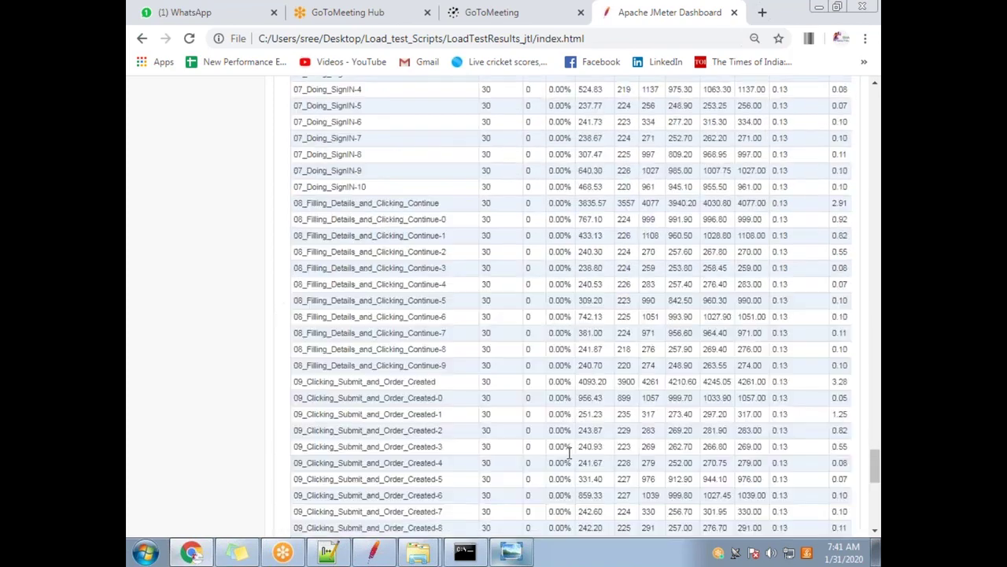
scroll(568, 454, up, 20)
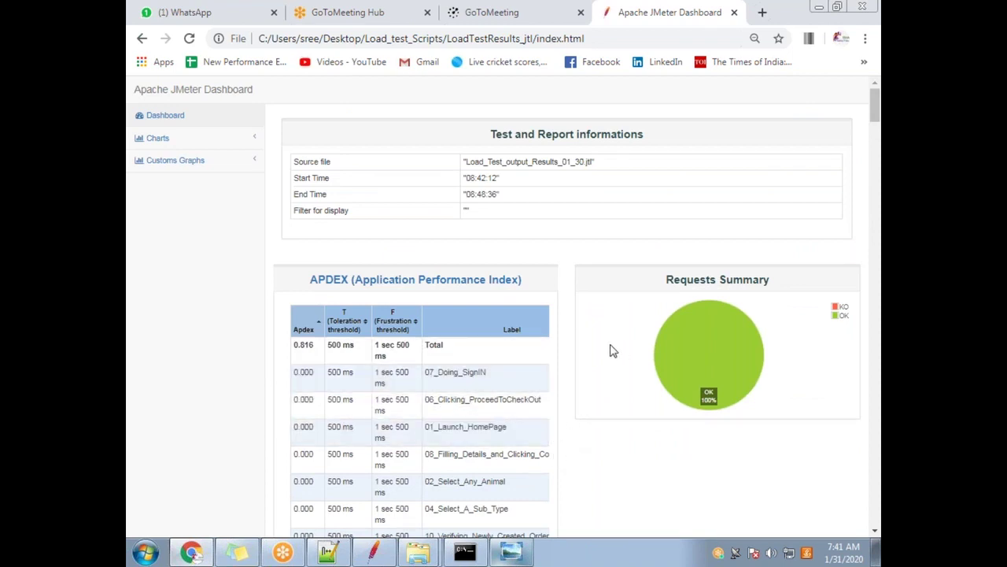
scroll(612, 351, down, 15)
scroll(621, 421, down, 20)
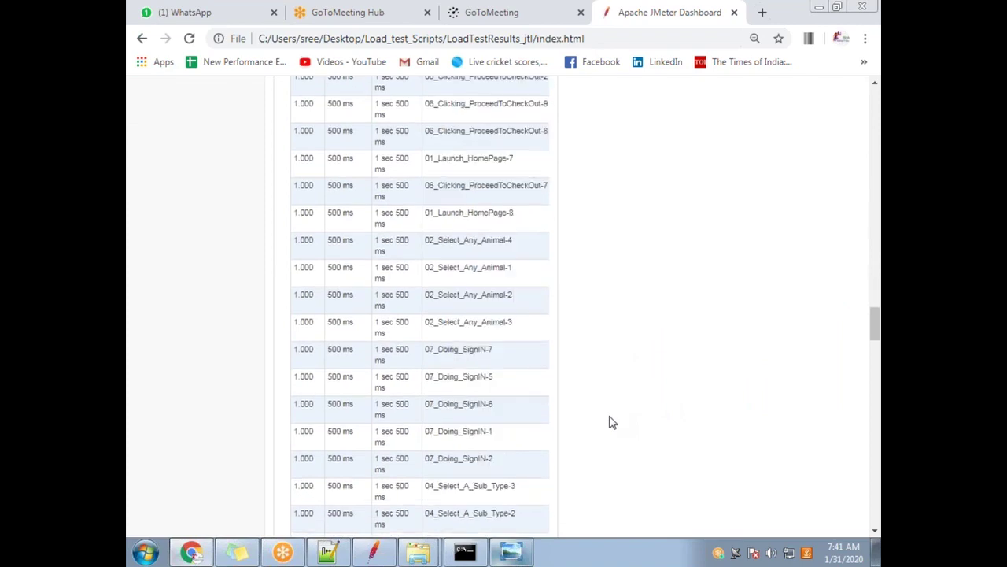
scroll(617, 425, up, 12)
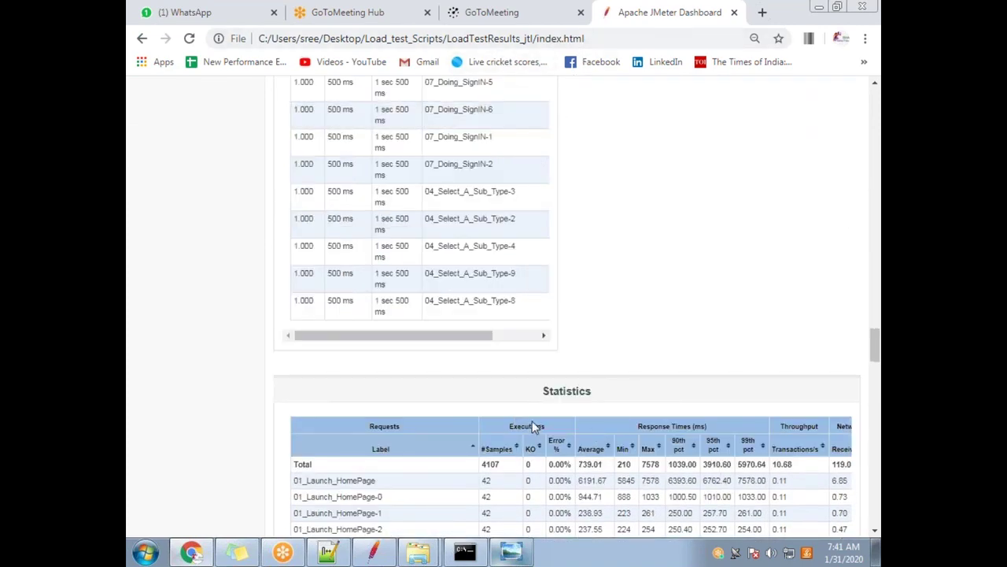
scroll(631, 422, down, 3)
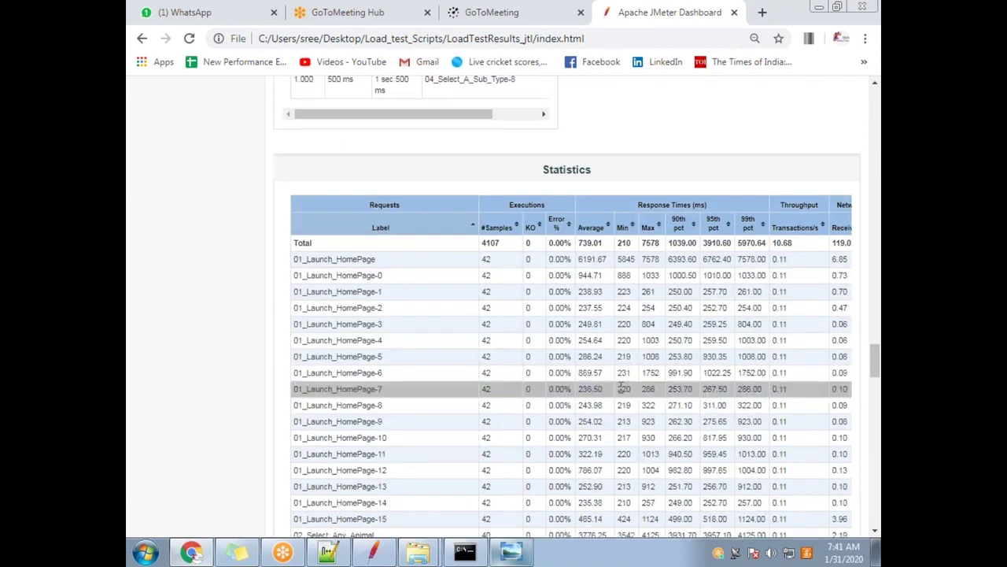
scroll(580, 208, up, 5)
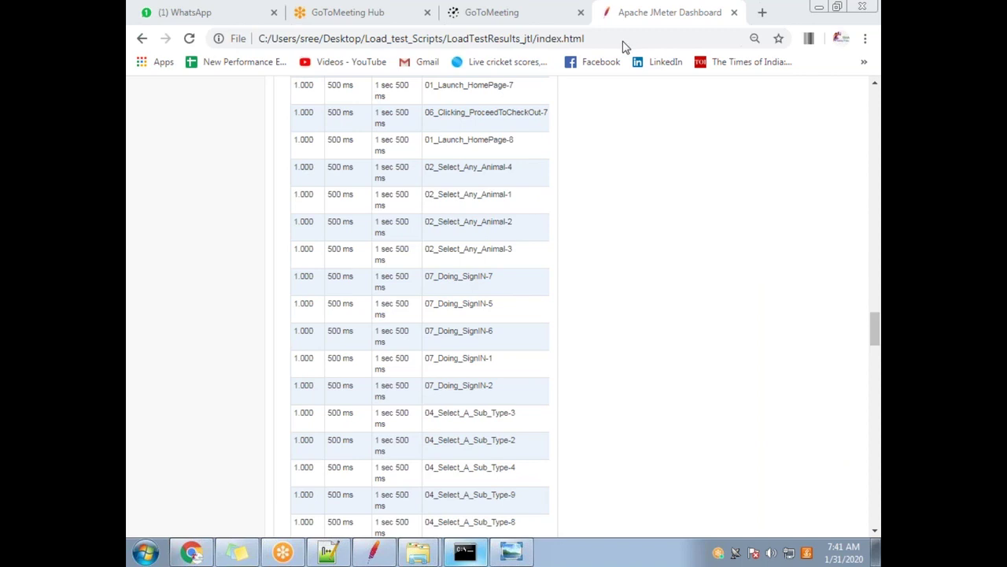
Step: Launch a new Apache JMeter window from the desktop and open the recent test plan LoadTest_01_30.jmx
key(super+d)
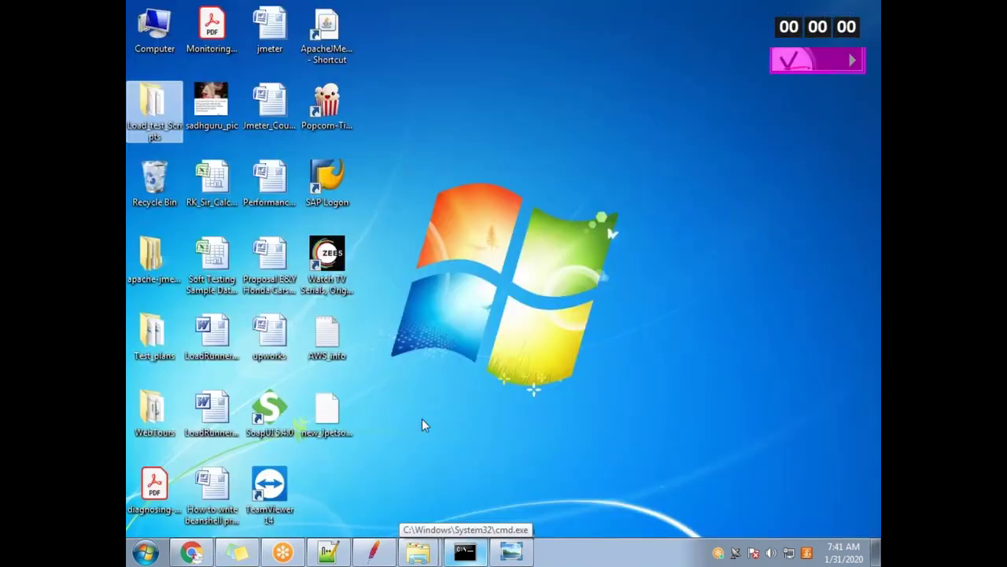
click(321, 62)
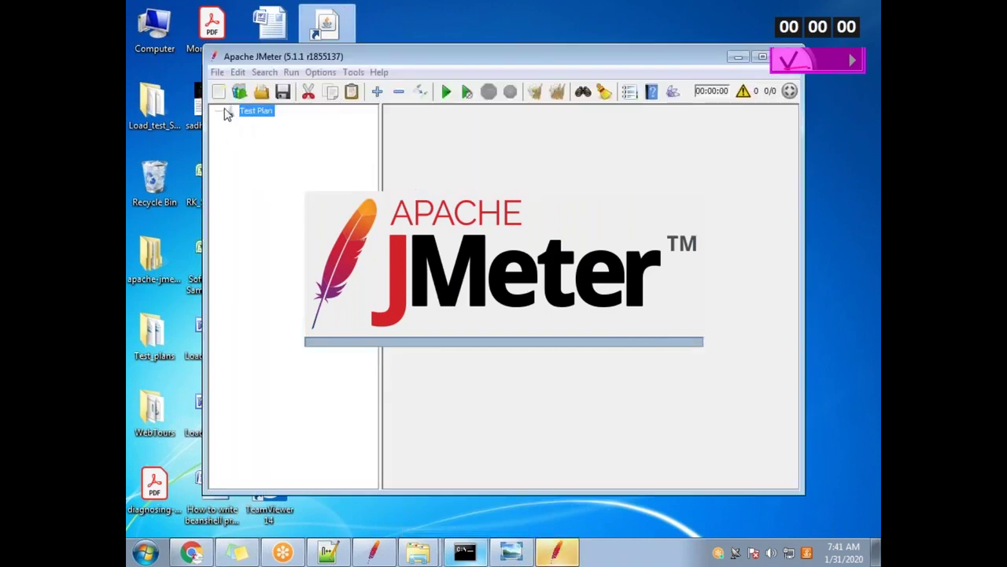
click(218, 72)
mouse_move(270, 143)
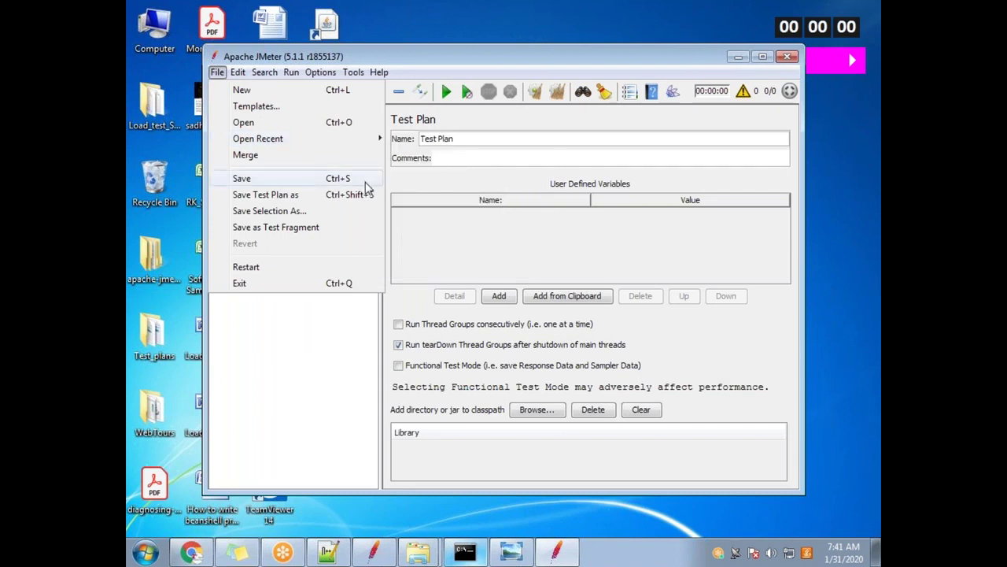
mouse_move(340, 143)
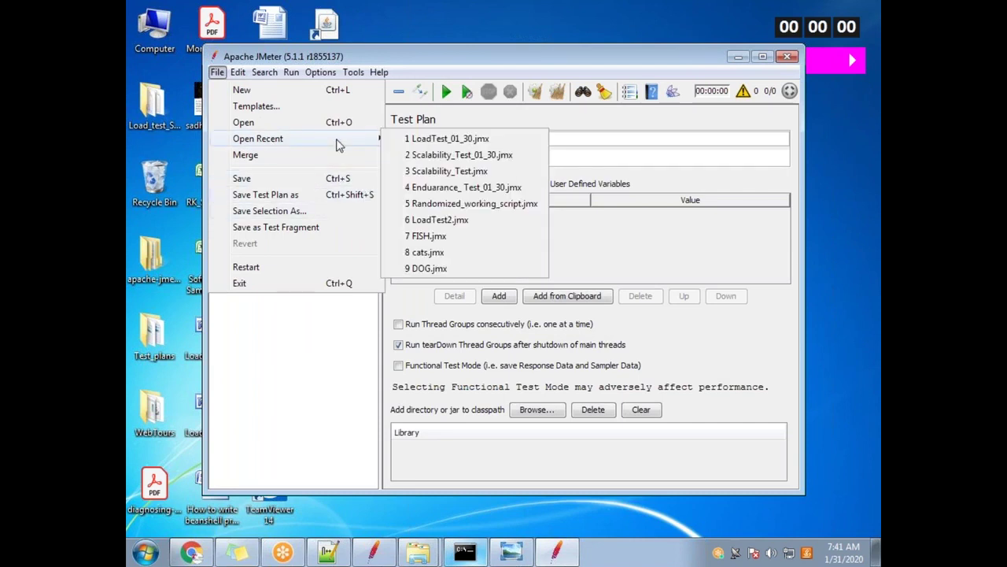
click(457, 140)
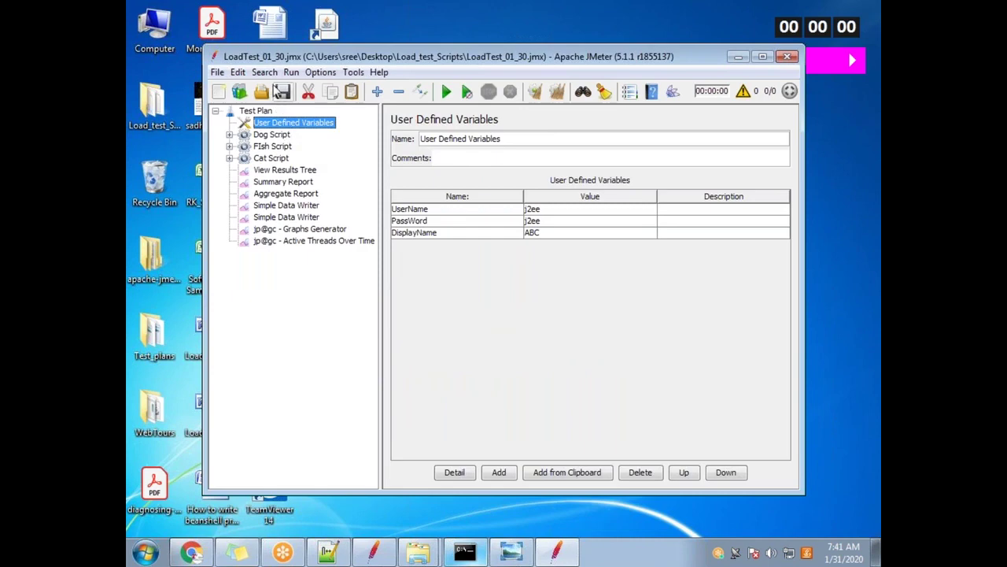
click(320, 73)
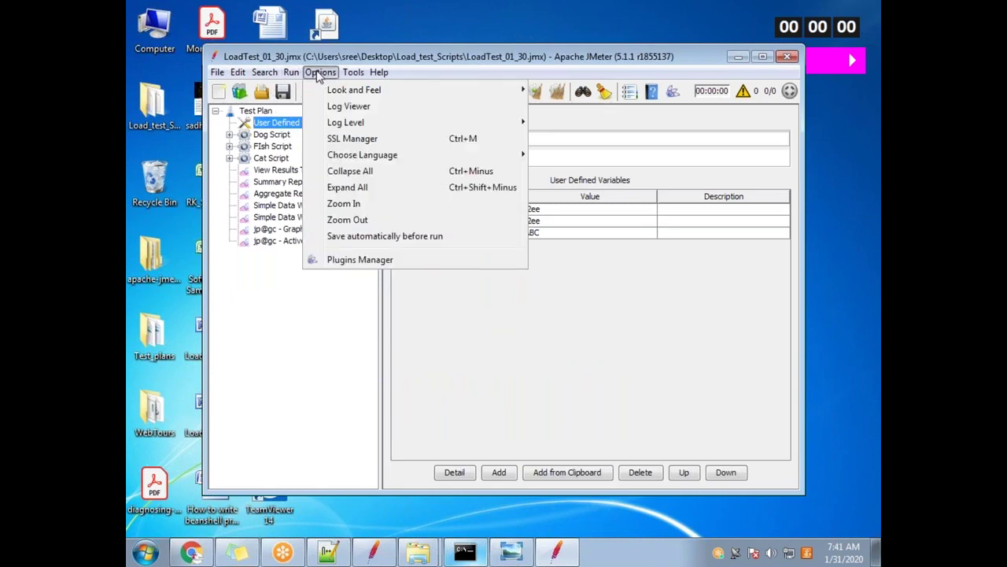
mouse_move(293, 74)
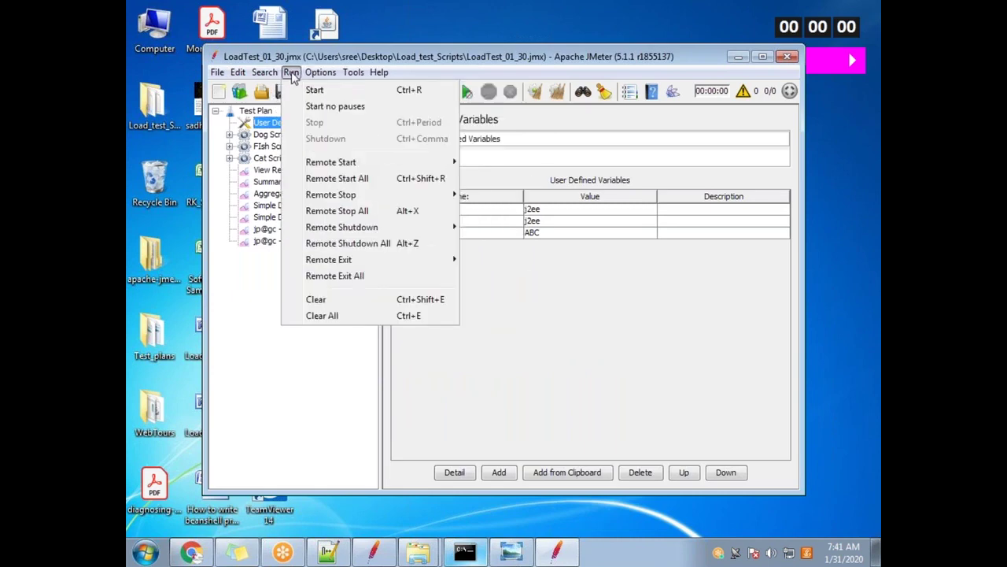
mouse_move(238, 79)
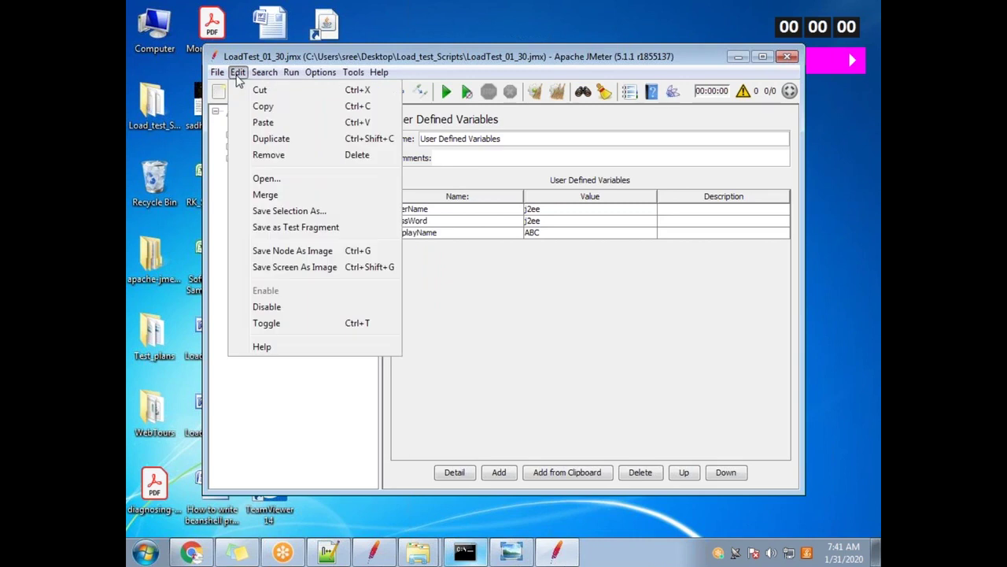
mouse_move(331, 75)
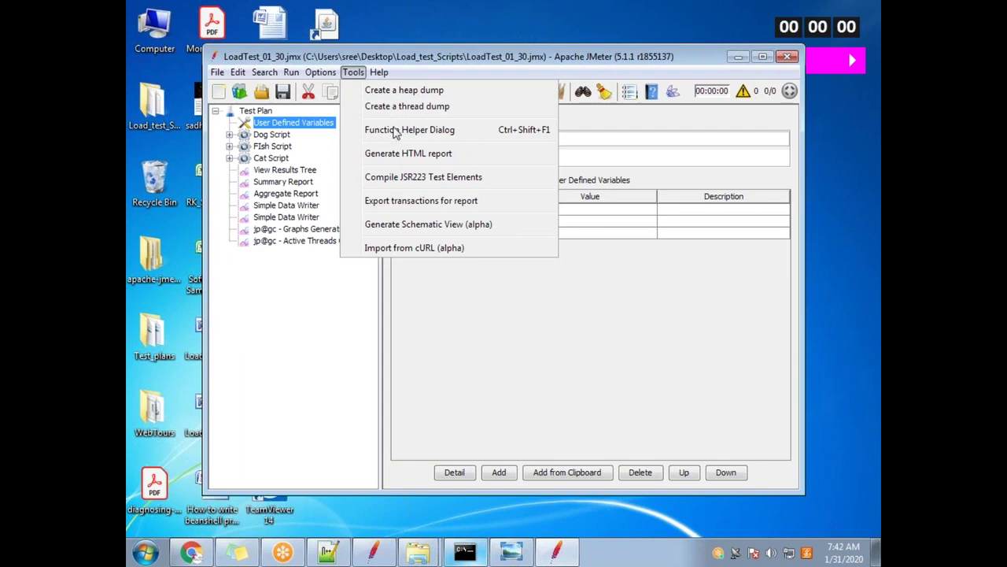
click(407, 158)
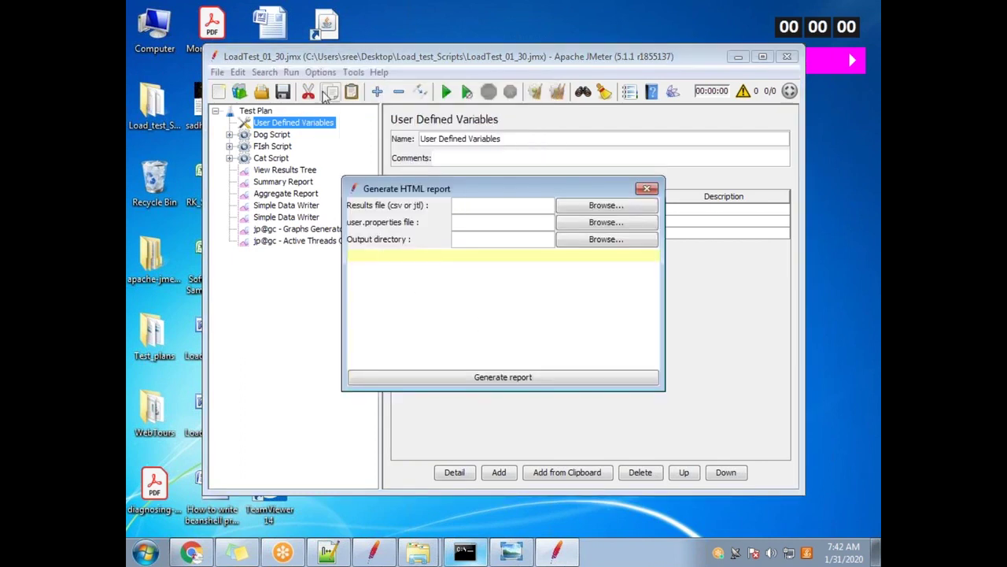
click(646, 189)
Step: Start generating an HTML report and choose Load_Test_output_Results_01_30.jtl from the desktop's Load_test_Scripts folder as the results file
click(320, 72)
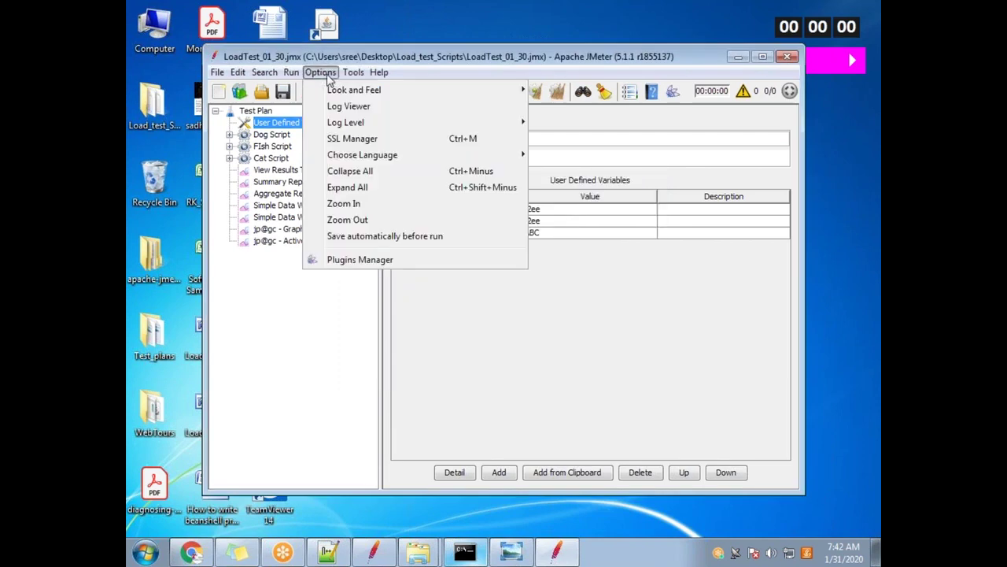
mouse_move(353, 71)
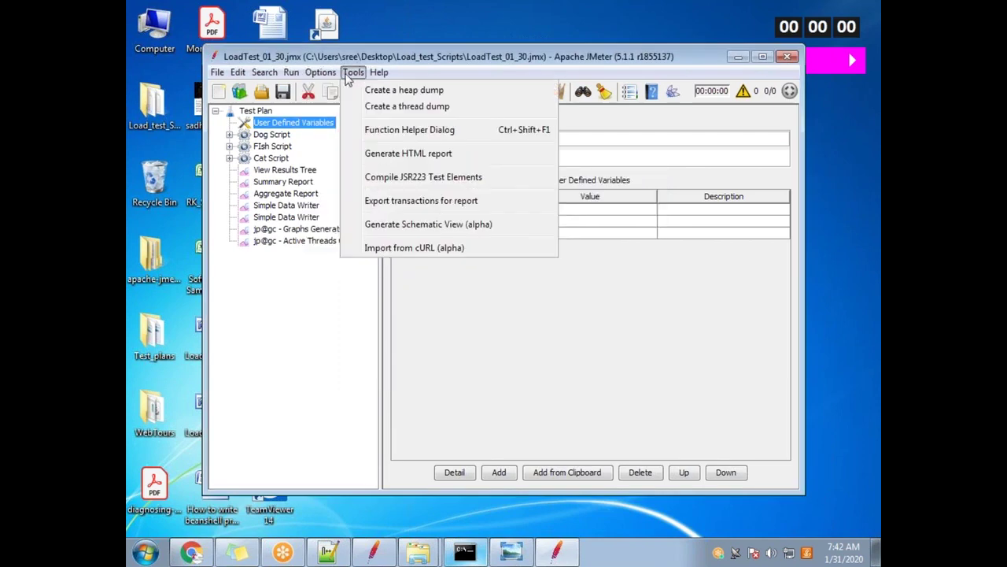
click(407, 154)
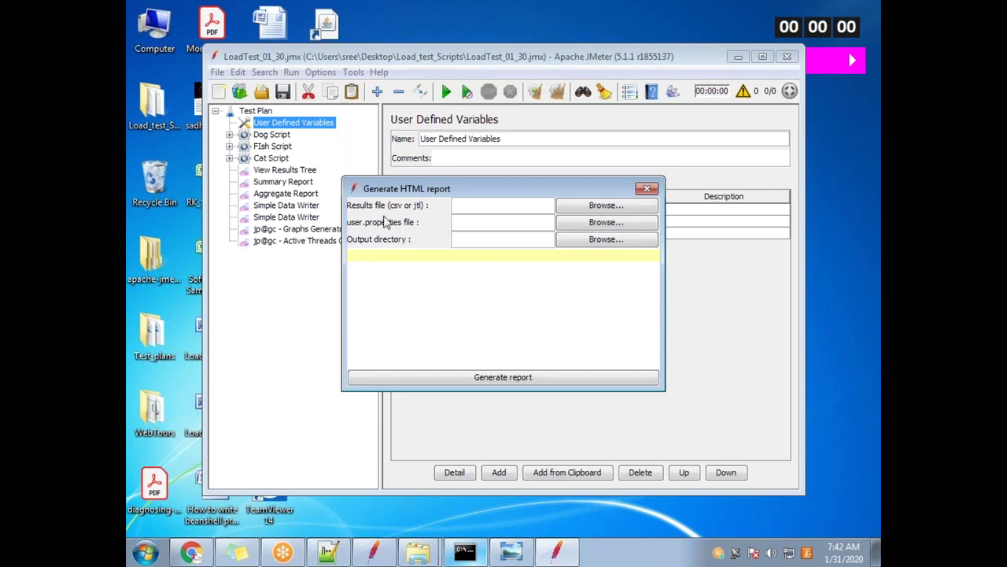
click(606, 205)
click(337, 207)
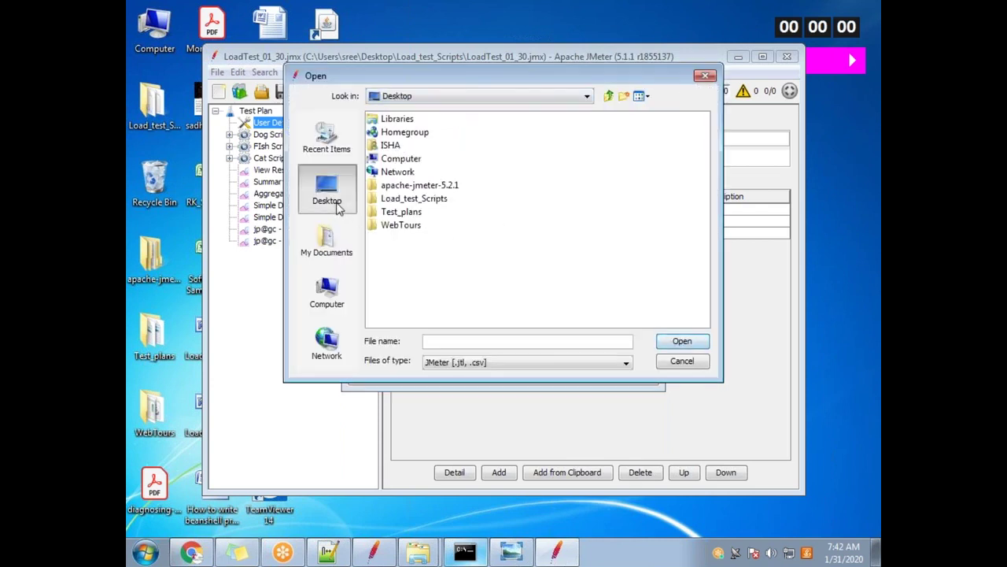
double_click(424, 186)
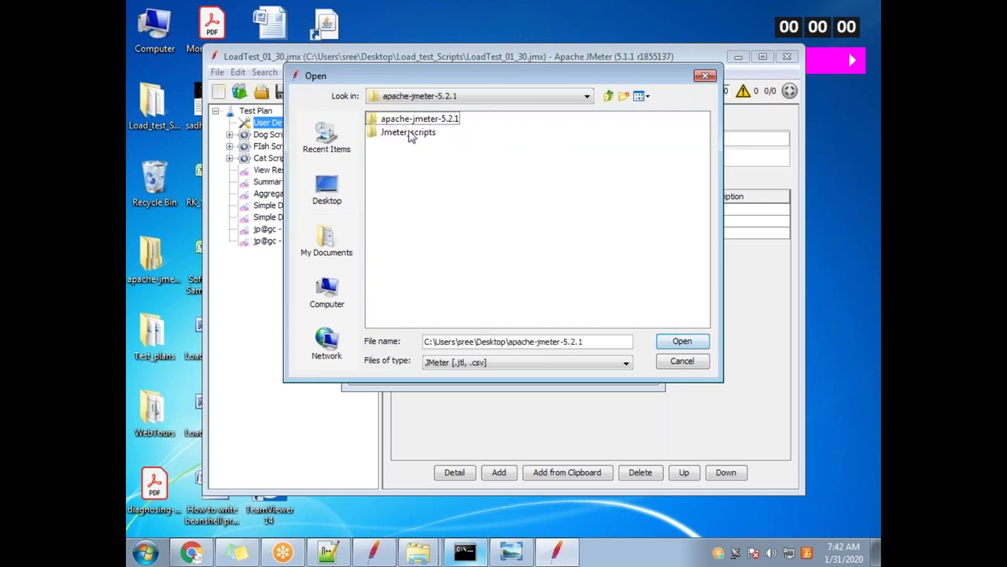
click(327, 192)
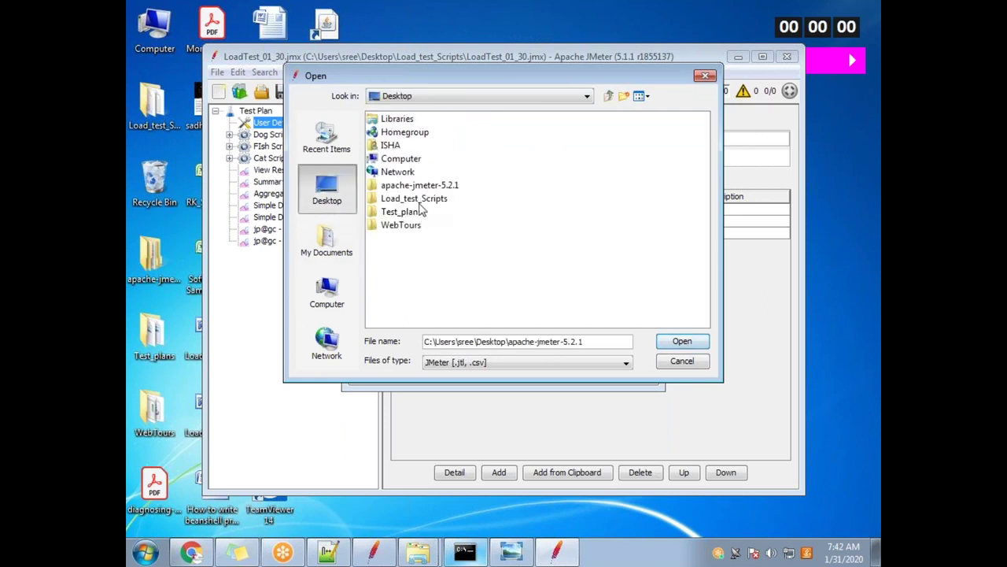
double_click(415, 200)
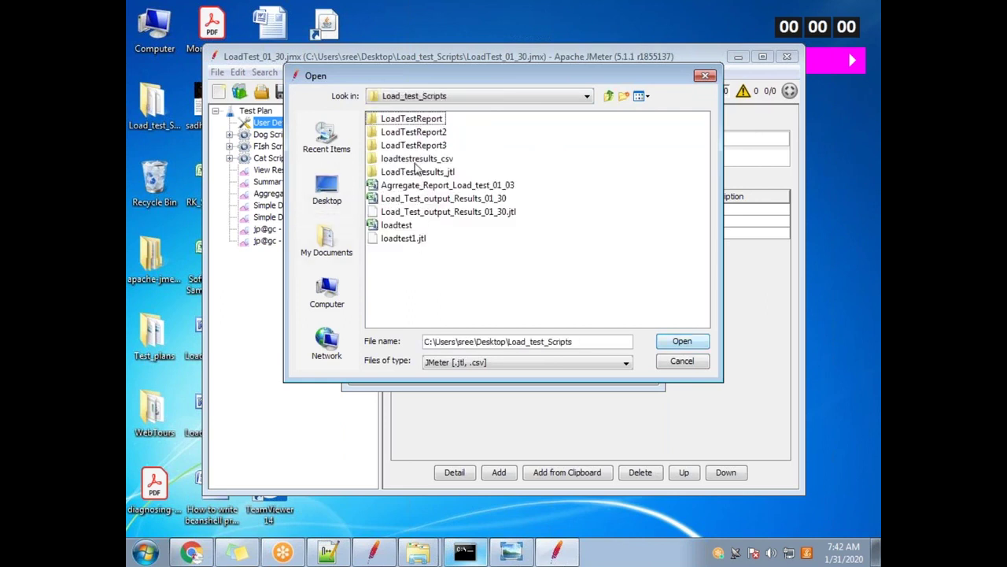
double_click(502, 211)
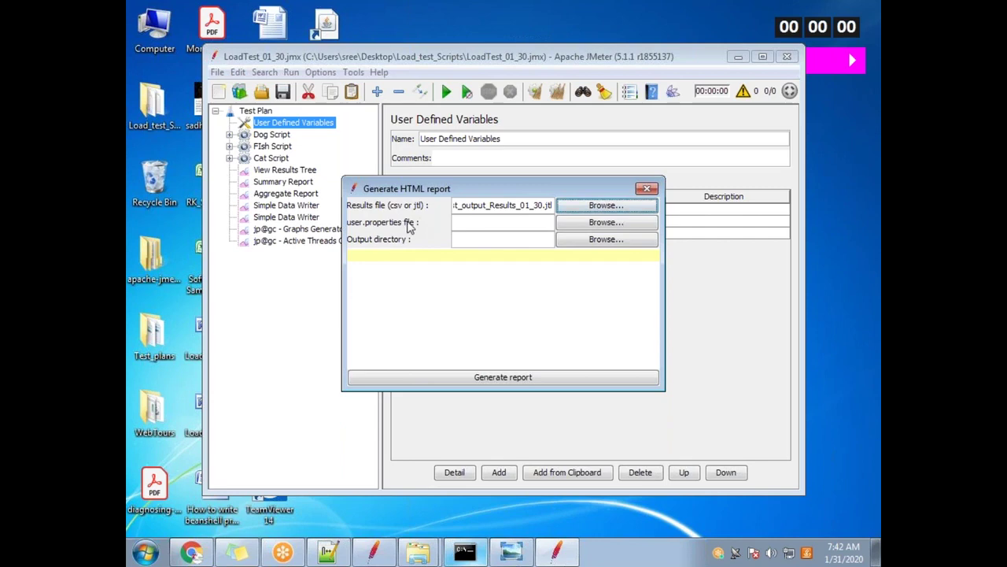
Step: Begin choosing the user.properties file and copy the path of JMeter's bin folder from its File Explorer window
click(606, 223)
click(334, 201)
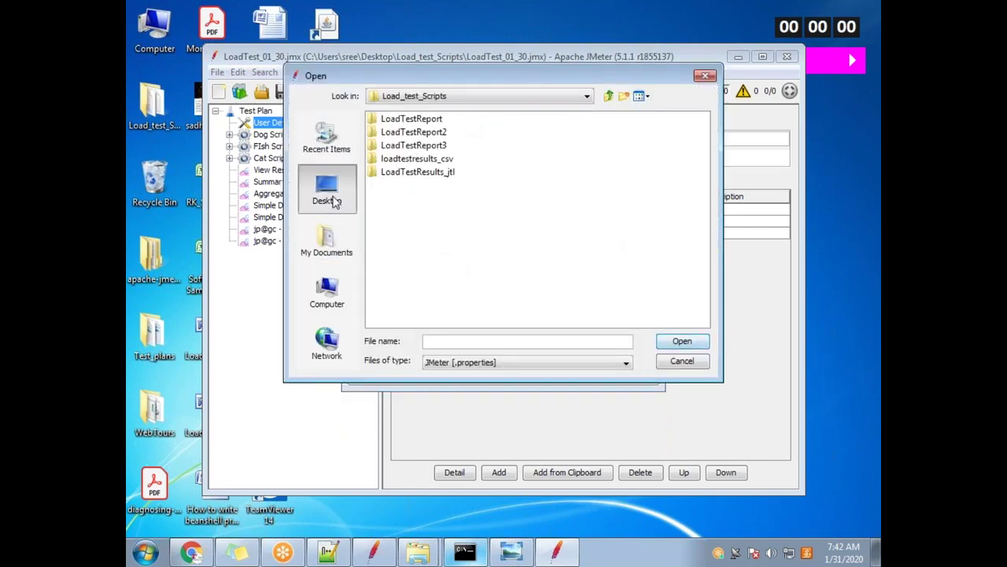
click(413, 551)
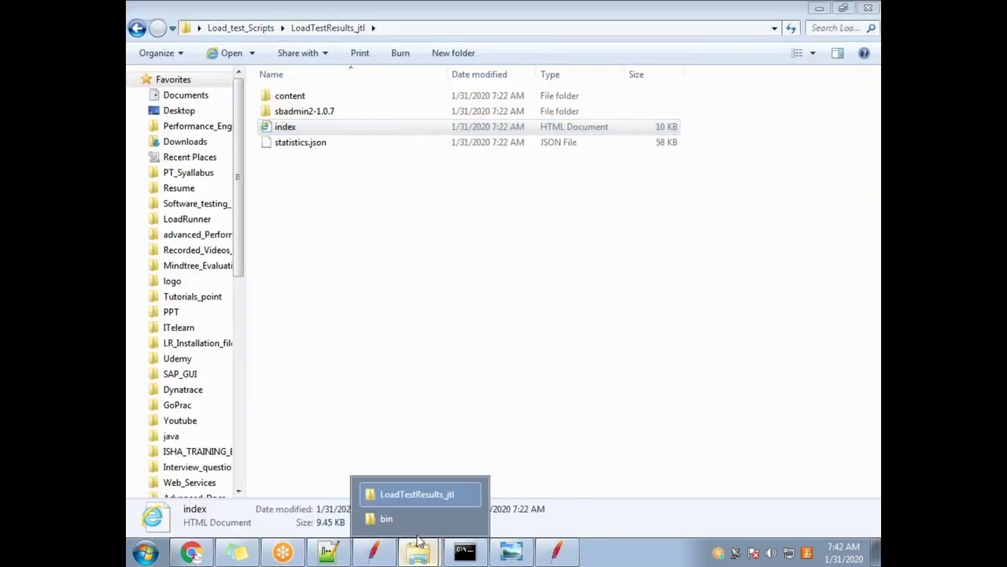
click(387, 518)
click(568, 29)
key(ctrl+c)
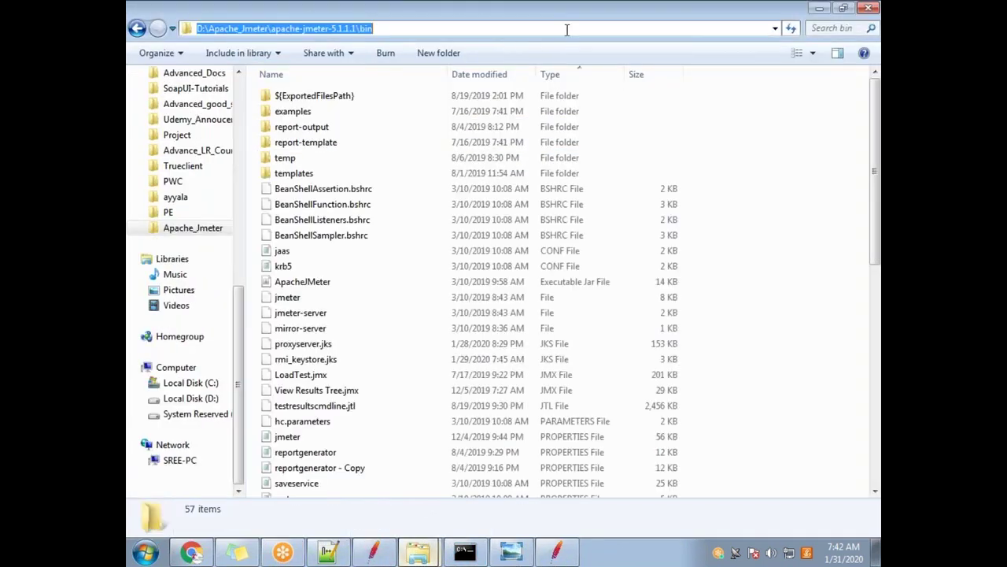
Step: Return to JMeter and use D:\Apache_Jmeter\apache-jmeter-5.1.1.1\bin to select the user properties file for the report
click(556, 551)
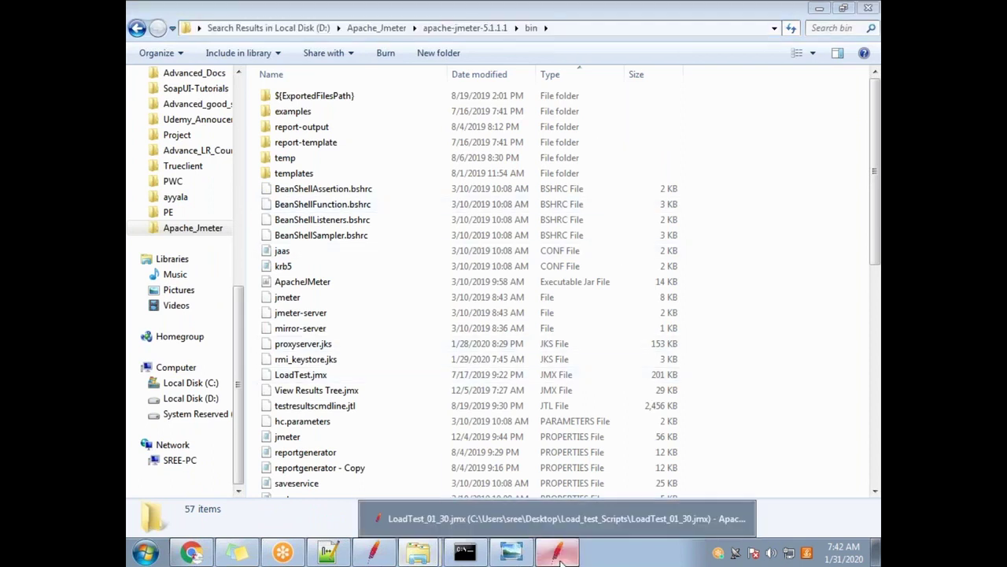
key(ctrl+v)
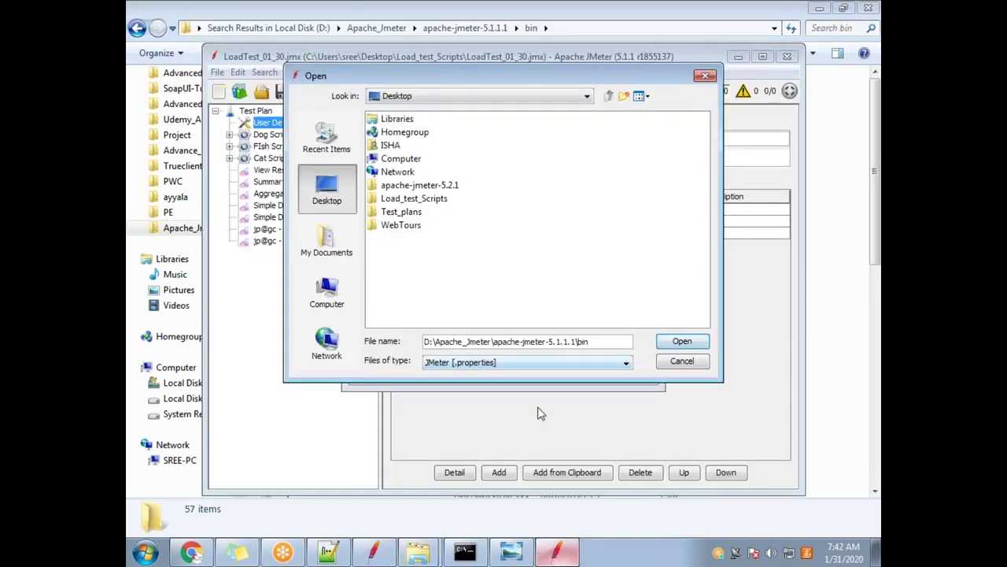
key(Return)
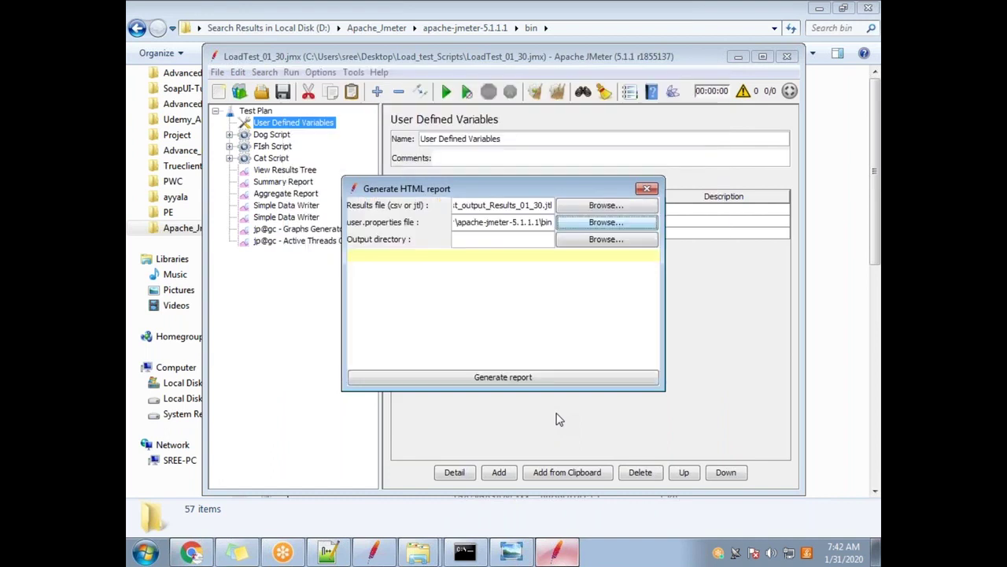
click(603, 223)
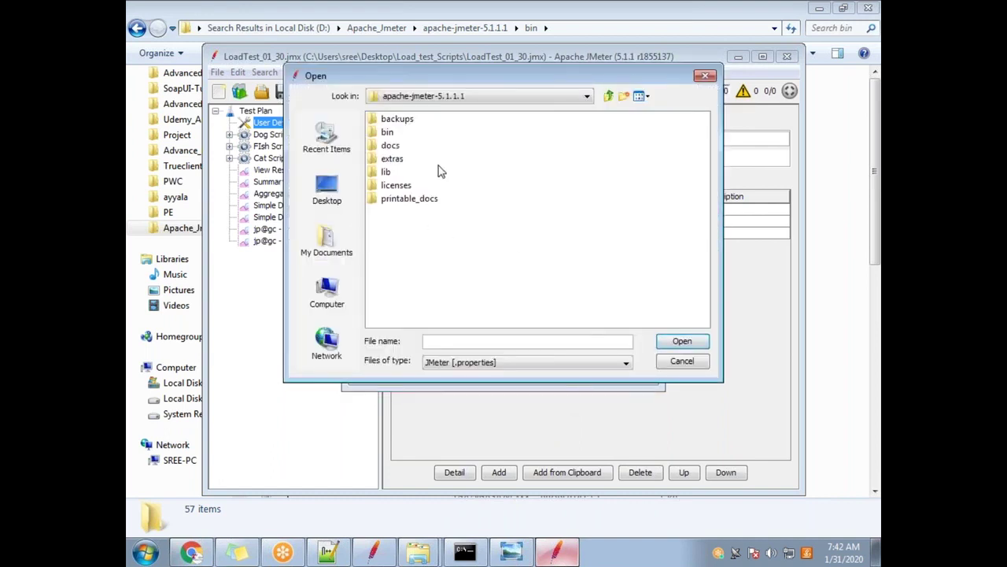
double_click(390, 134)
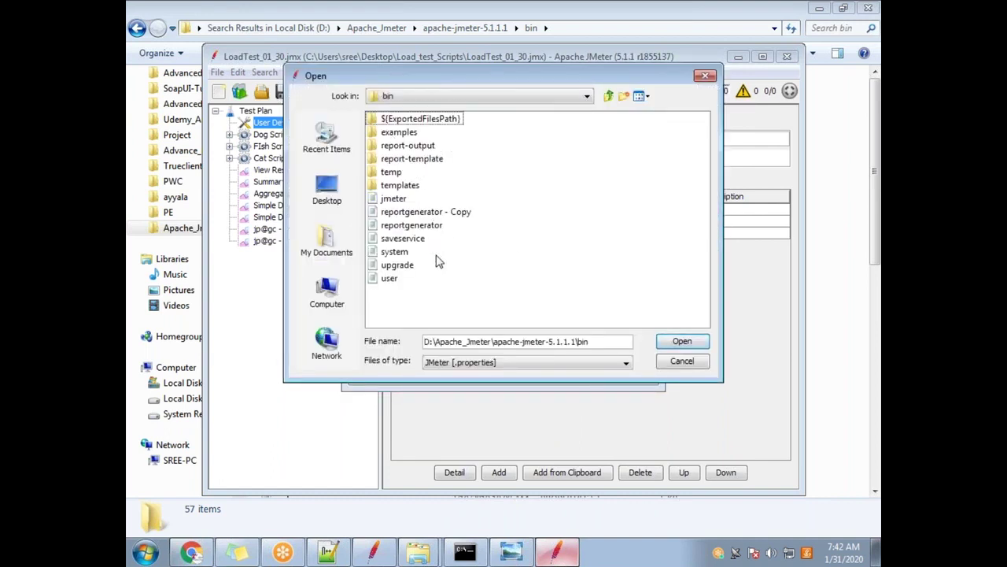
double_click(390, 278)
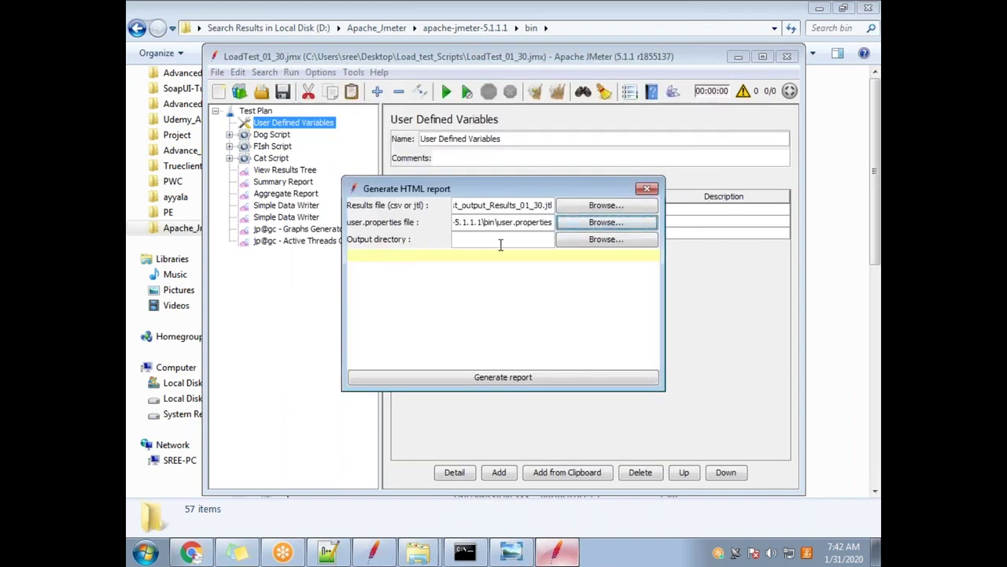
Step: Create a Report_GUI_Mode folder inside Load_test_Scripts as the output directory and generate the HTML report
click(604, 239)
click(333, 202)
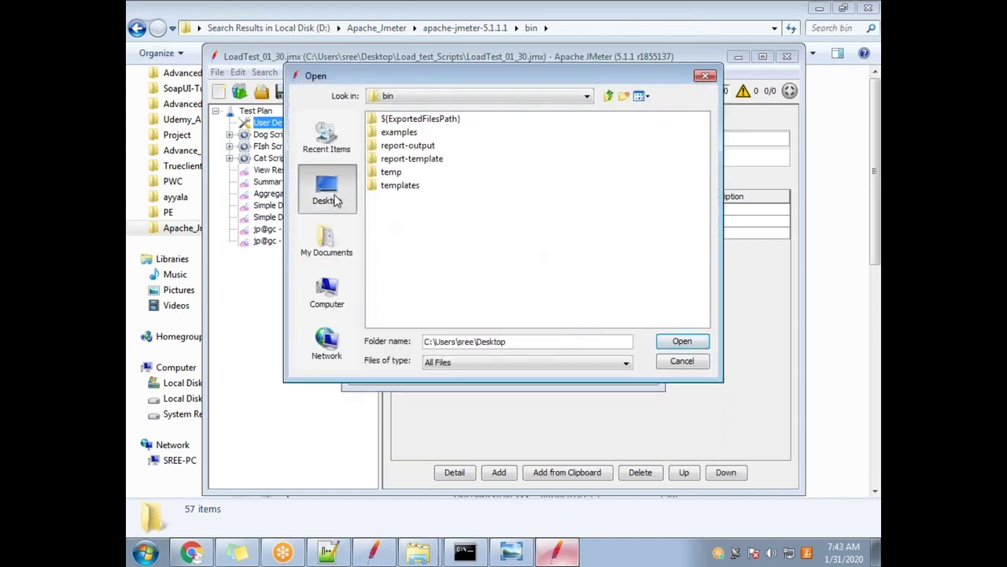
double_click(425, 203)
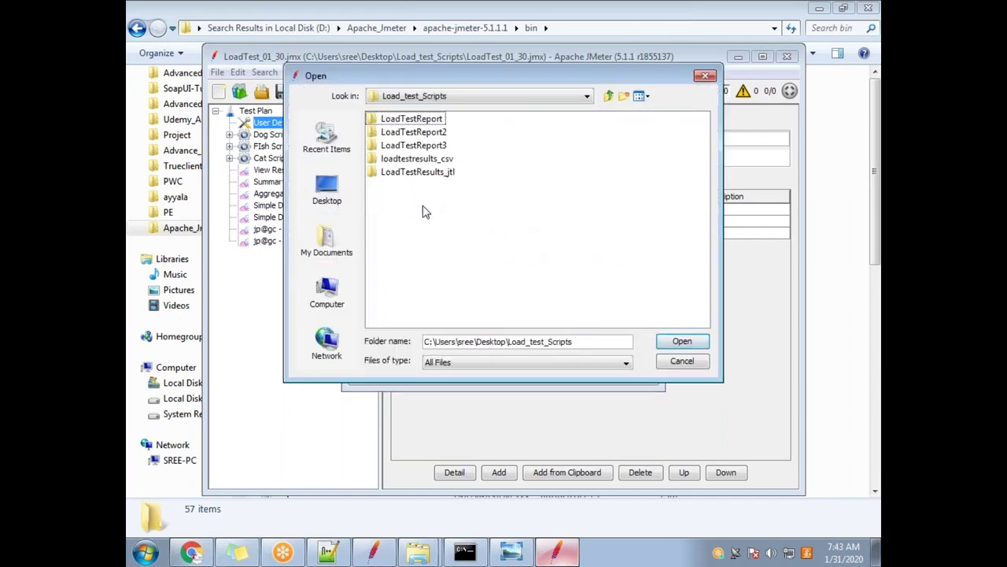
right_click(425, 209)
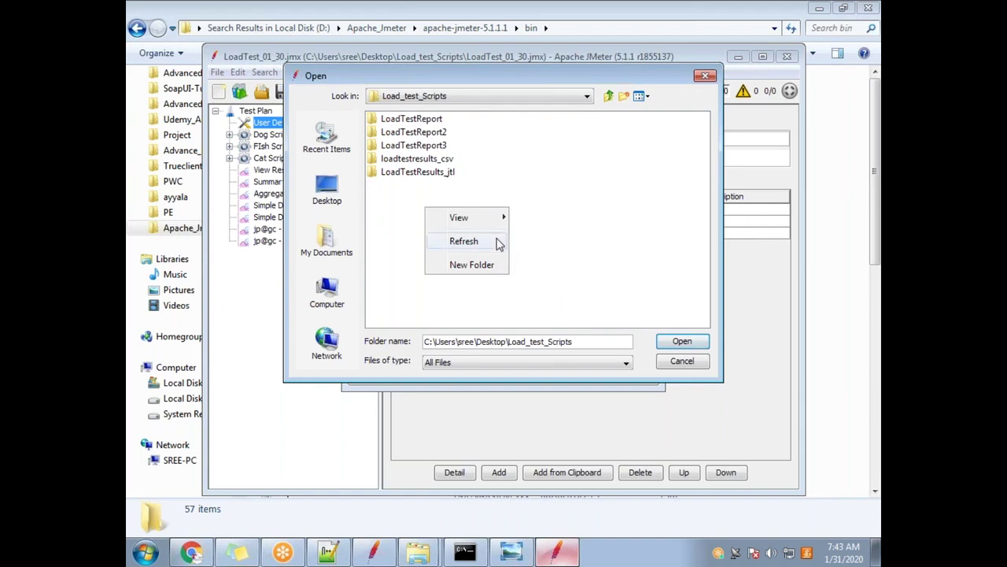
click(476, 264)
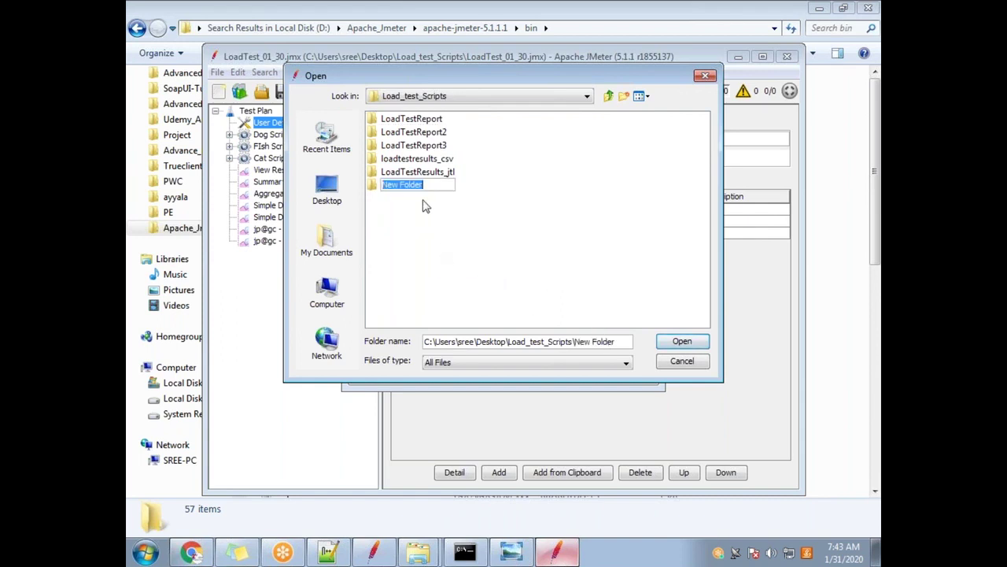
text(Report_GUI_Mode)
key(Return)
click(685, 345)
click(540, 384)
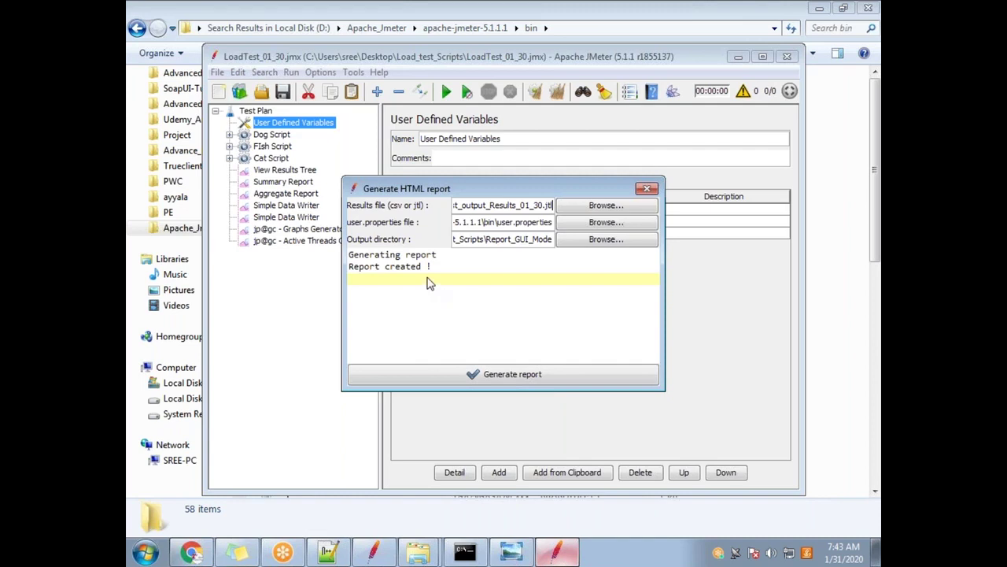
drag(429, 269, 307, 270)
Step: Open the index page of the Report_GUI_Mode folder from File Explorer and allow its blocked content in Internet Explorer
mouse_move(417, 550)
click(401, 499)
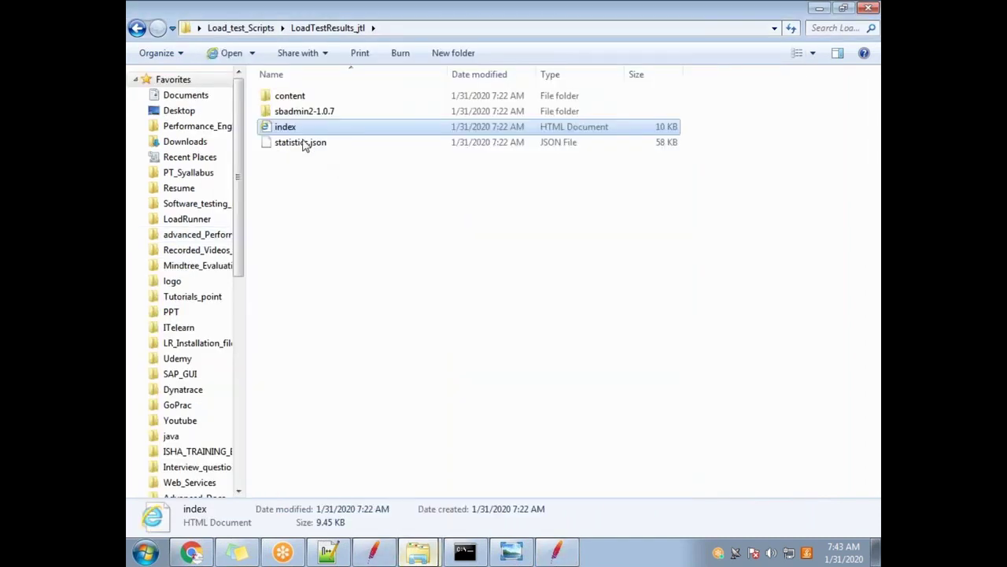
click(241, 27)
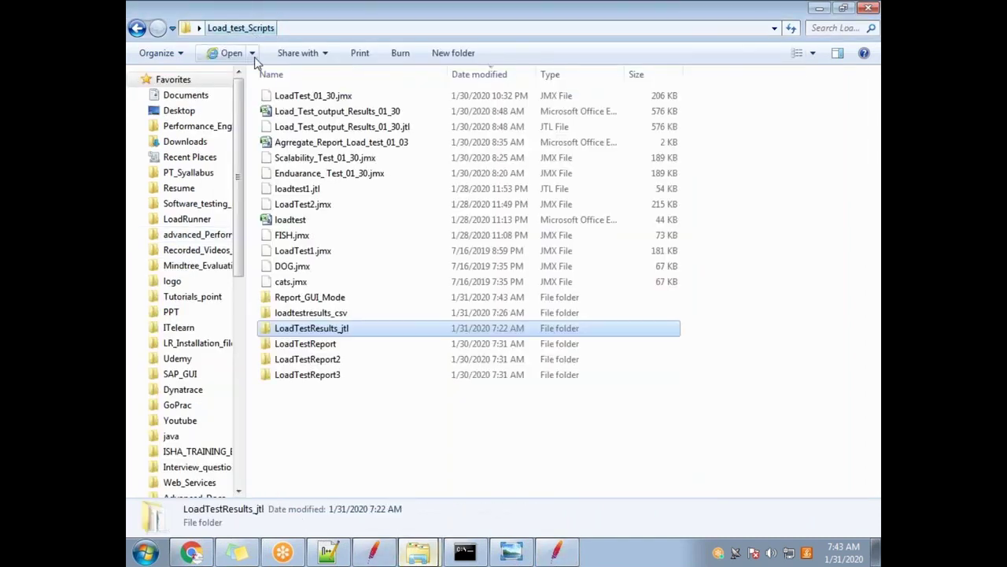
double_click(307, 297)
double_click(285, 128)
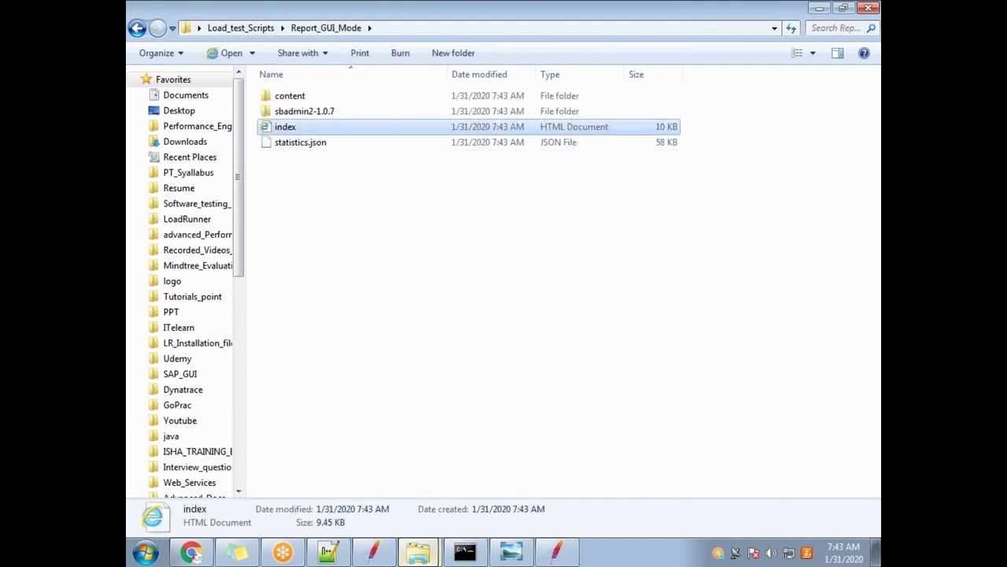
scroll(651, 391, down, 2)
scroll(652, 392, down, 3)
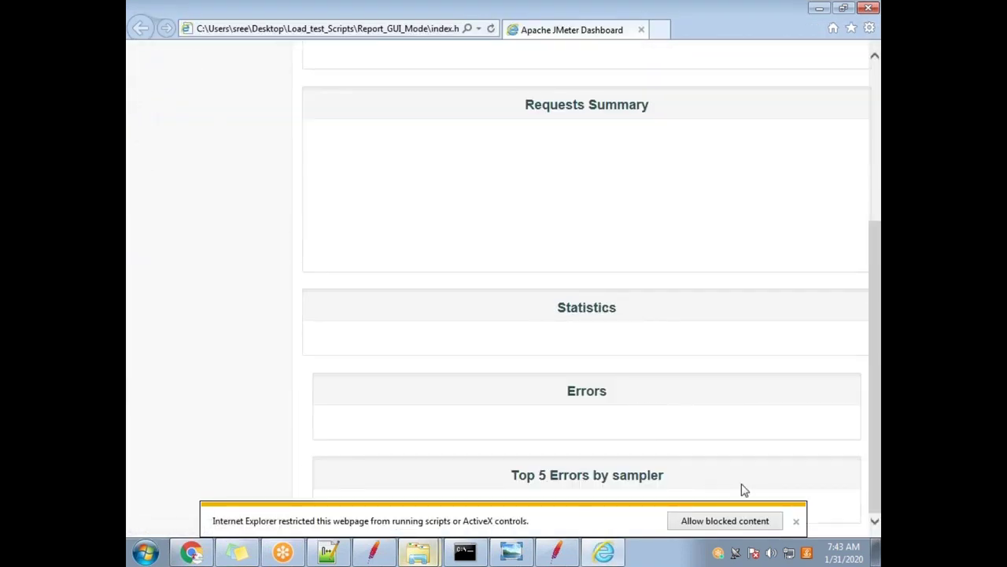
click(755, 526)
Step: Review the APDEX and Statistics tables of the newly generated dashboard report
scroll(586, 391, down, 15)
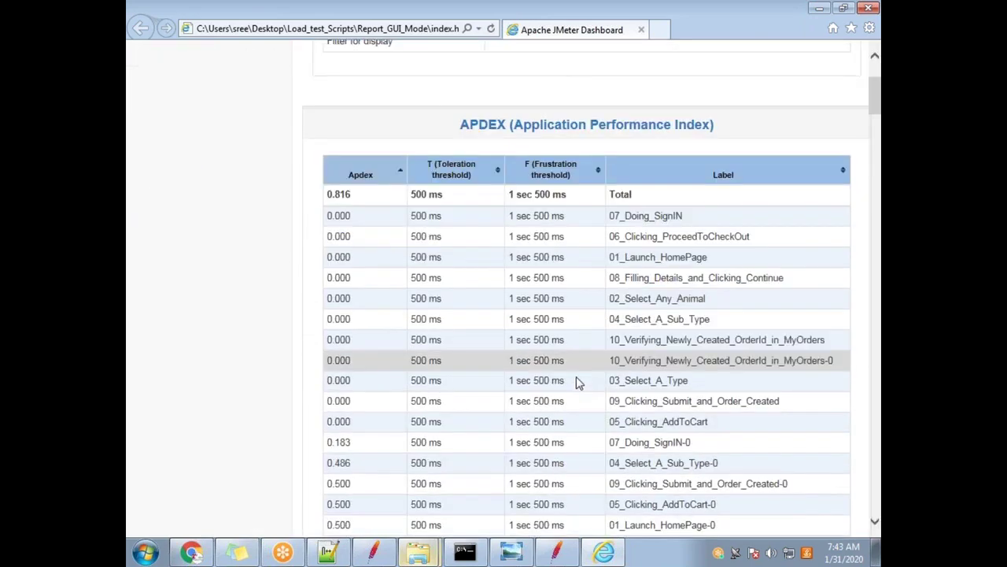
scroll(333, 354, down, 6)
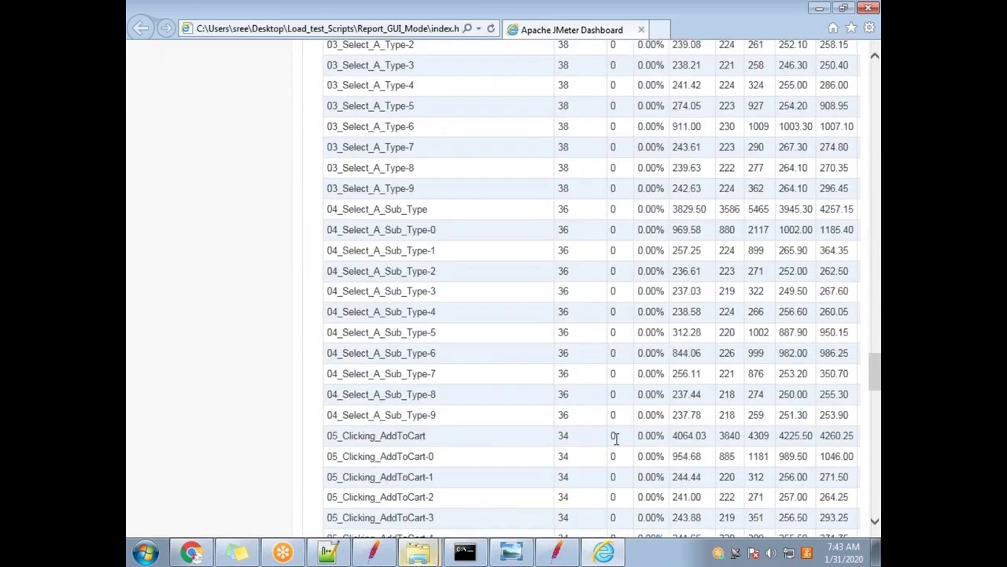
scroll(332, 333, up, 15)
scroll(316, 370, up, 10)
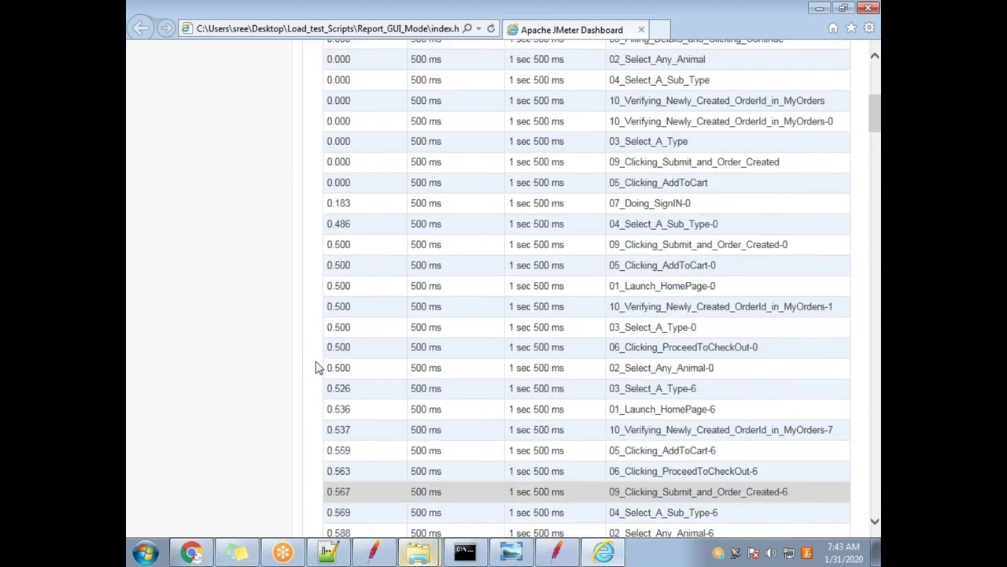
Step: Open the Over Time charts of the Report_GUI_Mode dashboard, view Response Times Over Time, and close Internet Explorer
click(282, 115)
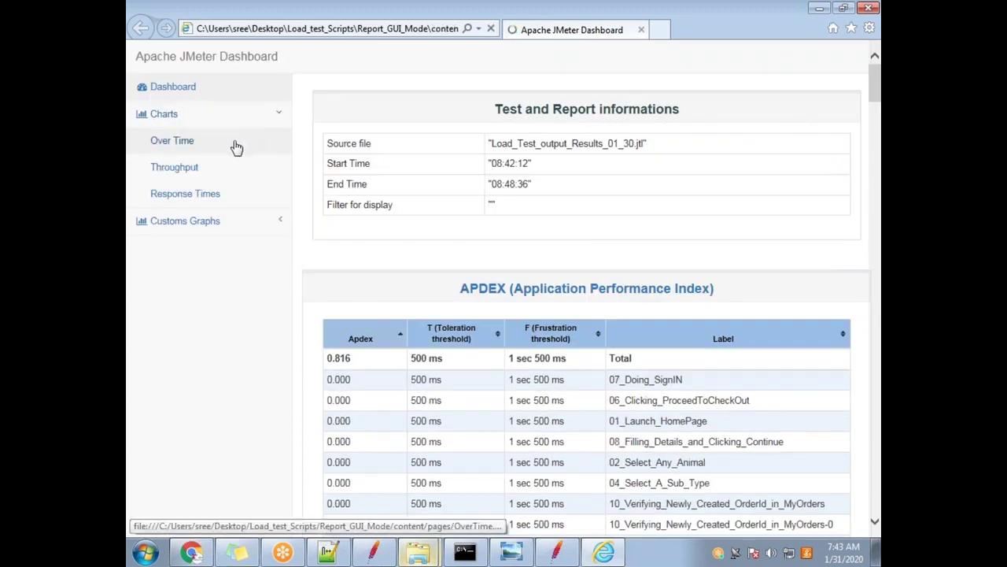
click(236, 141)
scroll(614, 362, down, 6)
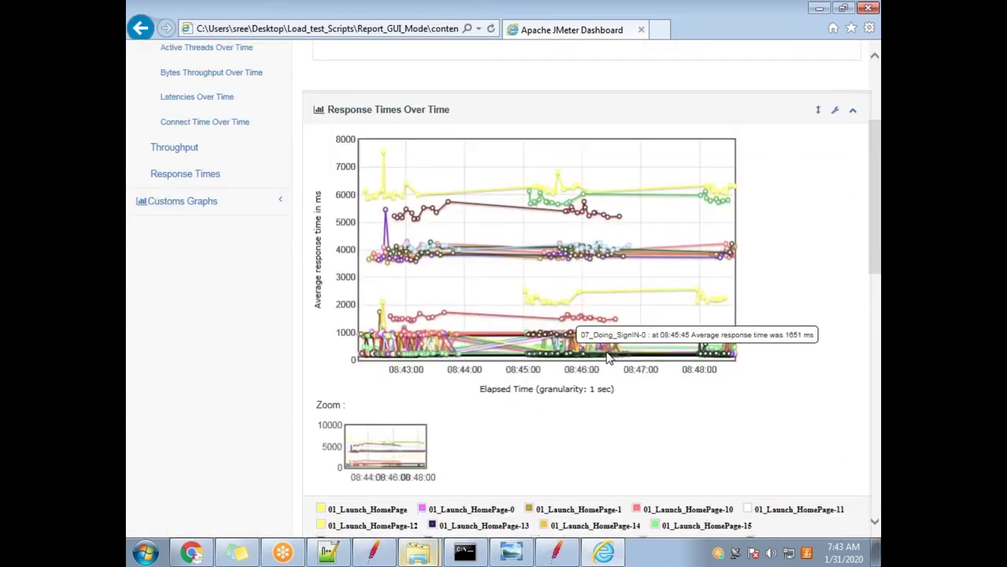
scroll(449, 318, up, 4)
drag(288, 7, 236, 207)
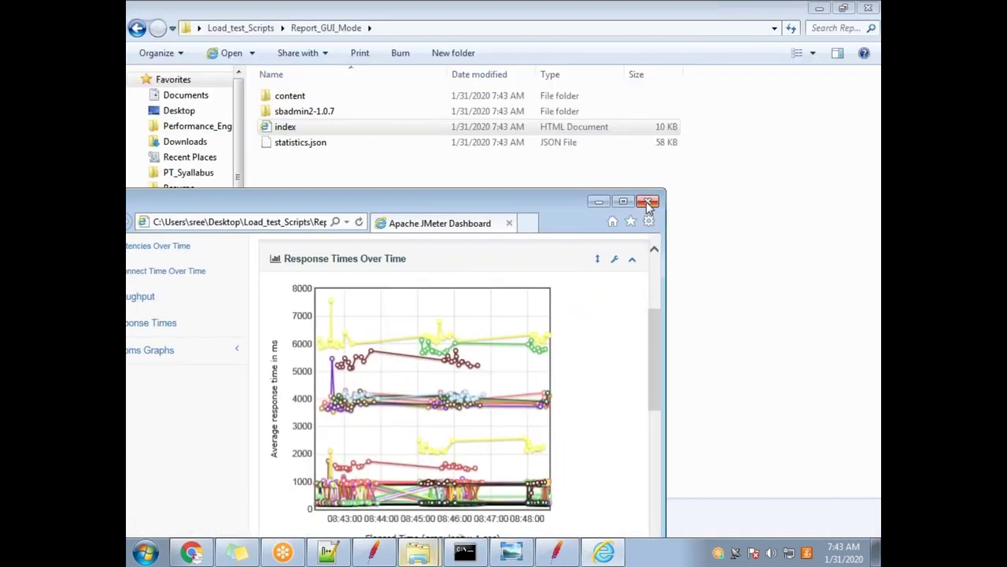
click(647, 203)
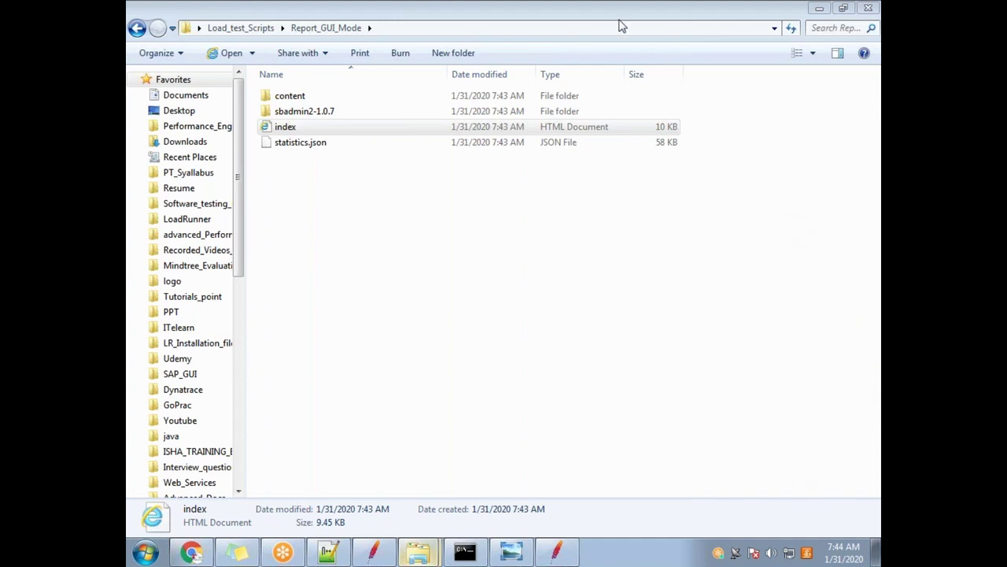
Step: Switch to JMeter, reopen a blank HTML report dialog, look up the user properties file in bin, and dismiss the dialog without generating
click(557, 551)
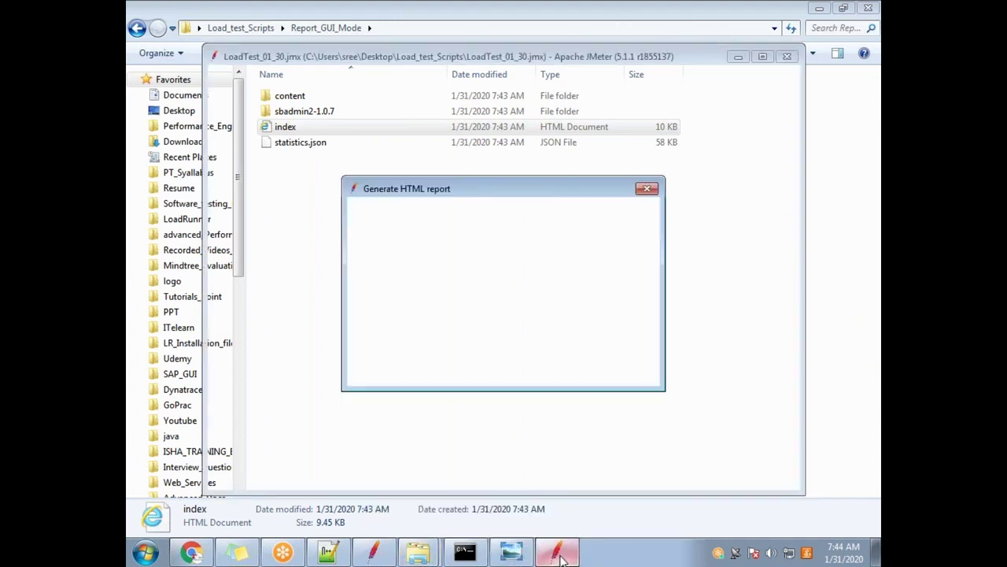
click(646, 190)
click(352, 71)
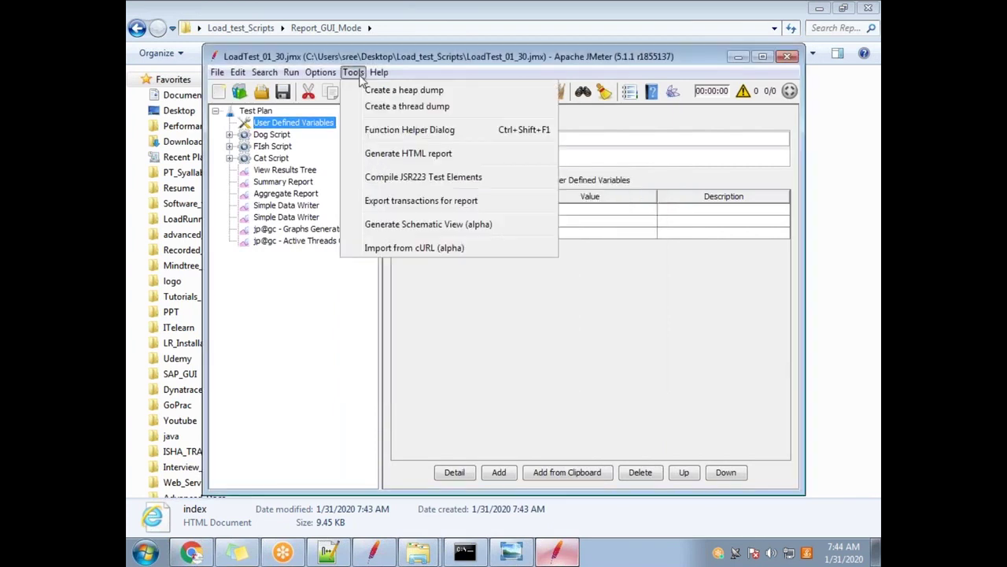
click(386, 153)
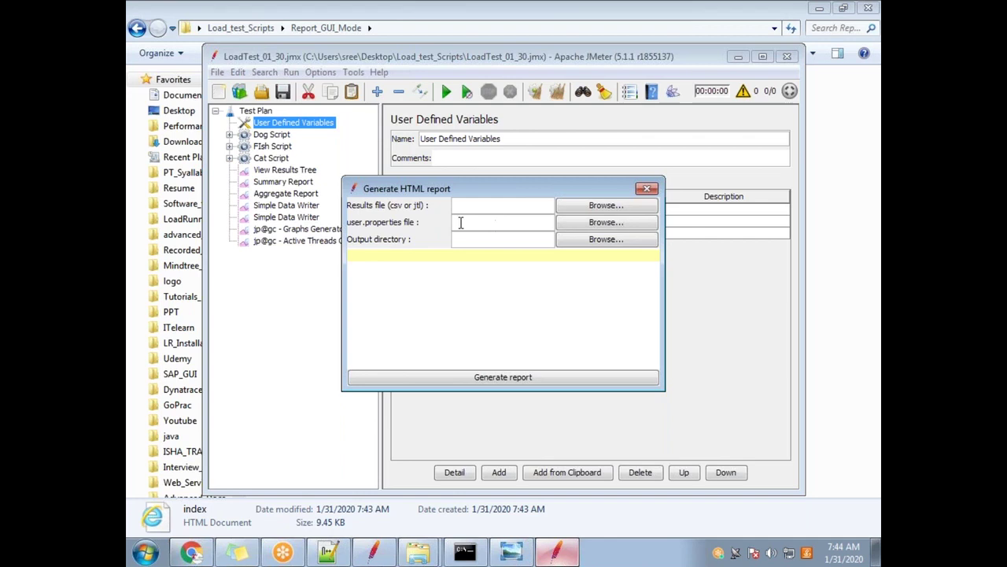
click(586, 222)
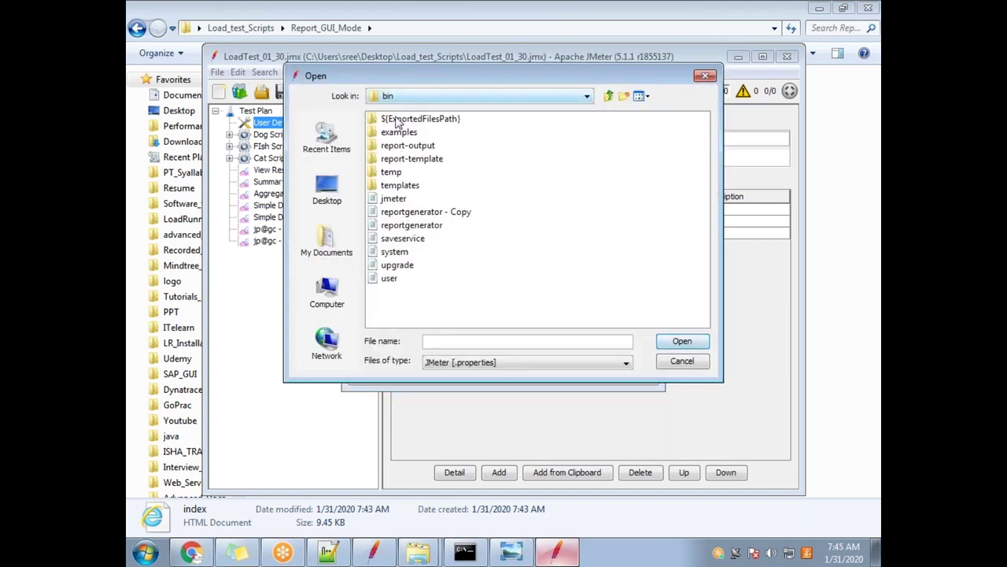
click(399, 278)
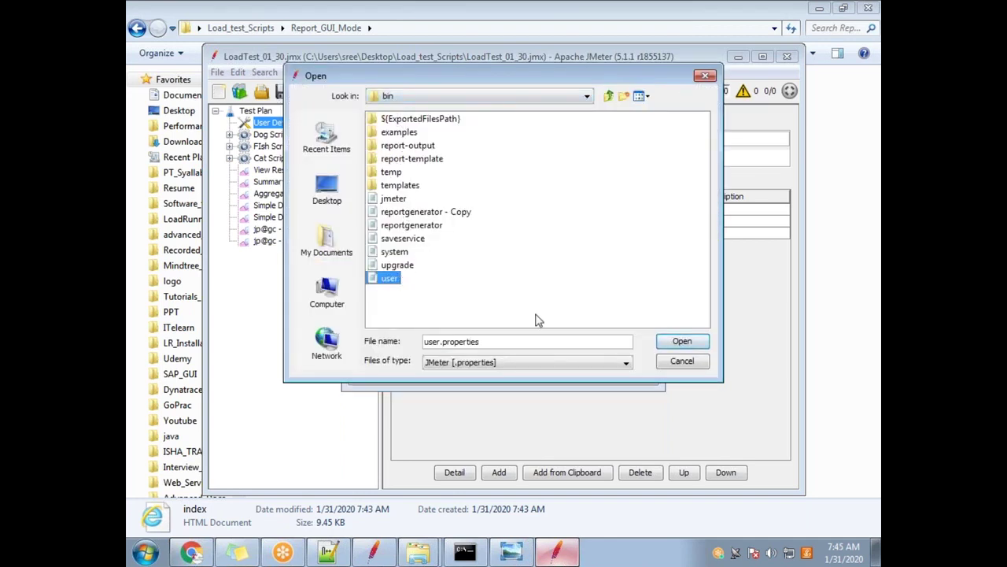
click(683, 365)
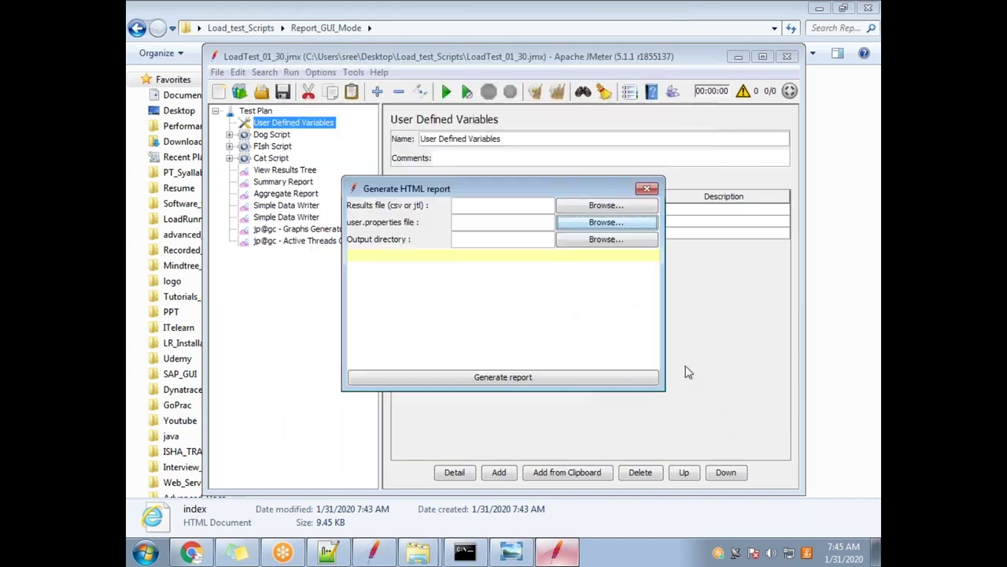
click(646, 190)
click(738, 57)
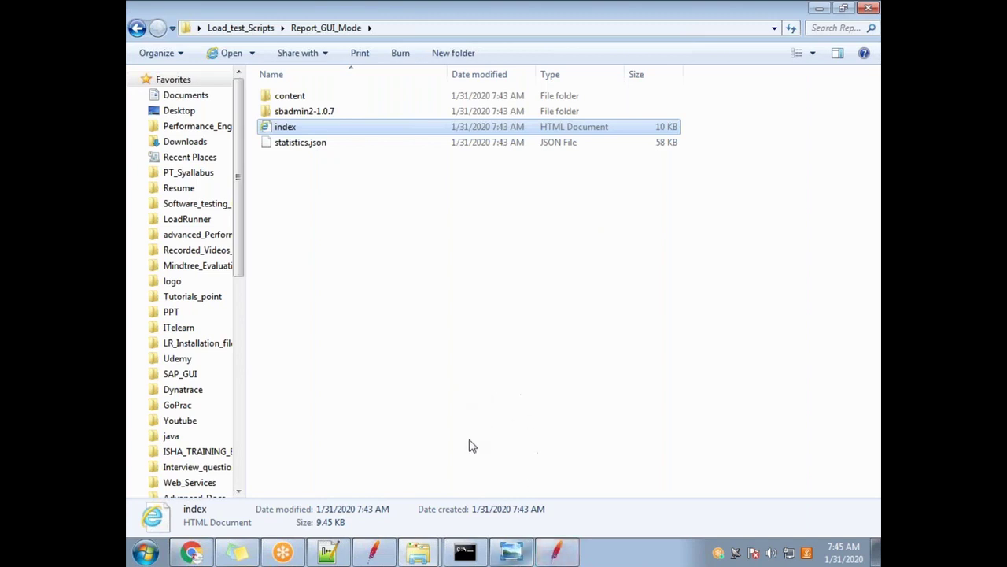
Step: Switch to Chrome and open the Over Time charts page of the LoadTestResults_jtl dashboard
click(326, 553)
click(326, 553)
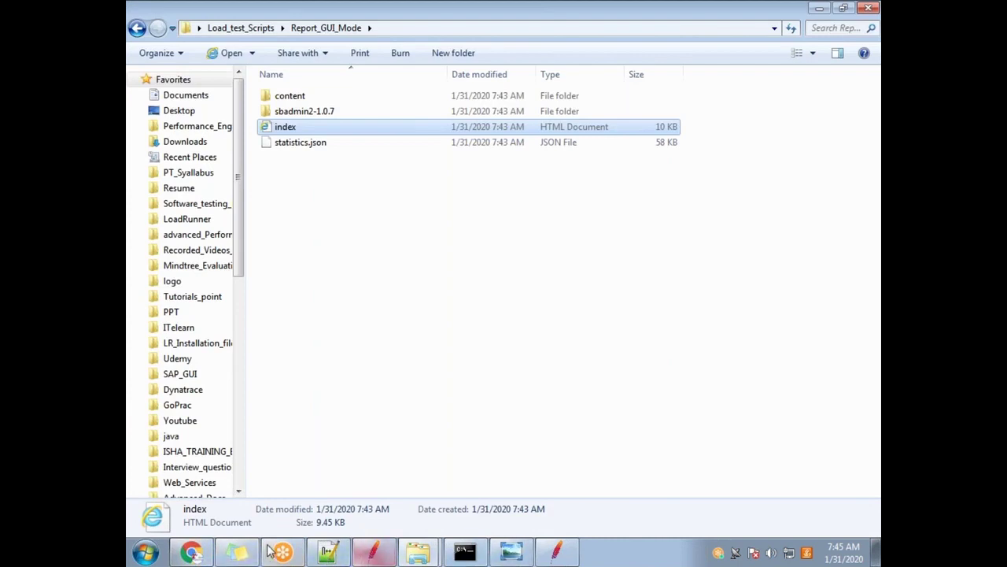
click(191, 553)
drag(870, 324, 870, 102)
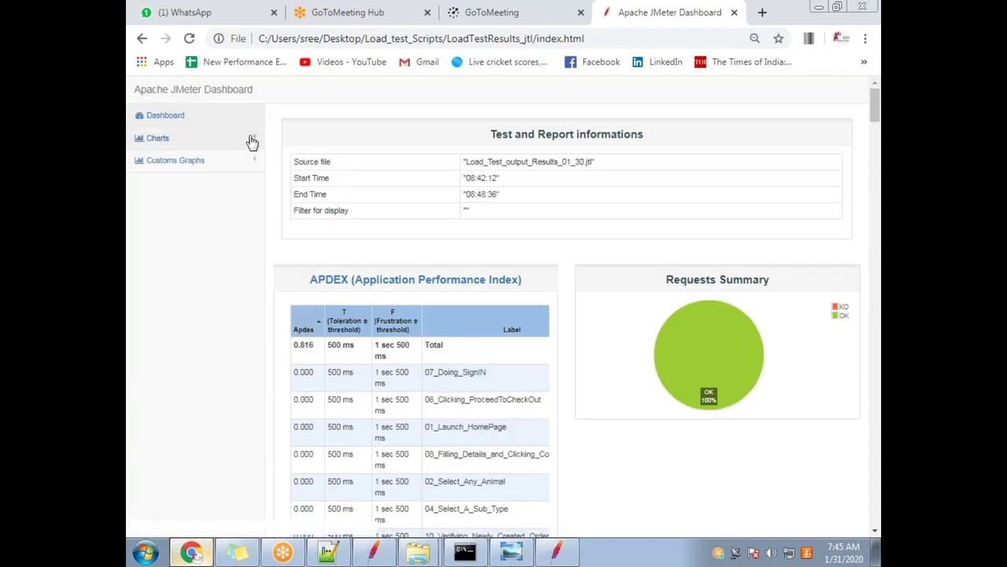
click(254, 139)
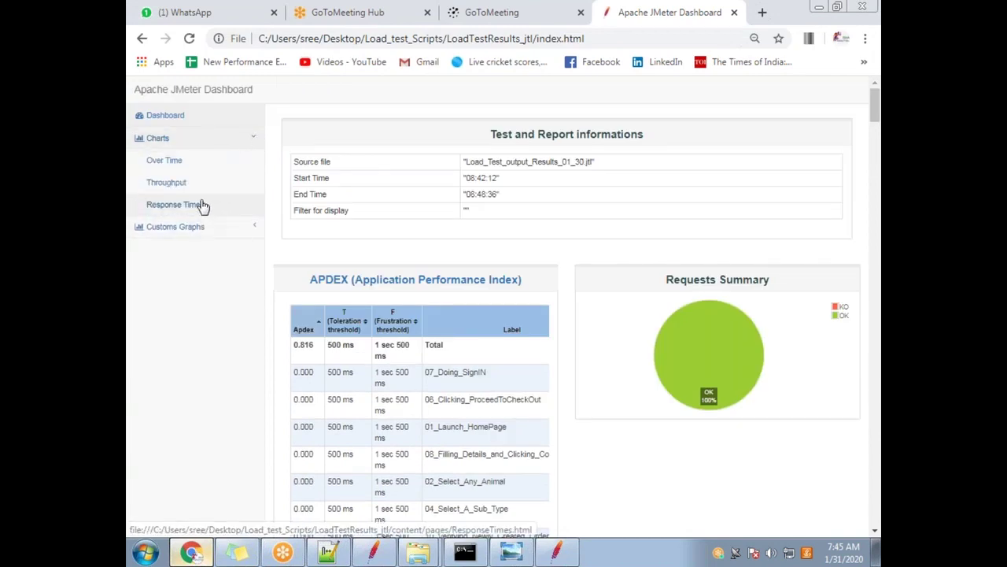
click(168, 161)
Step: Examine the Response Times Over Time chart and its transaction legend down to the collapsed charts
scroll(654, 394, down, 10)
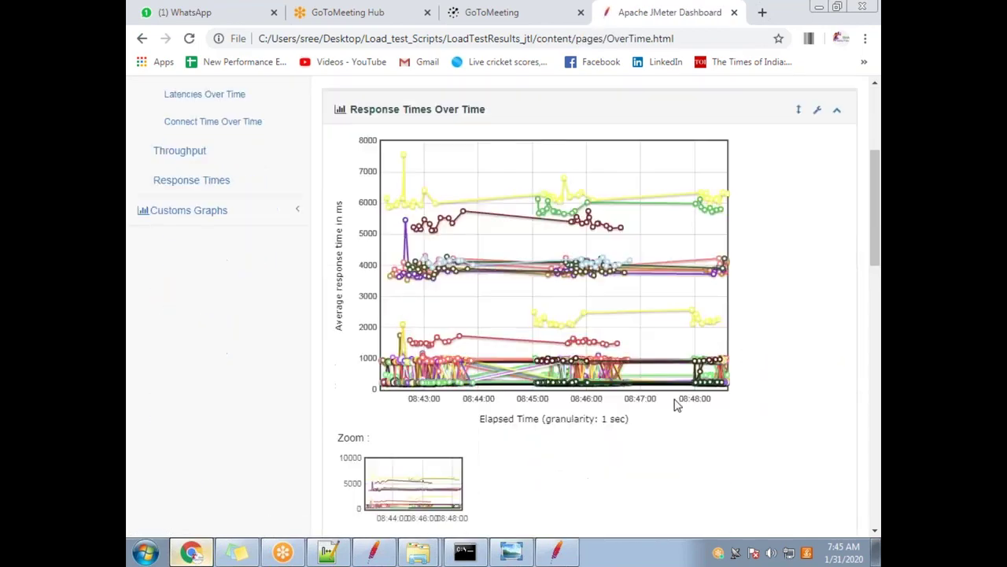
scroll(499, 292, down, 7)
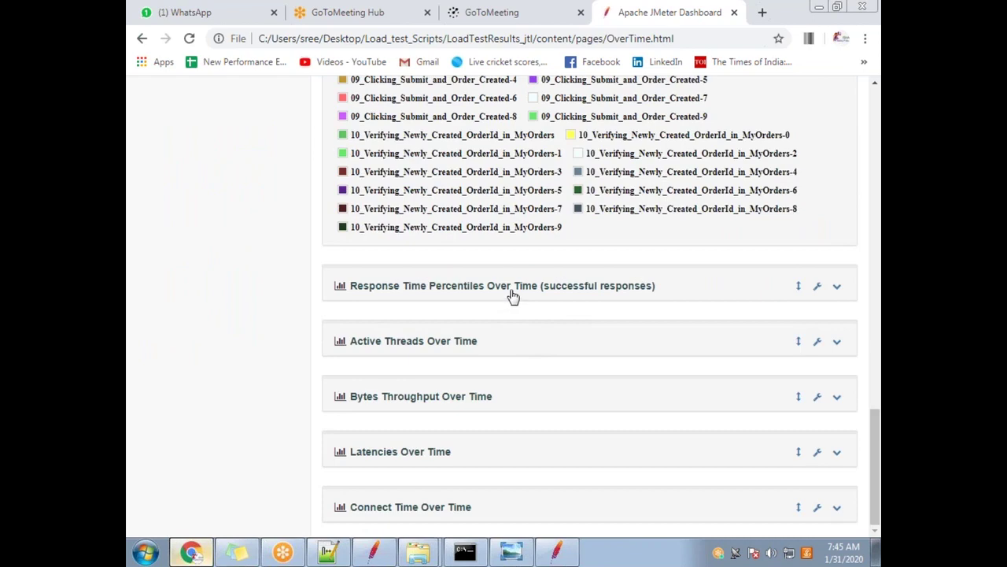
scroll(511, 294, up, 3)
scroll(441, 330, up, 15)
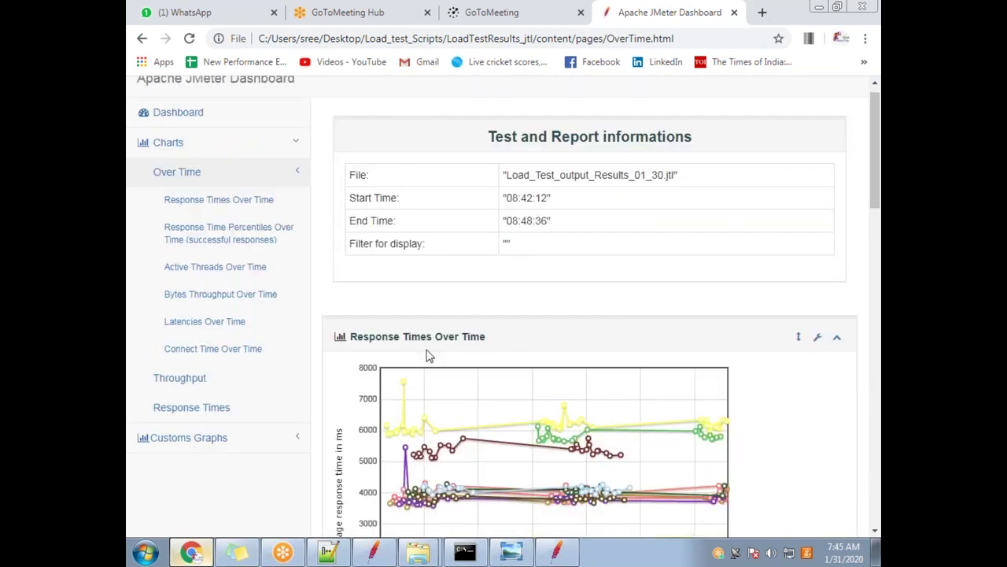
scroll(418, 349, down, 3)
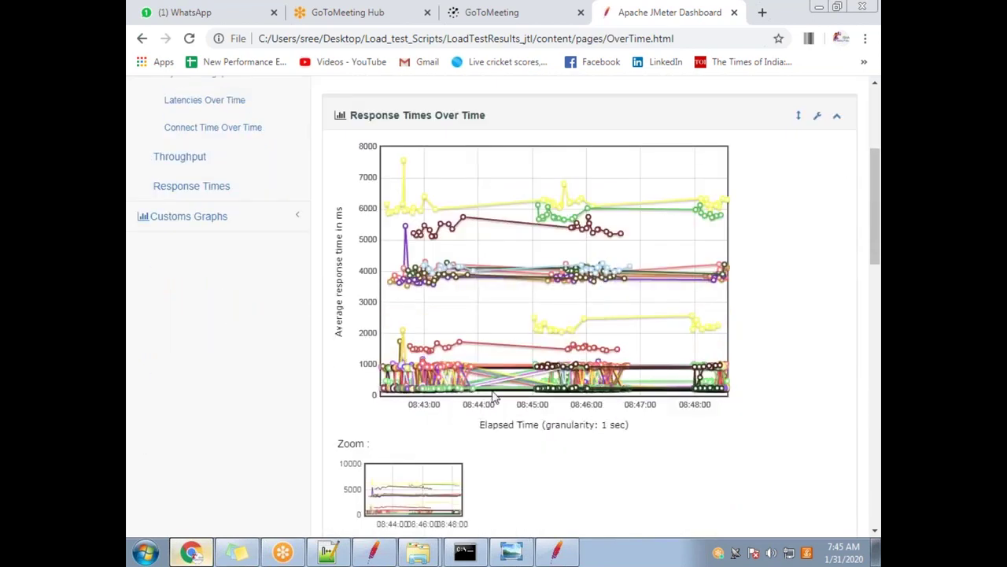
scroll(467, 313, down, 15)
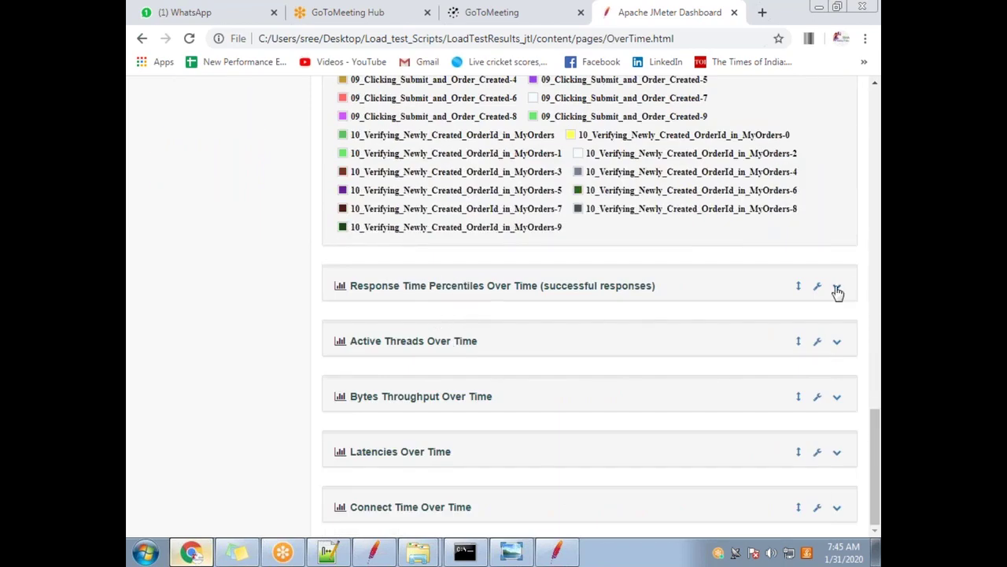
Step: Expand the Response Time Percentiles Over Time chart and examine its curves and percentile legend
click(838, 288)
scroll(453, 280, up, 1)
scroll(448, 236, up, 1)
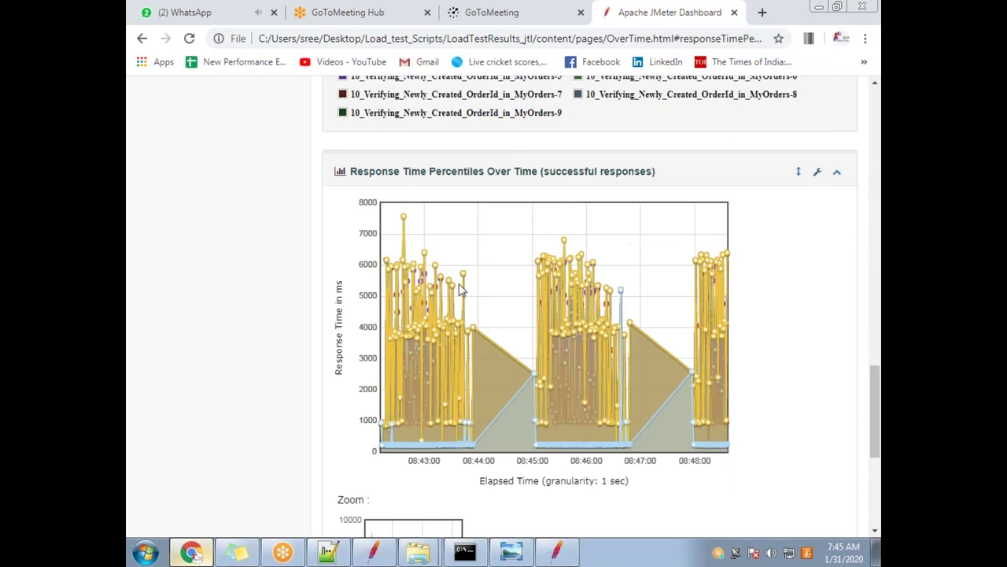
scroll(515, 385, down, 4)
scroll(458, 344, up, 1)
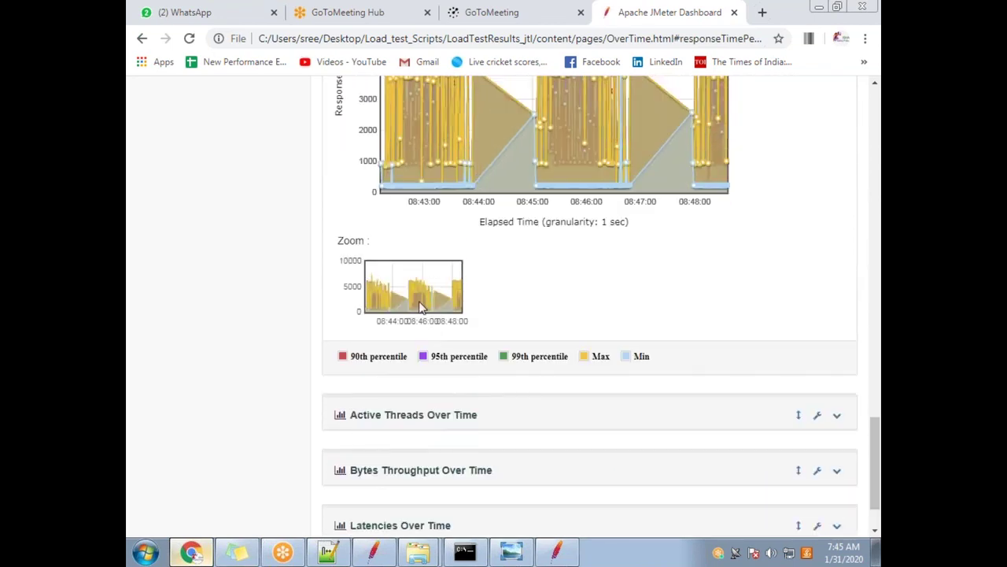
scroll(492, 344, up, 2)
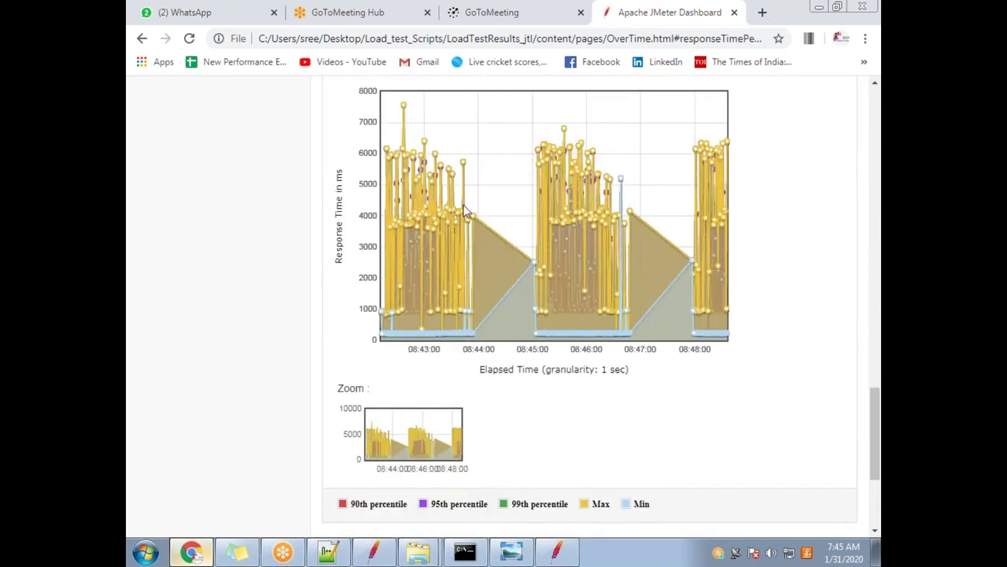
scroll(510, 300, up, 1)
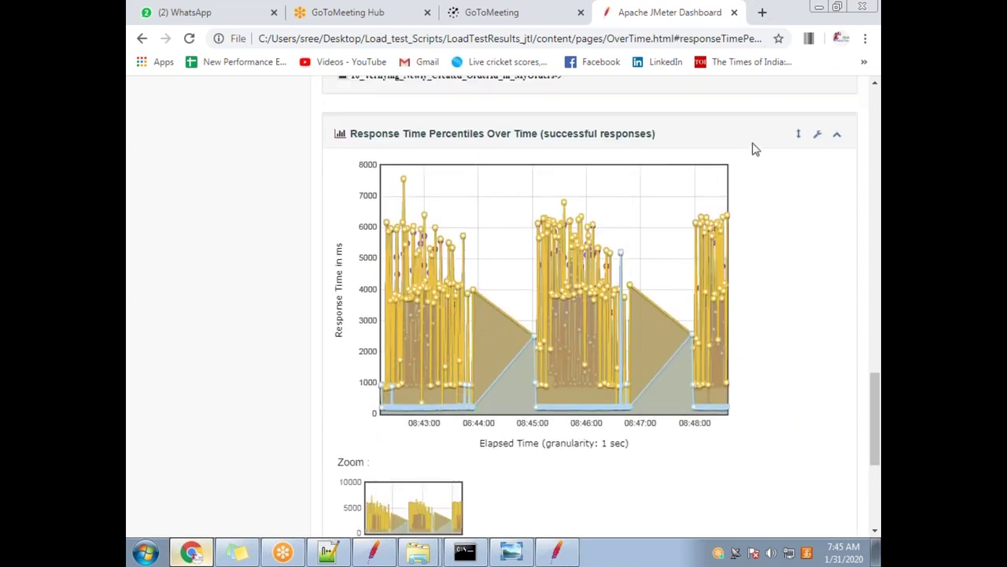
Step: Hide all samples in the Response Time Percentiles chart and display only the 90th percentile series
click(816, 134)
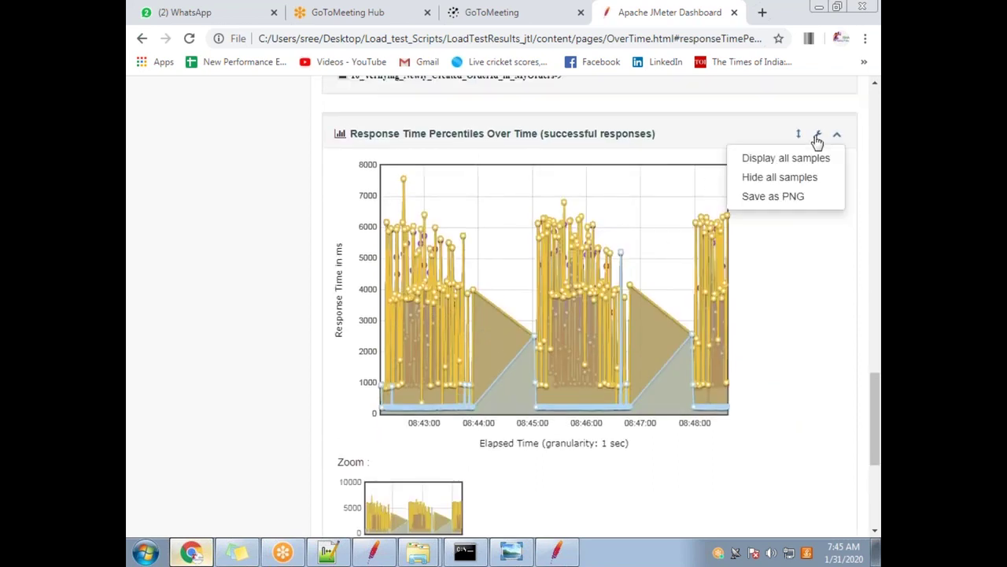
click(797, 182)
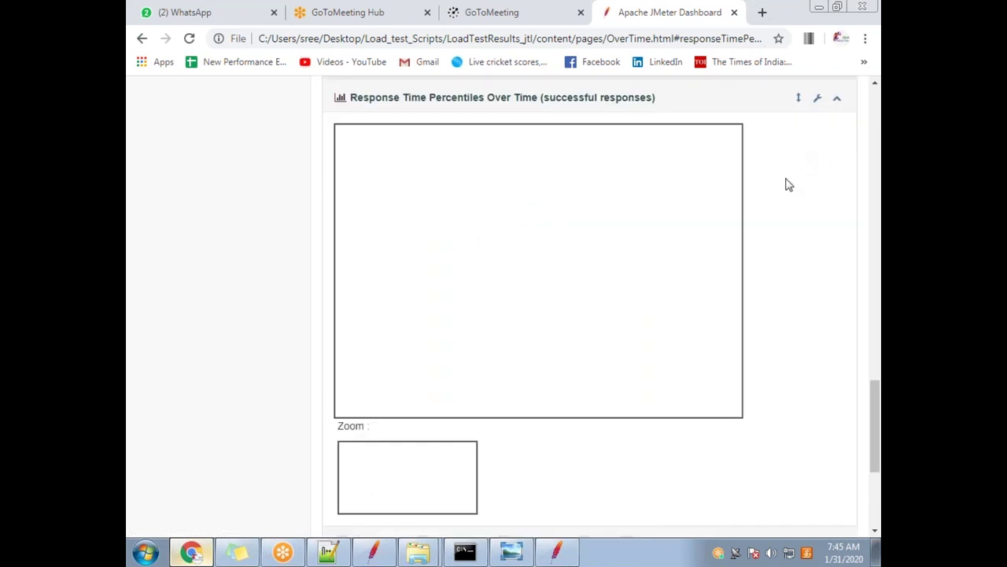
scroll(548, 385, down, 4)
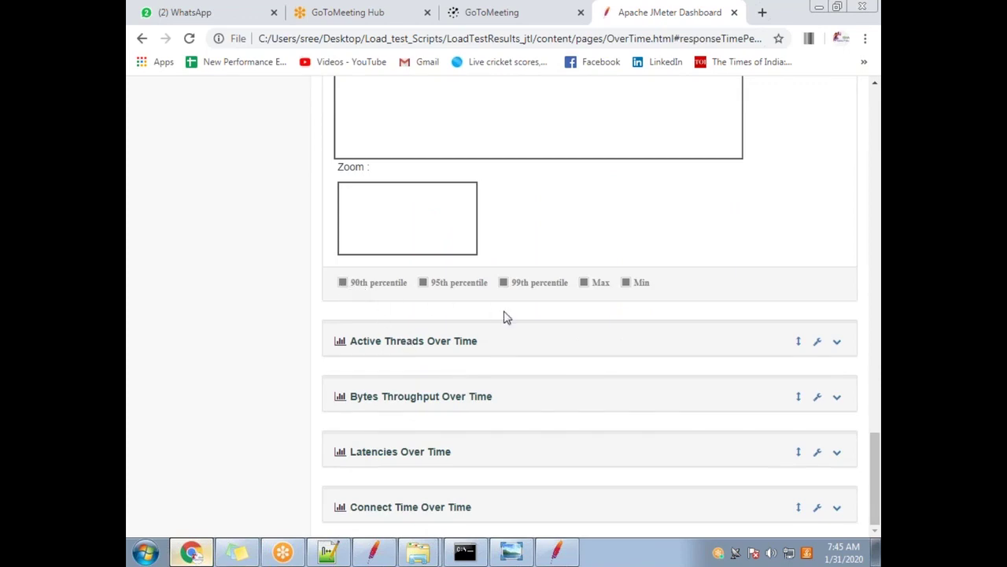
click(384, 288)
scroll(560, 322, up, 3)
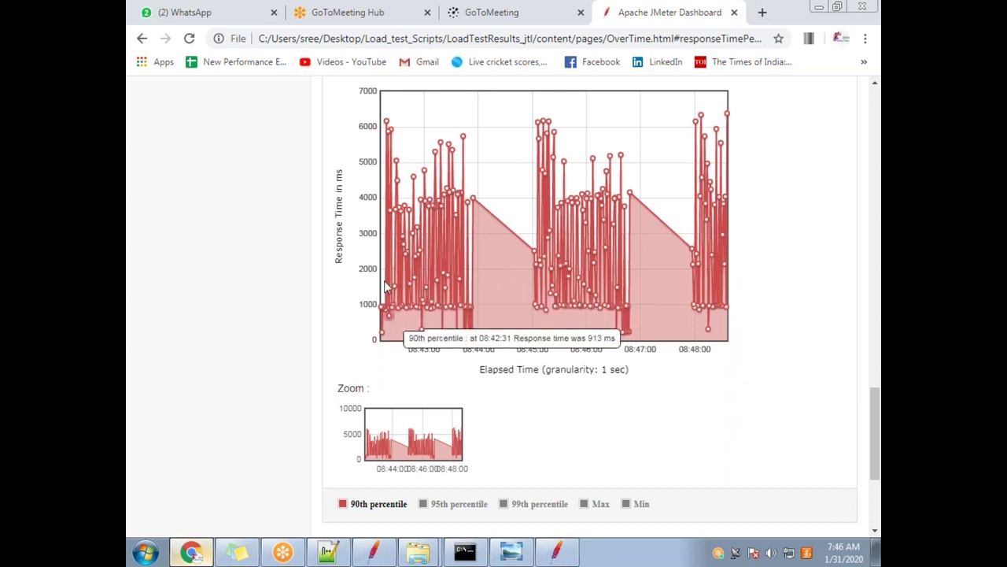
Step: Add the 95th percentile series to the Response Time Percentiles chart and view the plotted curves
scroll(468, 386, down, 3)
click(444, 285)
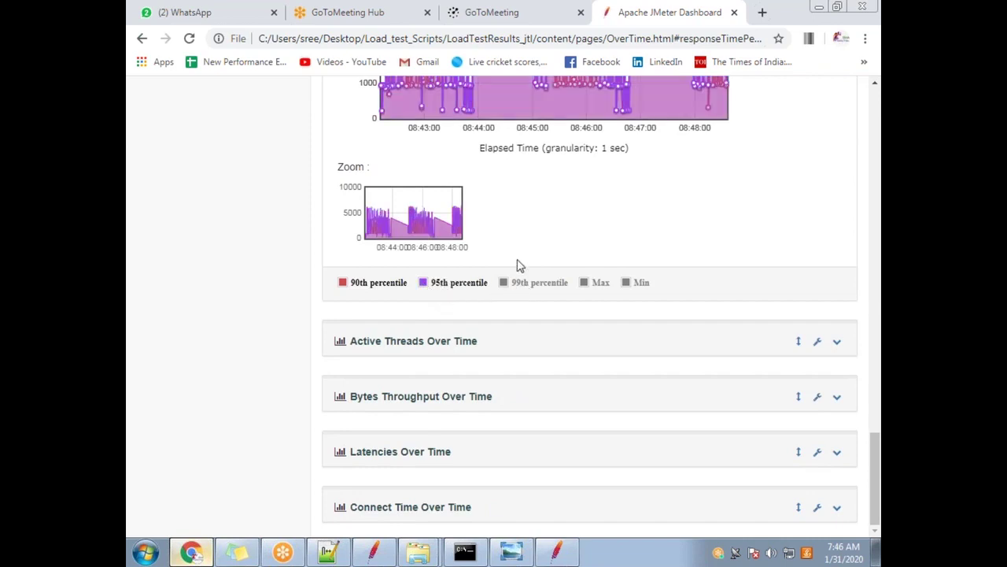
scroll(496, 243, up, 4)
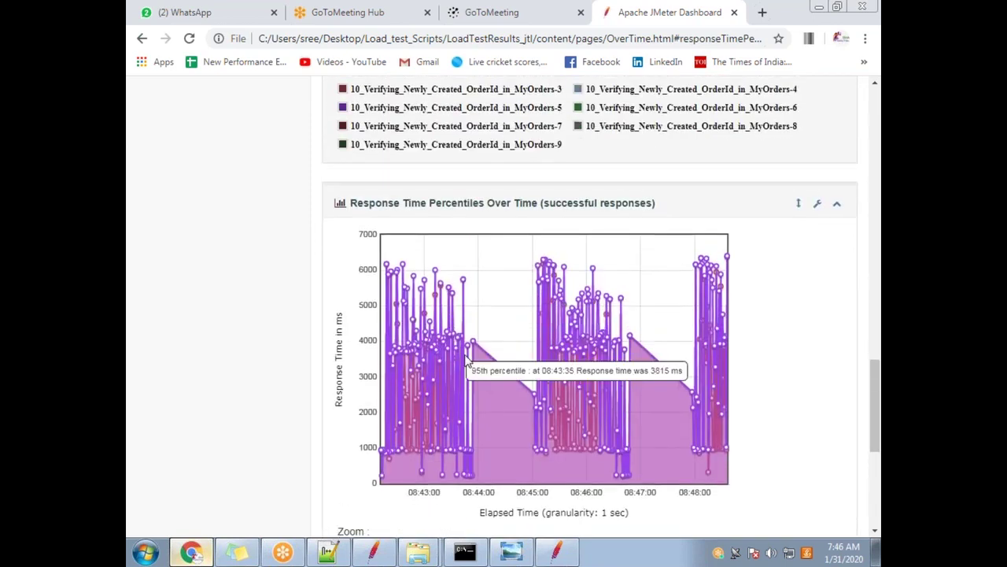
Step: Add the 99th percentile series to the Response Time Percentiles chart and compare it with the other displayed percentiles
scroll(504, 284, down, 5)
click(519, 288)
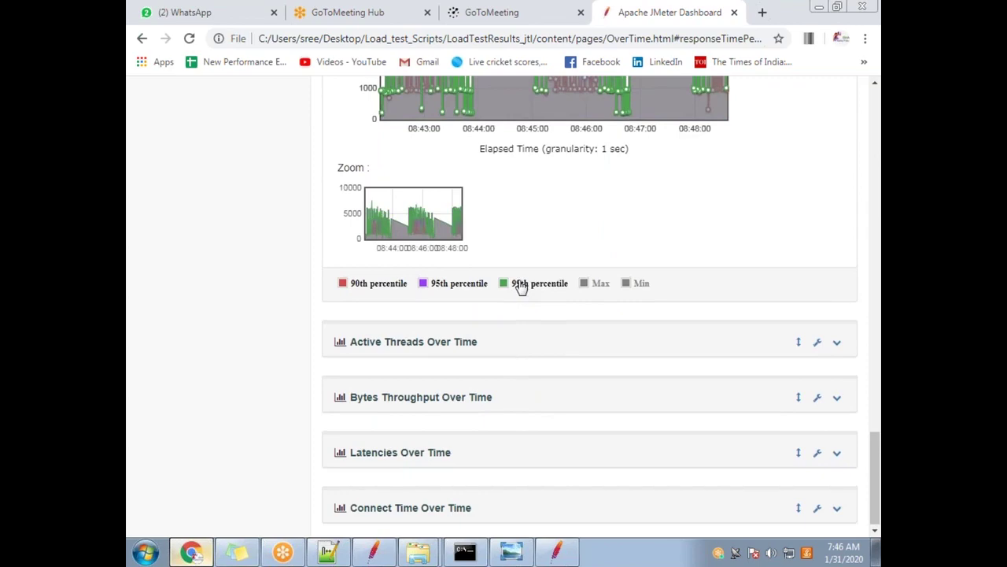
scroll(508, 272, up, 5)
scroll(535, 362, down, 3)
scroll(653, 334, down, 2)
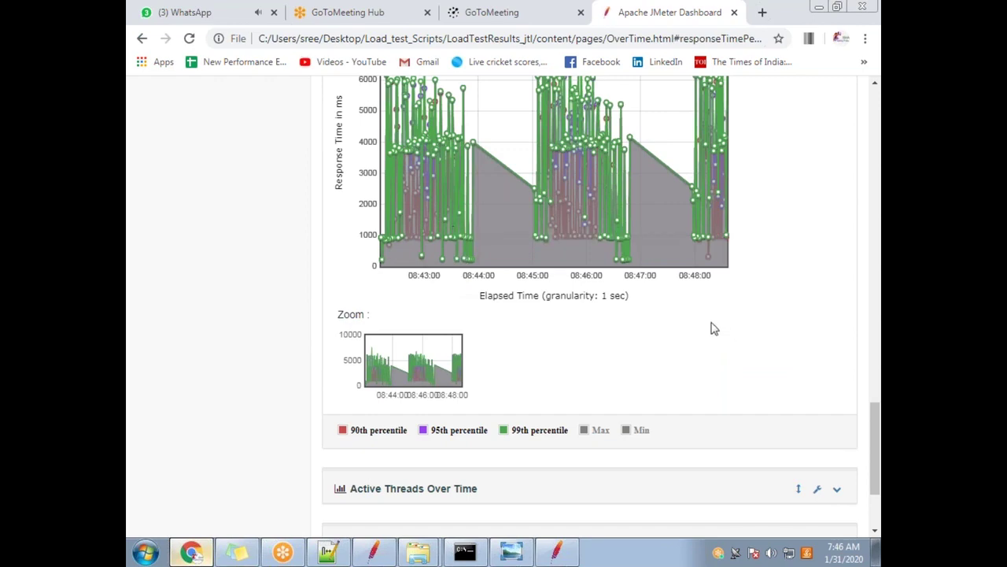
scroll(679, 333, up, 5)
scroll(773, 333, down, 2)
Step: Expand the Active Threads Over Time chart and inspect the Fish Script thread counts at ramp-up and the script legend
scroll(810, 339, down, 5)
click(837, 346)
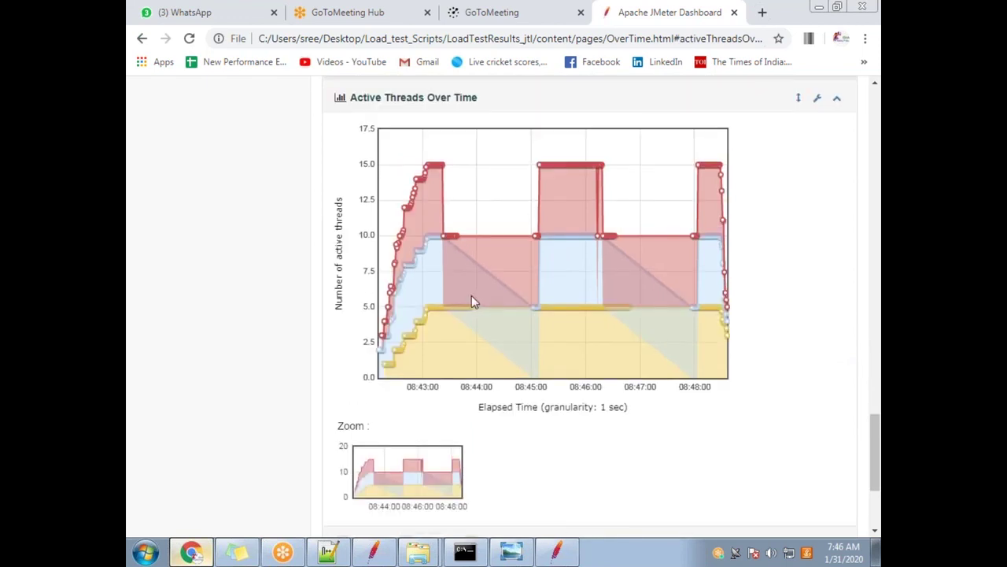
scroll(483, 369, up, 1)
scroll(483, 364, down, 3)
scroll(423, 380, up, 2)
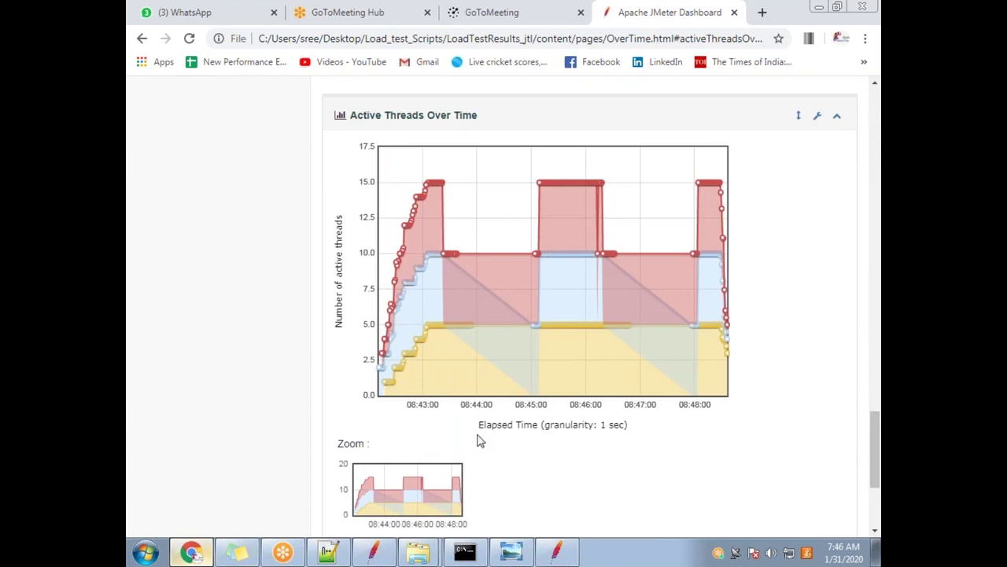
mouse_move(379, 370)
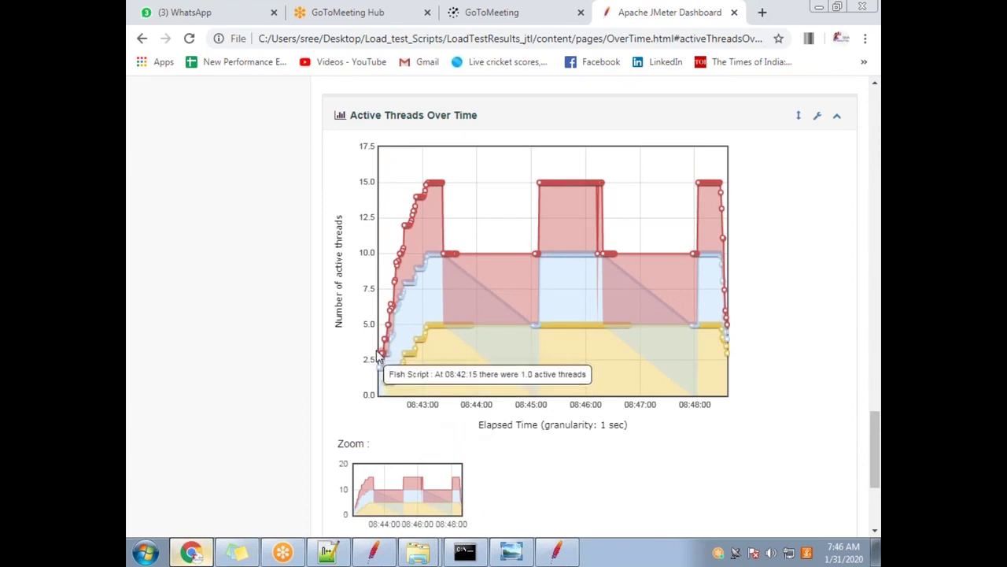
mouse_move(432, 185)
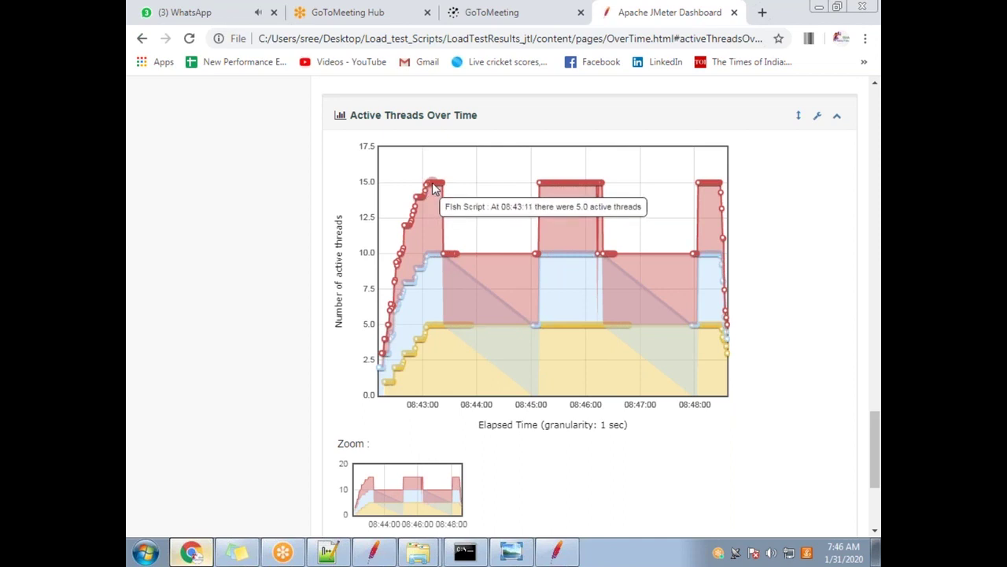
scroll(377, 355, down, 3)
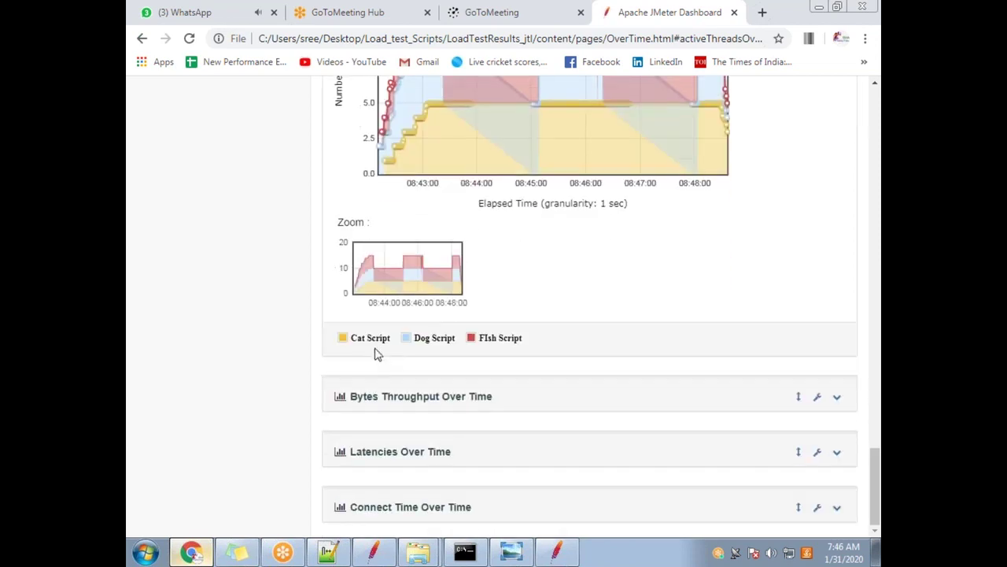
scroll(474, 343, up, 2)
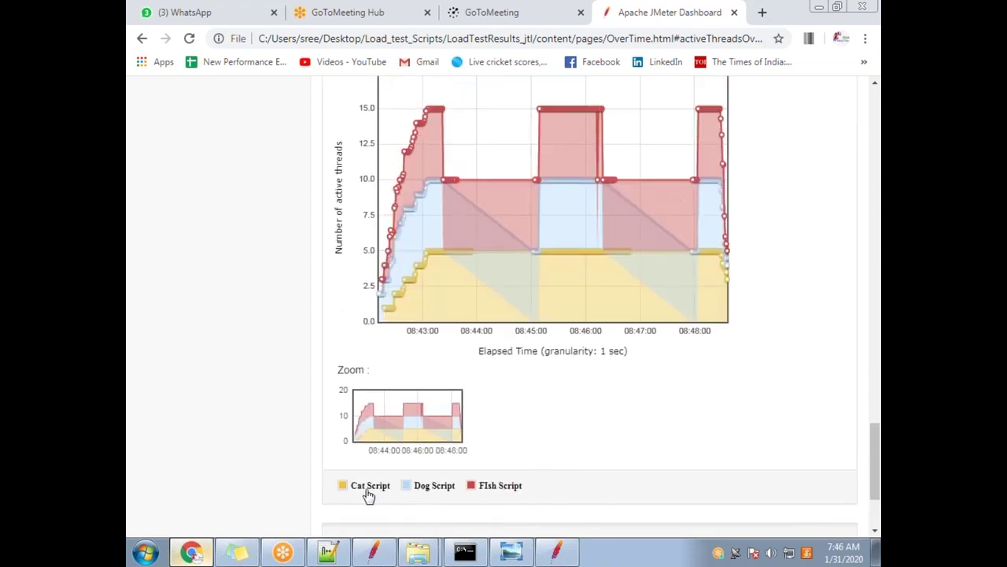
Step: Hide the Fish Script and Dog Script series in Active Threads Over Time and inspect the Cat Script thread count
click(485, 487)
click(425, 488)
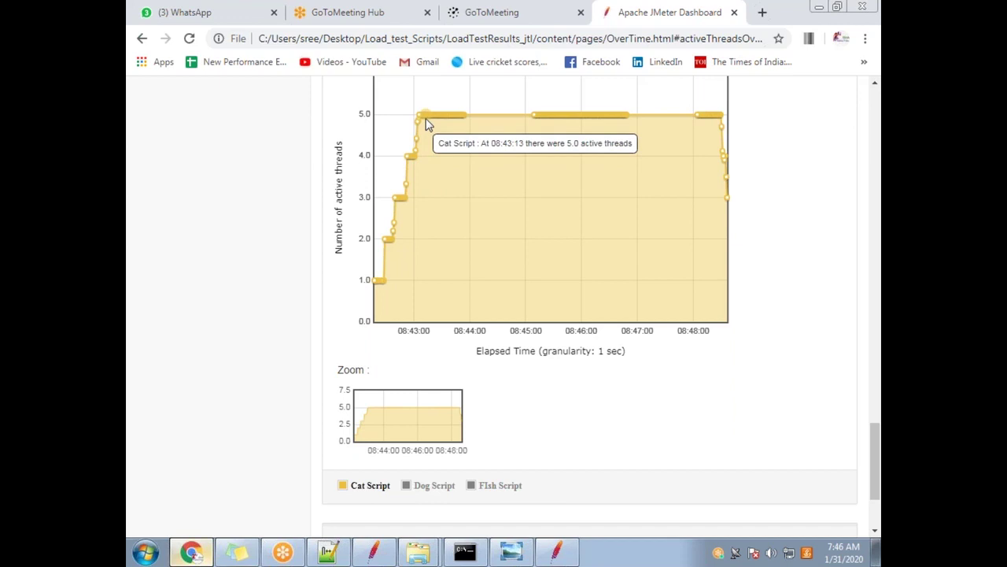
scroll(412, 135, up, 2)
scroll(443, 268, down, 2)
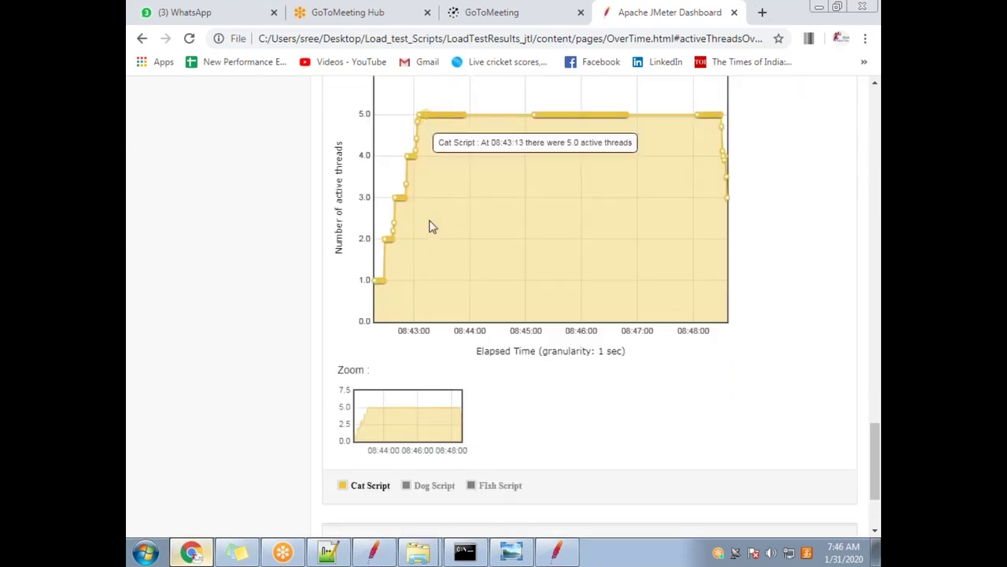